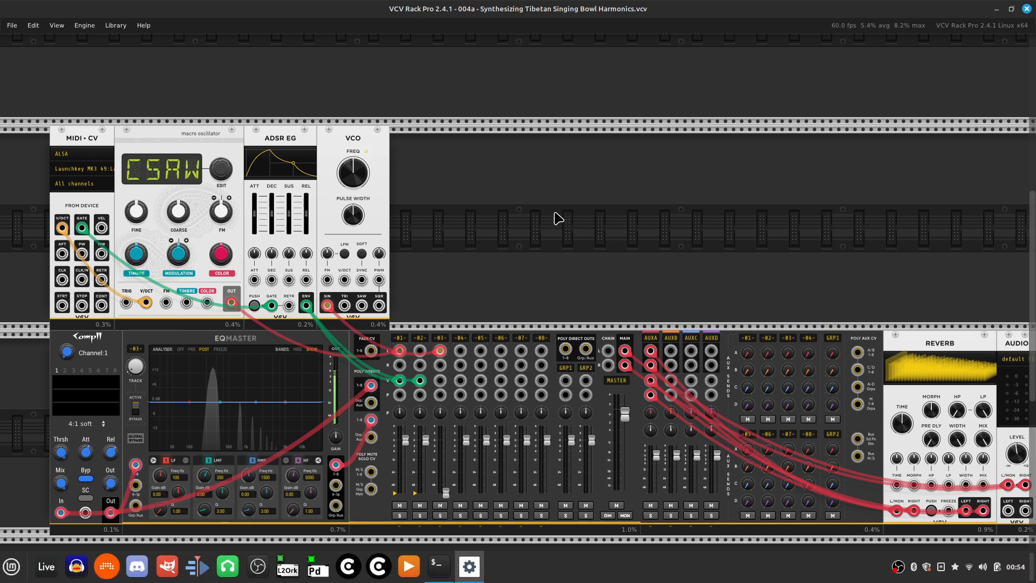
Examine the patch's module layout and cabling, from MIDI-CV, macro oscillator, ADSR EG and VCO to the mixer and reverb.
{"action": "scroll", "coordinate": [606, 229], "scroll_direction": "right", "scroll_amount": 5}
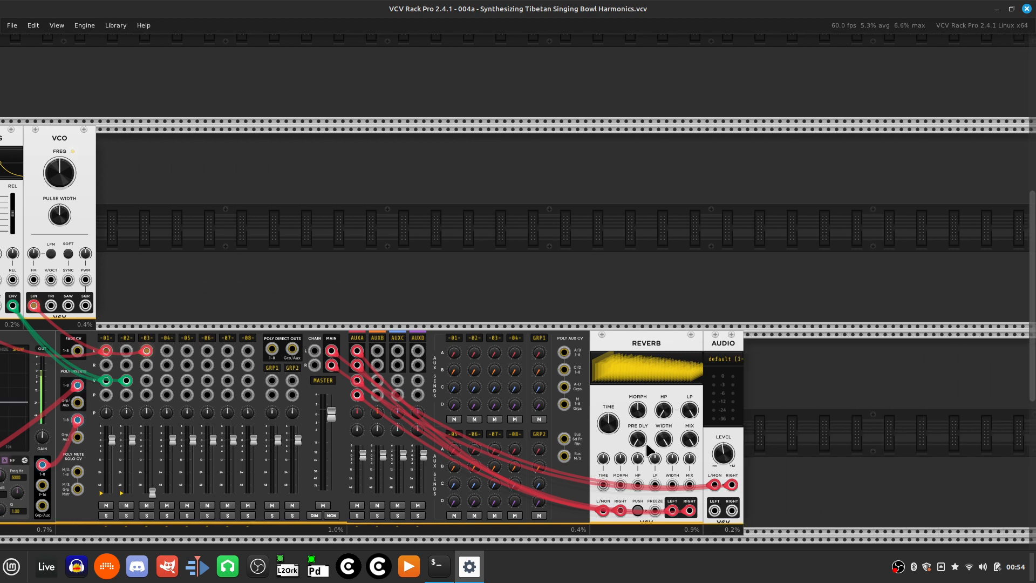
{"action": "scroll", "coordinate": [521, 418], "scroll_direction": "left", "scroll_amount": 4}
{"action": "scroll", "coordinate": [521, 418], "scroll_direction": "left", "scroll_amount": 3}
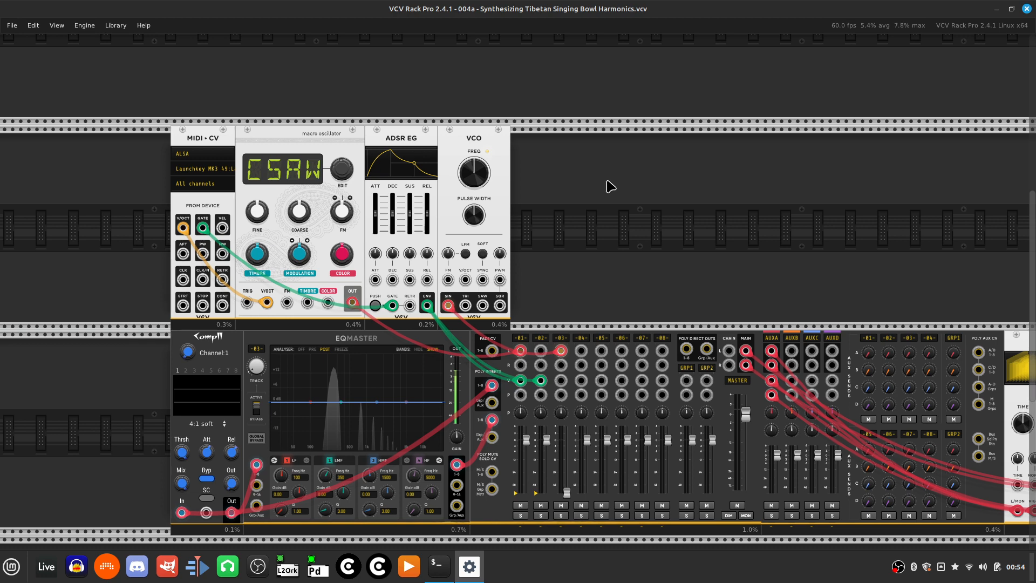
{"action": "scroll", "coordinate": [611, 186], "scroll_direction": "up", "scroll_amount": 5}
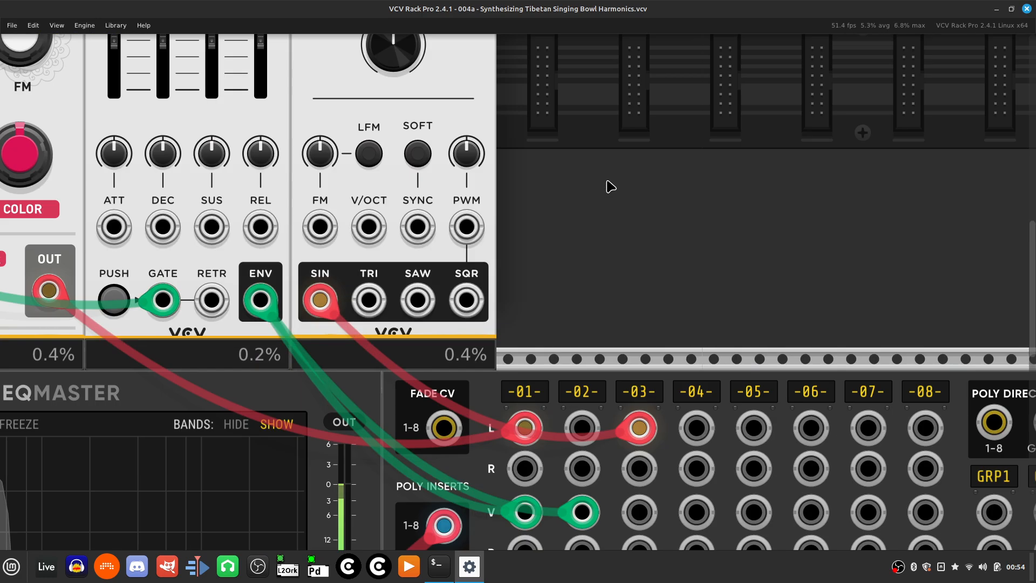
{"action": "scroll", "coordinate": [611, 186], "scroll_direction": "up", "scroll_amount": 3}
{"action": "key", "text": "Up"}
{"action": "key", "text": "Left"}
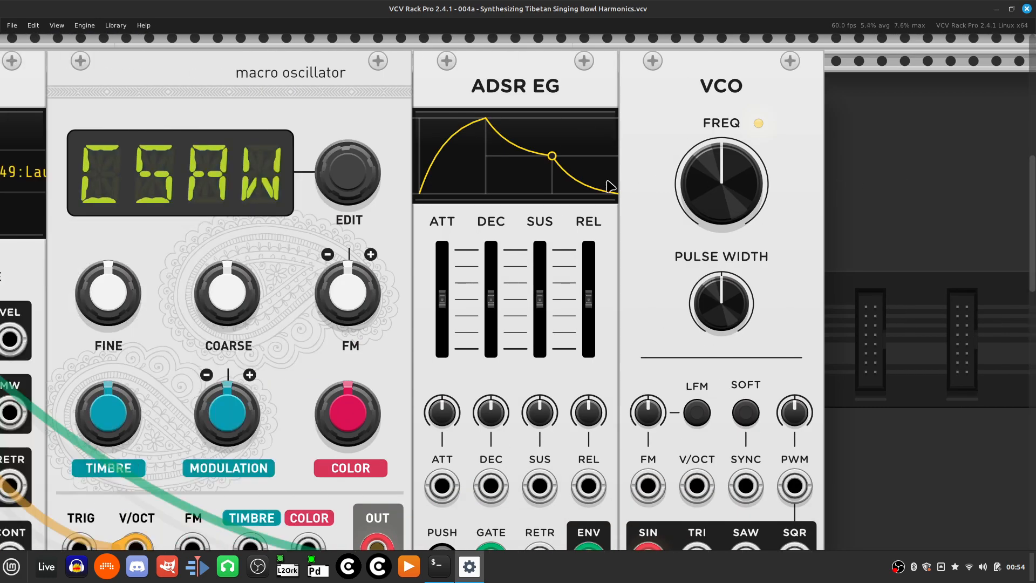
{"action": "scroll", "coordinate": [610, 187], "scroll_direction": "down", "scroll_amount": 3}
{"action": "scroll", "coordinate": [611, 186], "scroll_direction": "up", "scroll_amount": 3}
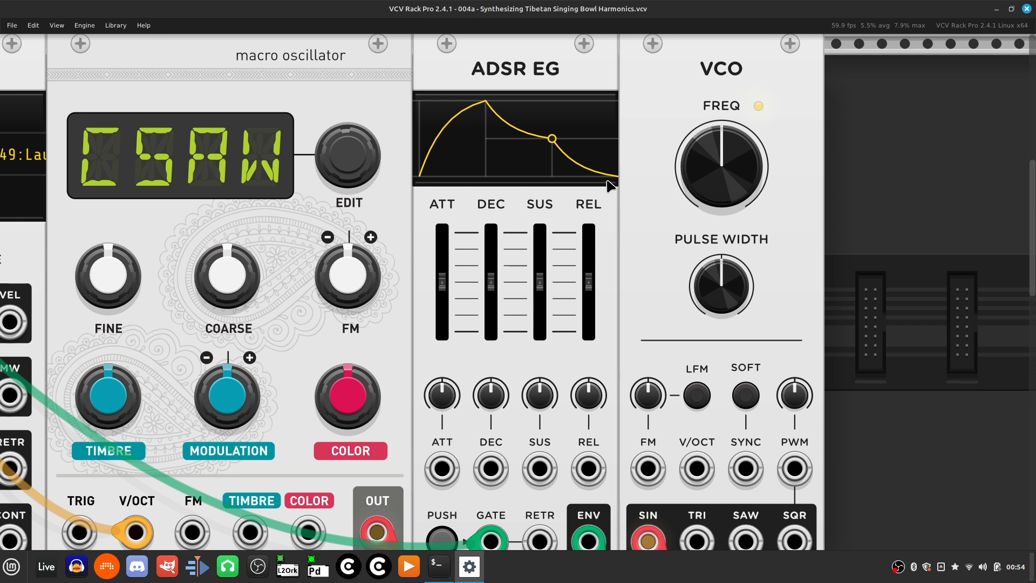
{"action": "key", "text": "Left"}
{"action": "key", "text": "Down"}
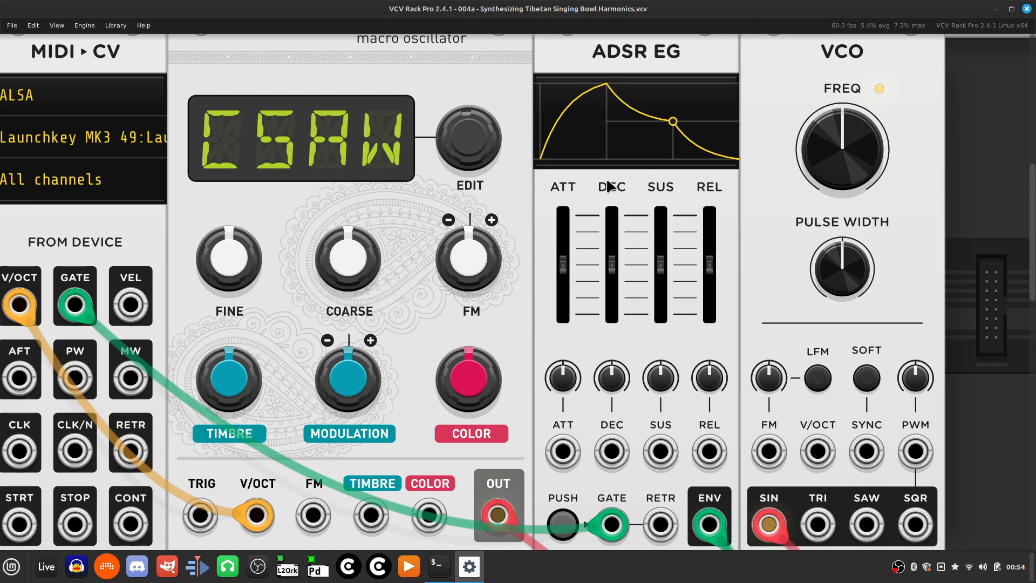
{"action": "key", "text": "ctrl+minus"}
{"action": "key", "text": "Down"}
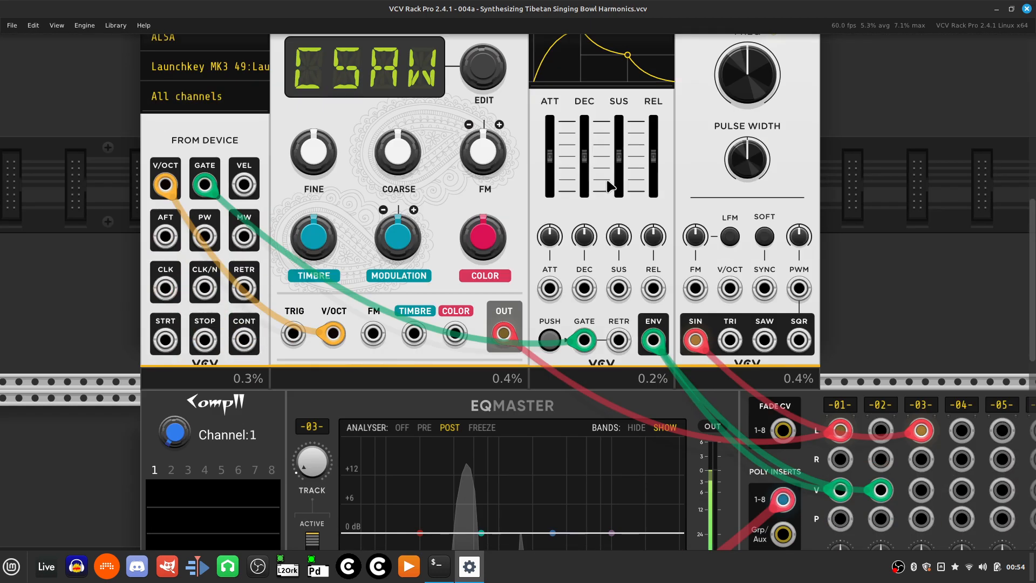
Change the macro oscillator's model to RING.
{"action": "key", "text": "Right"}
{"action": "key", "text": "Right"}
{"action": "key", "text": "Right"}
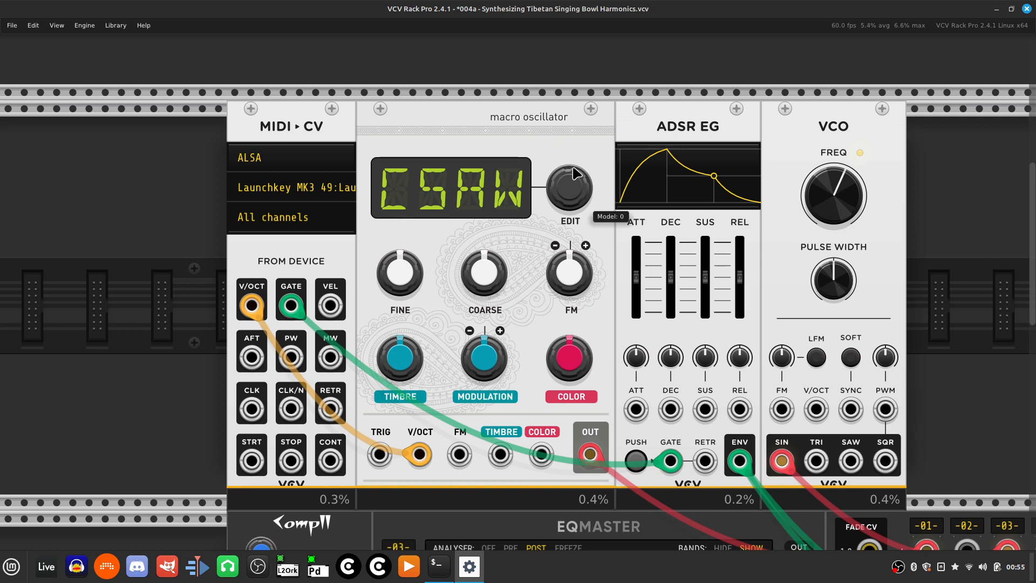
{"action": "left_click_drag", "start_coordinate": [577, 202], "coordinate": [576, 125]}
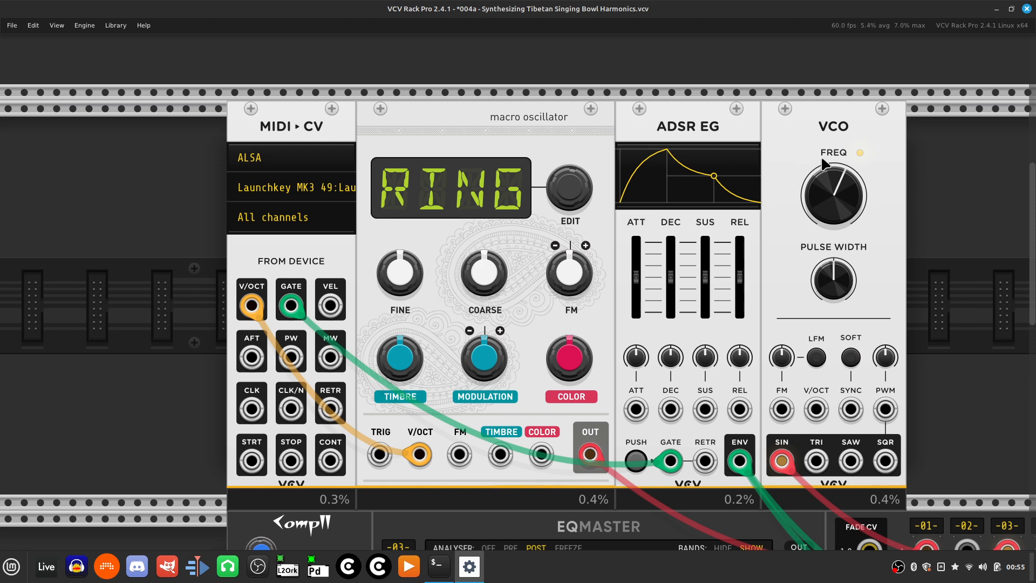
Check the exact frequency value of the VCO, closing its value entry without changing it.
{"action": "right_click", "coordinate": [836, 185]}
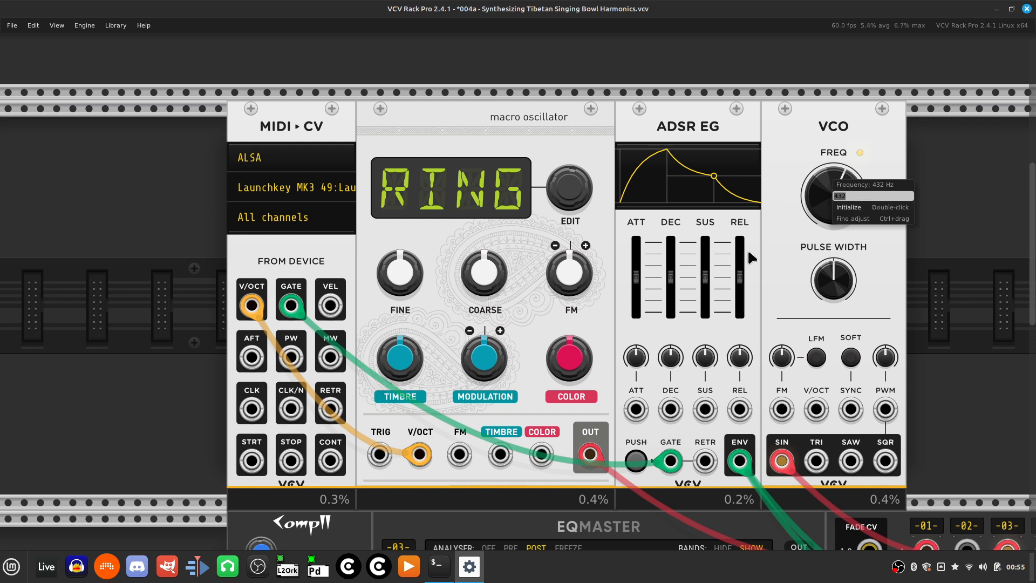
{"action": "left_click", "coordinate": [802, 244]}
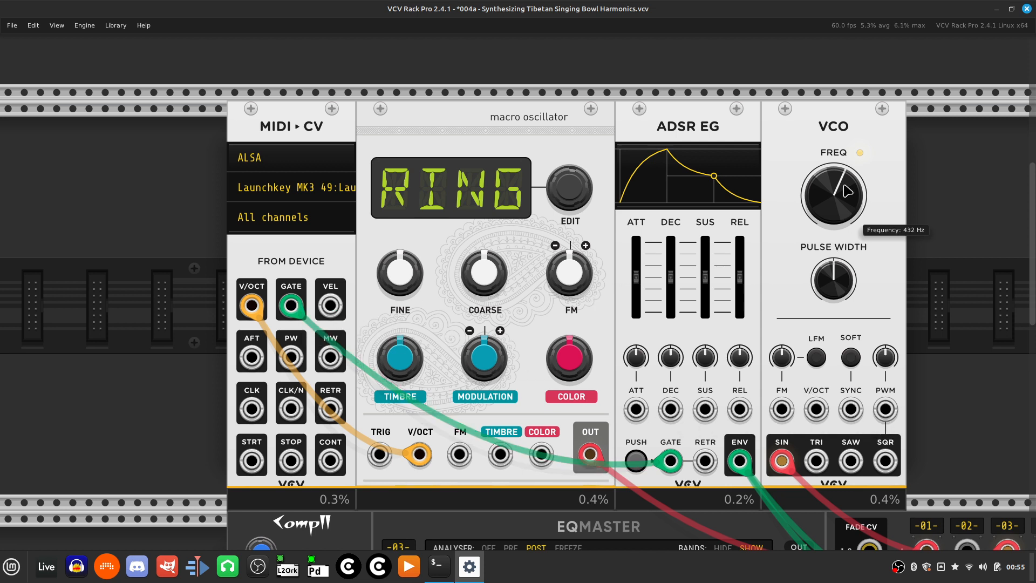
{"action": "right_click", "coordinate": [830, 196]}
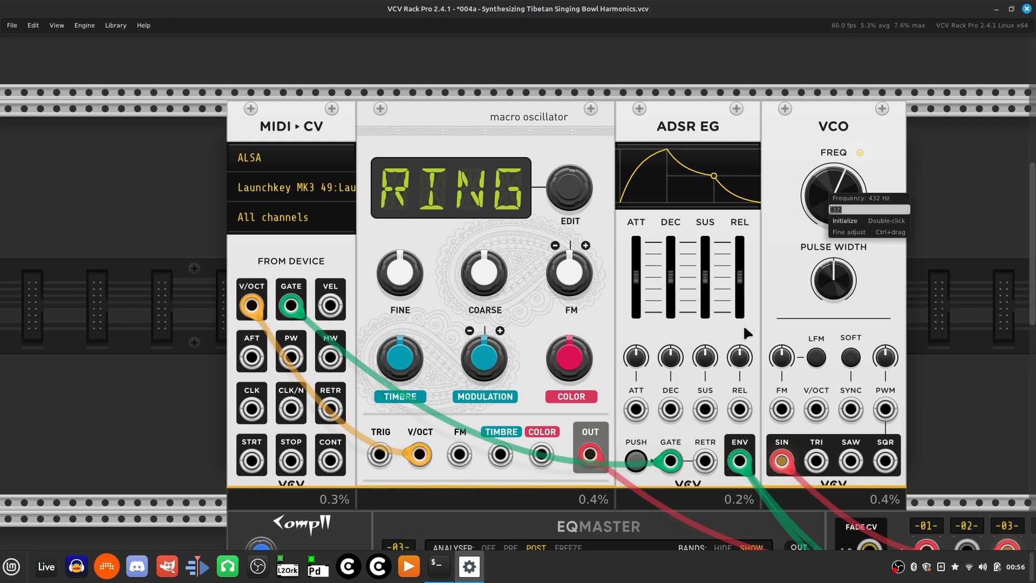
{"action": "left_click", "coordinate": [859, 162]}
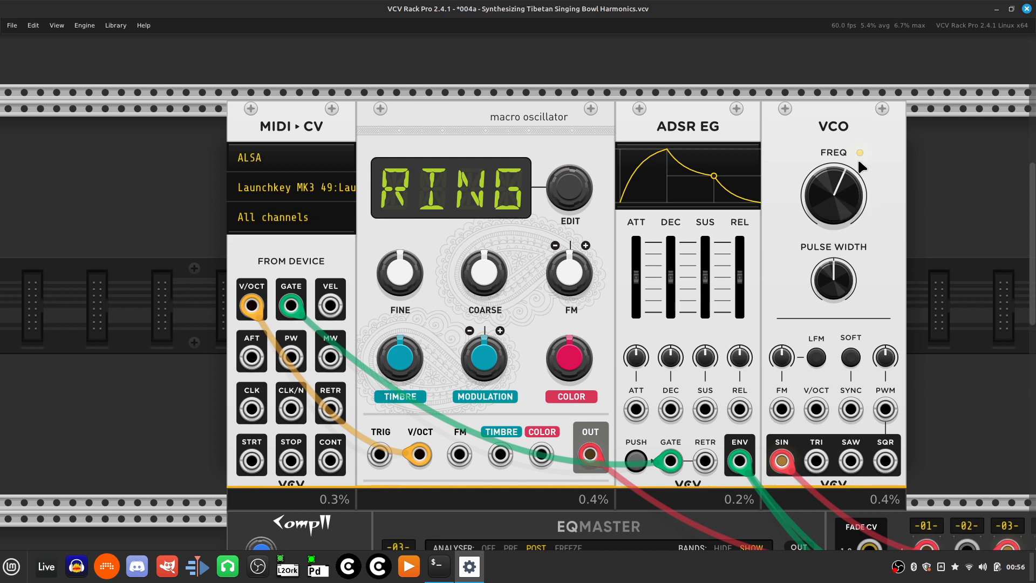
{"action": "right_click", "coordinate": [842, 199]}
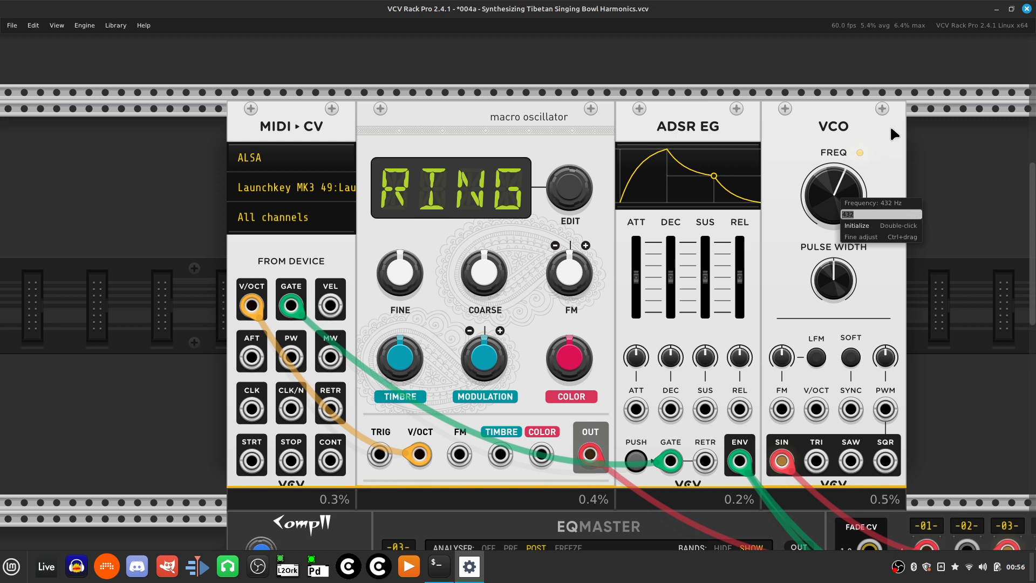
{"action": "left_click", "coordinate": [877, 148]}
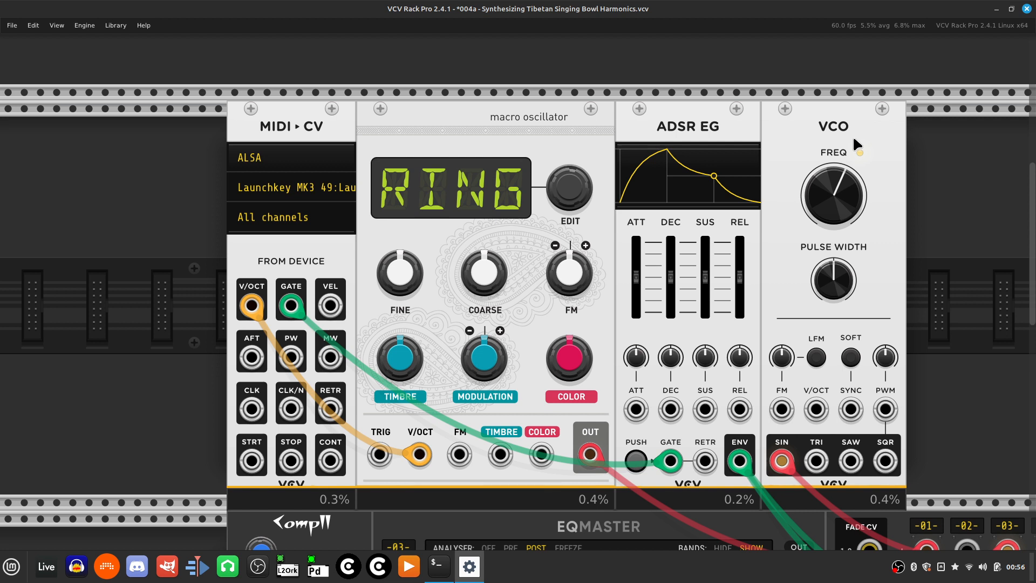
Check the macro oscillator's coarse frequency value without changing it.
{"action": "key", "text": "Right"}
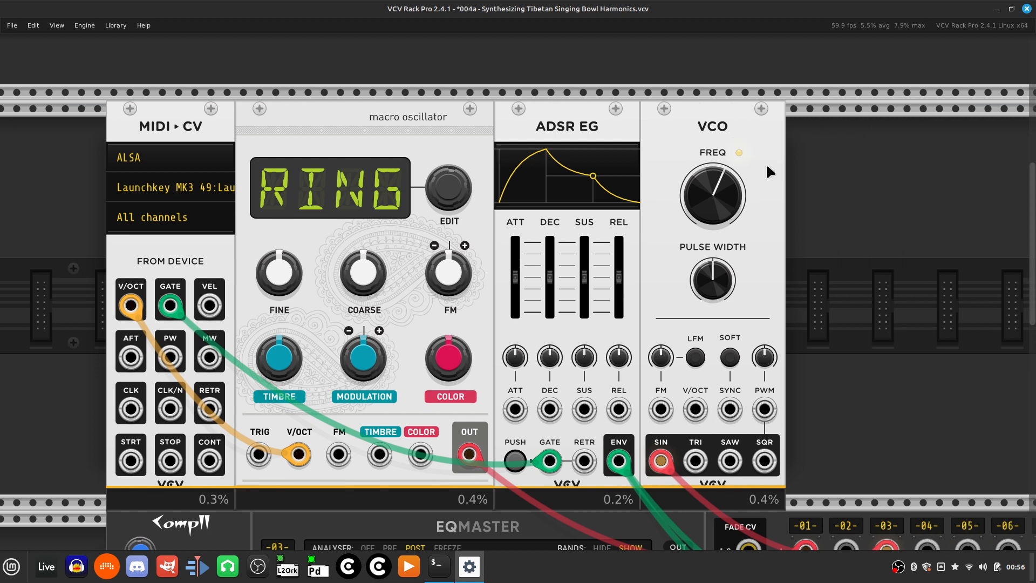
{"action": "key", "text": "Left"}
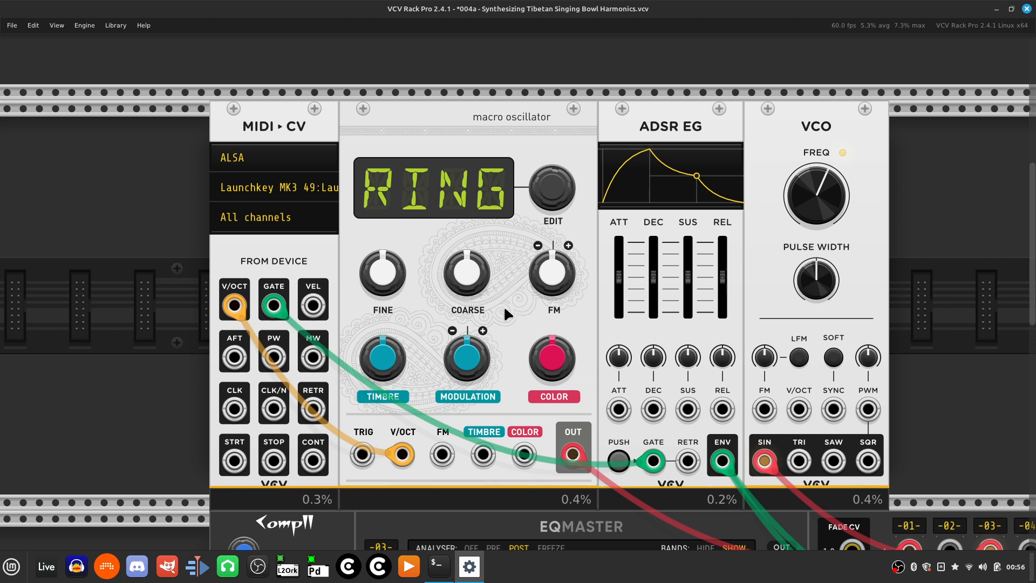
{"action": "right_click", "coordinate": [462, 279]}
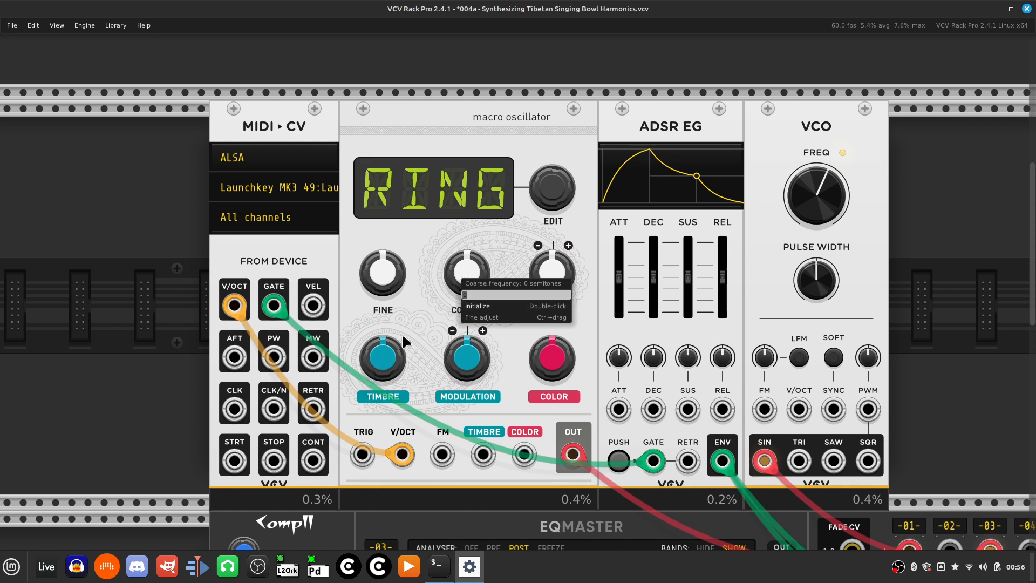
{"action": "left_click", "coordinate": [433, 302]}
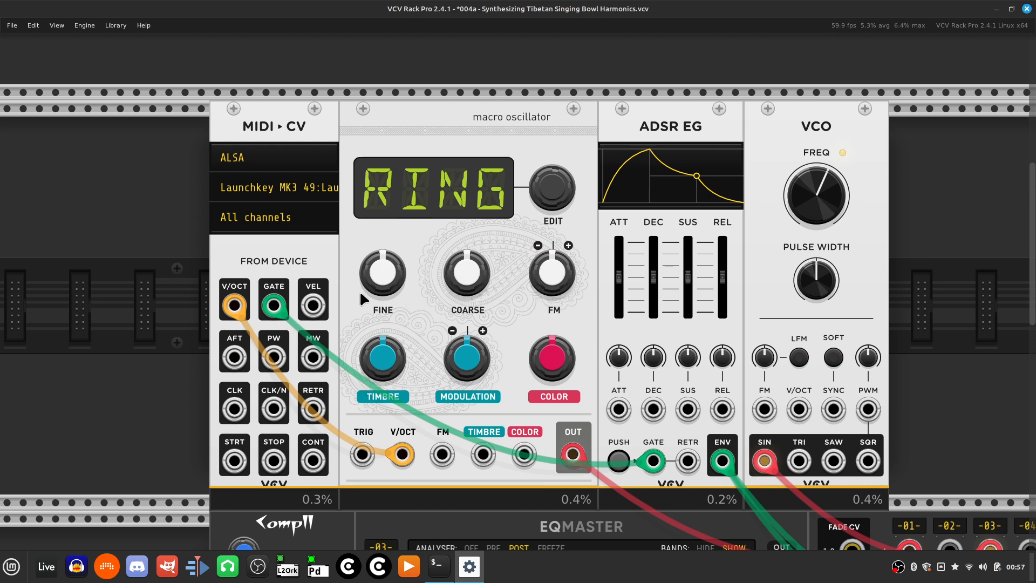
Examine the EQMaster and mixer section, and check which track the EQMaster is analysing.
{"action": "scroll", "coordinate": [569, 308], "scroll_direction": "right", "scroll_amount": 14}
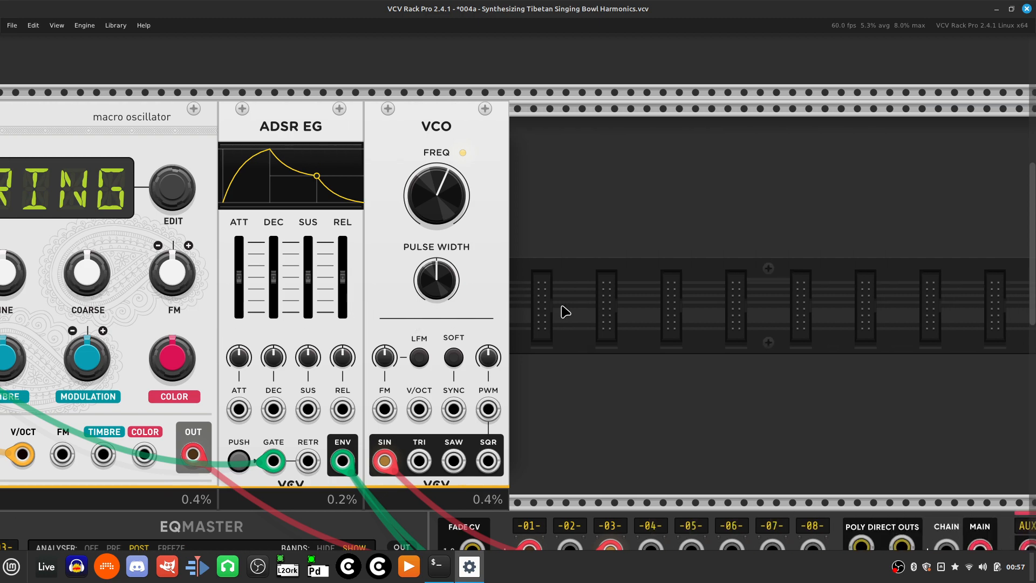
{"action": "scroll", "coordinate": [562, 305], "scroll_direction": "down", "scroll_amount": 10}
{"action": "scroll", "coordinate": [562, 307], "scroll_direction": "down", "scroll_amount": 5}
{"action": "scroll", "coordinate": [529, 324], "scroll_direction": "left", "scroll_amount": 5}
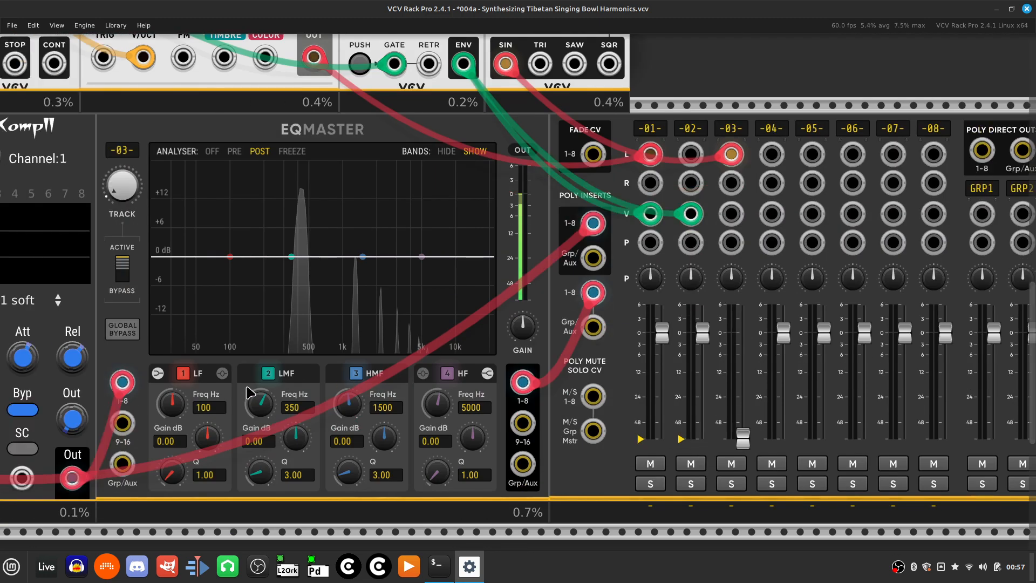
{"action": "scroll", "coordinate": [308, 359], "scroll_direction": "up", "scroll_amount": 3}
{"action": "scroll", "coordinate": [345, 359], "scroll_direction": "right", "scroll_amount": 10}
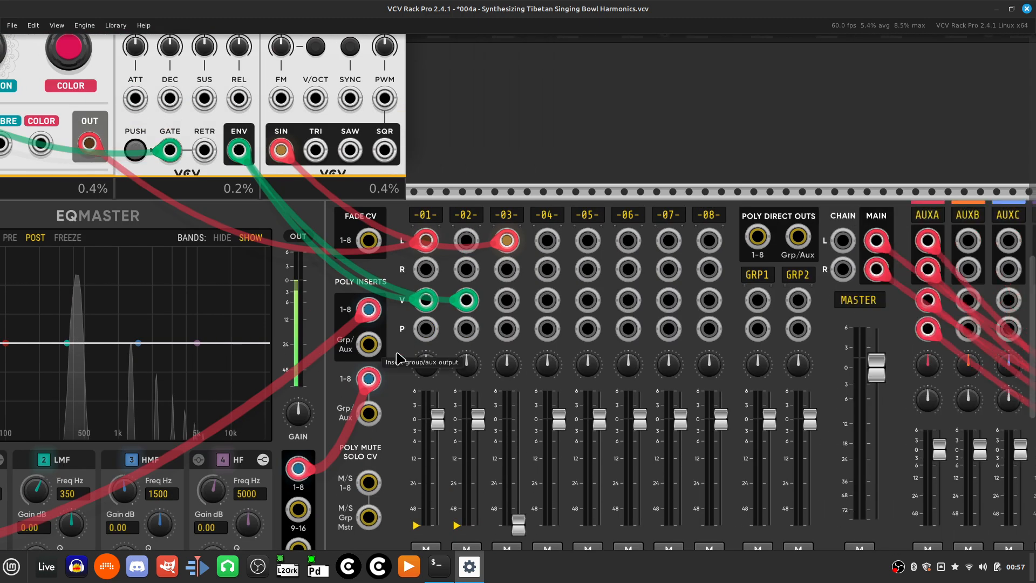
{"action": "scroll", "coordinate": [508, 291], "scroll_direction": "left", "scroll_amount": 18}
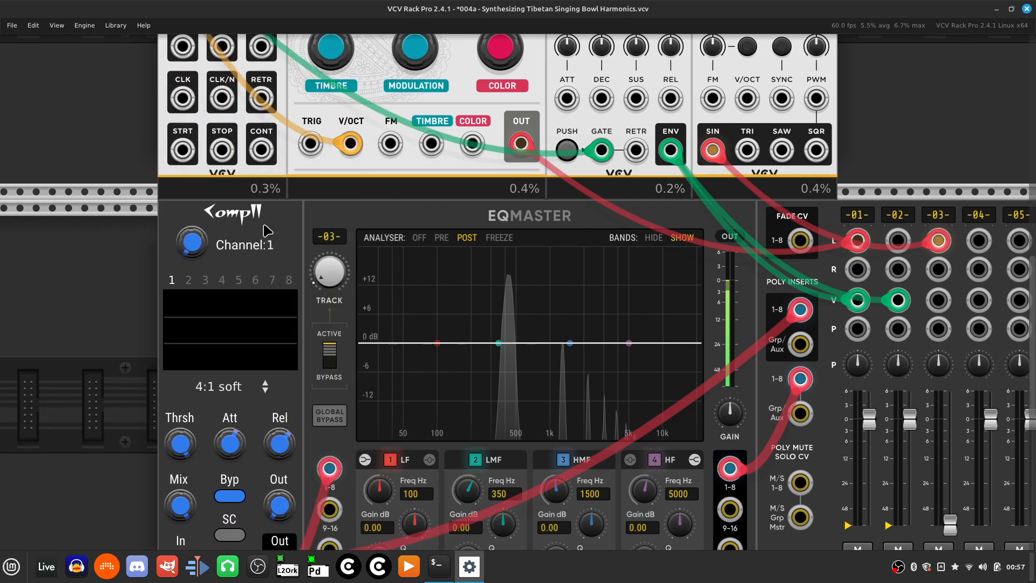
{"action": "right_click", "coordinate": [338, 283]}
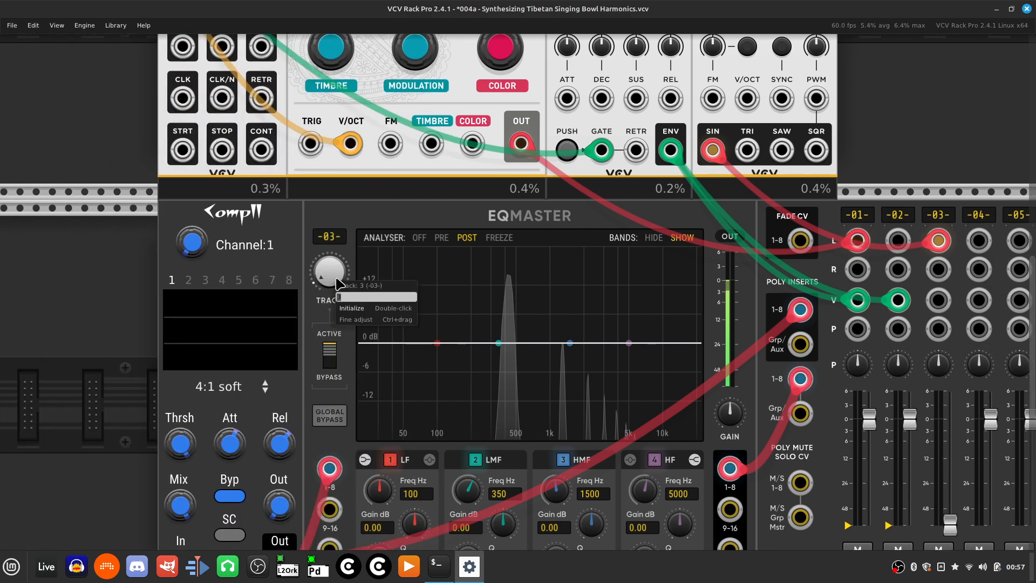
{"action": "key", "text": "Escape"}
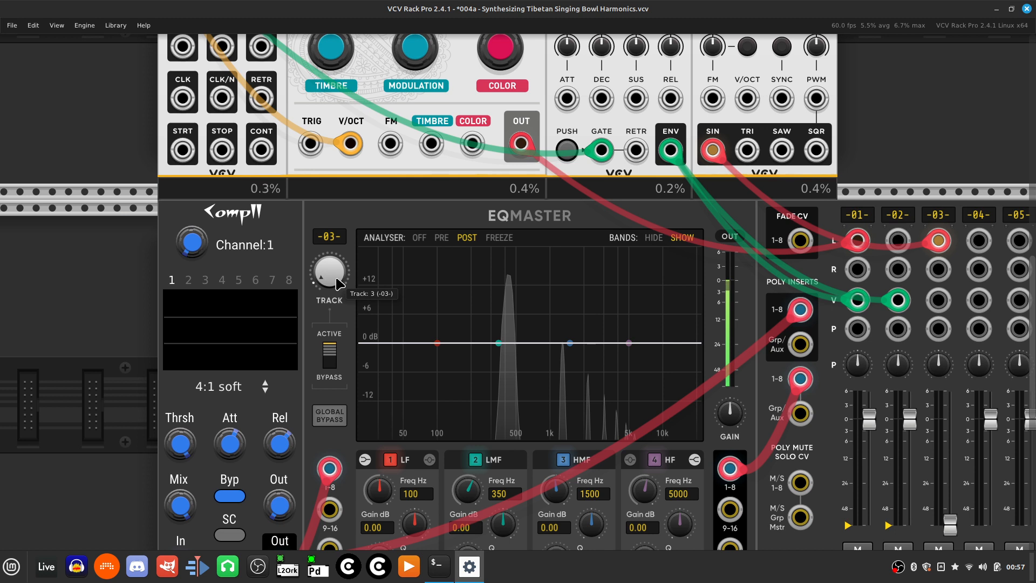
Raise the mixer's track 3 level fader to about the -24 dB mark.
{"action": "scroll", "coordinate": [339, 283], "scroll_direction": "right", "scroll_amount": 6}
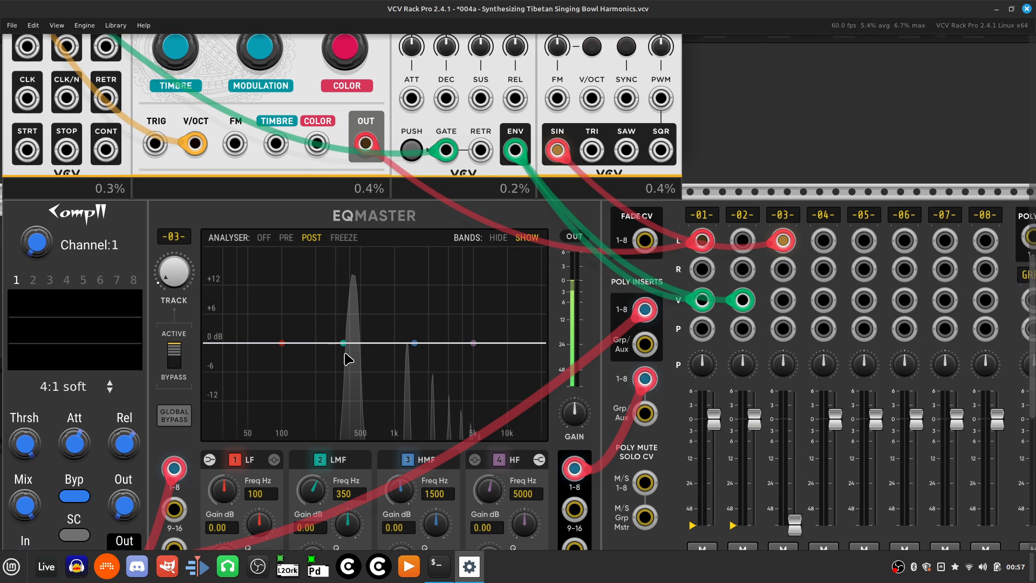
{"action": "scroll", "coordinate": [348, 359], "scroll_direction": "right", "scroll_amount": 10}
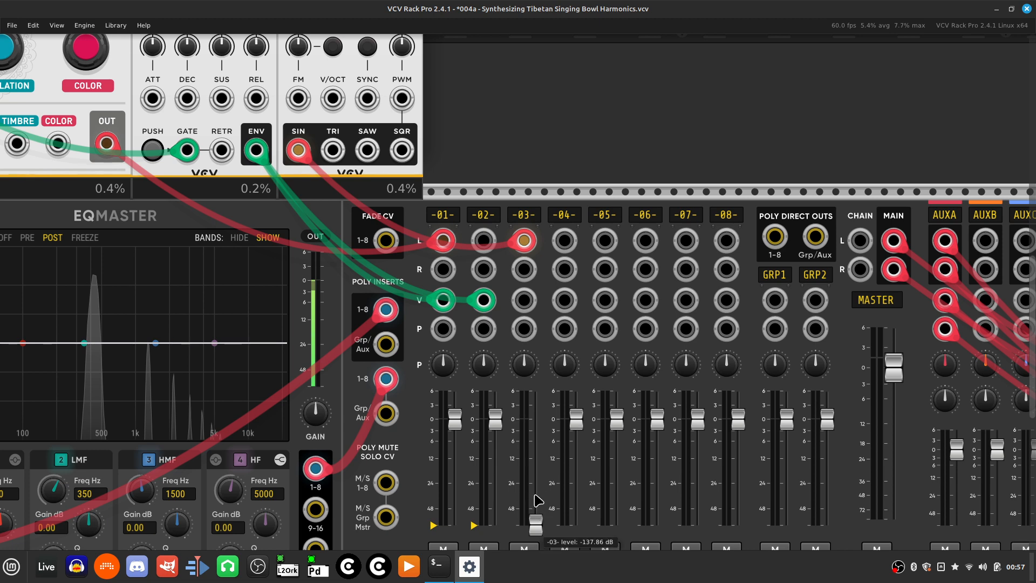
{"action": "left_click_drag", "start_coordinate": [537, 500], "coordinate": [537, 487]}
{"action": "left_click_drag", "start_coordinate": [536, 491], "coordinate": [536, 479]}
Reopen the EQMaster's track value and keep track 3 selected.
{"action": "scroll", "coordinate": [525, 533], "scroll_direction": "left", "scroll_amount": 10}
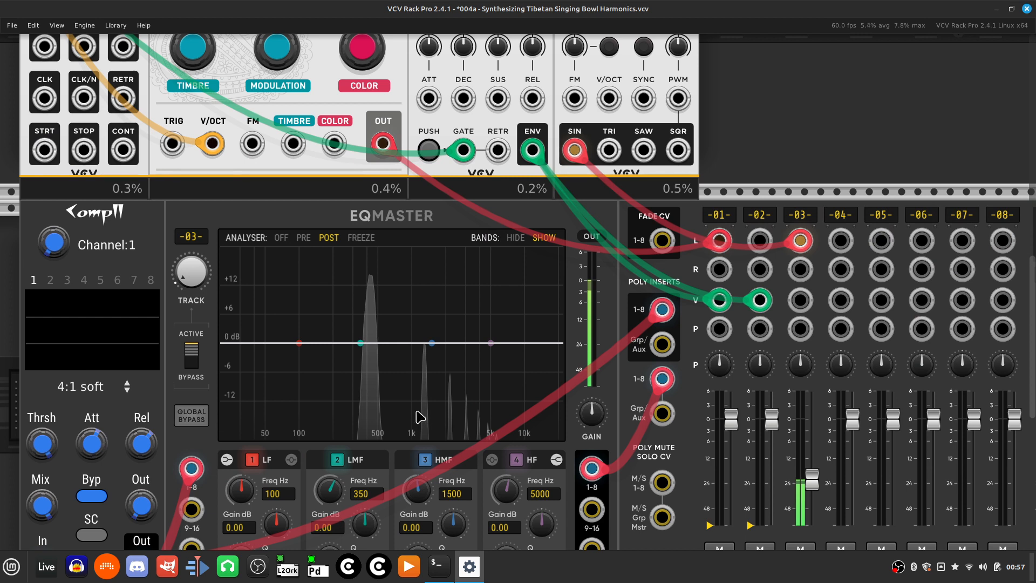
{"action": "scroll", "coordinate": [420, 416], "scroll_direction": "left", "scroll_amount": 5}
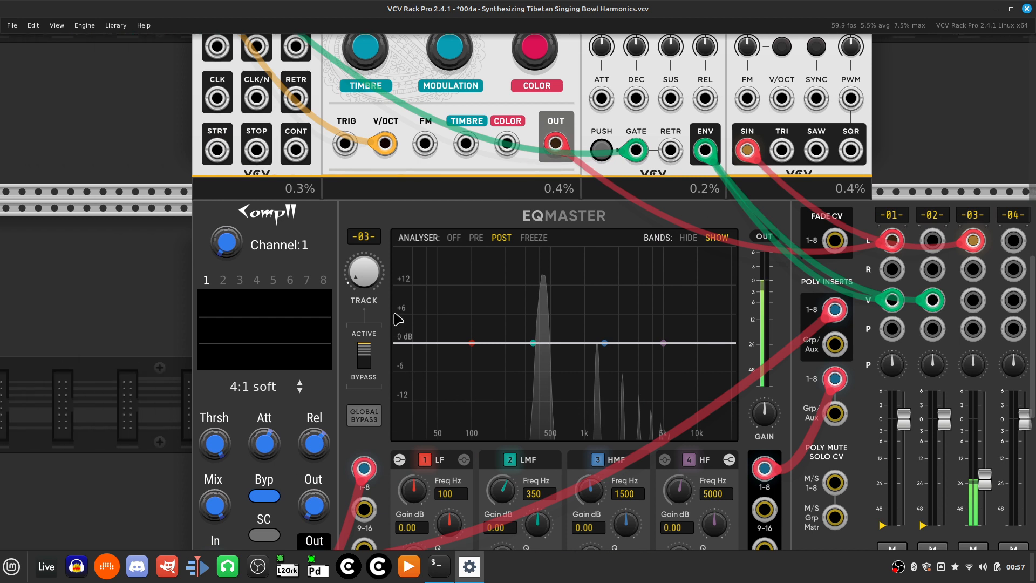
{"action": "right_click", "coordinate": [367, 278]}
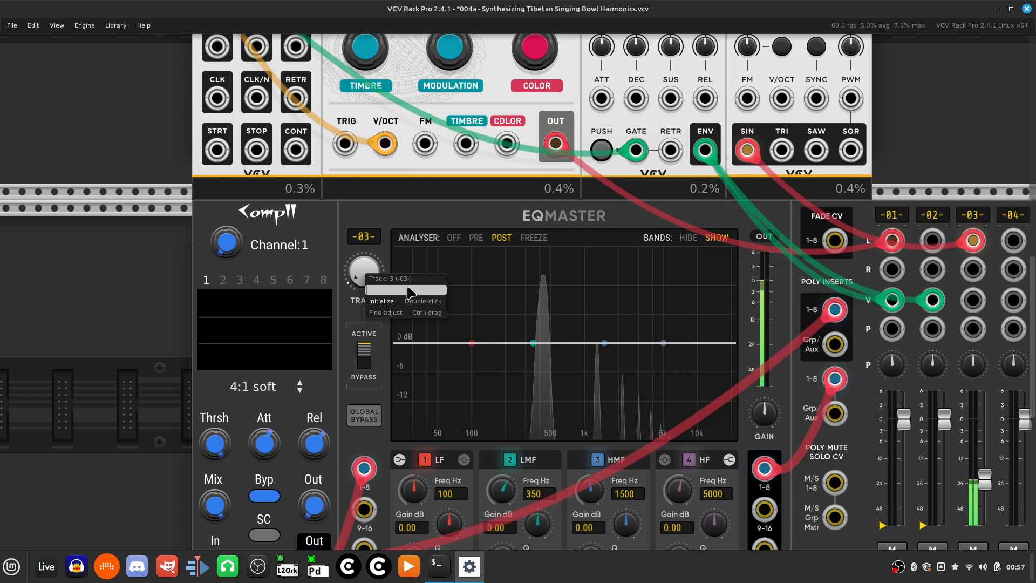
{"action": "key", "text": "Return"}
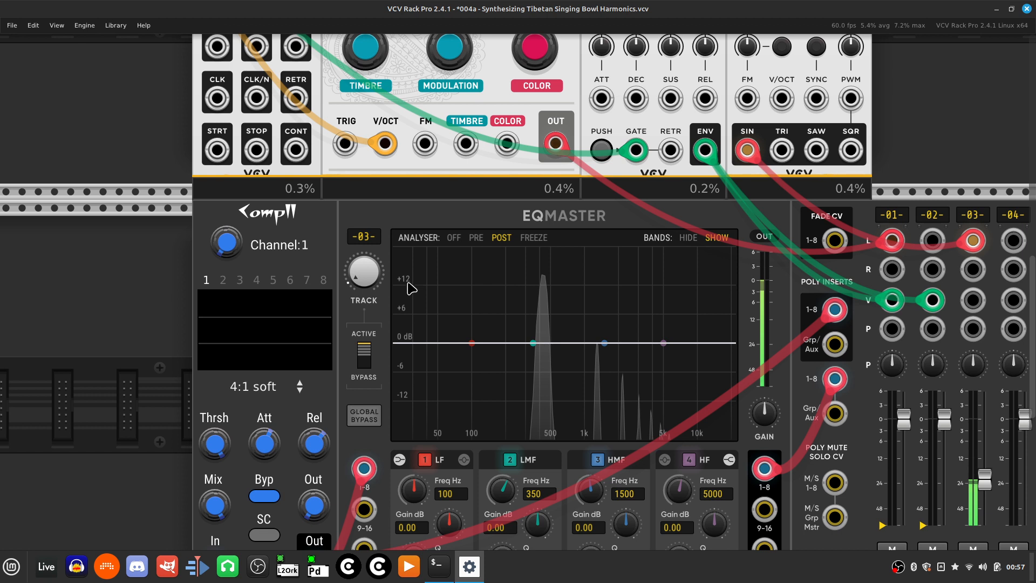
Bring the macro oscillator, ADSR EG and VCO modules back into view above the EQMaster.
{"action": "scroll", "coordinate": [410, 286], "scroll_direction": "right", "scroll_amount": 4}
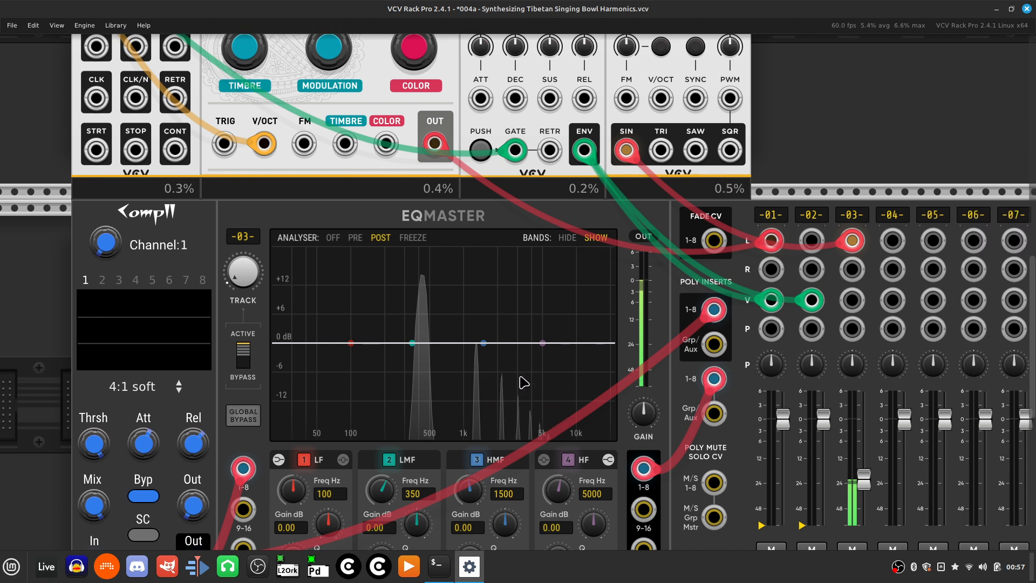
{"action": "scroll", "coordinate": [514, 360], "scroll_direction": "up", "scroll_amount": 10}
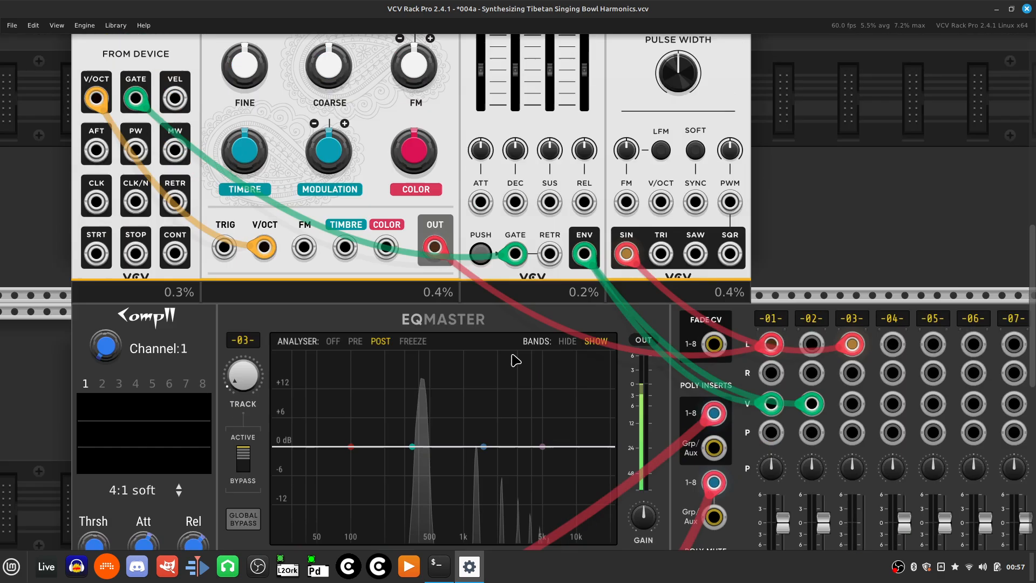
{"action": "scroll", "coordinate": [513, 355], "scroll_direction": "down", "scroll_amount": 4}
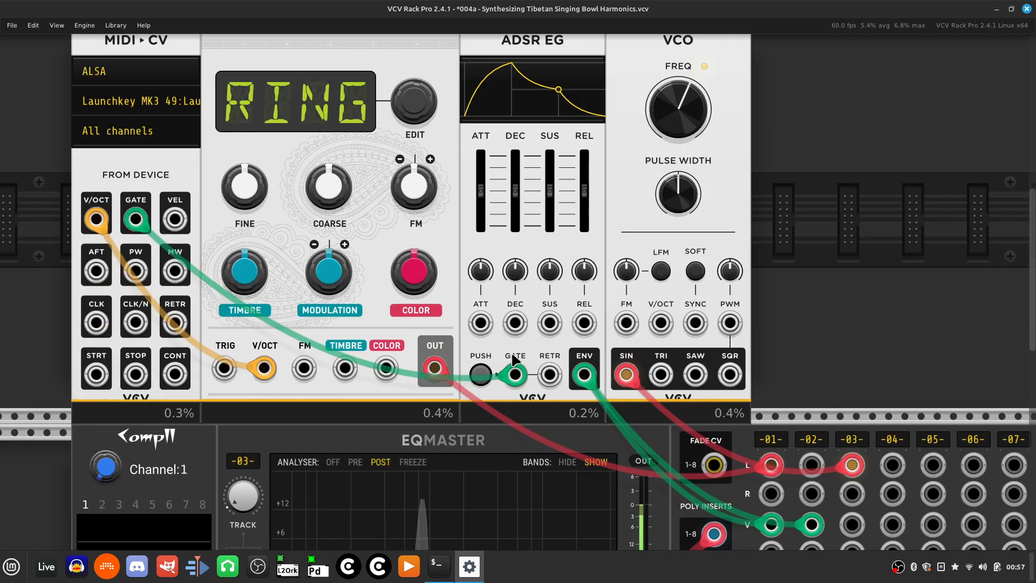
{"action": "scroll", "coordinate": [515, 360], "scroll_direction": "right", "scroll_amount": 6}
{"action": "scroll", "coordinate": [514, 361], "scroll_direction": "up", "scroll_amount": 3}
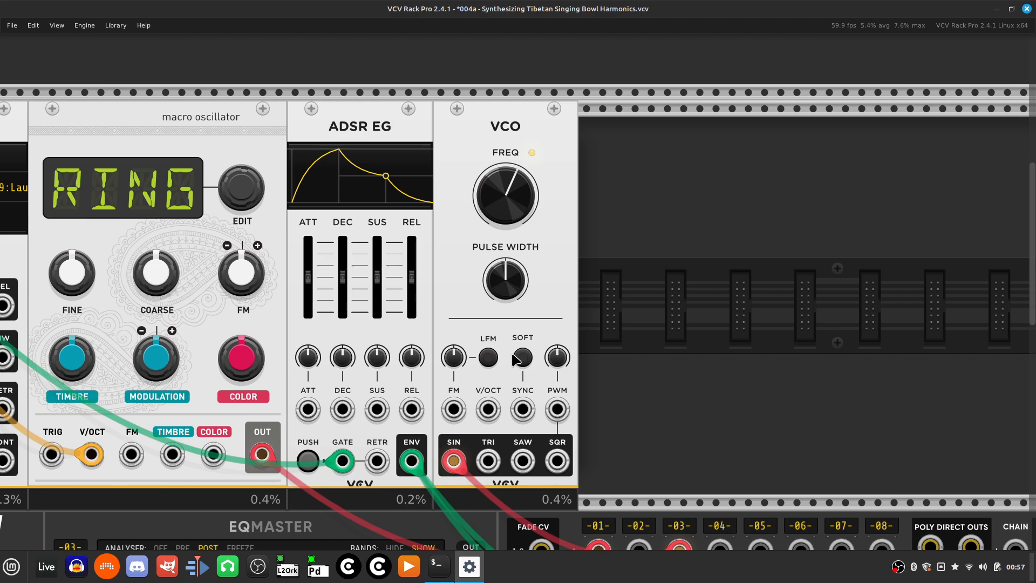
Add a VCV Wavetable VCO module to the rack and place it directly against the VCO.
{"action": "scroll", "coordinate": [513, 354], "scroll_direction": "down", "scroll_amount": 10}
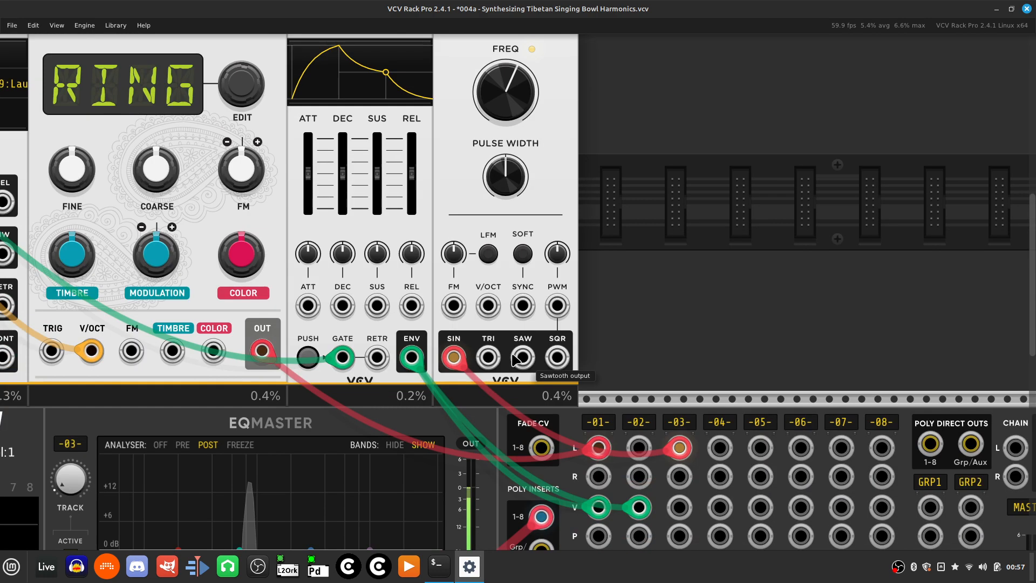
{"action": "scroll", "coordinate": [515, 360], "scroll_direction": "left", "scroll_amount": 8}
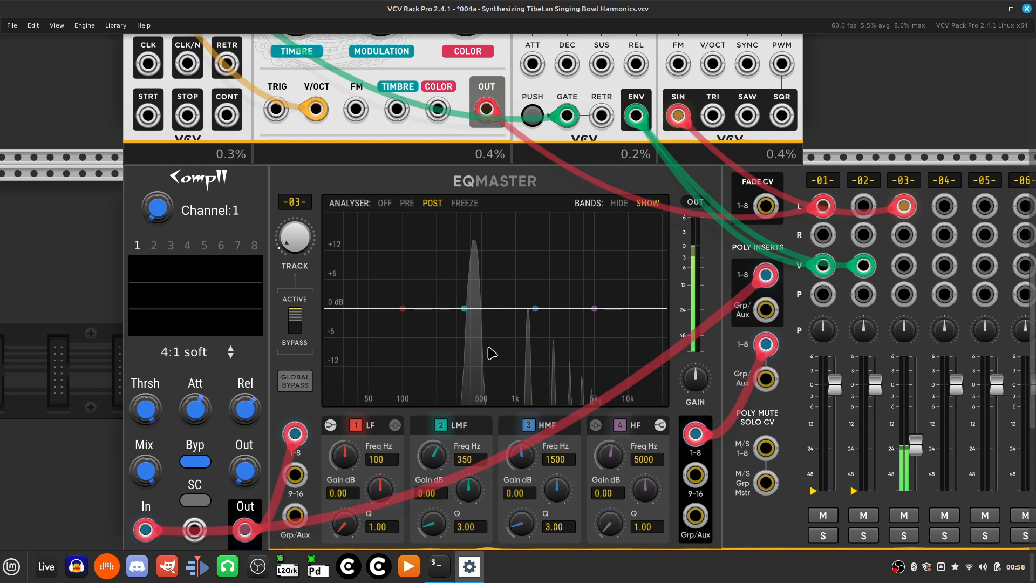
{"action": "scroll", "coordinate": [523, 254], "scroll_direction": "right", "scroll_amount": 8}
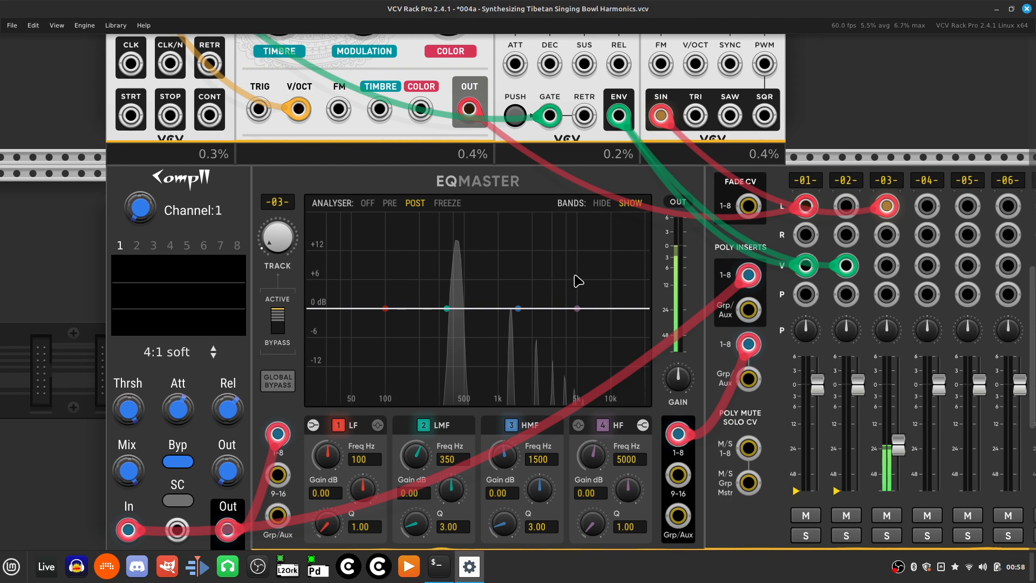
{"action": "scroll", "coordinate": [534, 219], "scroll_direction": "up", "scroll_amount": 7}
{"action": "right_click", "coordinate": [523, 199]}
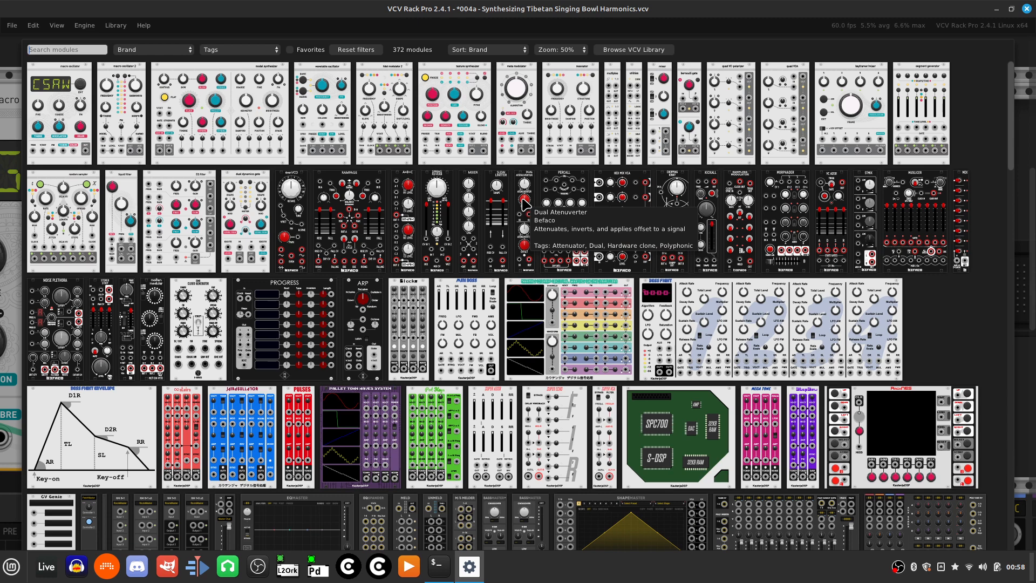
{"action": "type", "text": "vco"}
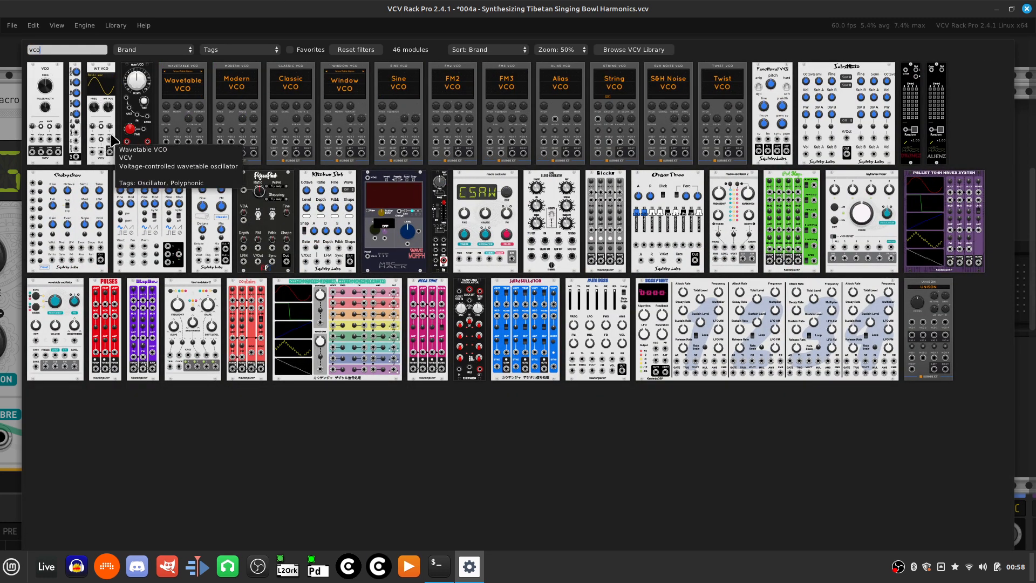
{"action": "left_click", "coordinate": [102, 119]}
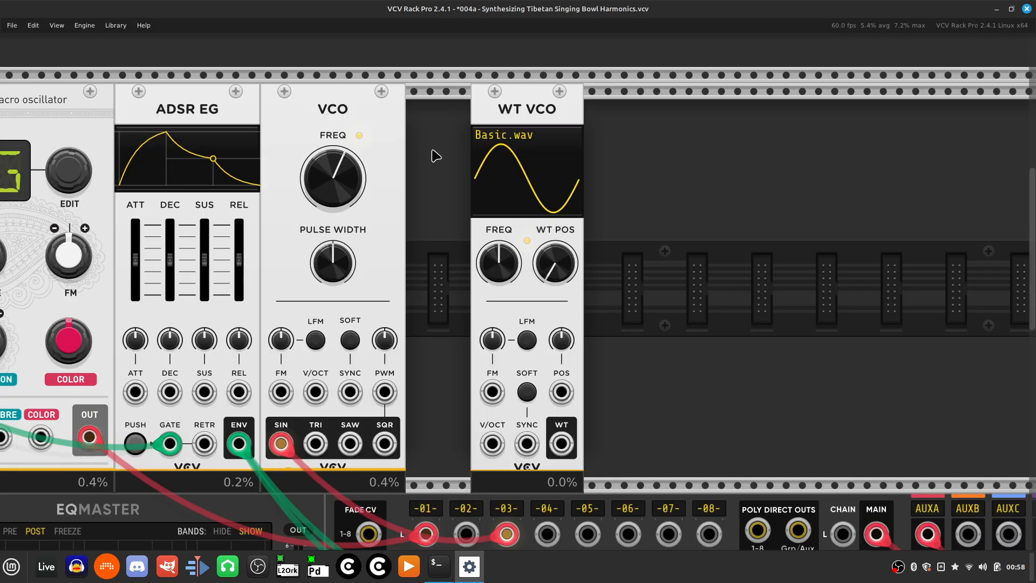
{"action": "left_click_drag", "start_coordinate": [542, 96], "coordinate": [478, 97]}
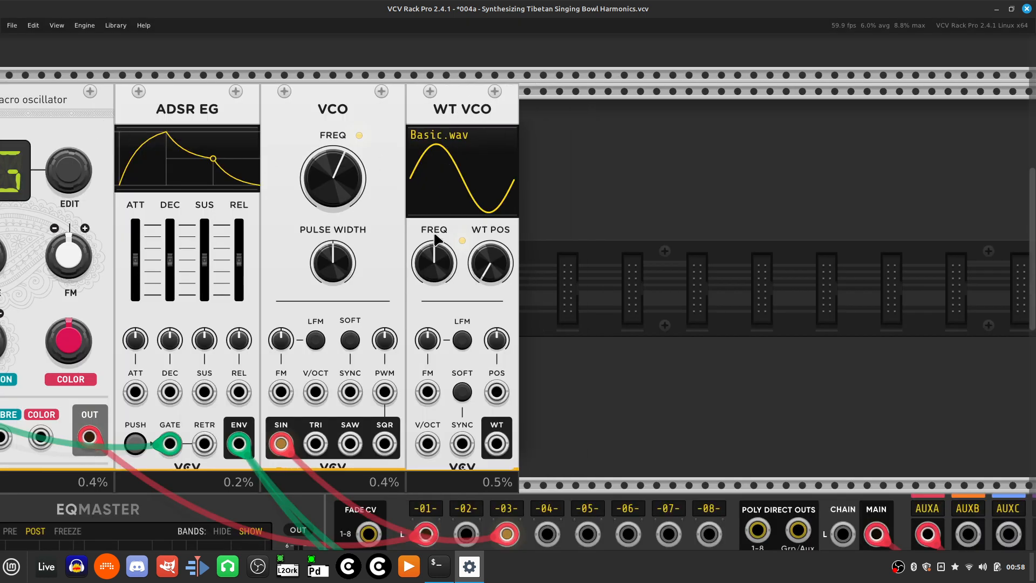
Set the WT VCO's frequency to 432 Hz.
{"action": "right_click", "coordinate": [442, 268]}
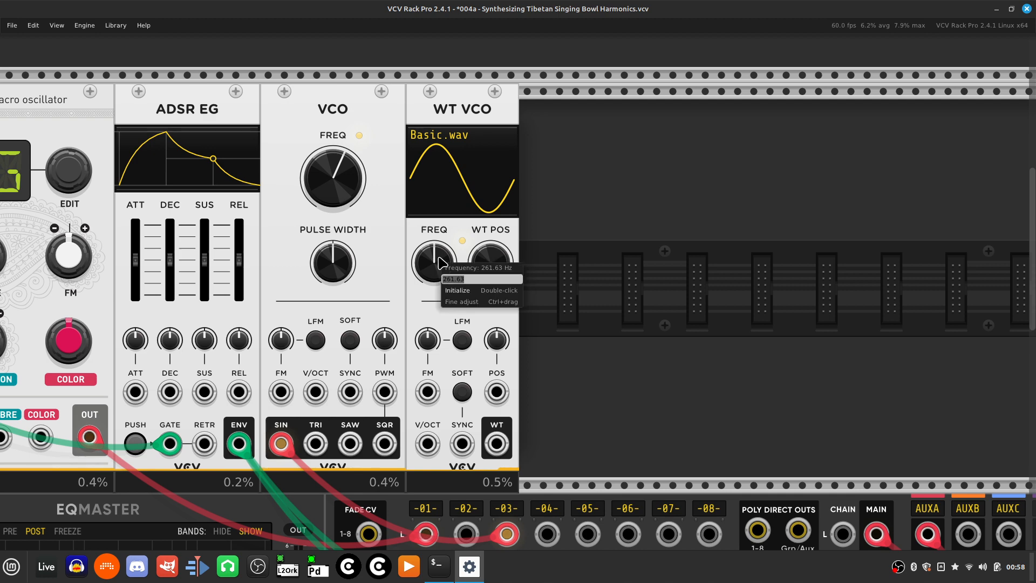
{"action": "type", "text": "432"}
{"action": "key", "text": "Return"}
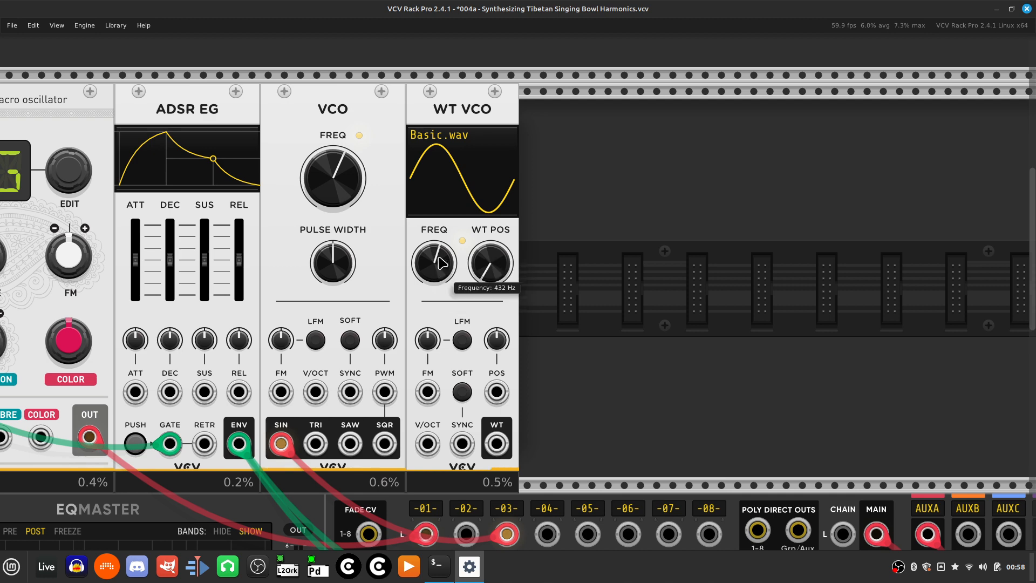
{"action": "scroll", "coordinate": [545, 378], "scroll_direction": "down", "scroll_amount": 5}
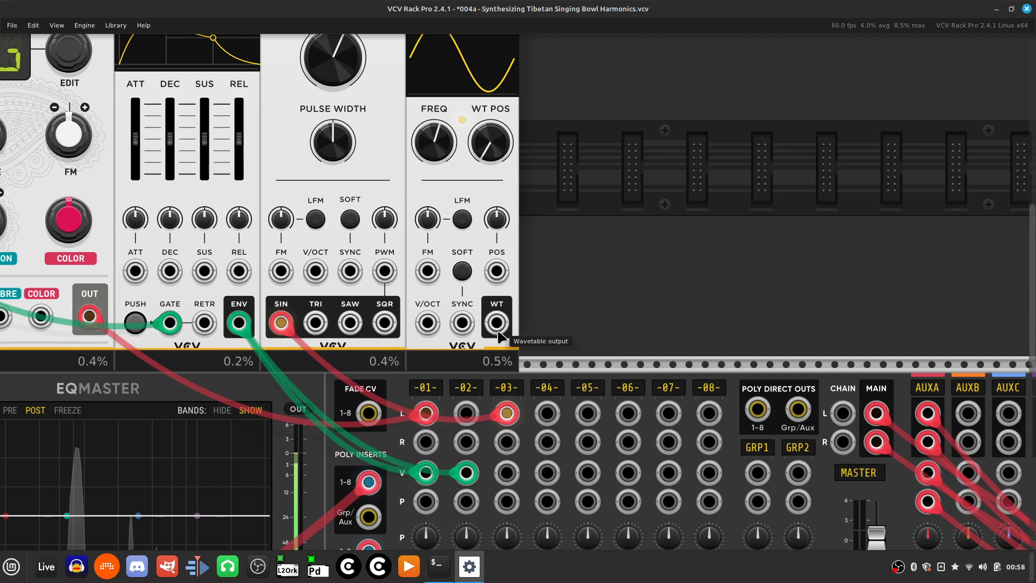
{"action": "right_click", "coordinate": [496, 330]}
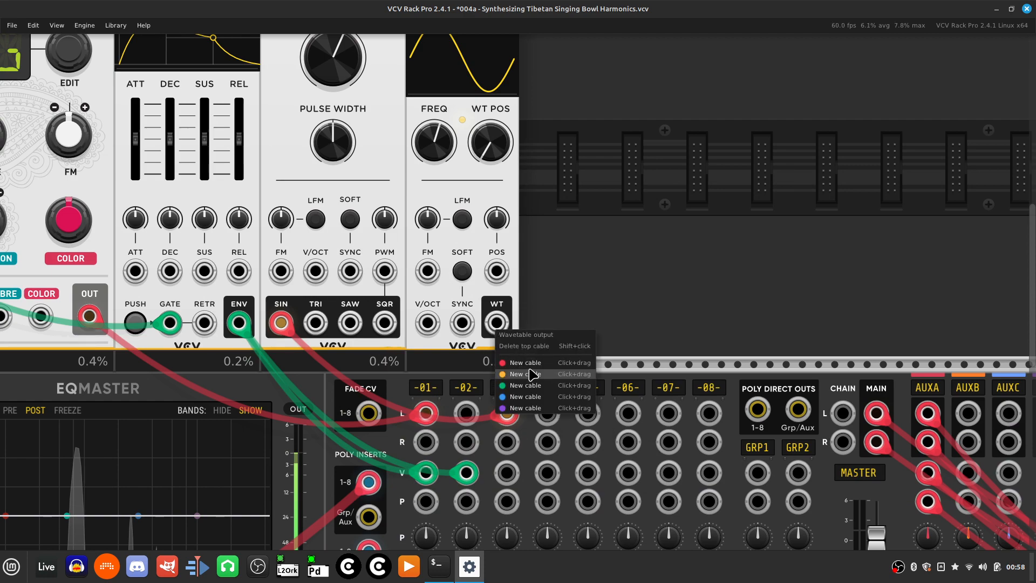
{"action": "left_click", "coordinate": [638, 271]}
Lower the mixer's track 3 level fader to its minimum and the track 4 fader to about -24 dB.
{"action": "scroll", "coordinate": [611, 340], "scroll_direction": "down", "scroll_amount": 10}
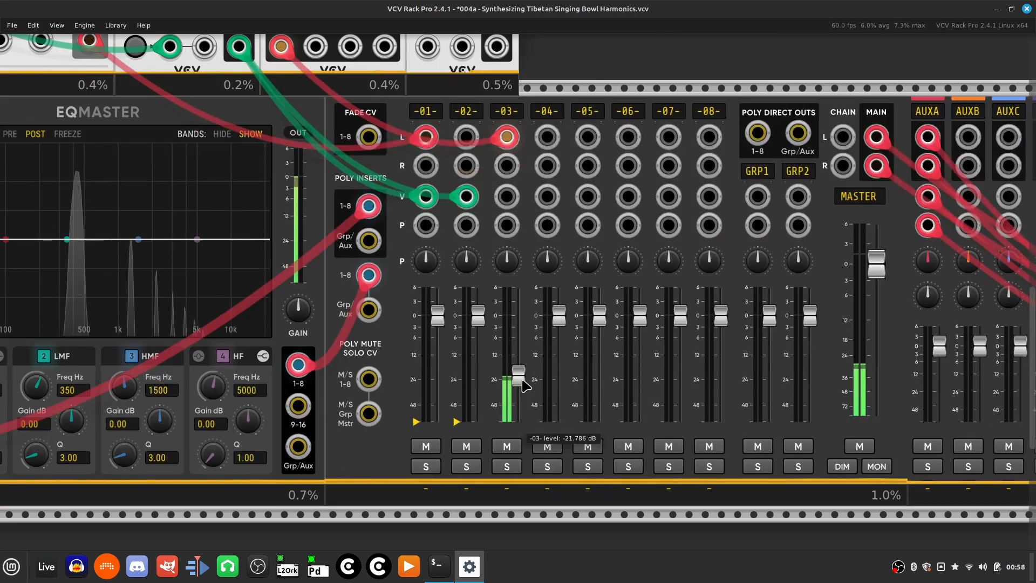
{"action": "left_click_drag", "start_coordinate": [523, 383], "coordinate": [521, 427]}
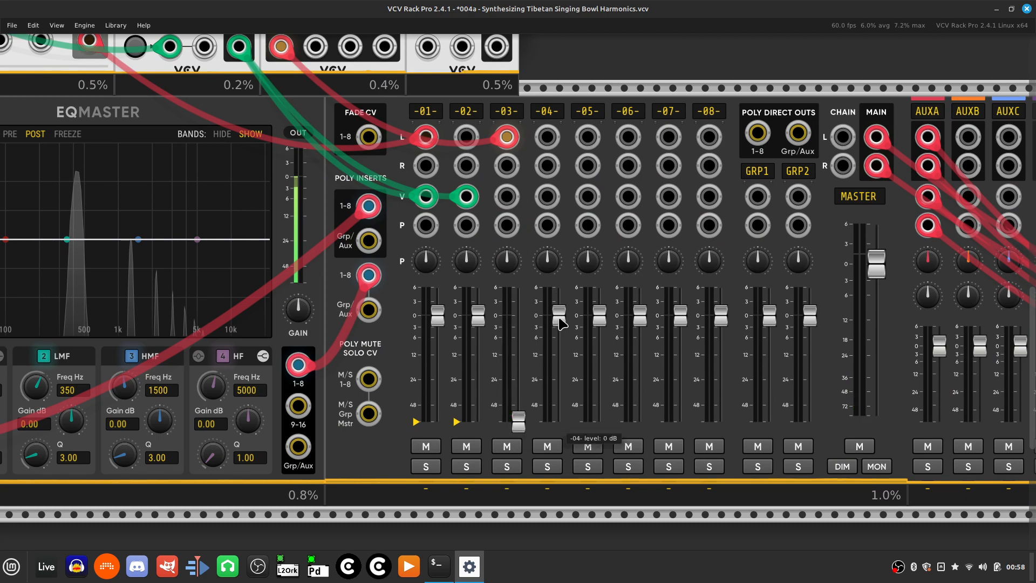
{"action": "left_click_drag", "start_coordinate": [560, 319], "coordinate": [560, 376]}
Patch a red cable from the WT VCO's wavetable output to the mixer's track 4 left input.
{"action": "scroll", "coordinate": [540, 269], "scroll_direction": "up", "scroll_amount": 6}
{"action": "scroll", "coordinate": [540, 268], "scroll_direction": "up", "scroll_amount": 3}
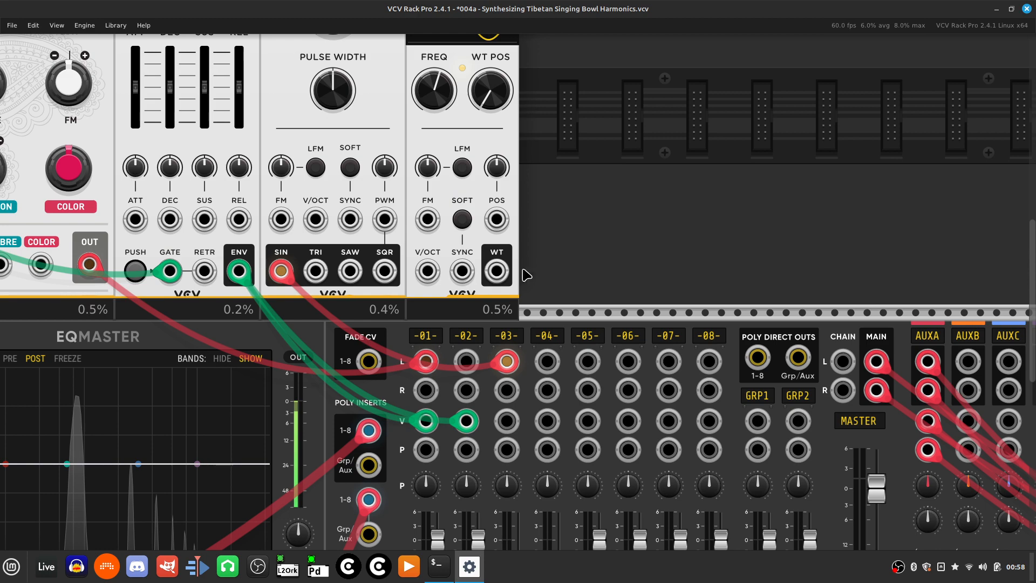
{"action": "scroll", "coordinate": [486, 237], "scroll_direction": "up", "scroll_amount": 8}
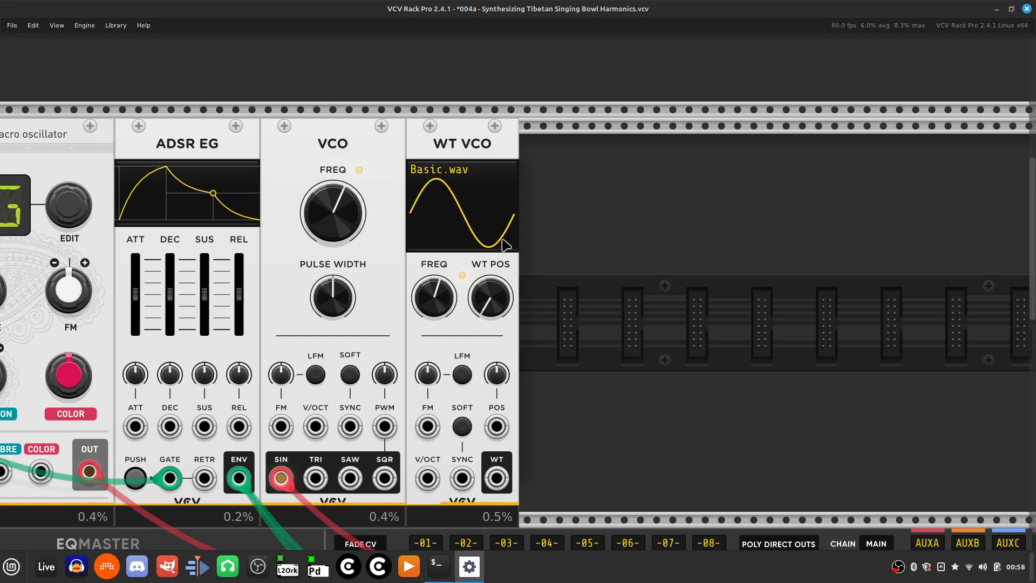
{"action": "scroll", "coordinate": [512, 273], "scroll_direction": "down", "scroll_amount": 9}
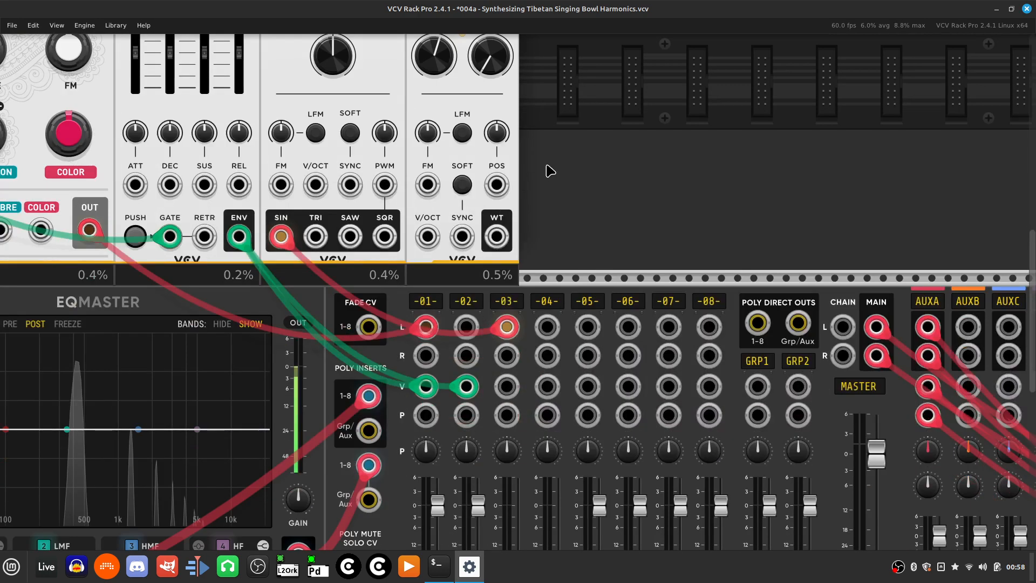
{"action": "right_click", "coordinate": [497, 238]}
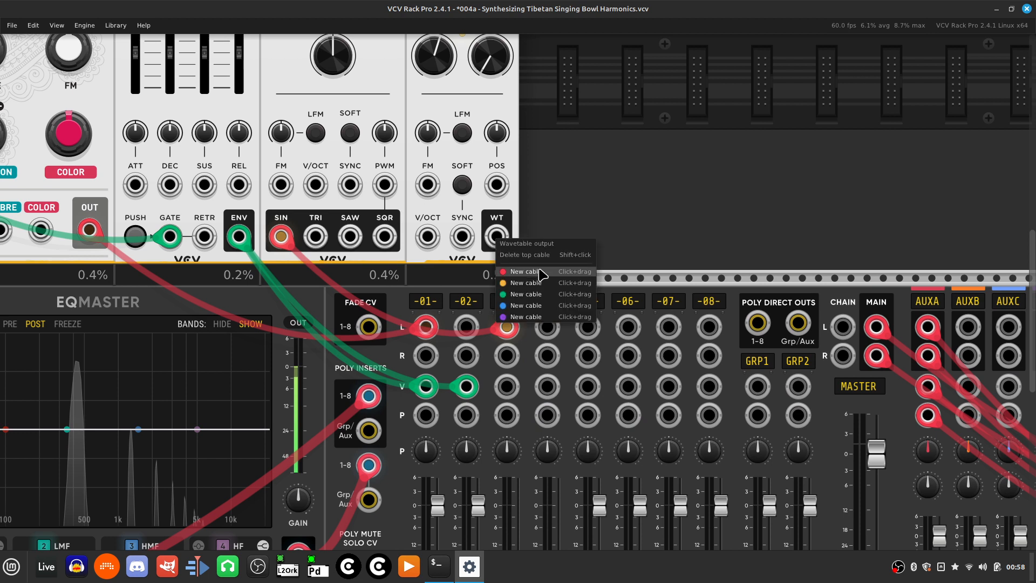
{"action": "left_click_drag", "start_coordinate": [547, 280], "coordinate": [547, 320]}
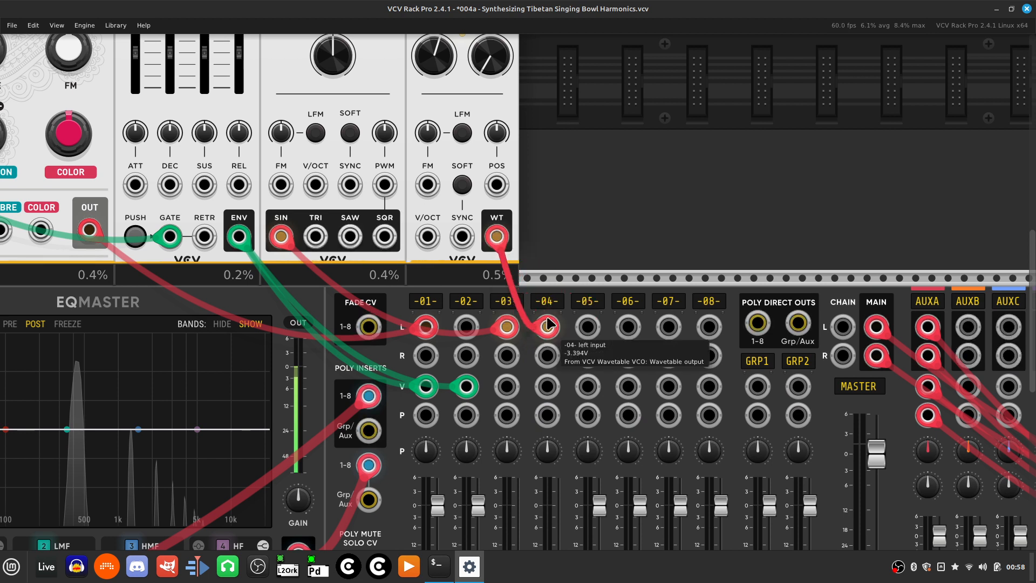
Set the EQMaster's track to 4 so its analyser follows the WT VCO.
{"action": "key", "text": "Left"}
{"action": "key", "text": "Down"}
{"action": "key", "text": "Up"}
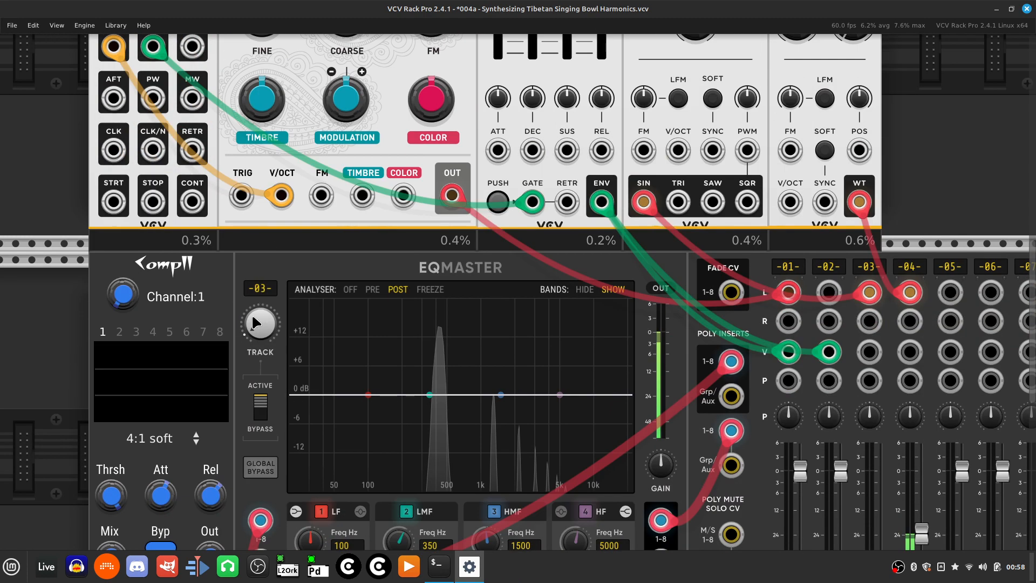
{"action": "right_click", "coordinate": [260, 331]}
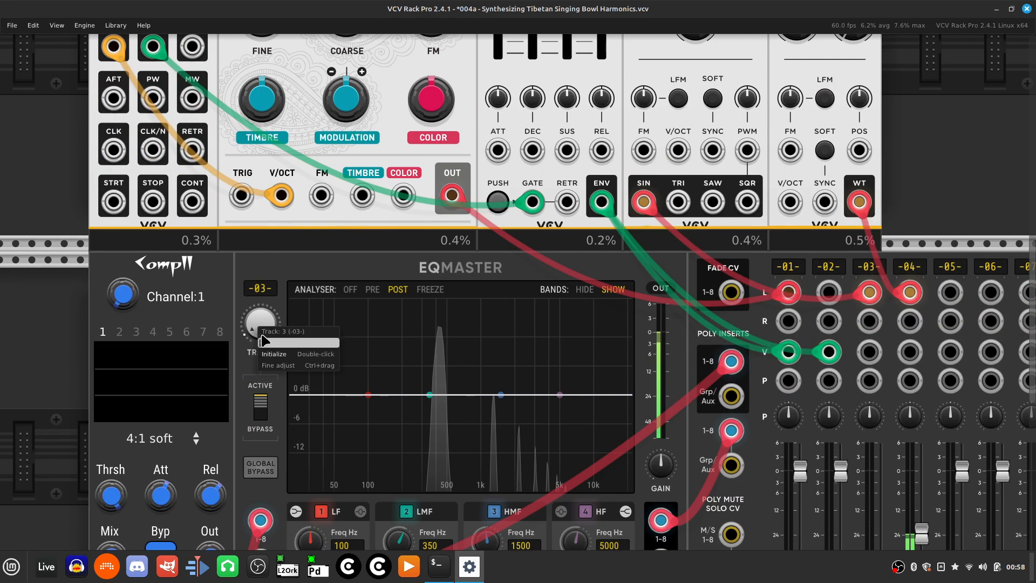
{"action": "type", "text": "4"}
{"action": "key", "text": "Return"}
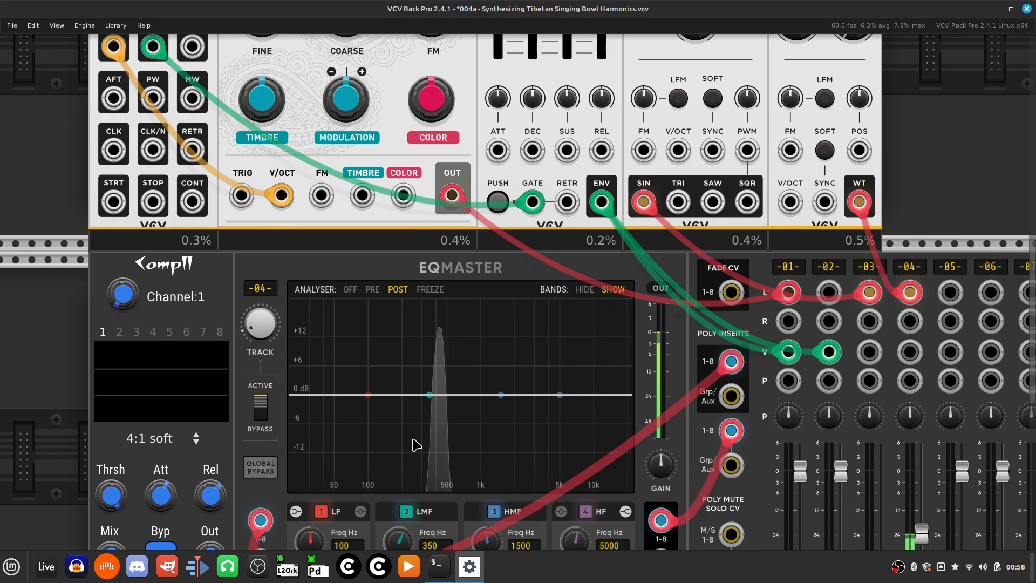
Select the WT VCO module and delete it from the rack.
{"action": "key", "text": "Right"}
{"action": "key", "text": "Up"}
{"action": "key", "text": "Right"}
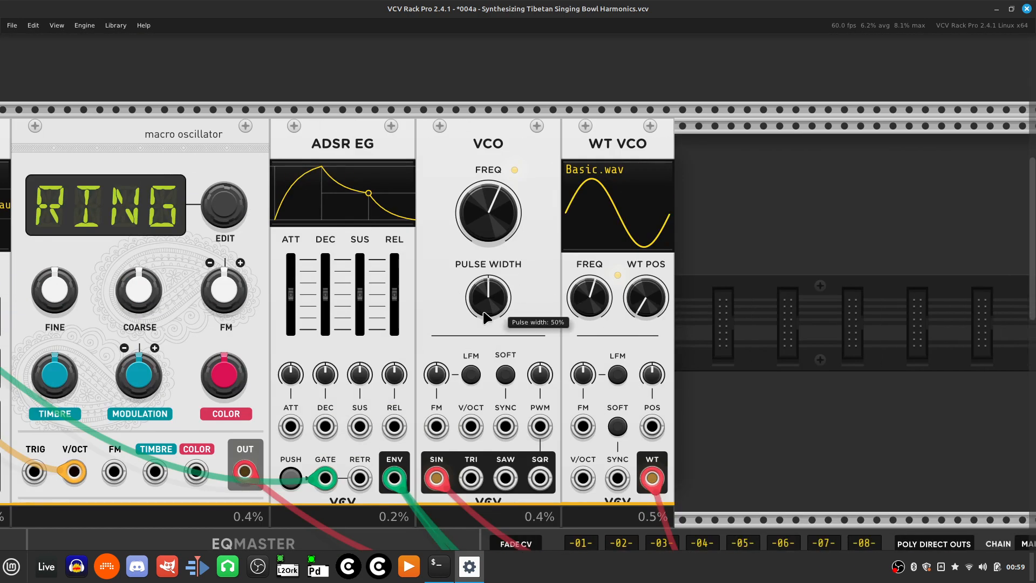
{"action": "key", "text": "Down"}
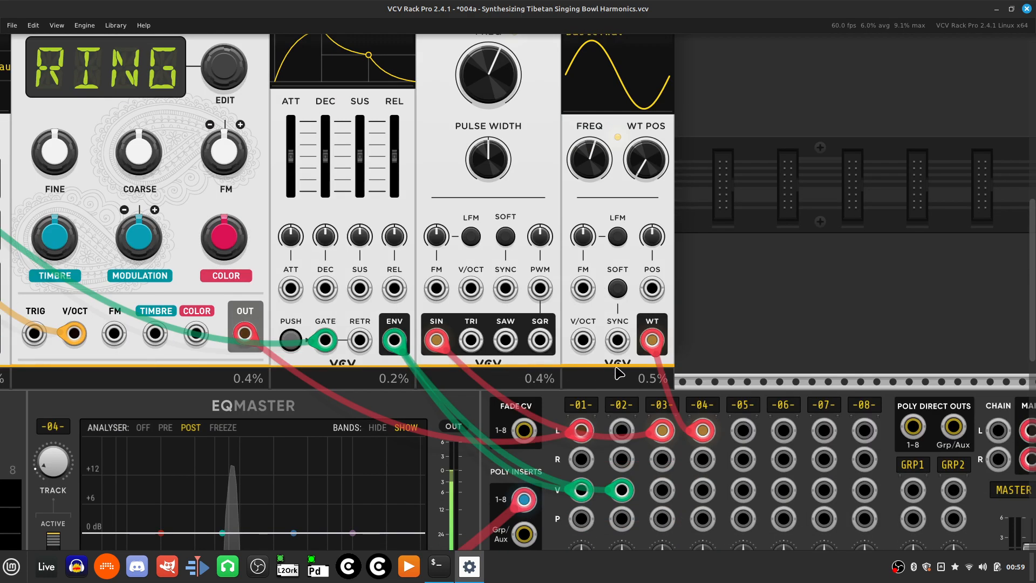
{"action": "key", "text": "Up"}
{"action": "key", "text": "Right"}
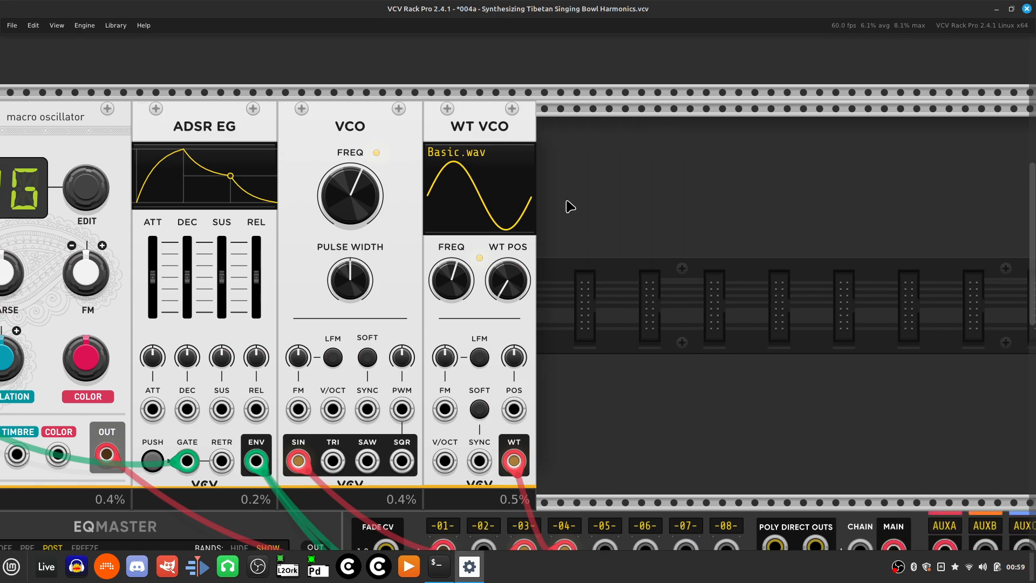
{"action": "left_click", "coordinate": [498, 135]}
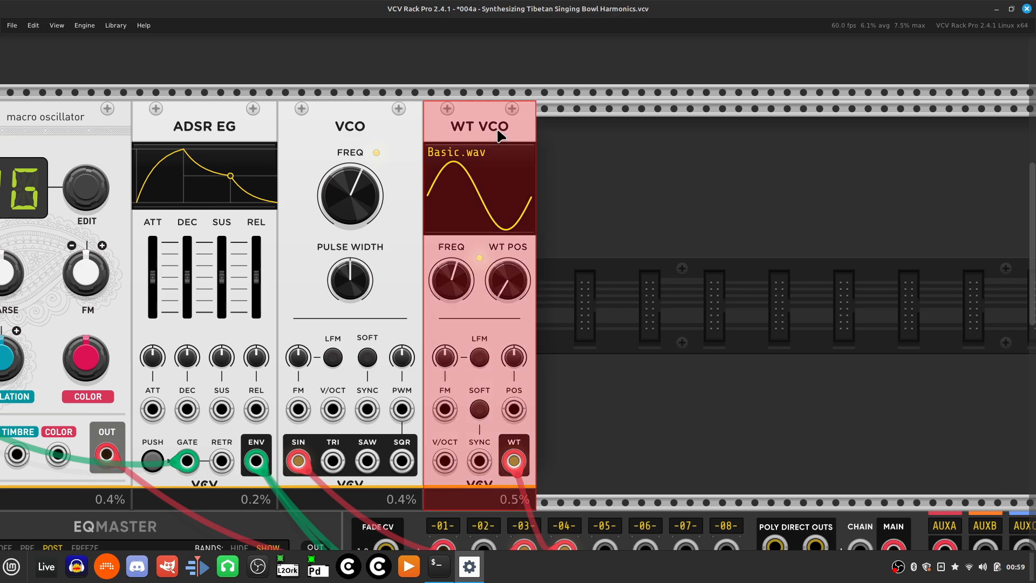
{"action": "key", "text": "Down"}
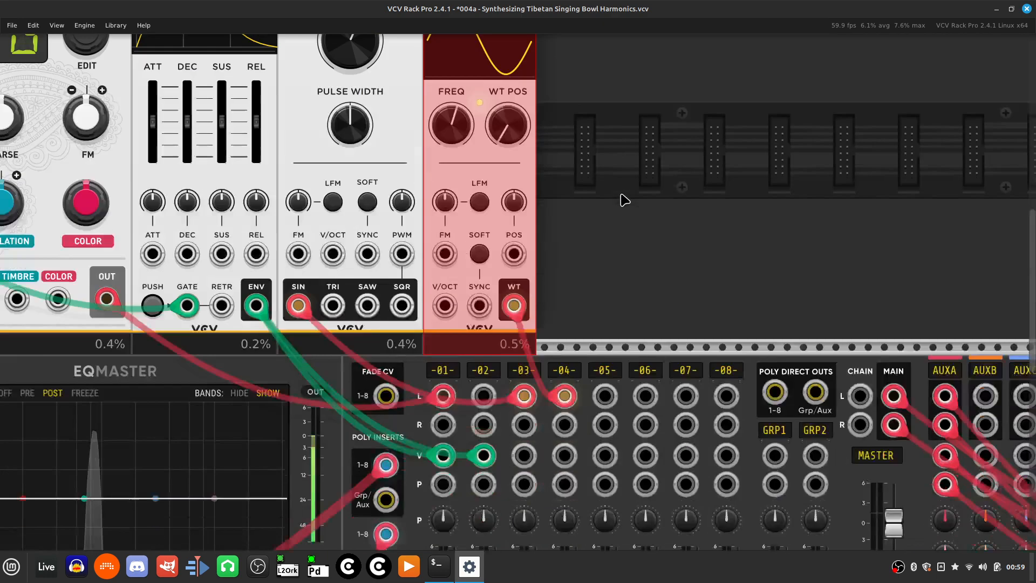
{"action": "key", "text": "Left"}
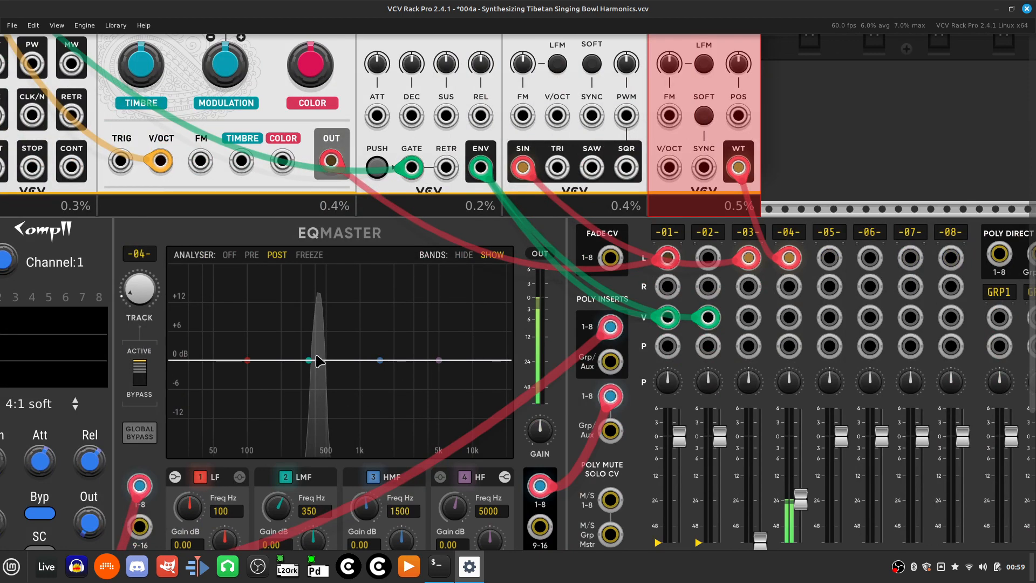
{"action": "key", "text": "Up"}
{"action": "key", "text": "Right"}
{"action": "key", "text": "Up"}
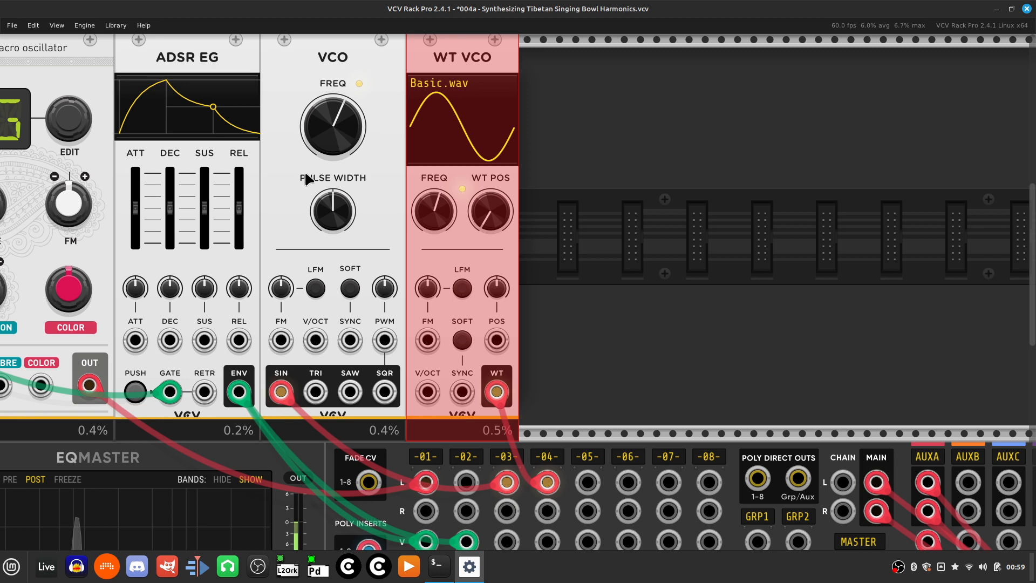
{"action": "key", "text": "Delete"}
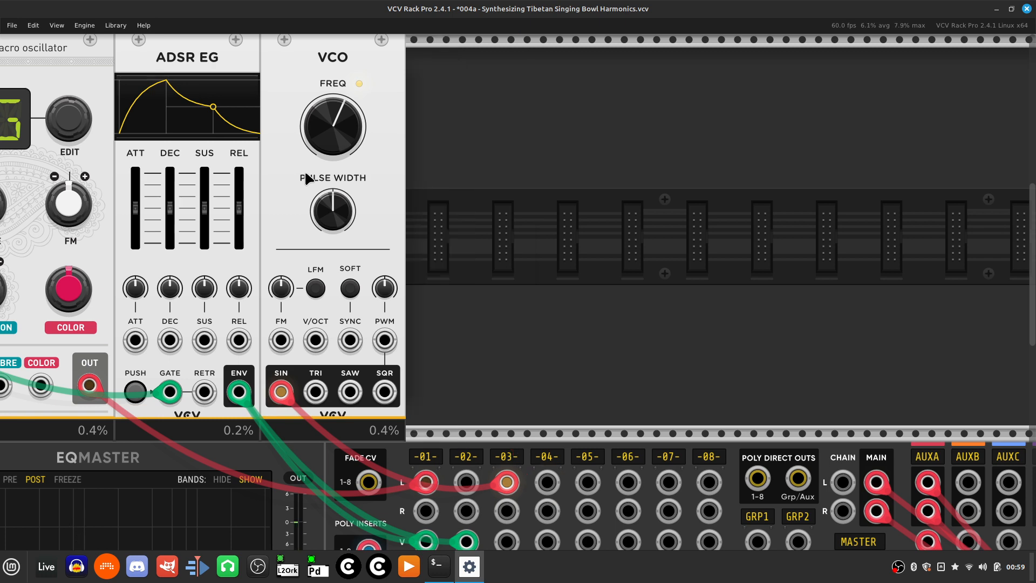
Set the EQMaster's track back to 3.
{"action": "scroll", "coordinate": [312, 178], "scroll_direction": "down", "scroll_amount": 3}
{"action": "scroll", "coordinate": [409, 150], "scroll_direction": "left", "scroll_amount": 5}
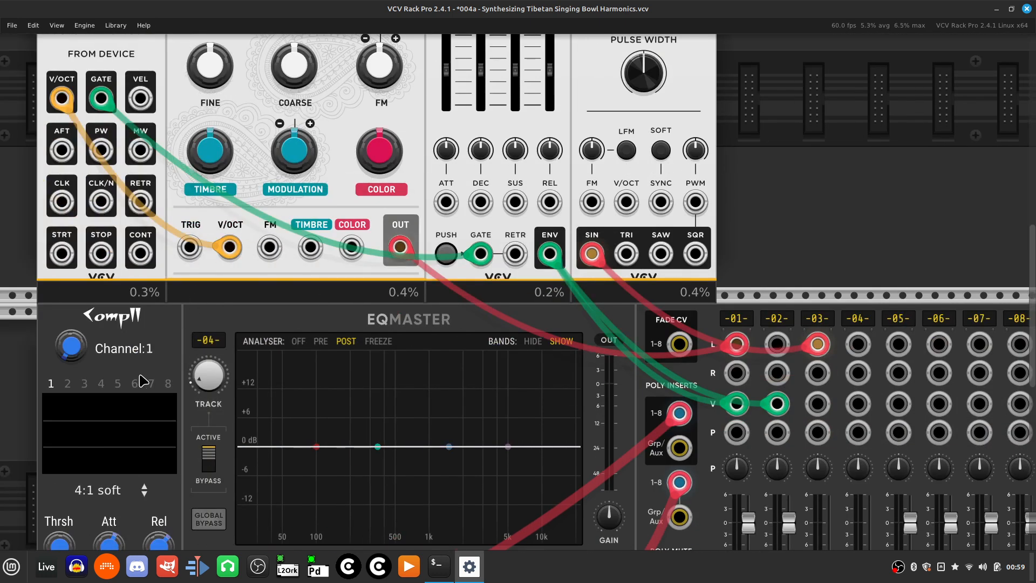
{"action": "right_click", "coordinate": [206, 383]}
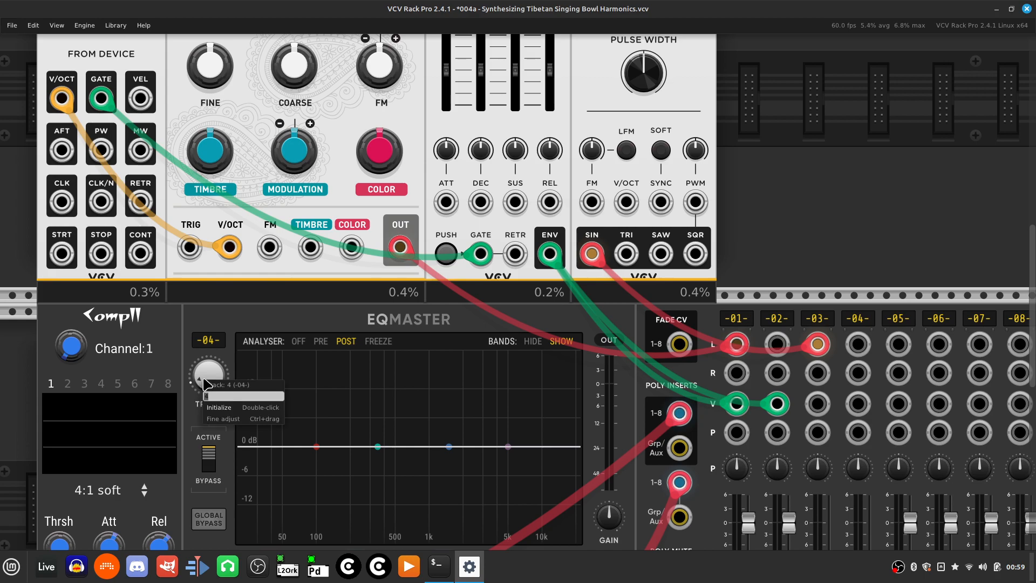
{"action": "type", "text": "3"}
{"action": "key", "text": "Return"}
Examine the track 3 spectrum in the EQMaster, the VCO's settings and its sine output cable to the mixer.
{"action": "scroll", "coordinate": [328, 394], "scroll_direction": "down", "scroll_amount": 3}
{"action": "scroll", "coordinate": [328, 394], "scroll_direction": "right", "scroll_amount": 2}
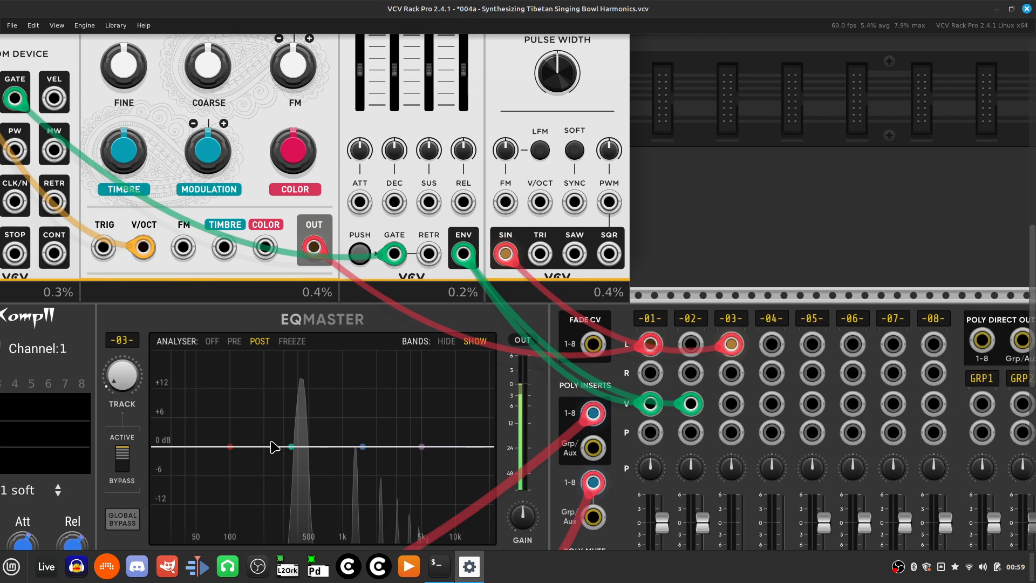
{"action": "scroll", "coordinate": [419, 386], "scroll_direction": "up", "scroll_amount": 6}
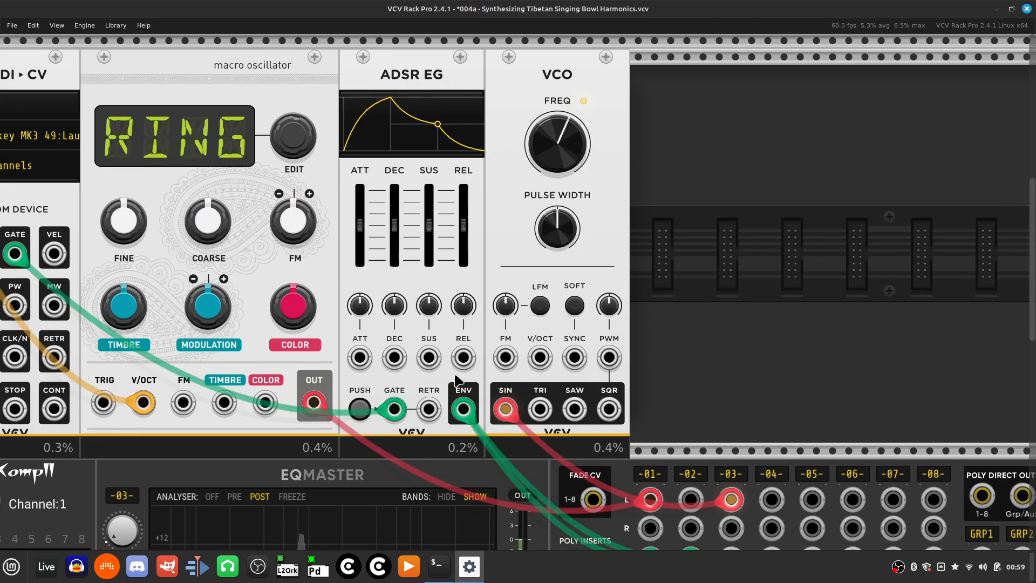
{"action": "scroll", "coordinate": [507, 313], "scroll_direction": "right", "scroll_amount": 4}
{"action": "scroll", "coordinate": [472, 270], "scroll_direction": "down", "scroll_amount": 6}
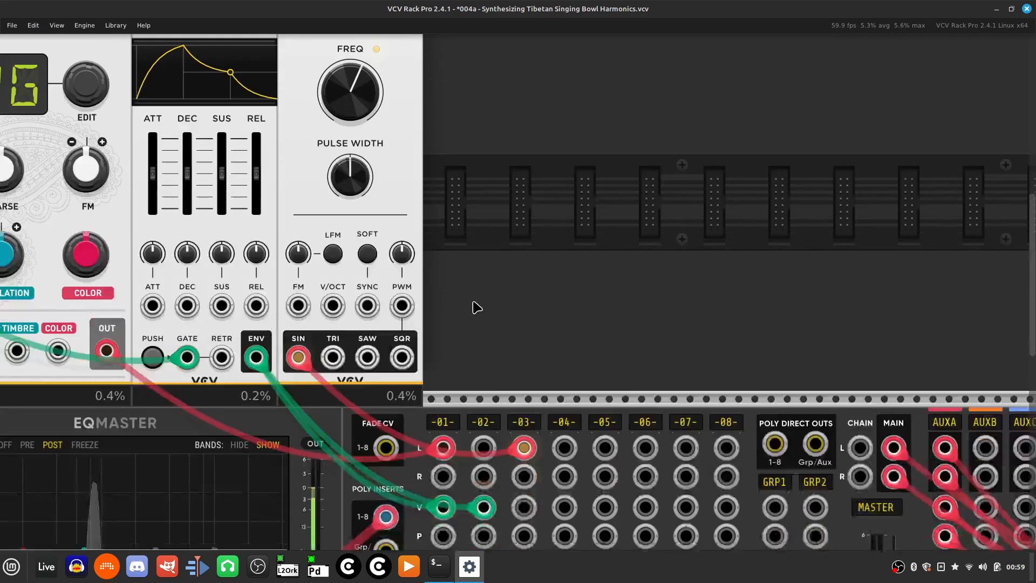
{"action": "scroll", "coordinate": [423, 320], "scroll_direction": "left", "scroll_amount": 3}
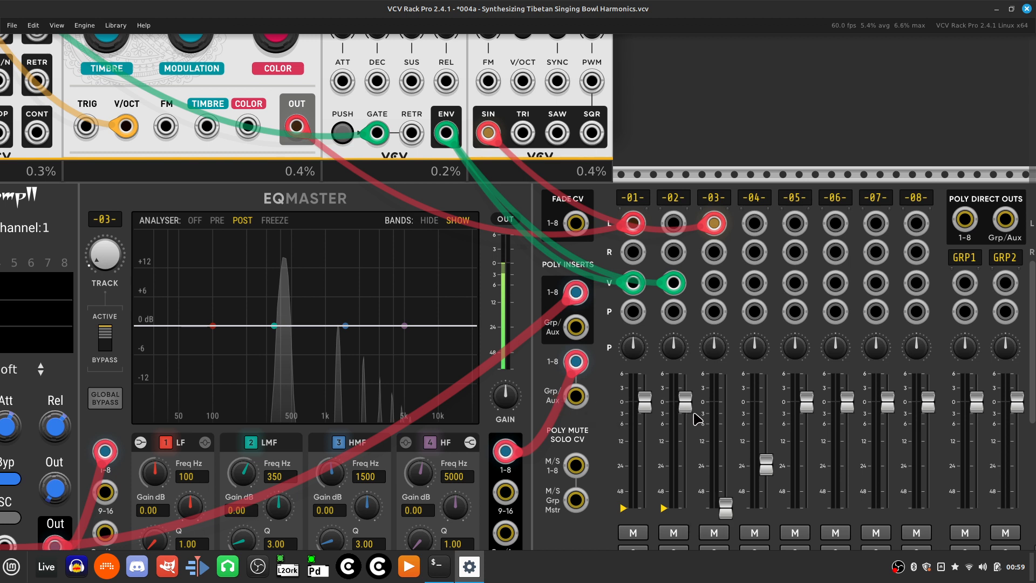
Raise the mixer's track 3 level to about -17.6 dB.
{"action": "scroll", "coordinate": [691, 445], "scroll_direction": "right", "scroll_amount": 1}
{"action": "scroll", "coordinate": [681, 445], "scroll_direction": "right", "scroll_amount": 5}
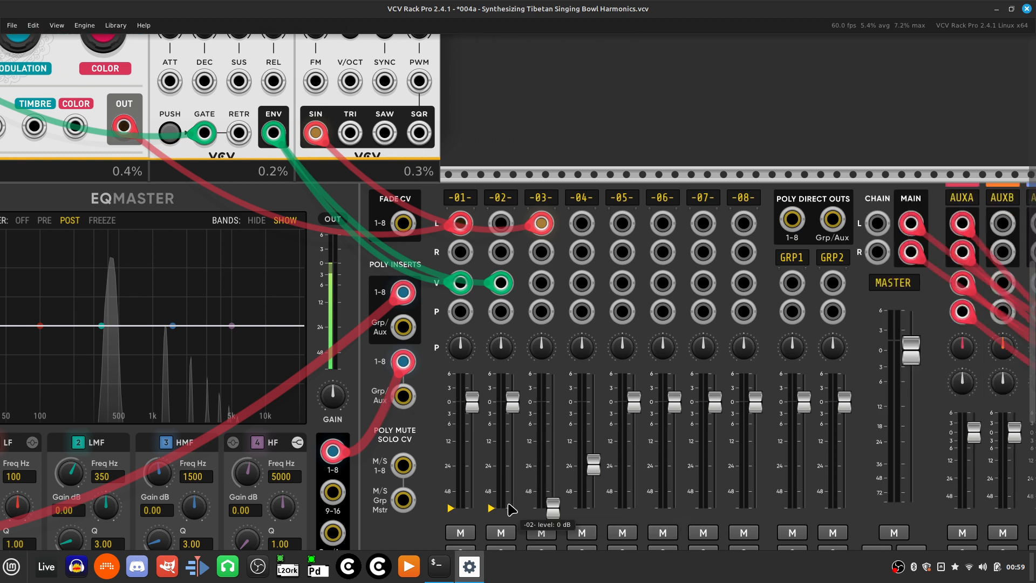
{"action": "left_click_drag", "start_coordinate": [554, 507], "coordinate": [554, 454]}
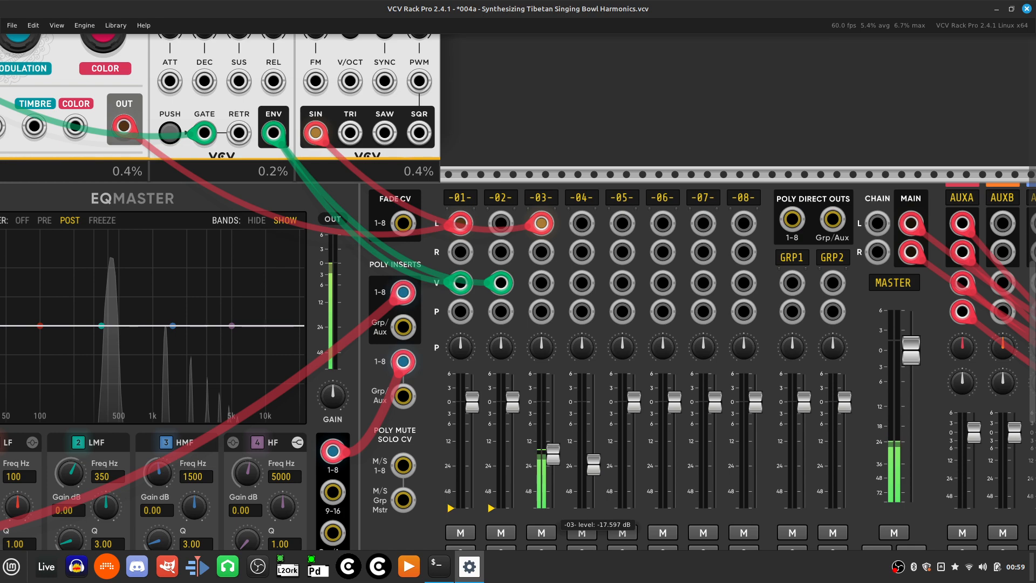
Examine the macro oscillator, ADSR EG and VCO settings and trace their cables to the mixer inputs and the EQMaster spectrum.
{"action": "key", "text": "Left"}
{"action": "key", "text": "Up"}
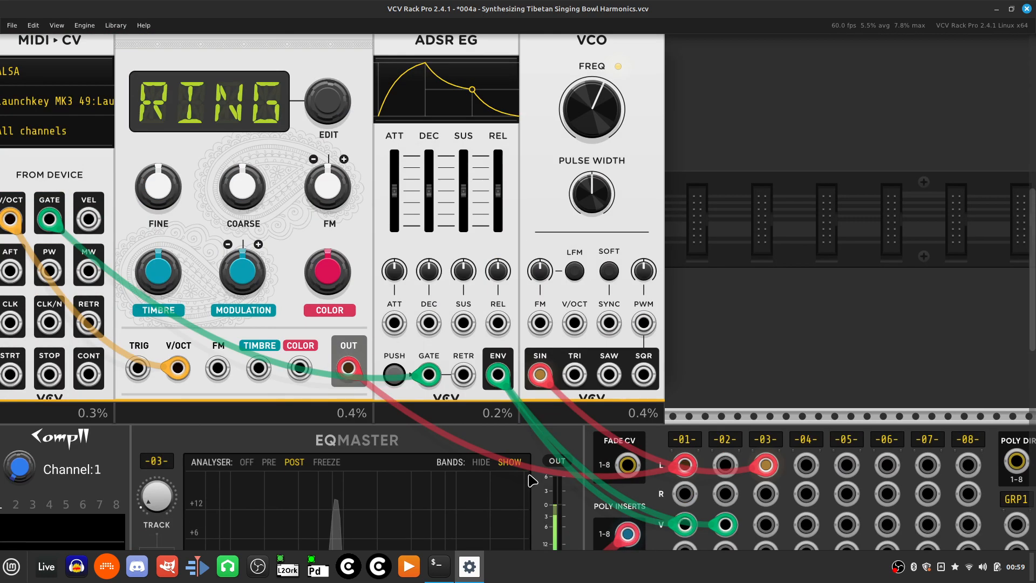
{"action": "key", "text": "Up"}
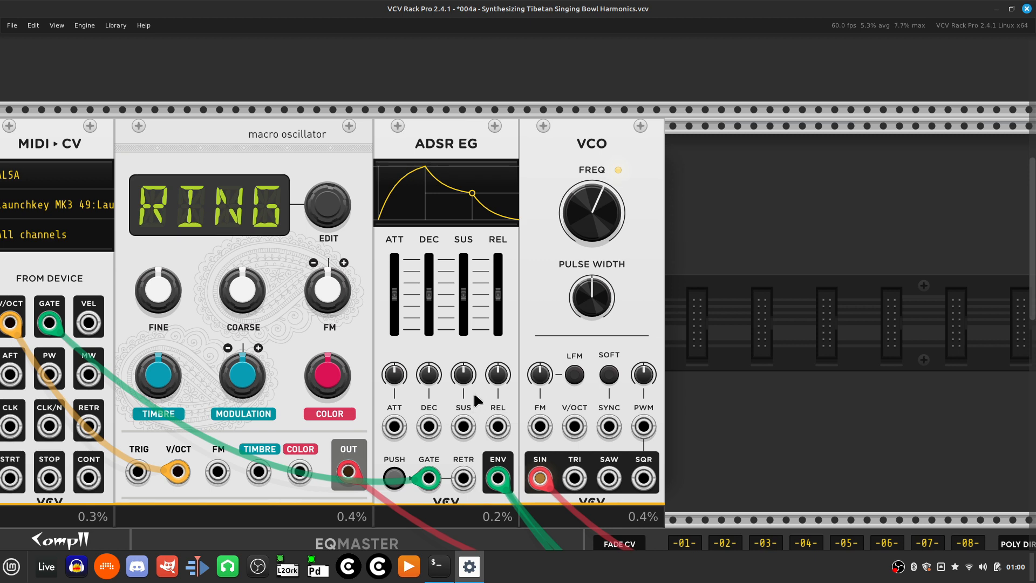
{"action": "scroll", "coordinate": [810, 327], "scroll_direction": "left", "scroll_amount": 3}
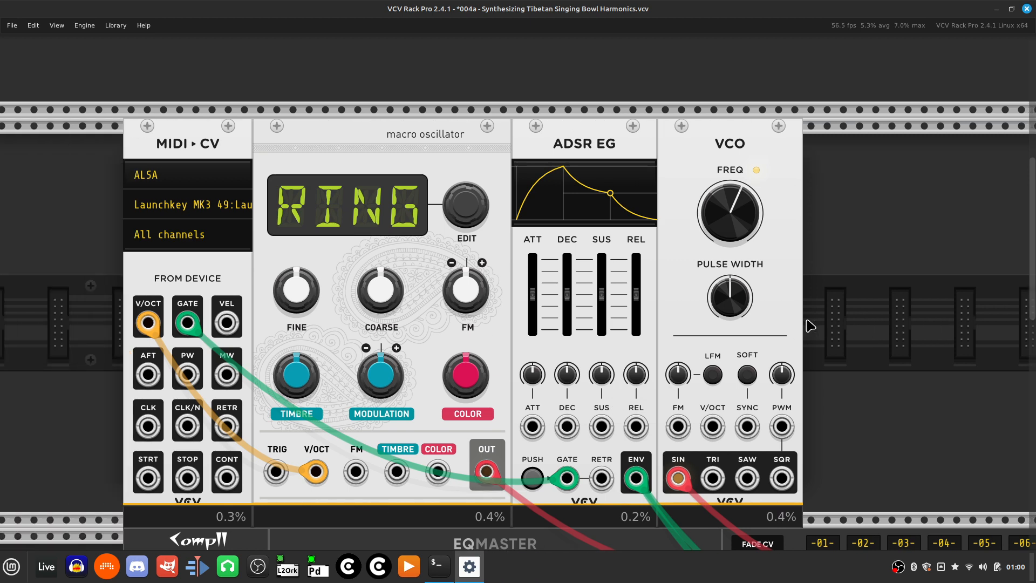
{"action": "scroll", "coordinate": [709, 316], "scroll_direction": "down", "scroll_amount": 3}
{"action": "scroll", "coordinate": [709, 317], "scroll_direction": "right", "scroll_amount": 5}
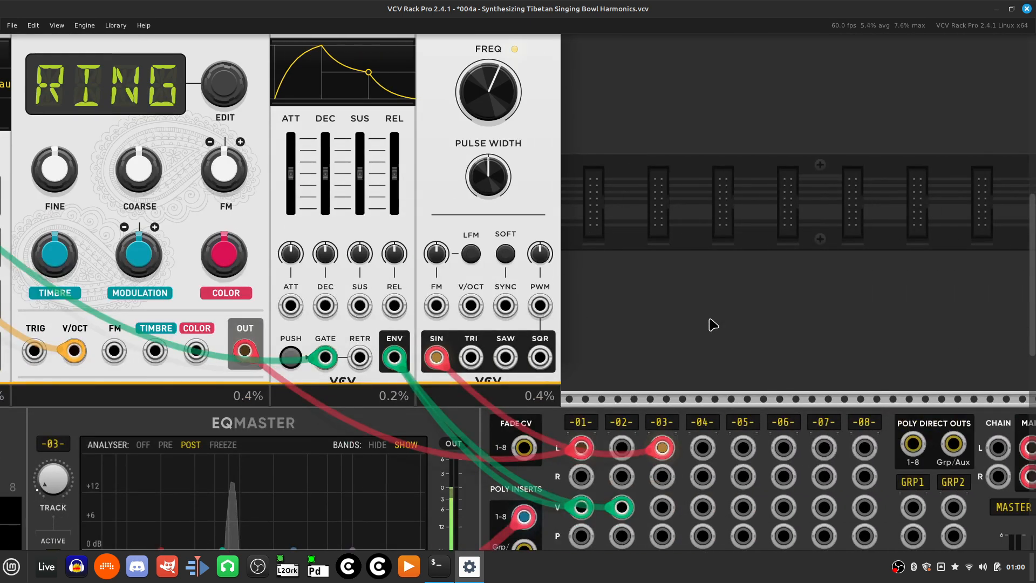
{"action": "scroll", "coordinate": [702, 324], "scroll_direction": "down", "scroll_amount": 3}
{"action": "scroll", "coordinate": [639, 389], "scroll_direction": "down", "scroll_amount": 3}
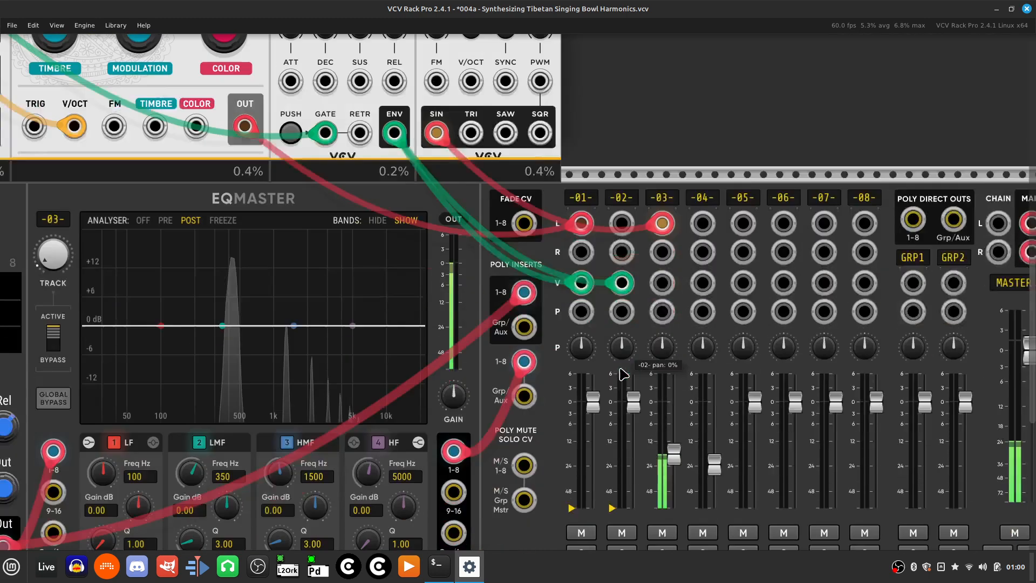
{"action": "scroll", "coordinate": [634, 429], "scroll_direction": "up", "scroll_amount": 2}
{"action": "scroll", "coordinate": [634, 426], "scroll_direction": "left", "scroll_amount": 7}
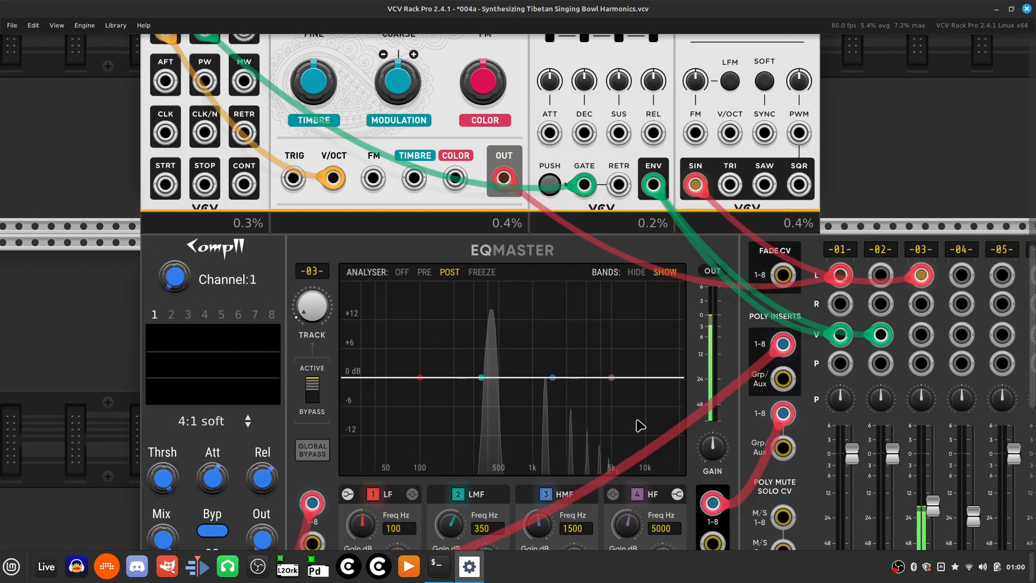
{"action": "scroll", "coordinate": [635, 421], "scroll_direction": "up", "scroll_amount": 5}
{"action": "scroll", "coordinate": [635, 412], "scroll_direction": "left", "scroll_amount": 3}
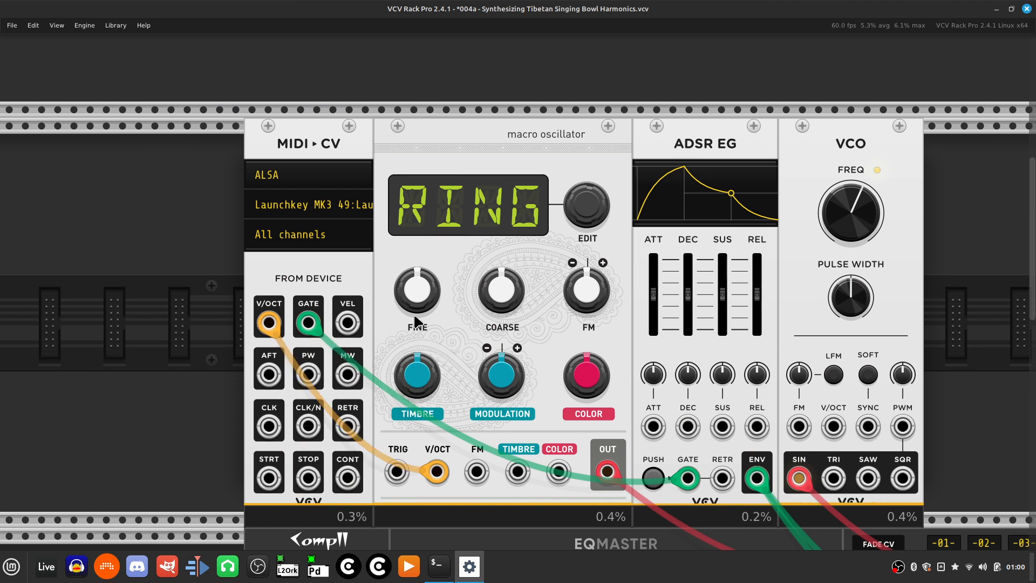
{"action": "scroll", "coordinate": [467, 440], "scroll_direction": "right", "scroll_amount": 6}
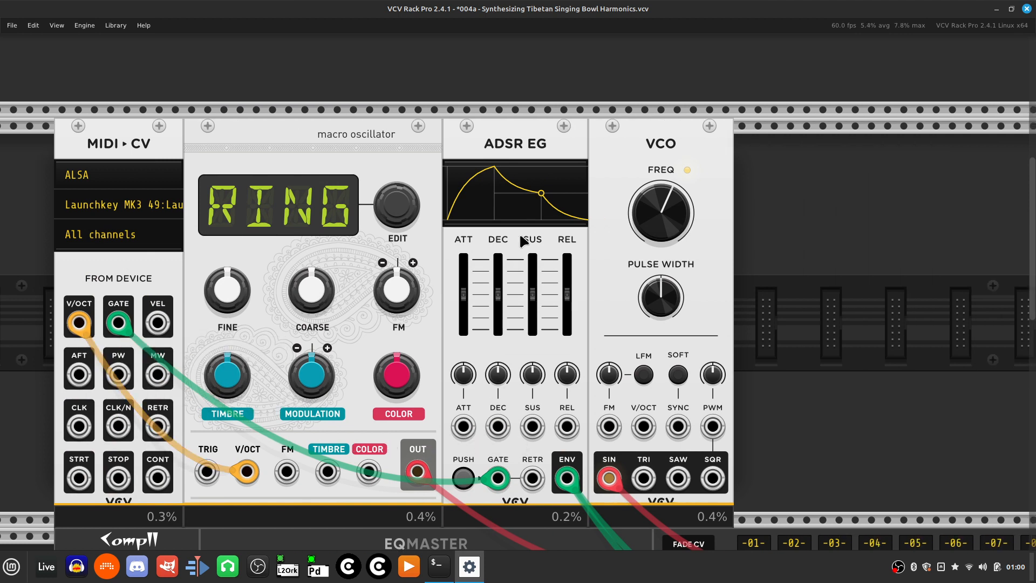
{"action": "mouse_move", "coordinate": [498, 318]}
{"action": "scroll", "coordinate": [492, 306], "scroll_direction": "down", "scroll_amount": 7}
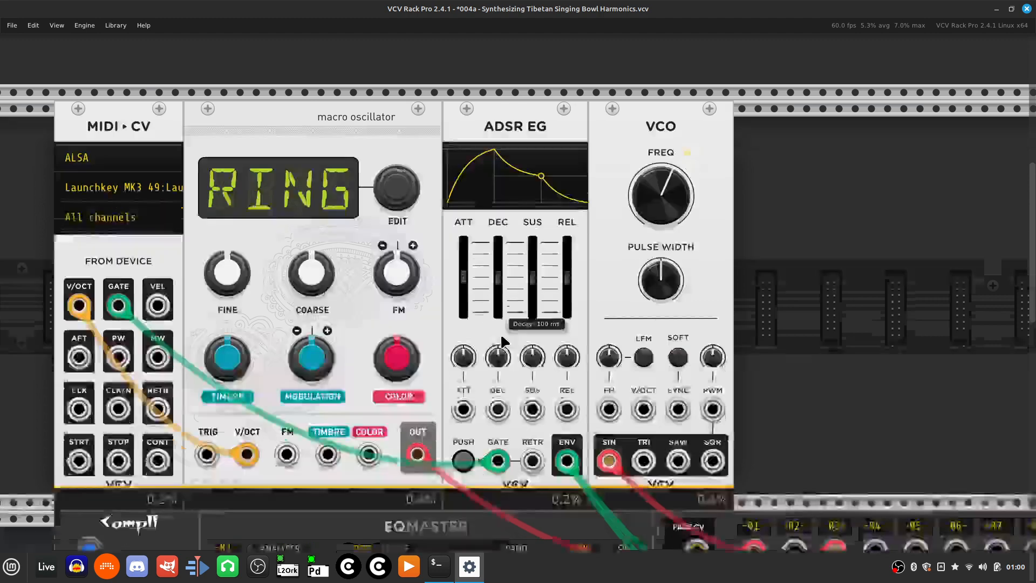
{"action": "scroll", "coordinate": [501, 332], "scroll_direction": "right", "scroll_amount": 4}
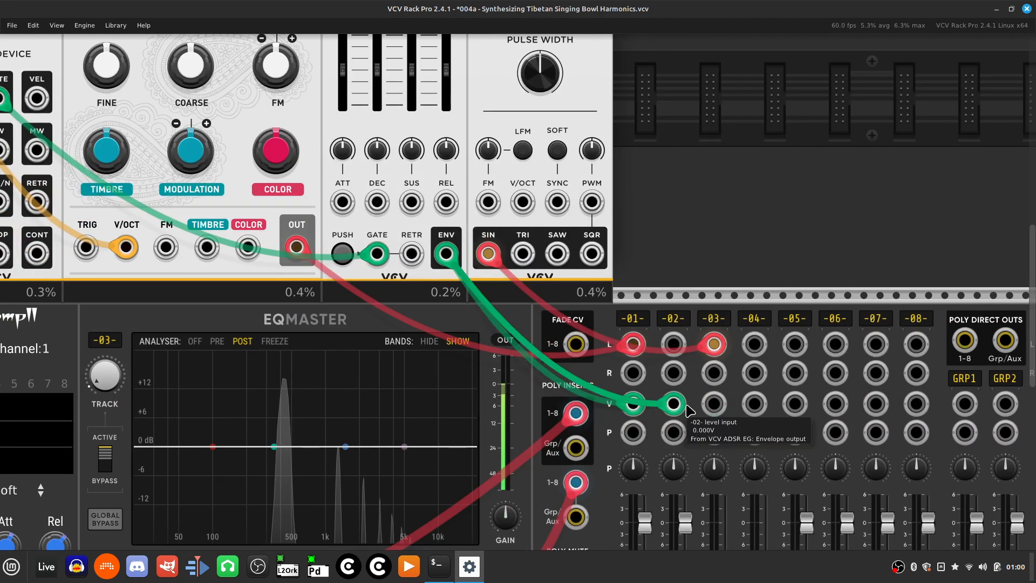
{"action": "scroll", "coordinate": [631, 457], "scroll_direction": "down", "scroll_amount": 5}
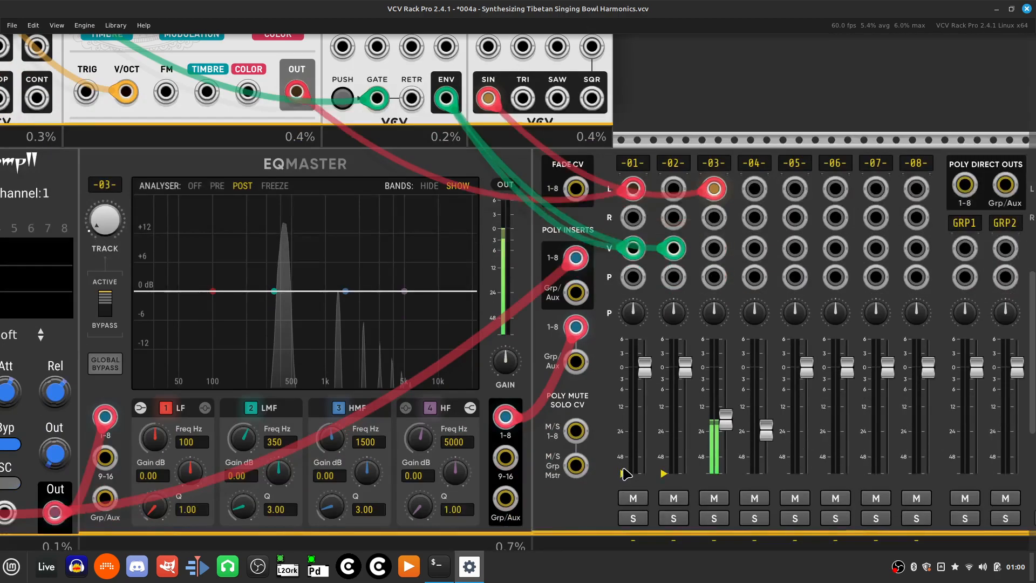
{"action": "scroll", "coordinate": [636, 402], "scroll_direction": "up", "scroll_amount": 12}
{"action": "scroll", "coordinate": [562, 351], "scroll_direction": "left", "scroll_amount": 5}
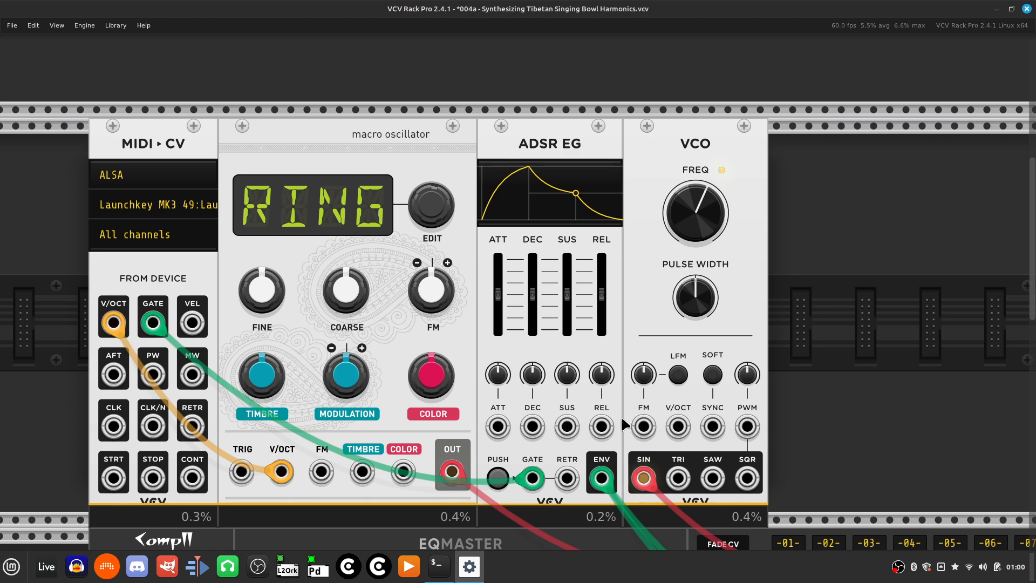
{"action": "scroll", "coordinate": [621, 419], "scroll_direction": "down", "scroll_amount": 5}
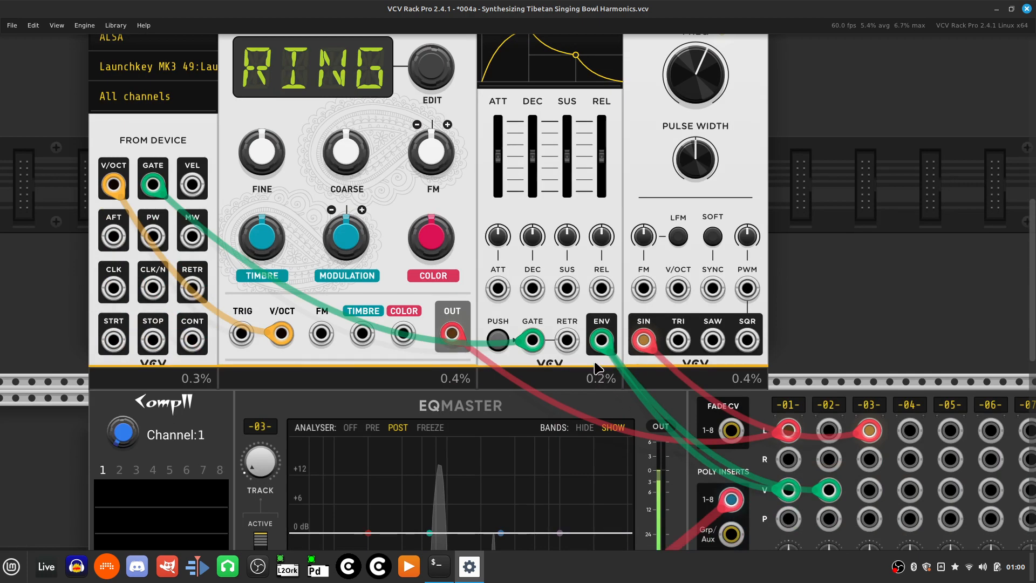
{"action": "scroll", "coordinate": [671, 141], "scroll_direction": "up", "scroll_amount": 4}
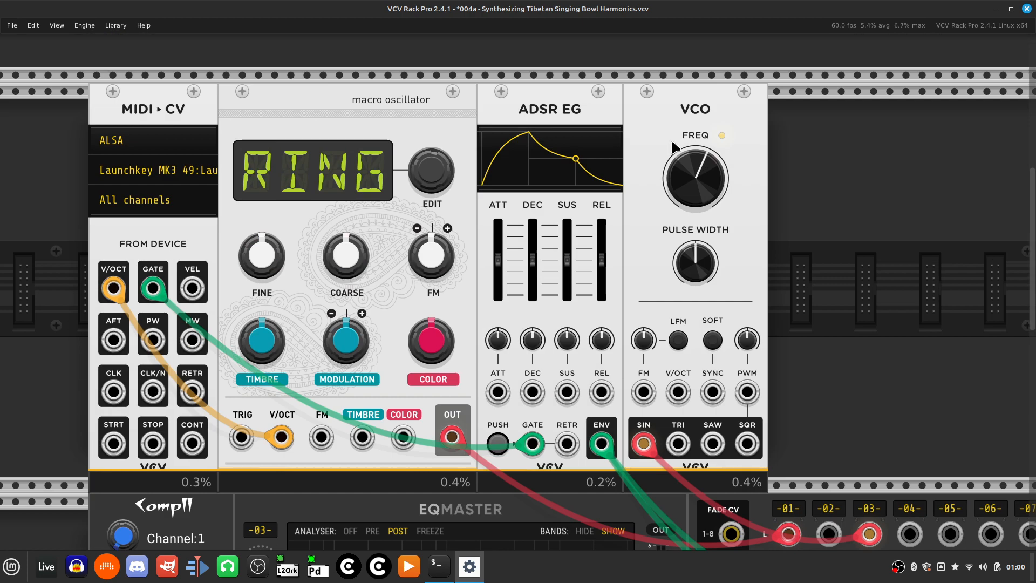
{"action": "left_click_drag", "start_coordinate": [700, 149], "coordinate": [722, 195]}
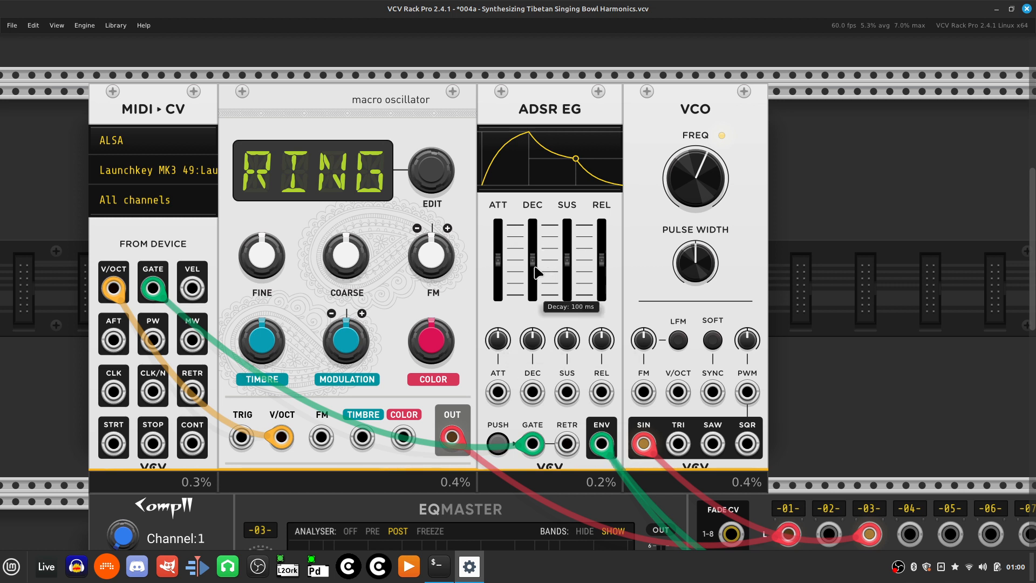
Raise the ADSR EG's decay and sustain sliders close to their maximum.
{"action": "left_click_drag", "start_coordinate": [534, 266], "coordinate": [535, 226]}
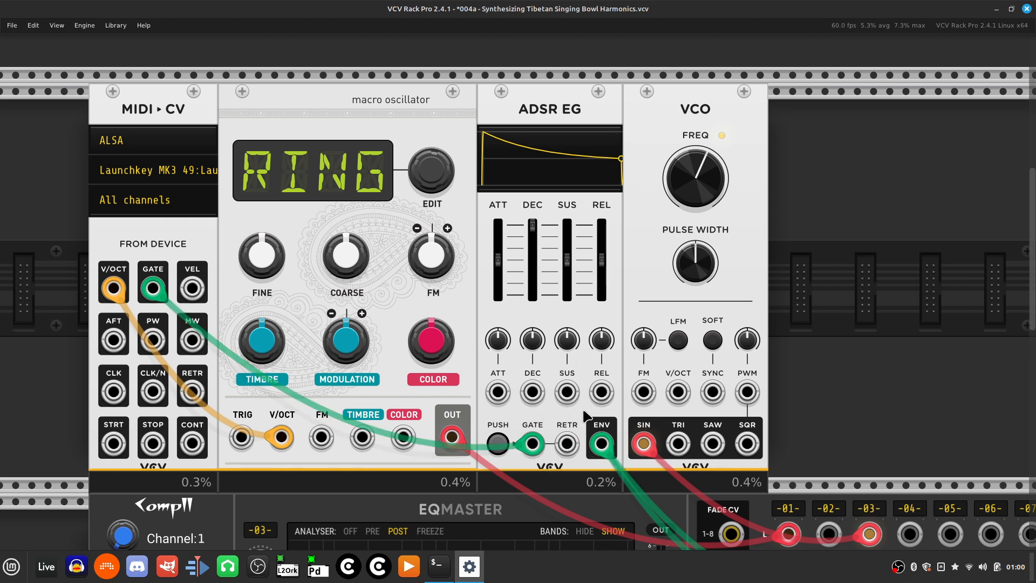
{"action": "mouse_move", "coordinate": [568, 260]}
{"action": "left_click_drag", "start_coordinate": [568, 260], "coordinate": [568, 226]}
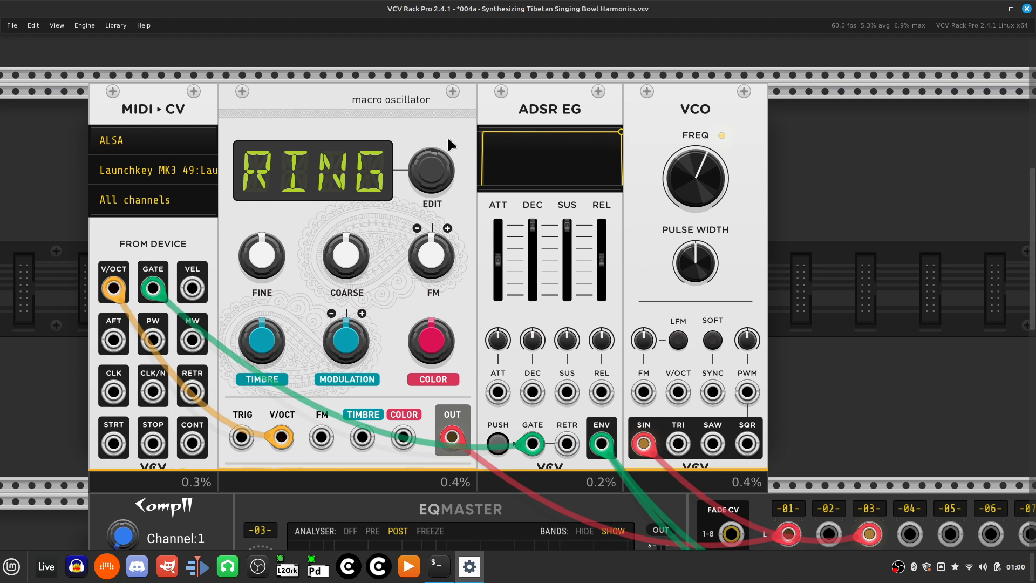
Try tuning the macro oscillator with its coarse frequency and reset the coarse frequency to 0 semitones.
{"action": "scroll", "coordinate": [614, 166], "scroll_direction": "left", "scroll_amount": 2}
{"action": "scroll", "coordinate": [614, 166], "scroll_direction": "left", "scroll_amount": 3}
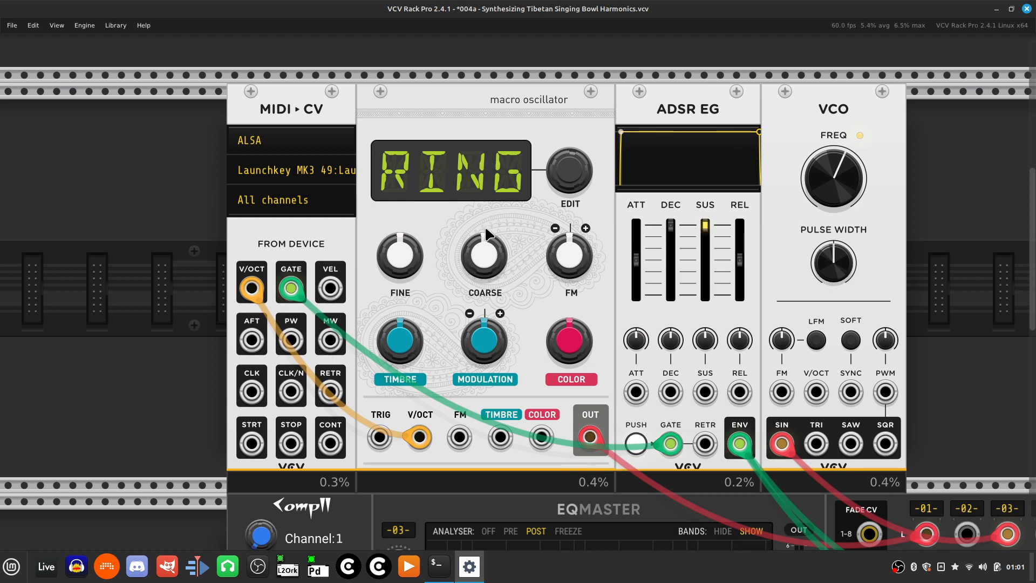
{"action": "mouse_move", "coordinate": [497, 255]}
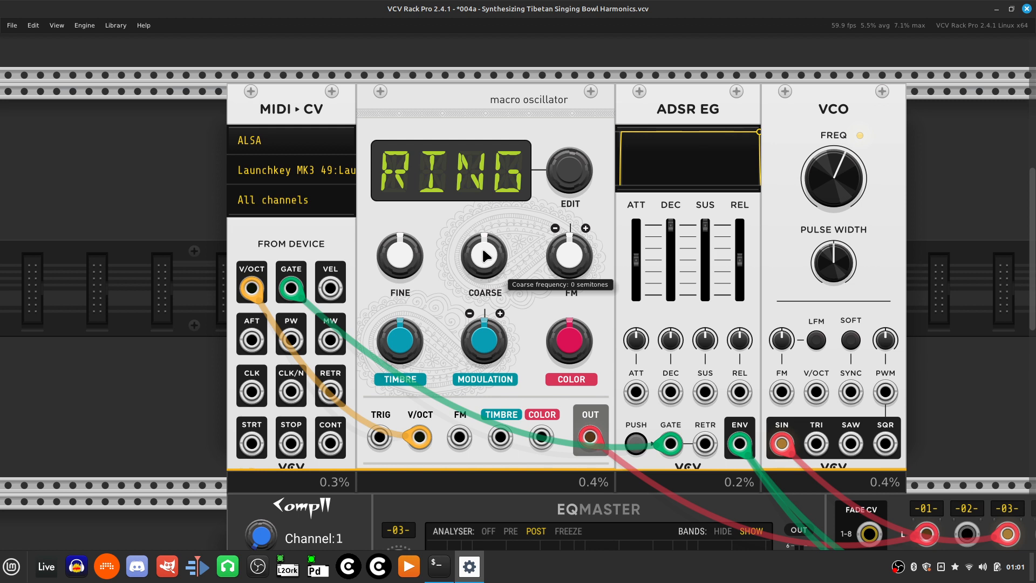
{"action": "mouse_move", "coordinate": [397, 259]}
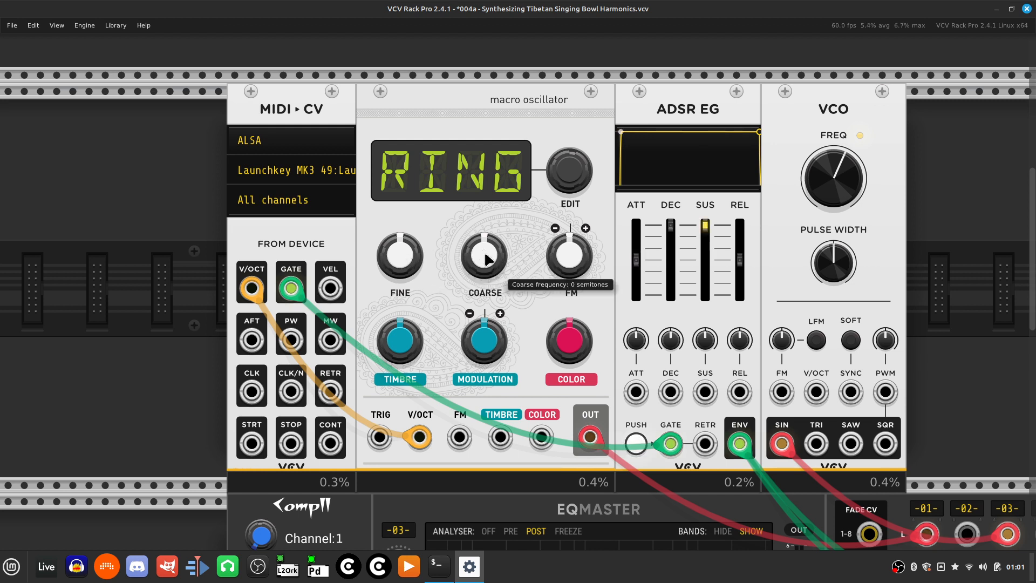
{"action": "left_click_drag", "start_coordinate": [489, 259], "coordinate": [499, 249]}
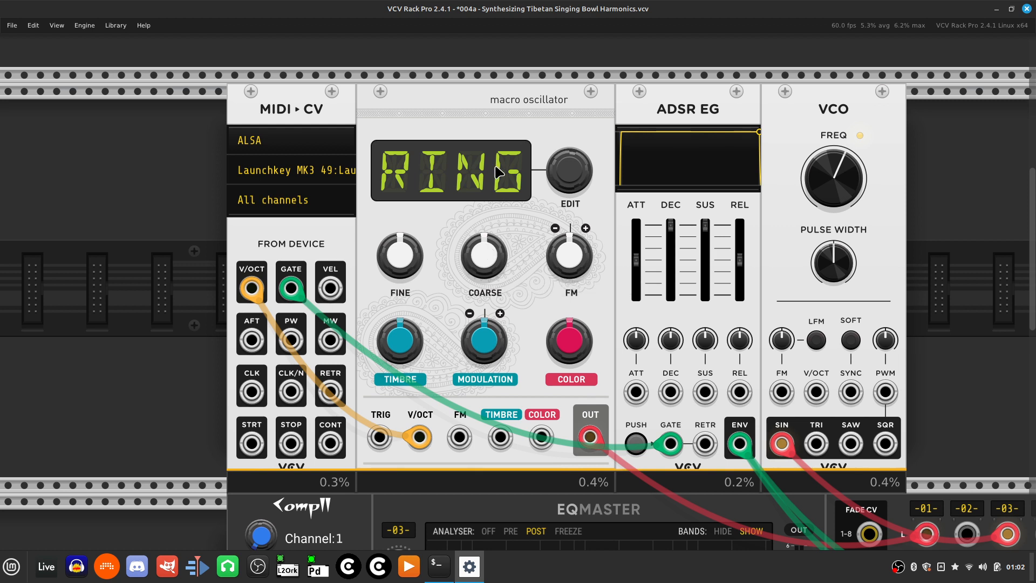
{"action": "mouse_move", "coordinate": [483, 258]}
{"action": "left_mouse_down"}
{"action": "mouse_move", "coordinate": [502, 256]}
{"action": "mouse_move", "coordinate": [484, 257]}
{"action": "left_mouse_up"}
{"action": "double_click", "coordinate": [478, 257]}
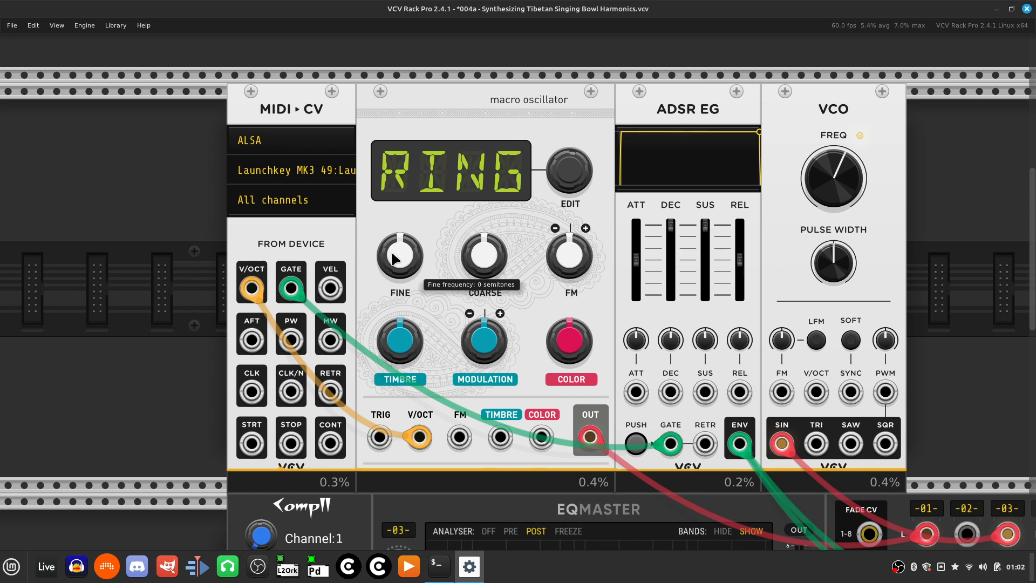
Lower the macro oscillator's fine frequency in small adjustments to about -0.186 semitones.
{"action": "left_click_drag", "start_coordinate": [400, 256], "coordinate": [400, 261]}
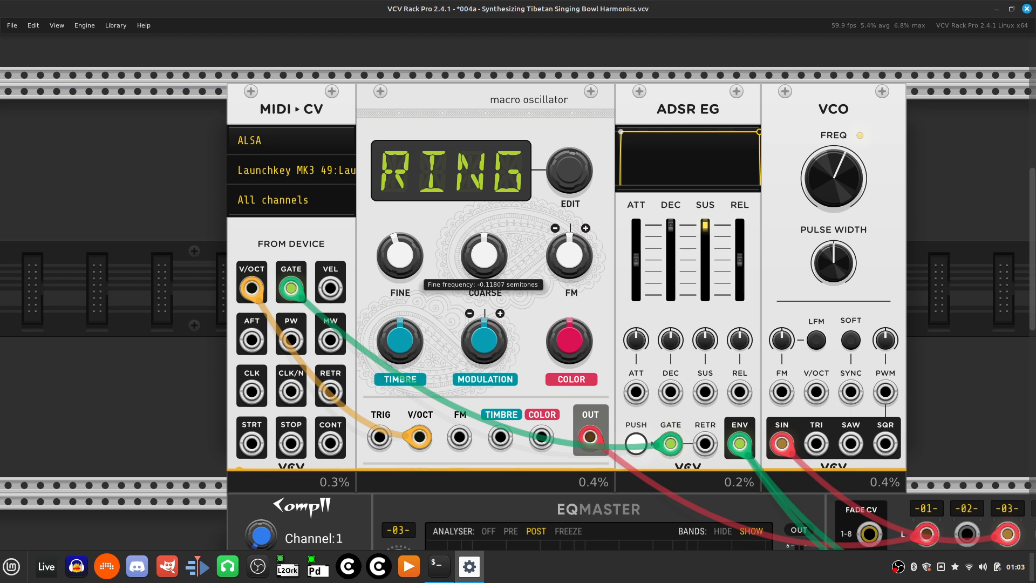
{"action": "left_click_drag", "start_coordinate": [400, 255], "coordinate": [398, 250]}
{"action": "left_click_drag", "start_coordinate": [391, 249], "coordinate": [391, 250]}
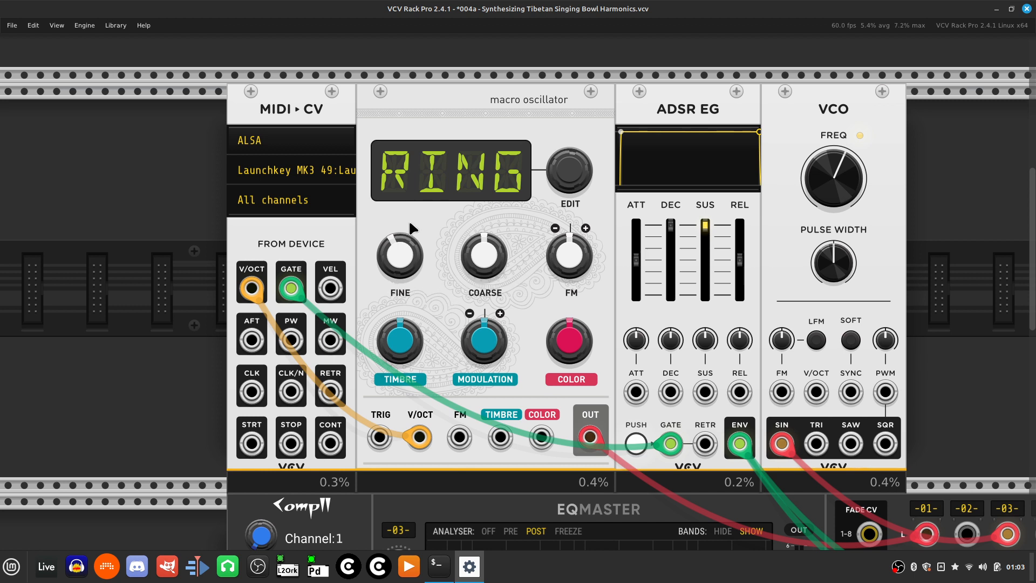
{"action": "mouse_move", "coordinate": [393, 271]}
{"action": "left_click_drag", "start_coordinate": [394, 255], "coordinate": [394, 252]}
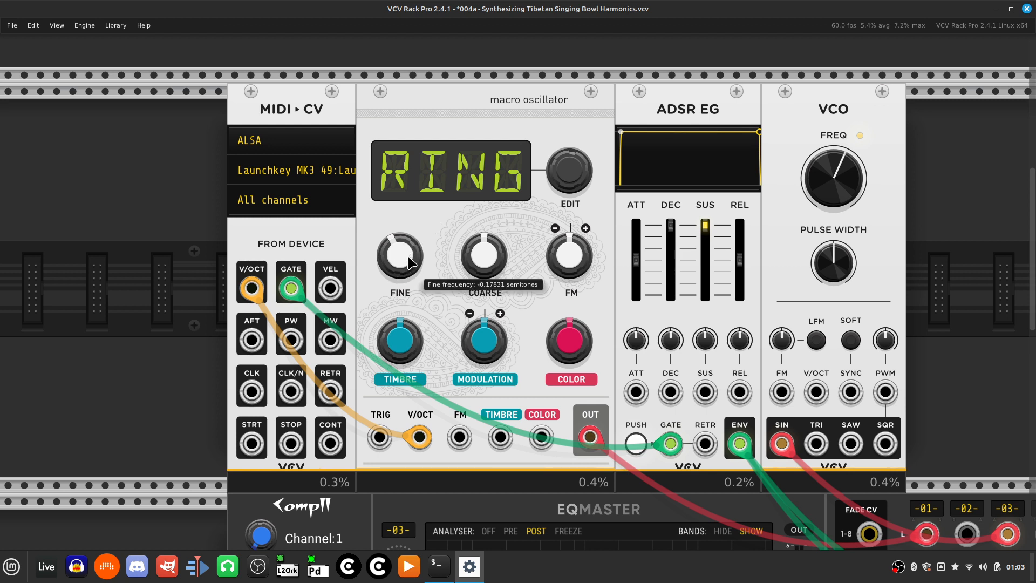
{"action": "left_click_drag", "start_coordinate": [411, 263], "coordinate": [410, 258]}
{"action": "left_click_drag", "start_coordinate": [400, 254], "coordinate": [400, 258]}
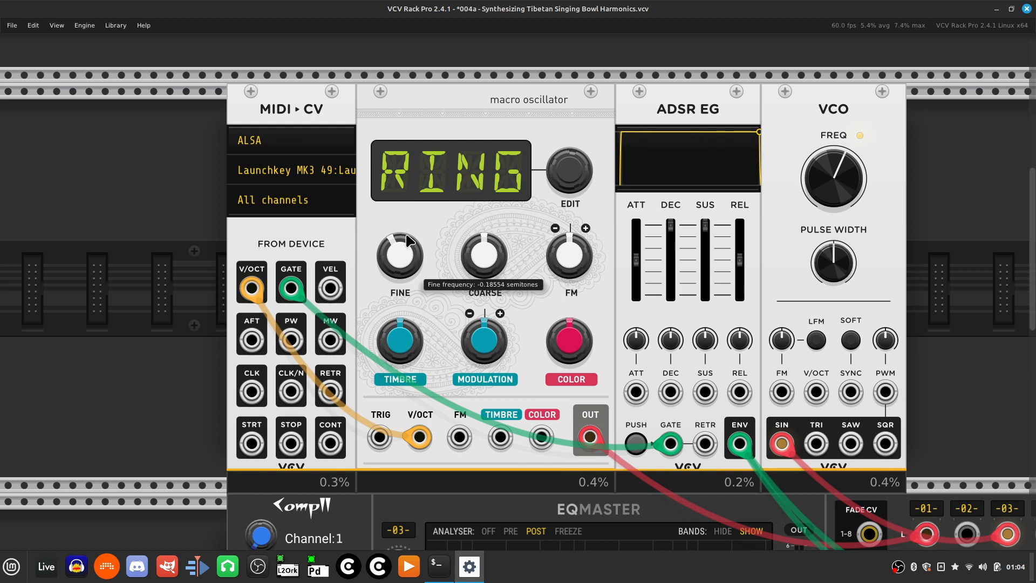
Delete the VCO module and move the ADSR EG along its row to leave a module-wide gap beside the macro oscillator.
{"action": "scroll", "coordinate": [408, 237], "scroll_direction": "right", "scroll_amount": 10}
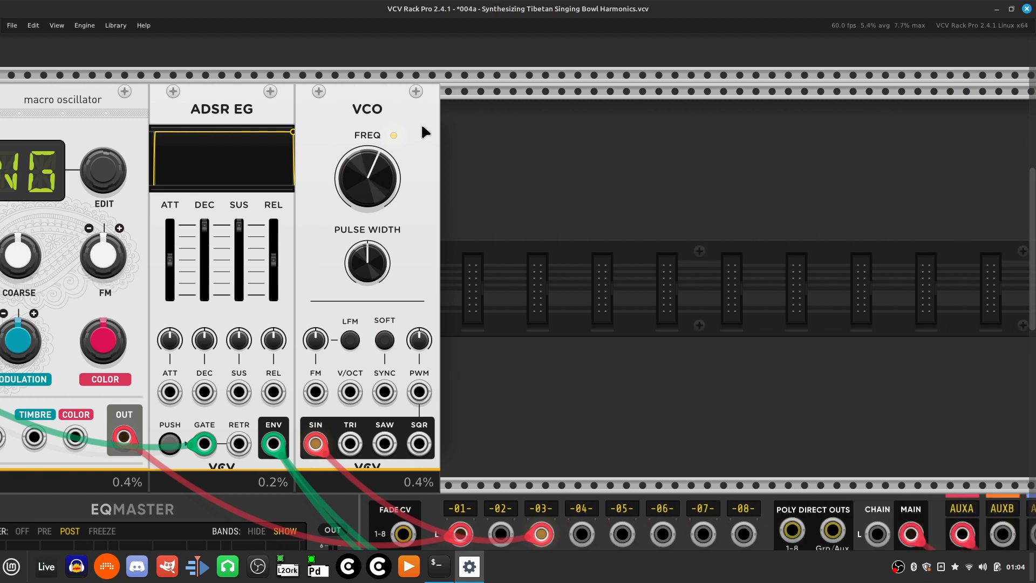
{"action": "key", "text": "Delete"}
{"action": "scroll", "coordinate": [418, 149], "scroll_direction": "left", "scroll_amount": 10}
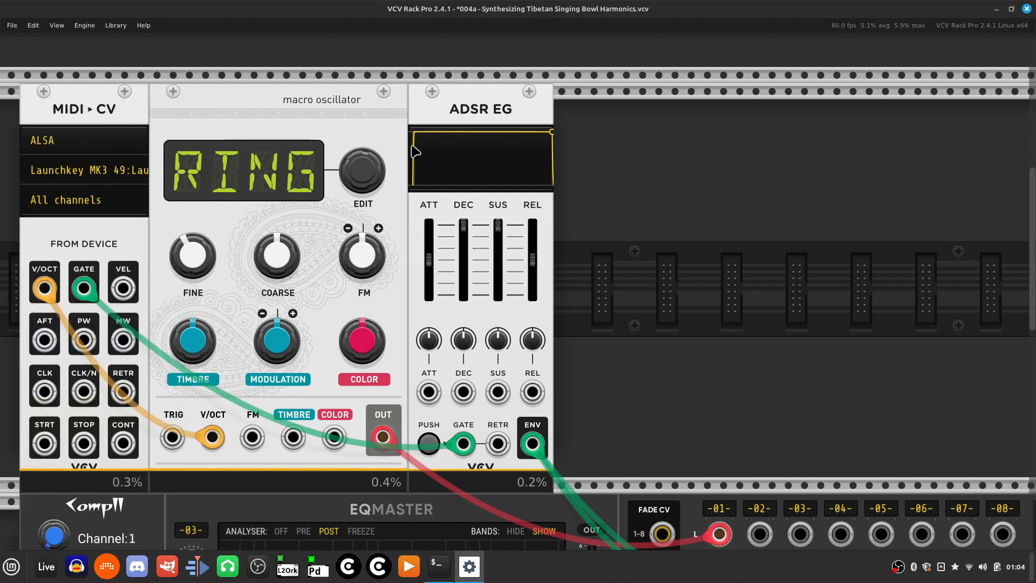
{"action": "scroll", "coordinate": [426, 126], "scroll_direction": "up", "scroll_amount": 2}
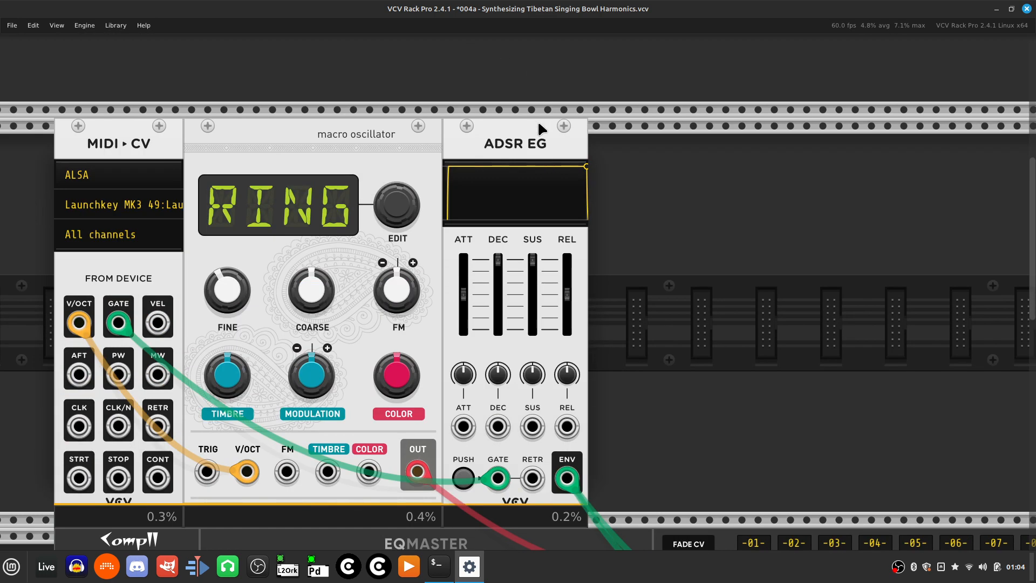
{"action": "left_click_drag", "start_coordinate": [520, 145], "coordinate": [837, 149]}
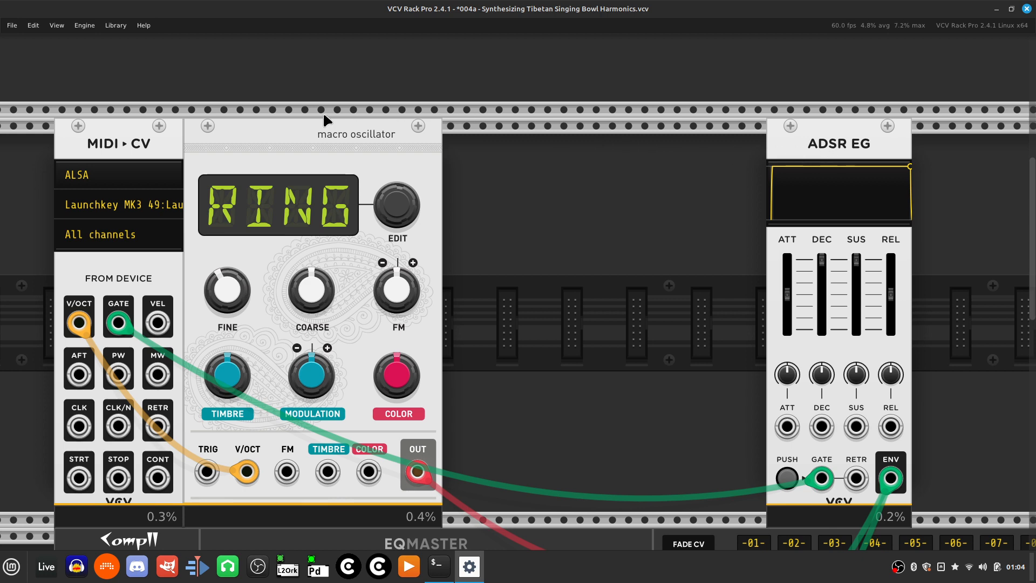
Copy the RING macro oscillator and paste the duplicate into the gap next to the original.
{"action": "left_click", "coordinate": [330, 143], "text": "ctrl"}
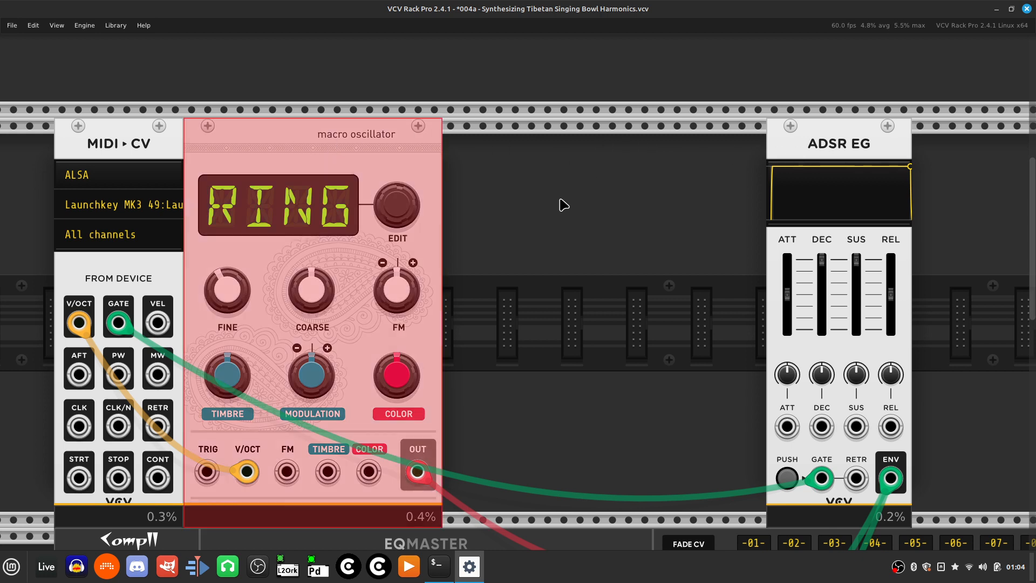
{"action": "left_click", "coordinate": [544, 248]}
{"action": "key", "text": "ctrl+v"}
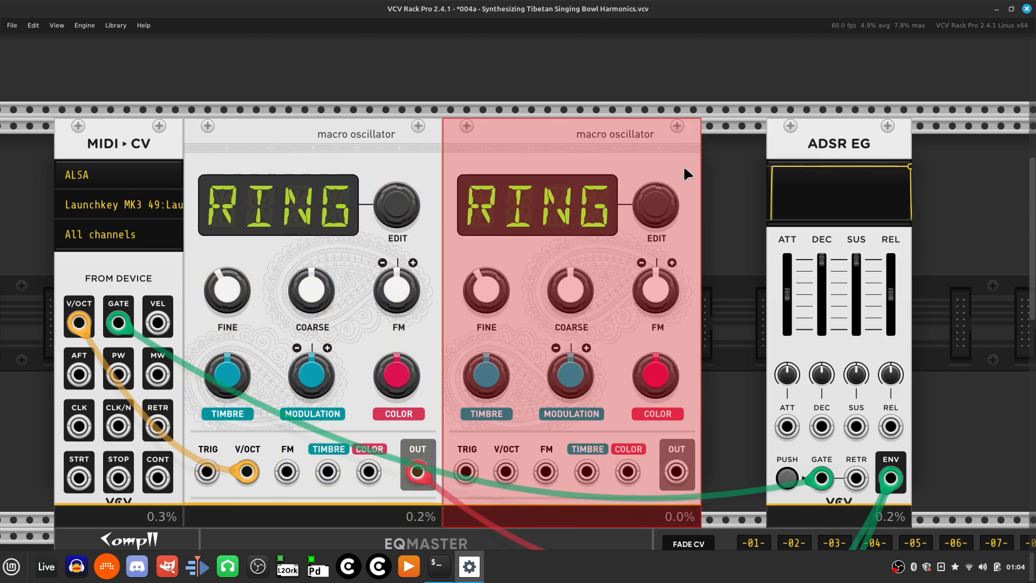
{"action": "left_click", "coordinate": [759, 234]}
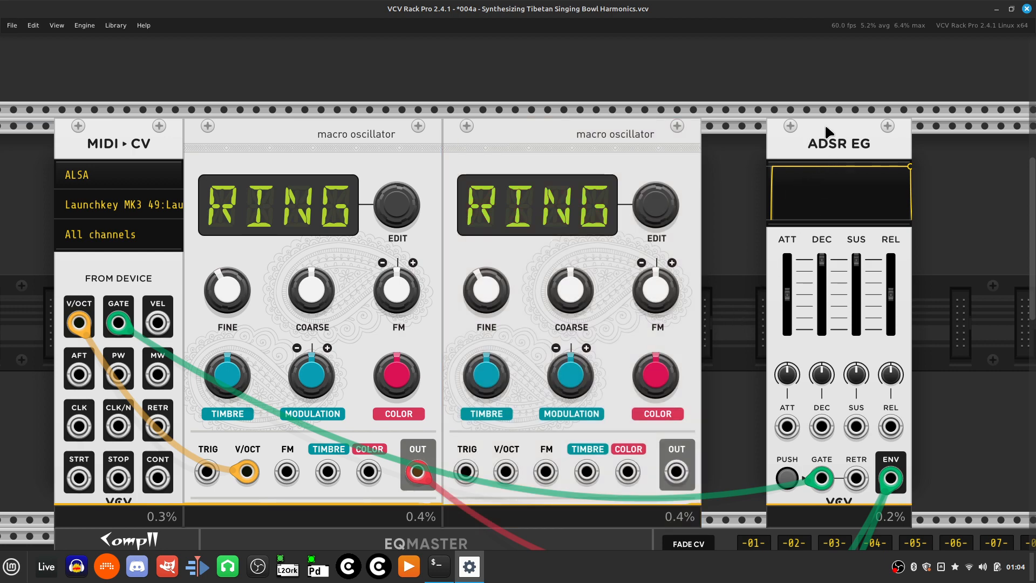
Move the ADSR EG flush against the duplicate macro oscillator and patch the duplicate's output to mixer track 1's right input.
{"action": "left_click_drag", "start_coordinate": [829, 134], "coordinate": [766, 135]}
{"action": "scroll", "coordinate": [663, 267], "scroll_direction": "down", "scroll_amount": 5}
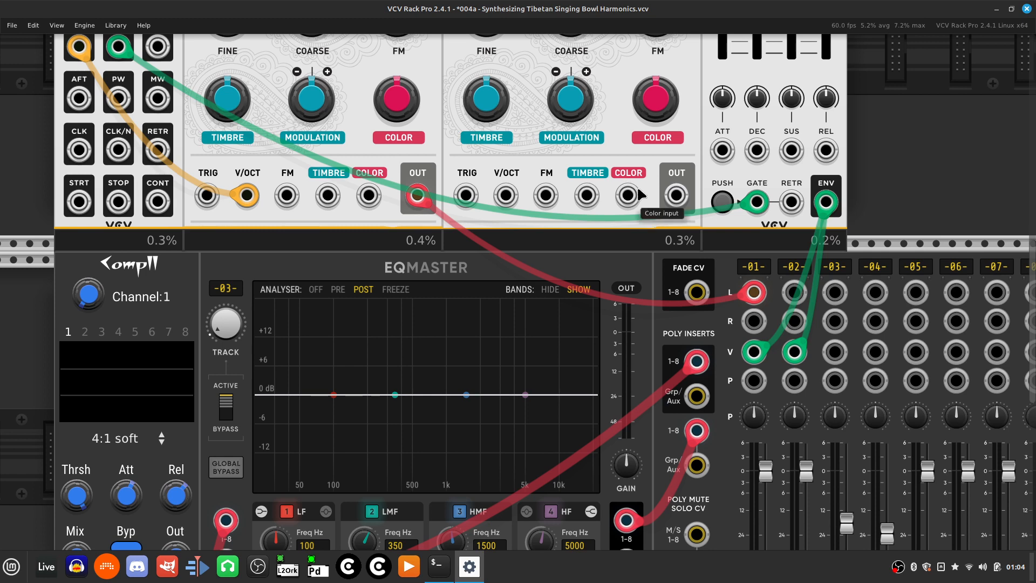
{"action": "right_click", "coordinate": [675, 196]}
{"action": "left_click_drag", "start_coordinate": [691, 229], "coordinate": [754, 323]}
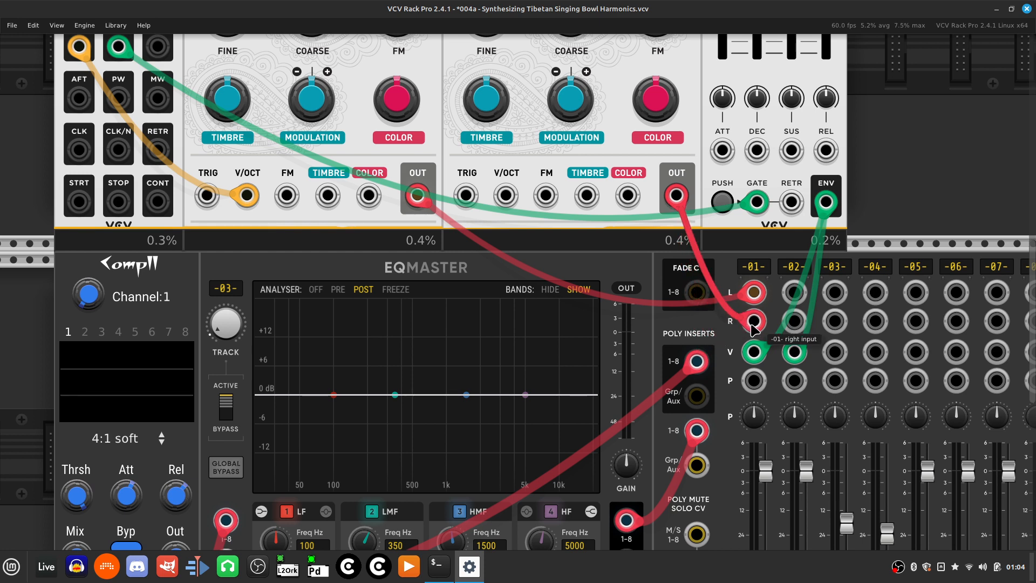
Patch a new yellow cable between the duplicate macro oscillator's V/OCT input and the MIDI-CV module's V/OCT output.
{"action": "scroll", "coordinate": [636, 308], "scroll_direction": "up", "scroll_amount": 3}
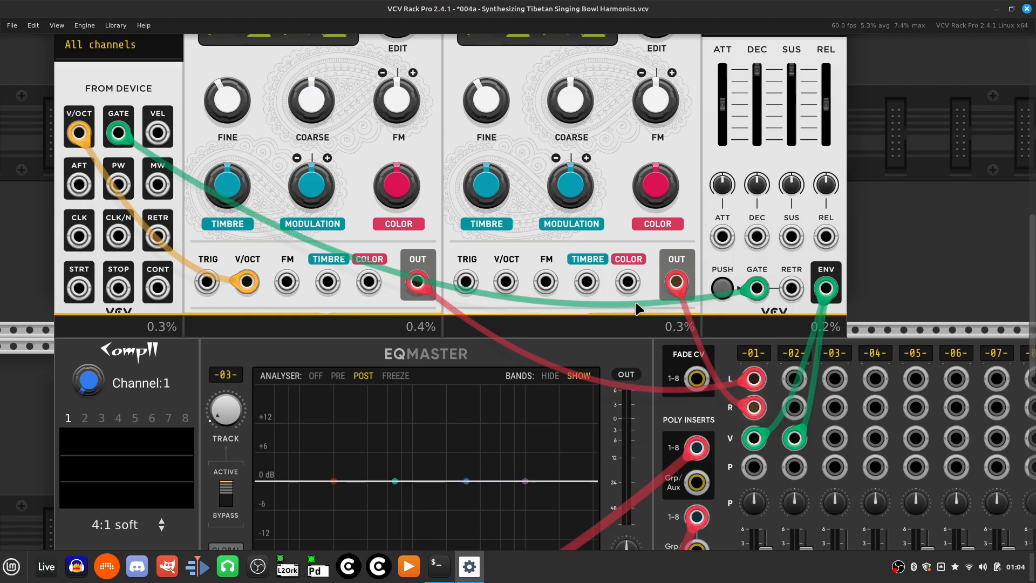
{"action": "scroll", "coordinate": [637, 309], "scroll_direction": "up", "scroll_amount": 1}
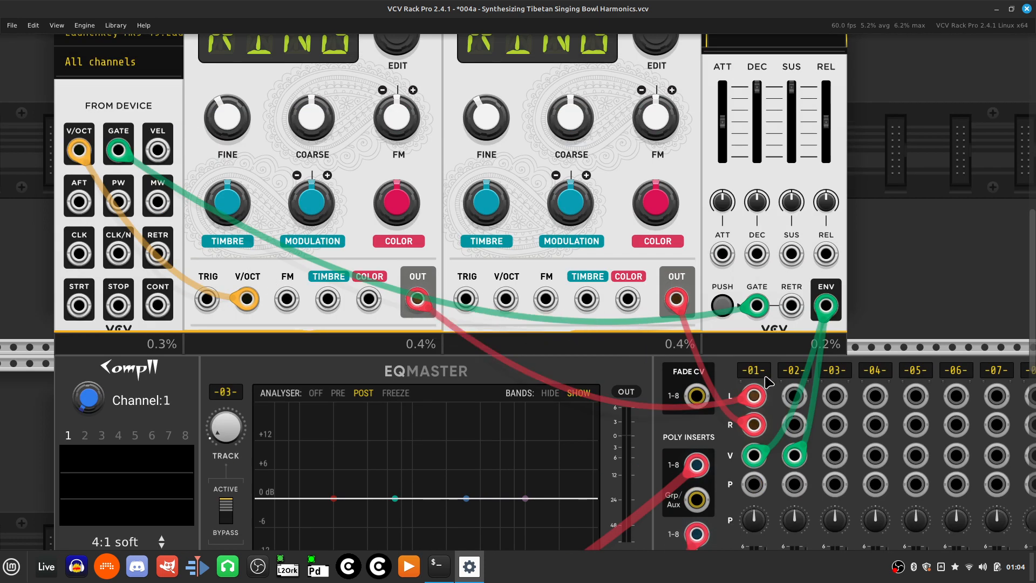
{"action": "scroll", "coordinate": [394, 146], "scroll_direction": "down", "scroll_amount": 4}
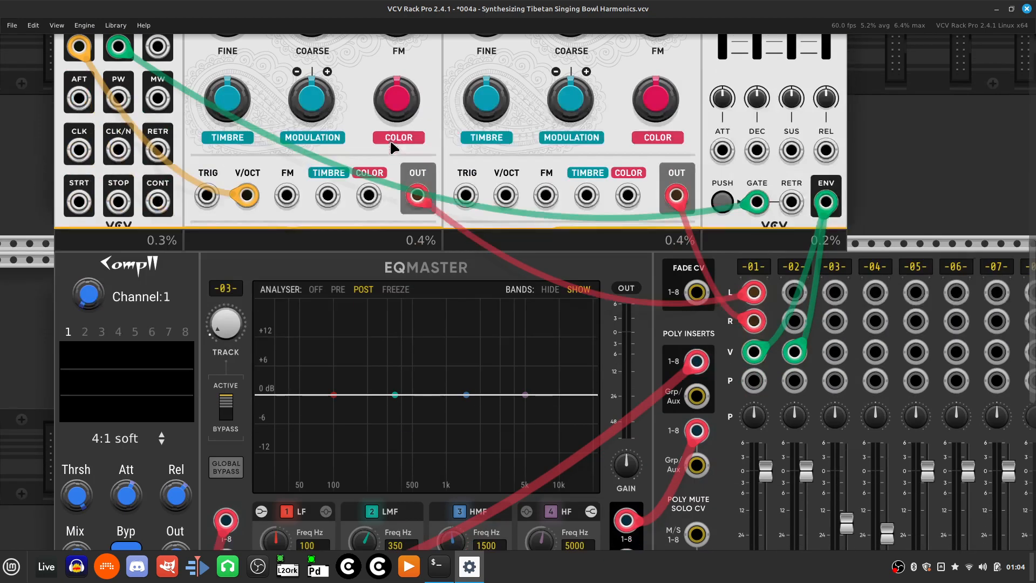
{"action": "scroll", "coordinate": [393, 147], "scroll_direction": "up", "scroll_amount": 10}
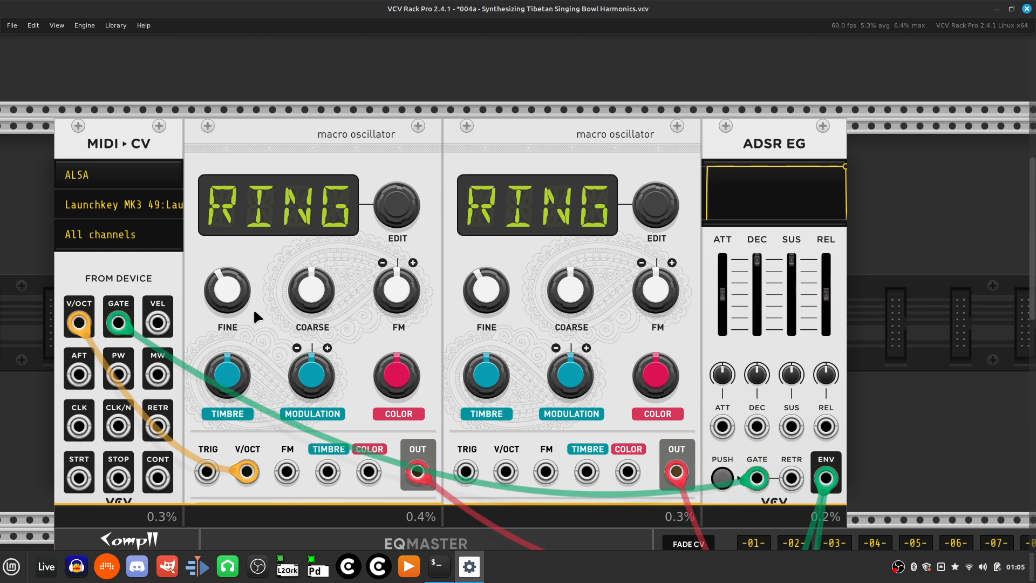
{"action": "scroll", "coordinate": [322, 341], "scroll_direction": "down", "scroll_amount": 3}
{"action": "scroll", "coordinate": [322, 341], "scroll_direction": "down", "scroll_amount": 1}
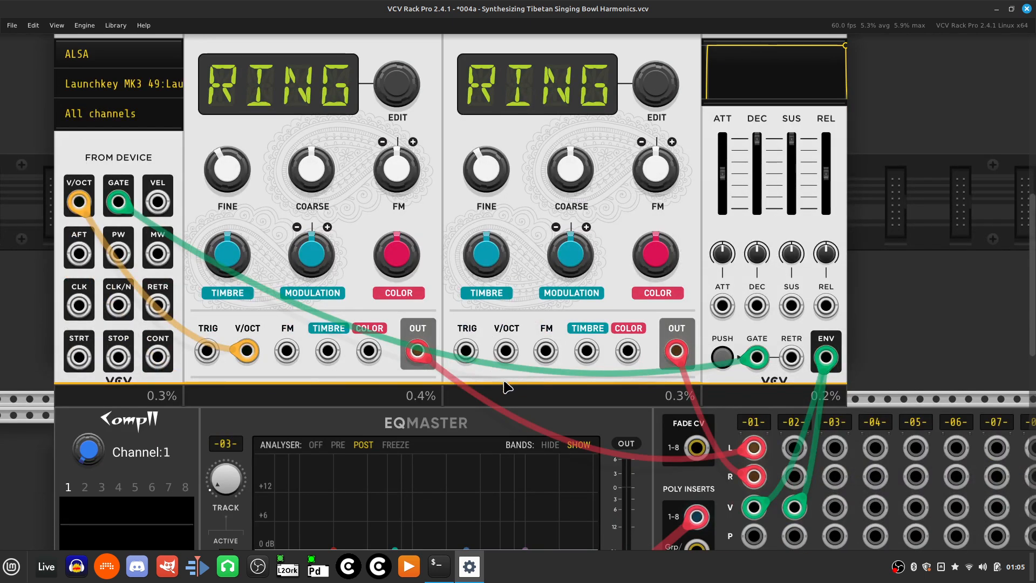
{"action": "right_click", "coordinate": [505, 354]}
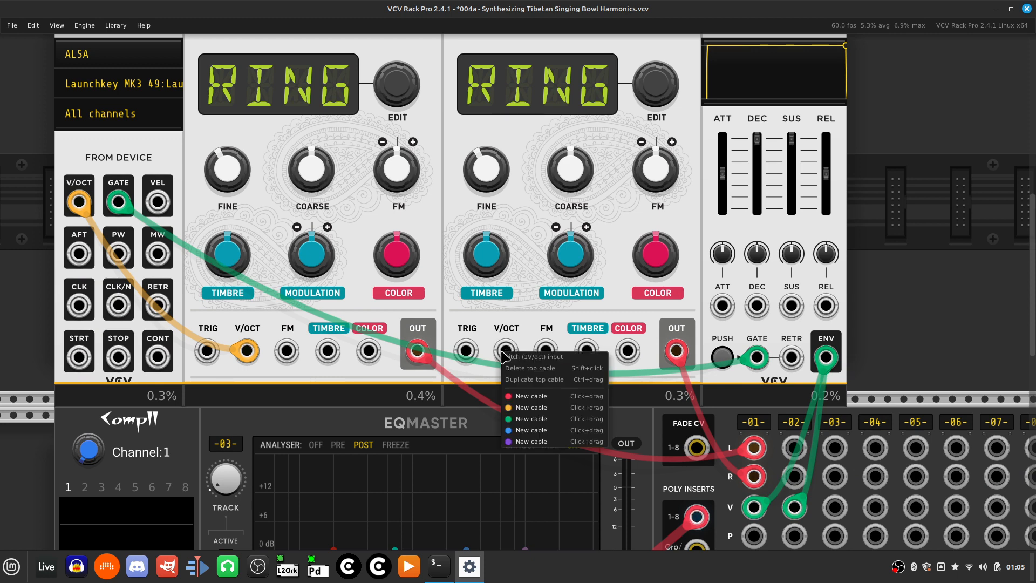
{"action": "left_click", "coordinate": [532, 409]}
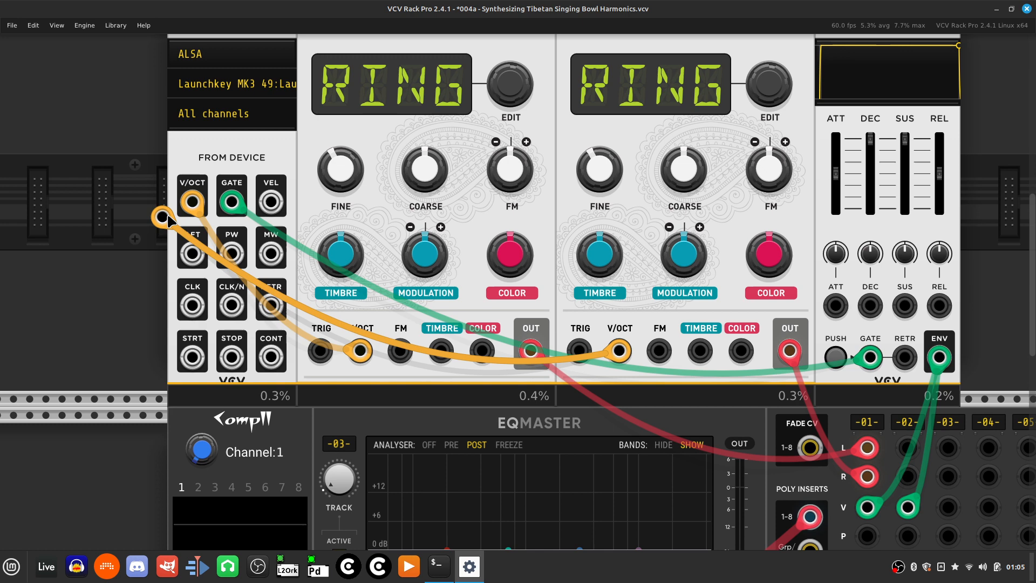
{"action": "left_click", "coordinate": [192, 203]}
Set the EQMASTER's track to 1 so its analyser displays the two oscillators' channel.
{"action": "scroll", "coordinate": [89, 344], "scroll_direction": "right", "scroll_amount": 5}
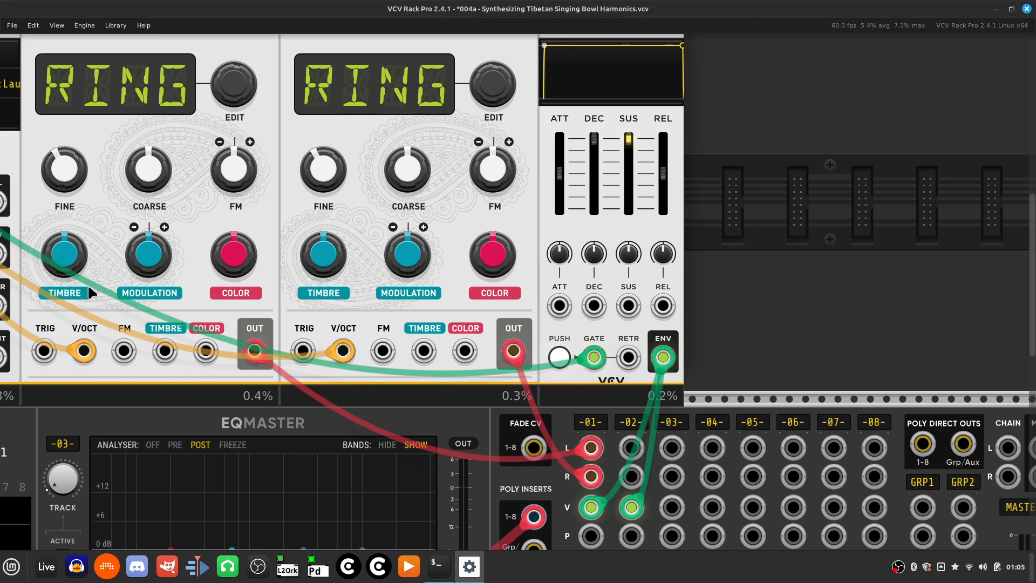
{"action": "scroll", "coordinate": [91, 292], "scroll_direction": "left", "scroll_amount": 3}
{"action": "scroll", "coordinate": [91, 292], "scroll_direction": "up", "scroll_amount": 2}
{"action": "scroll", "coordinate": [91, 292], "scroll_direction": "left", "scroll_amount": 2}
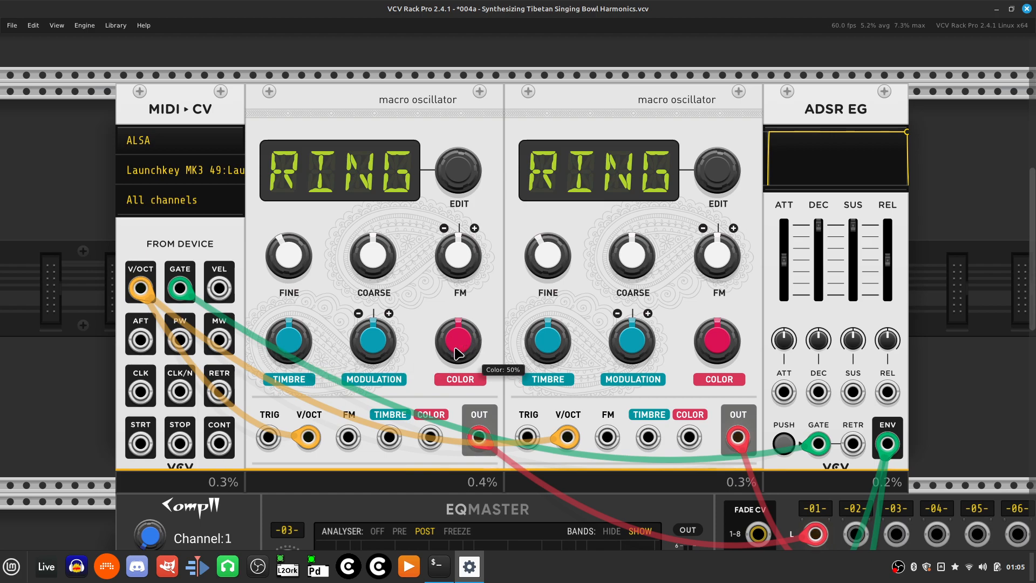
{"action": "scroll", "coordinate": [453, 352], "scroll_direction": "down", "scroll_amount": 6}
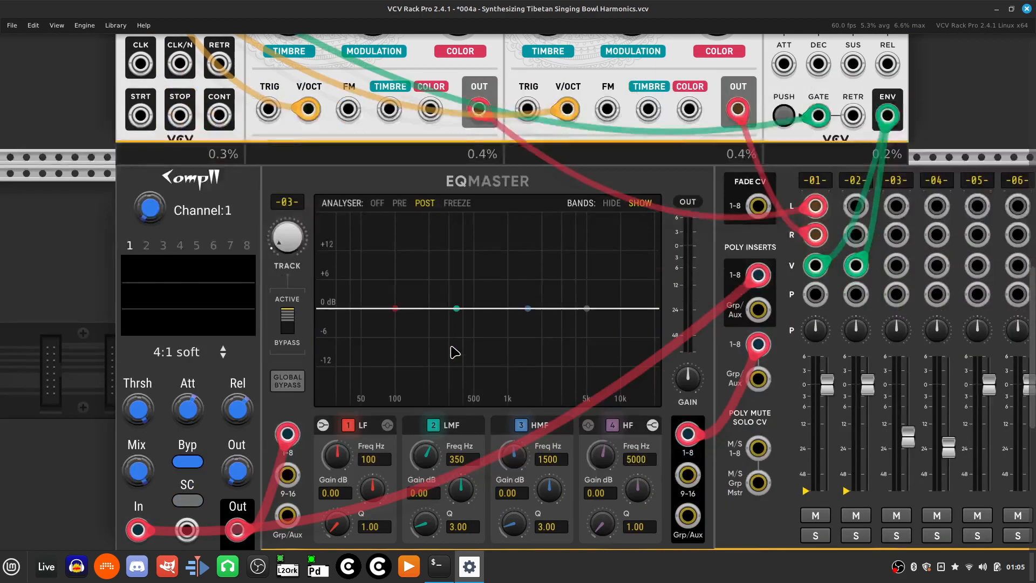
{"action": "right_click", "coordinate": [285, 241]}
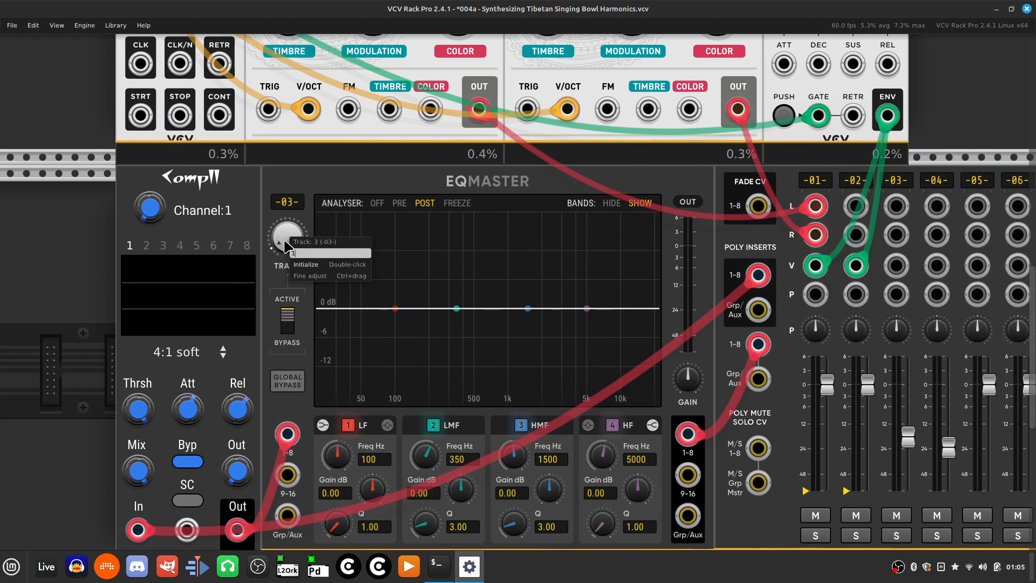
{"action": "key", "text": "Return"}
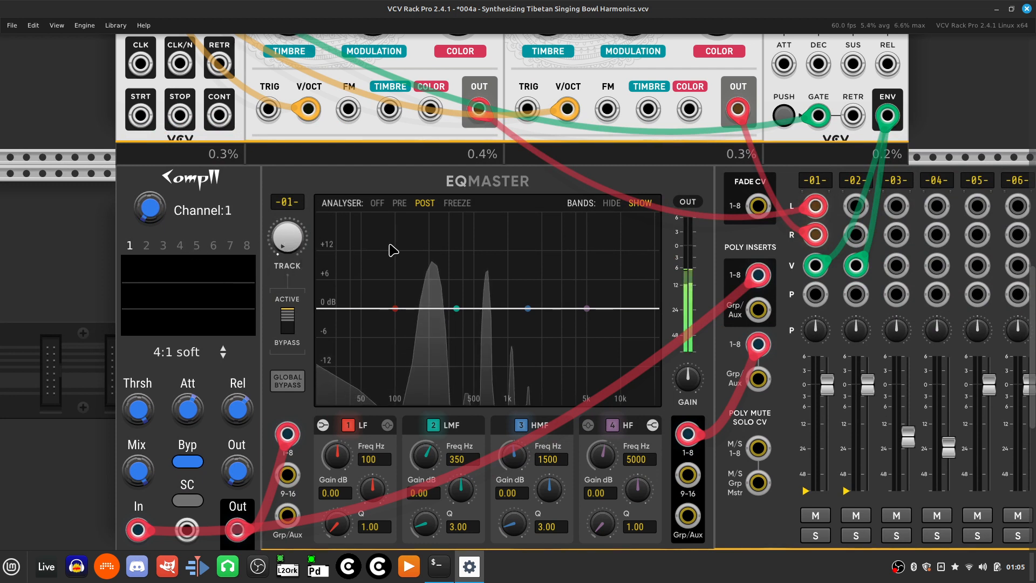
Set the EQMASTER's LMF band frequency to about 433 Hz, between the main spectrum peaks.
{"action": "scroll", "coordinate": [419, 342], "scroll_direction": "up", "scroll_amount": 2}
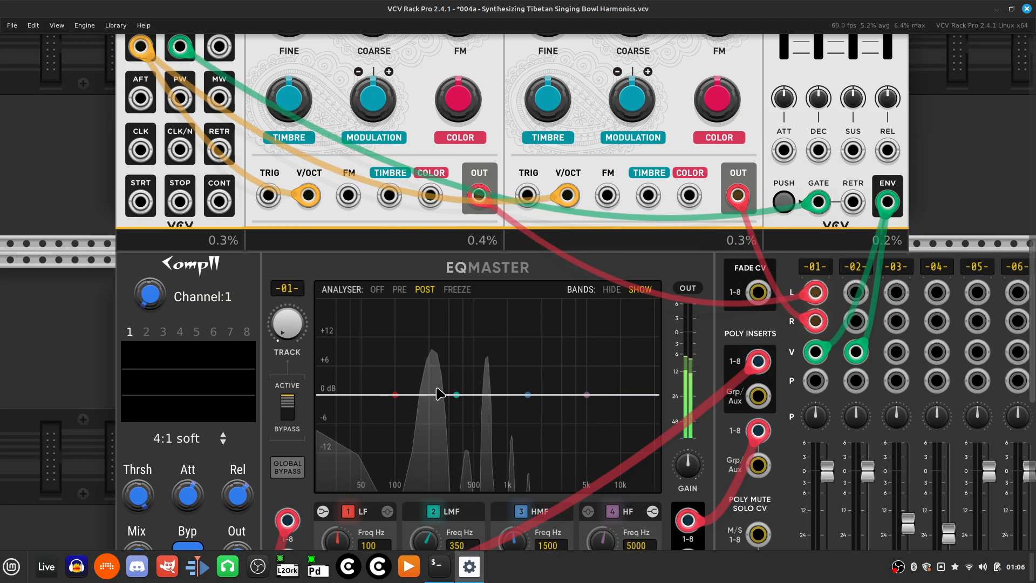
{"action": "scroll", "coordinate": [445, 412], "scroll_direction": "down", "scroll_amount": 2}
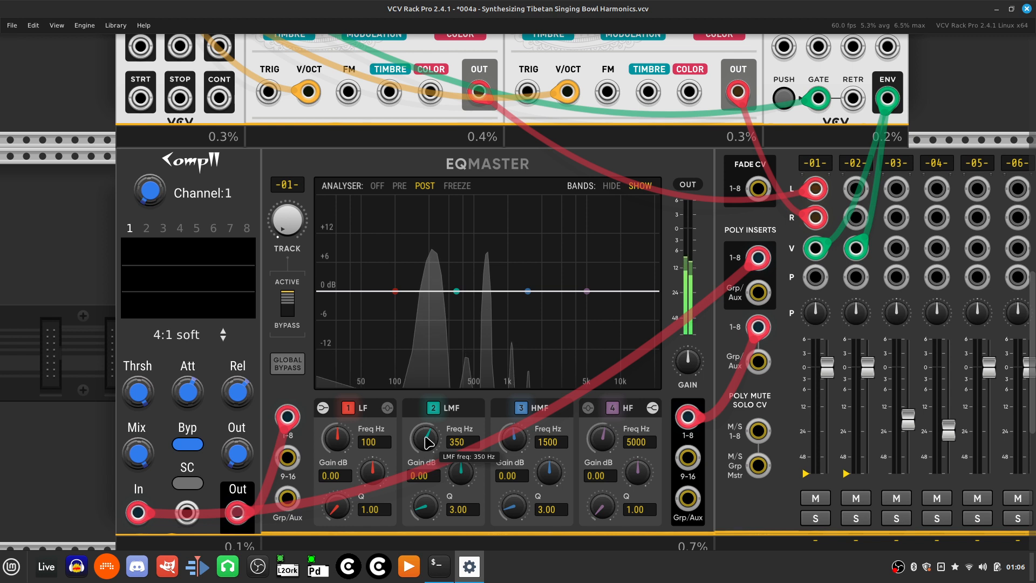
{"action": "mouse_move", "coordinate": [428, 443]}
{"action": "left_mouse_down"}
{"action": "mouse_move", "coordinate": [428, 459]}
{"action": "mouse_move", "coordinate": [428, 449]}
{"action": "left_mouse_up"}
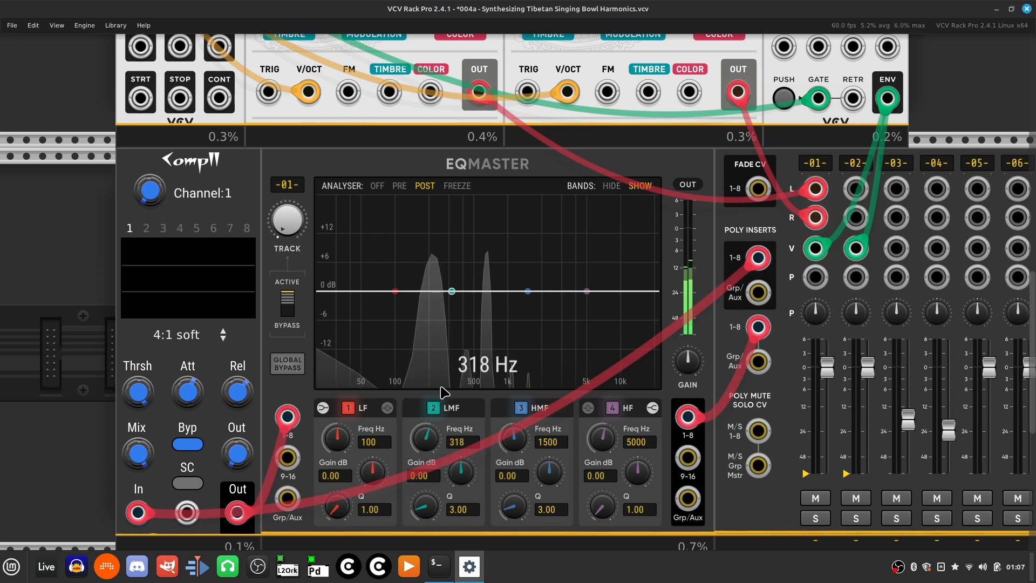
{"action": "left_click_drag", "start_coordinate": [428, 439], "coordinate": [429, 425]}
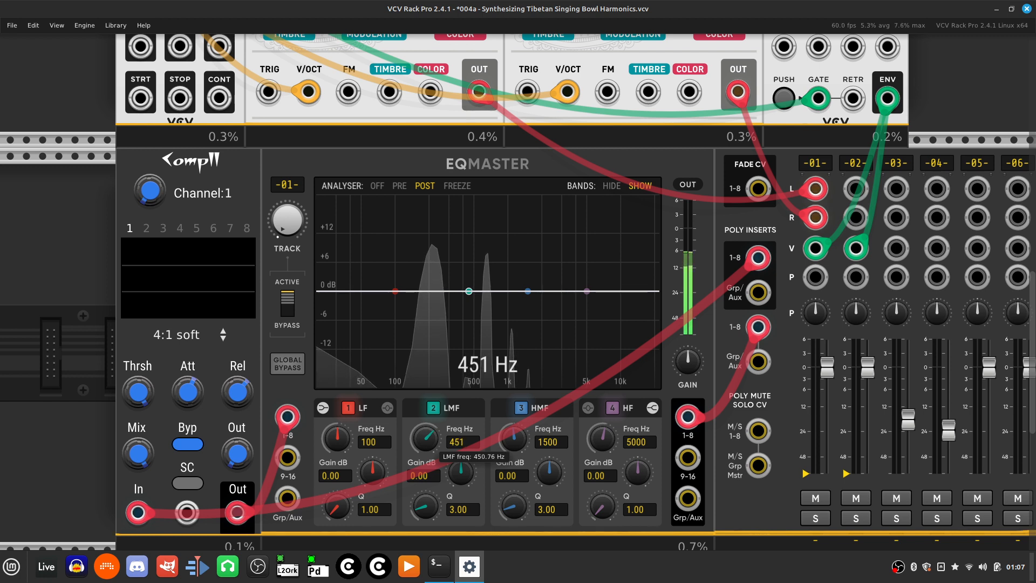
{"action": "left_click_drag", "start_coordinate": [428, 424], "coordinate": [428, 426]}
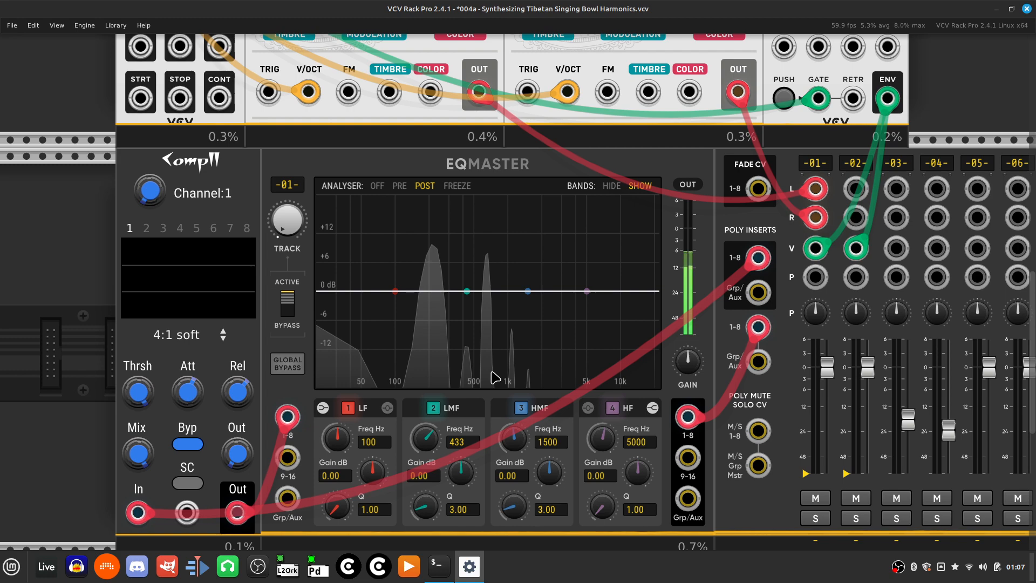
Examine the macro oscillators' partials on the EQMASTER analyser for notes in different octaves, comparing them with the oscillators' settings.
{"action": "scroll", "coordinate": [494, 378], "scroll_direction": "down", "scroll_amount": 5}
{"action": "scroll", "coordinate": [494, 378], "scroll_direction": "up", "scroll_amount": 6}
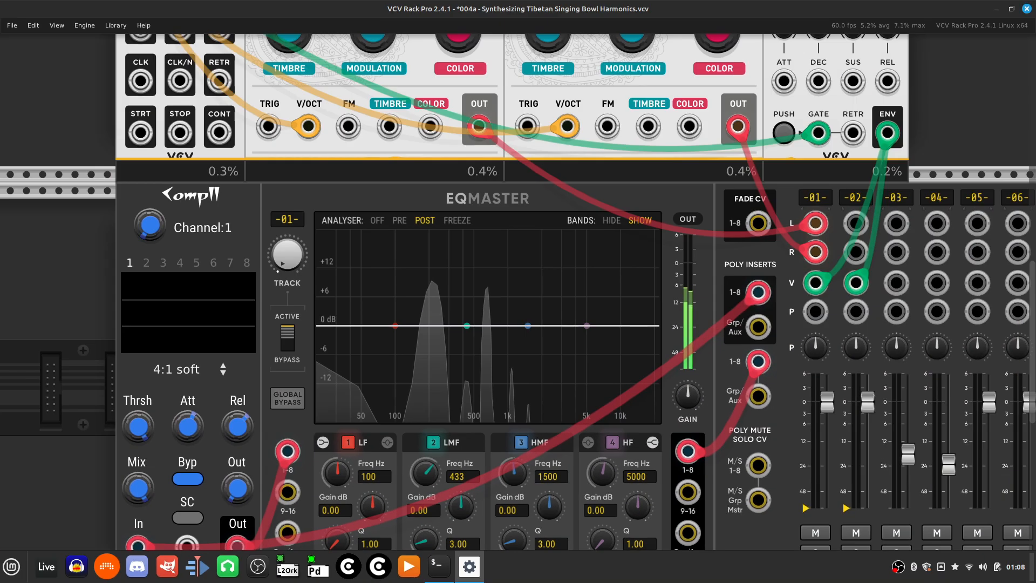
{"action": "scroll", "coordinate": [518, 291], "scroll_direction": "up", "scroll_amount": 10}
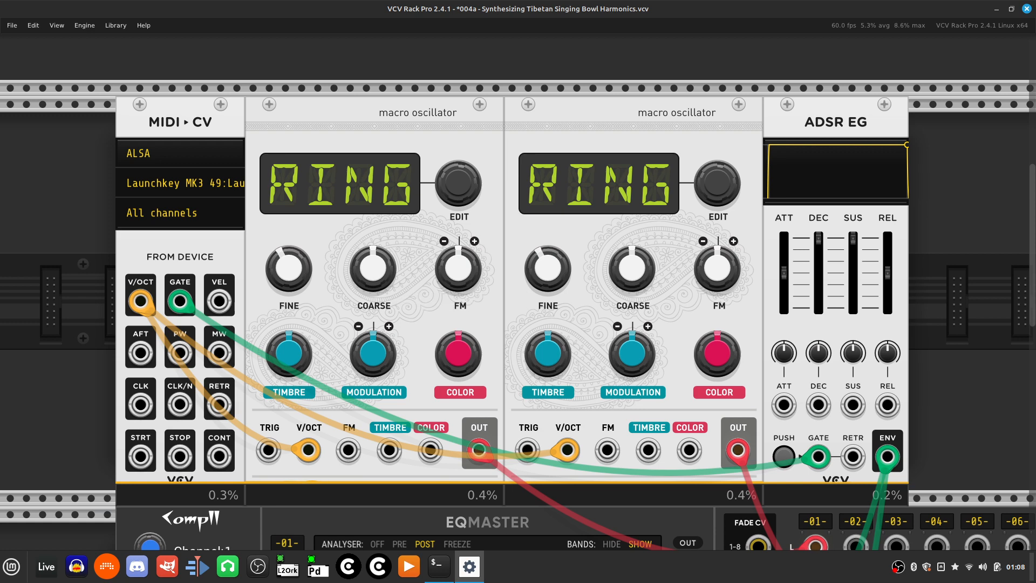
{"action": "scroll", "coordinate": [519, 292], "scroll_direction": "down", "scroll_amount": 5}
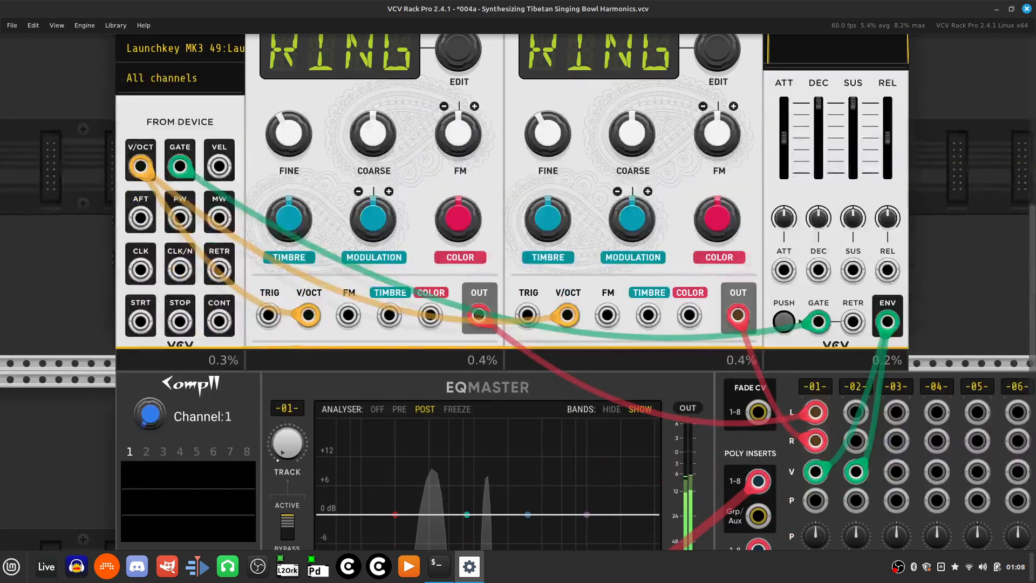
{"action": "scroll", "coordinate": [518, 291], "scroll_direction": "down", "scroll_amount": 7}
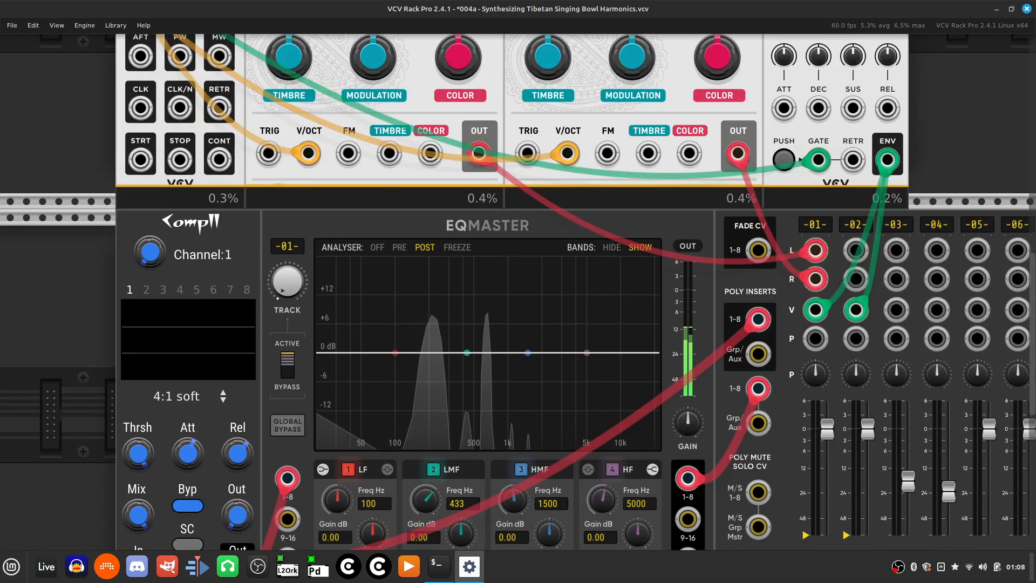
{"action": "scroll", "coordinate": [518, 291], "scroll_direction": "down", "scroll_amount": 1}
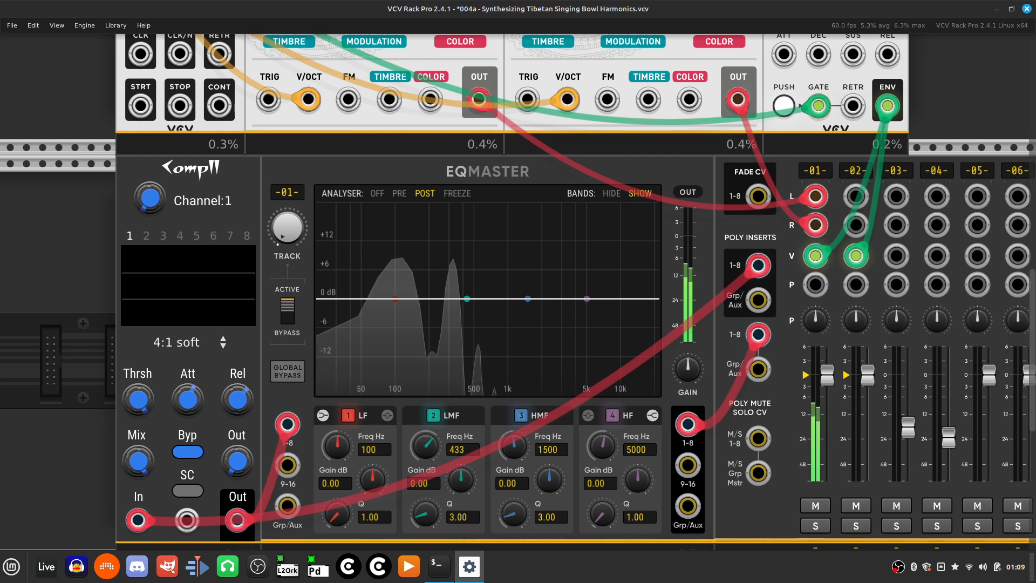
{"action": "scroll", "coordinate": [518, 292], "scroll_direction": "up", "scroll_amount": 3}
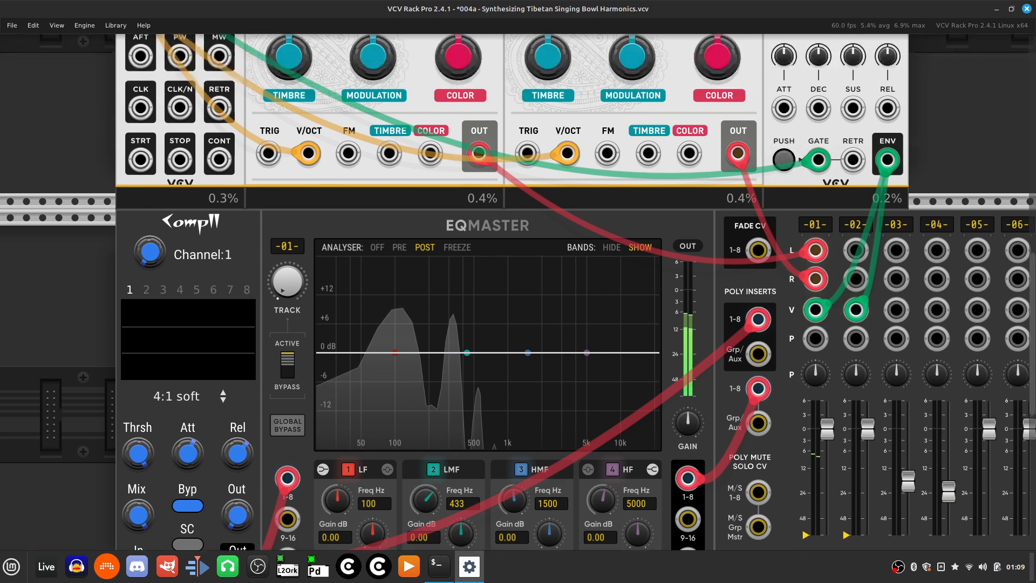
{"action": "scroll", "coordinate": [518, 291], "scroll_direction": "up", "scroll_amount": 4}
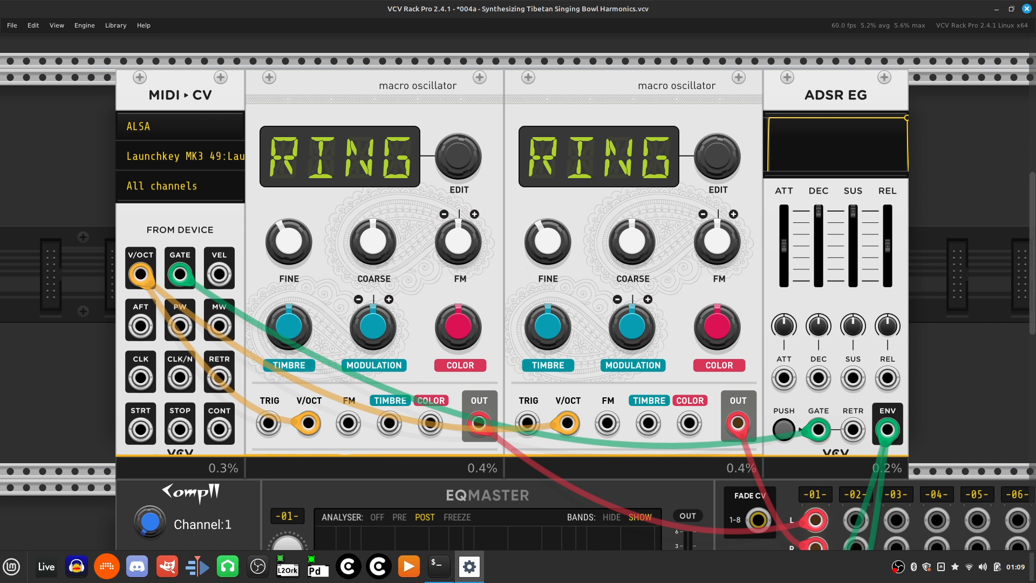
{"action": "mouse_move", "coordinate": [548, 327]}
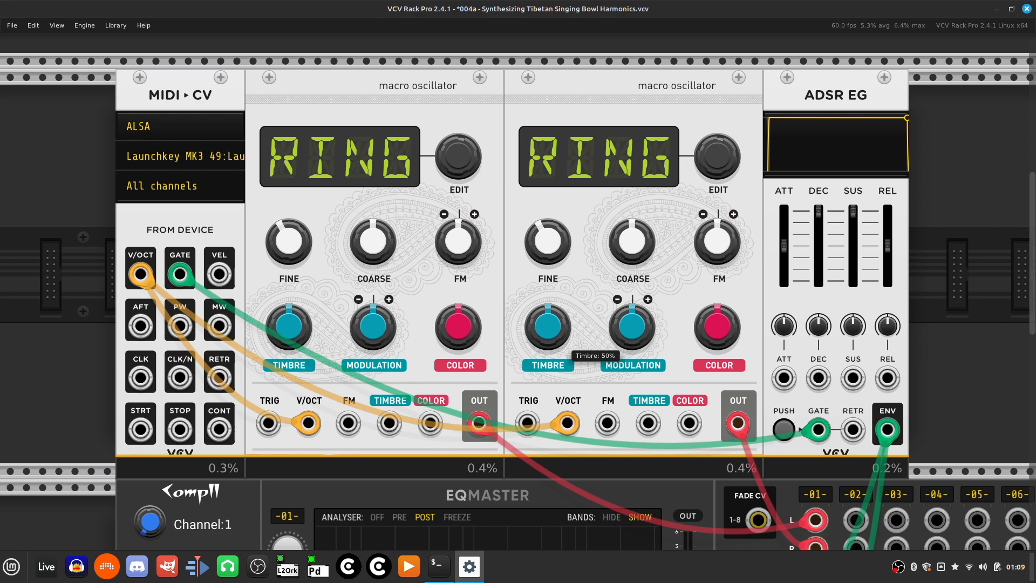
{"action": "scroll", "coordinate": [519, 292], "scroll_direction": "down", "scroll_amount": 10}
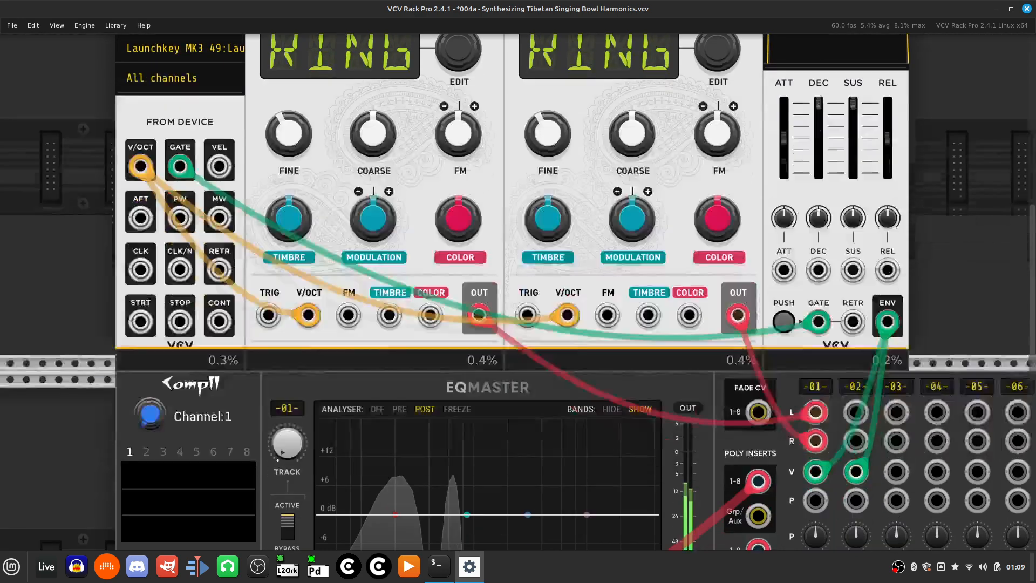
{"action": "scroll", "coordinate": [519, 292], "scroll_direction": "up", "scroll_amount": 3}
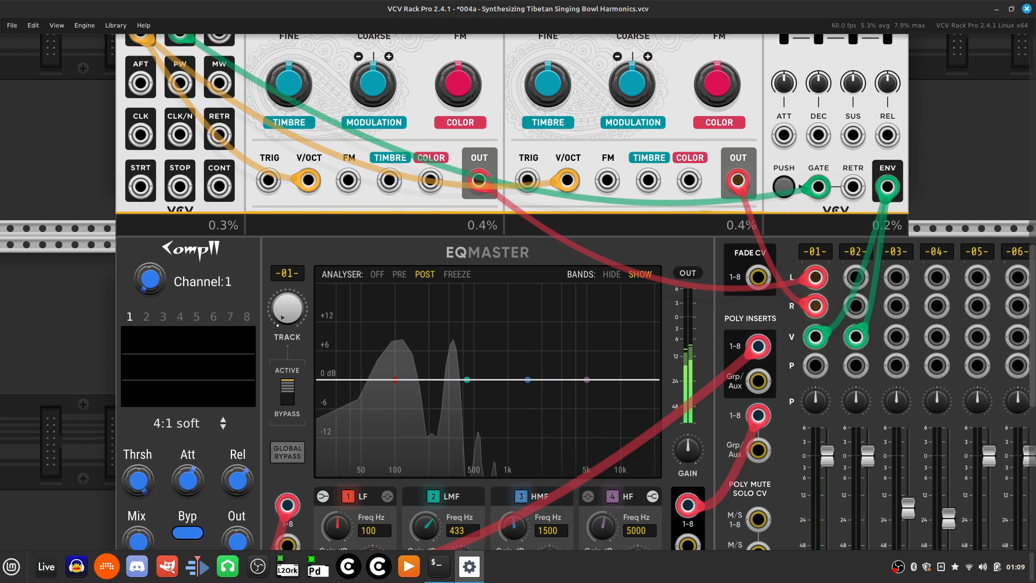
{"action": "scroll", "coordinate": [518, 292], "scroll_direction": "up", "scroll_amount": 4}
{"action": "scroll", "coordinate": [486, 348], "scroll_direction": "up", "scroll_amount": 8}
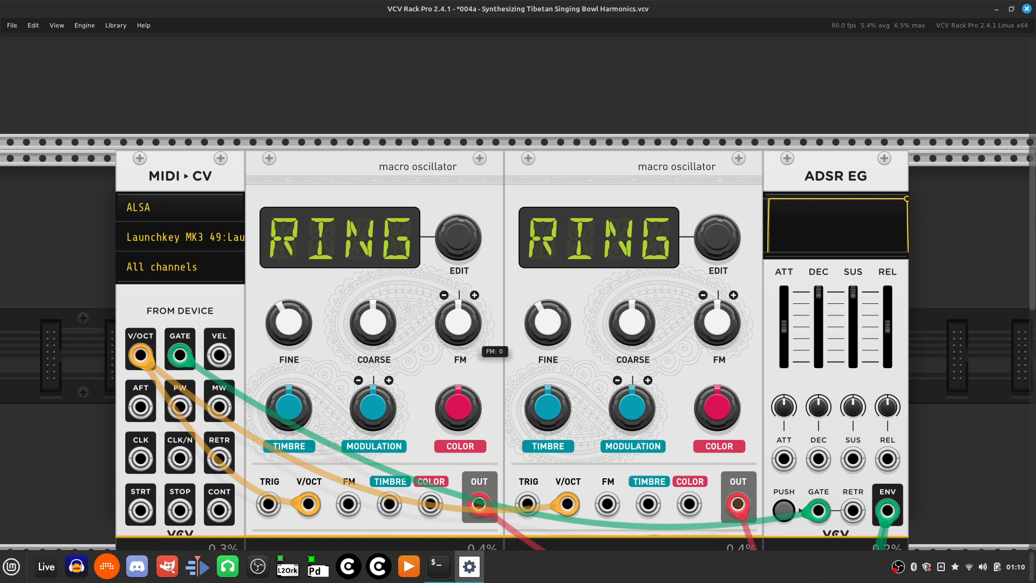
{"action": "scroll", "coordinate": [486, 348], "scroll_direction": "down", "scroll_amount": 1}
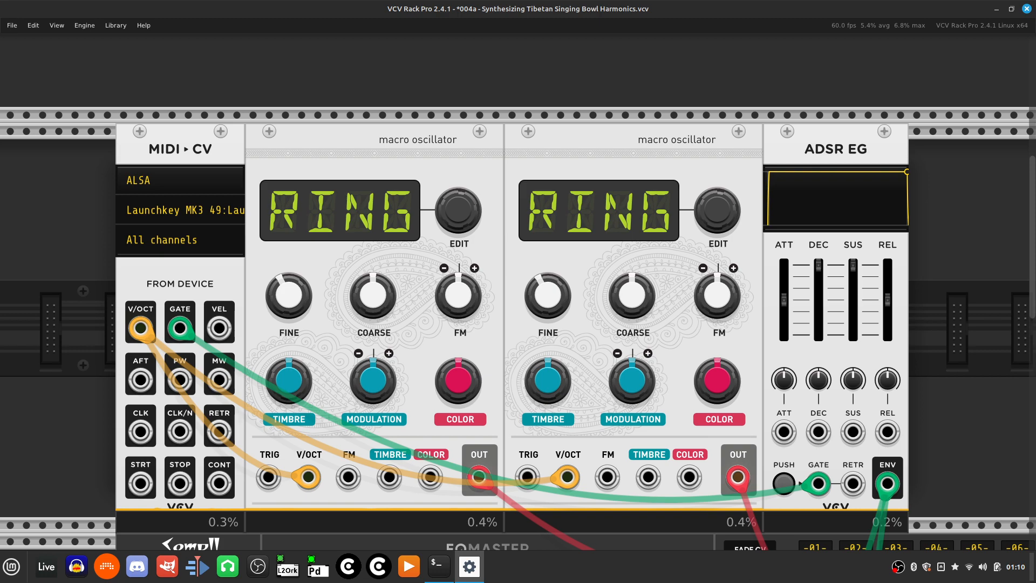
{"action": "scroll", "coordinate": [475, 248], "scroll_direction": "down", "scroll_amount": 5}
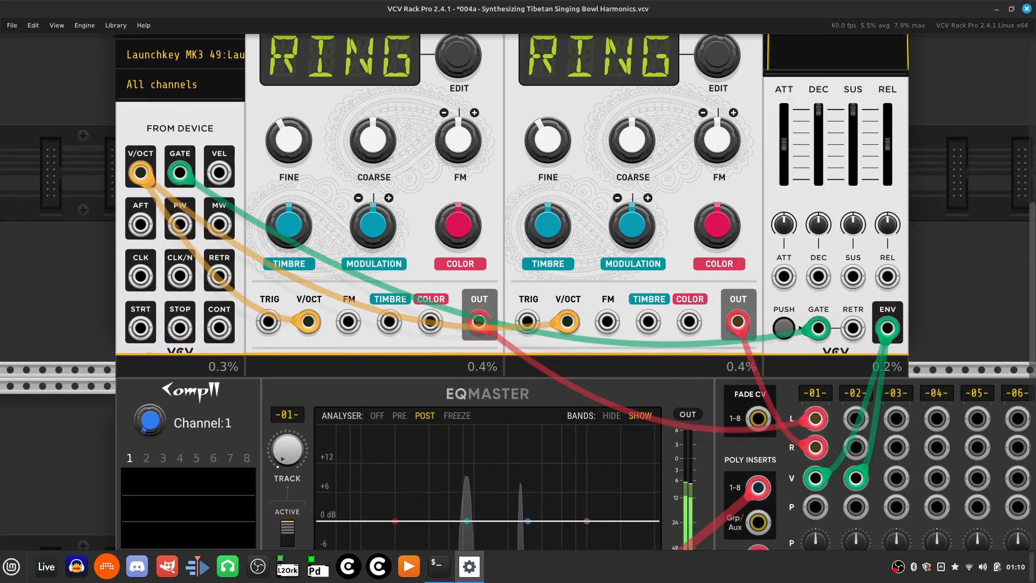
{"action": "scroll", "coordinate": [518, 292], "scroll_direction": "up", "scroll_amount": 5}
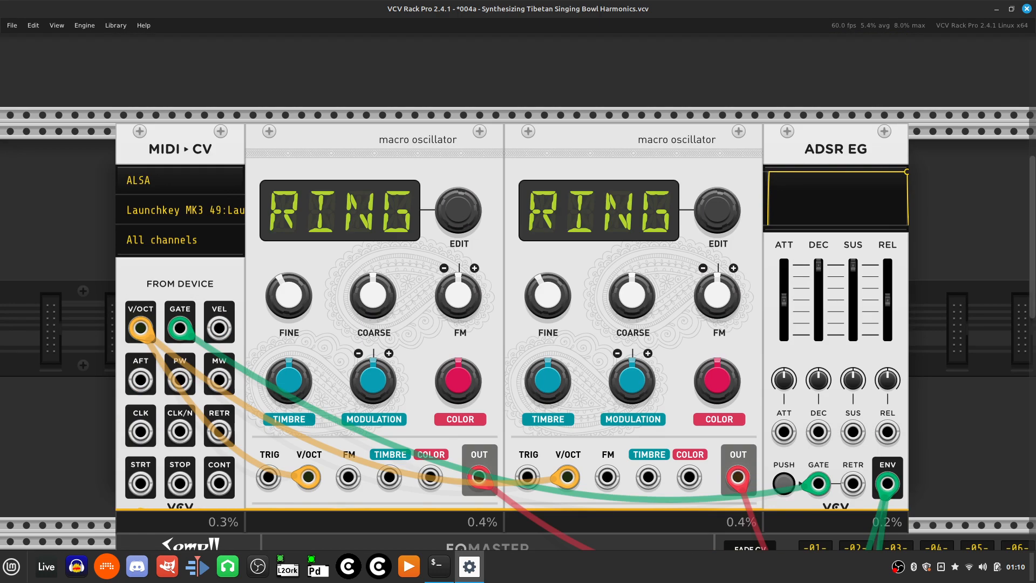
{"action": "scroll", "coordinate": [519, 292], "scroll_direction": "down", "scroll_amount": 4}
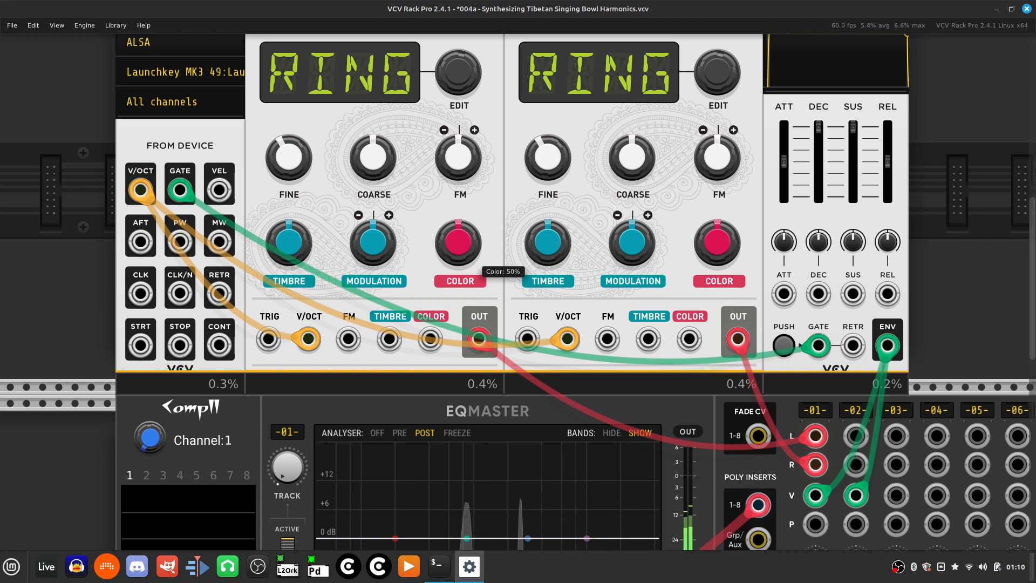
{"action": "scroll", "coordinate": [486, 267], "scroll_direction": "down", "scroll_amount": 5}
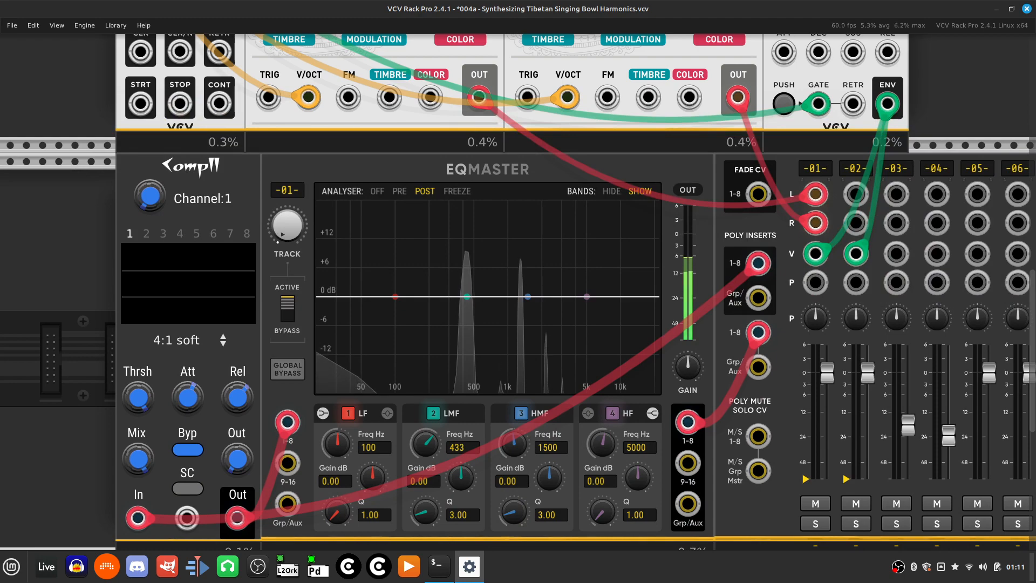
Set the first macro oscillator's Color to 49.88%.
{"action": "scroll", "coordinate": [518, 291], "scroll_direction": "up", "scroll_amount": 4}
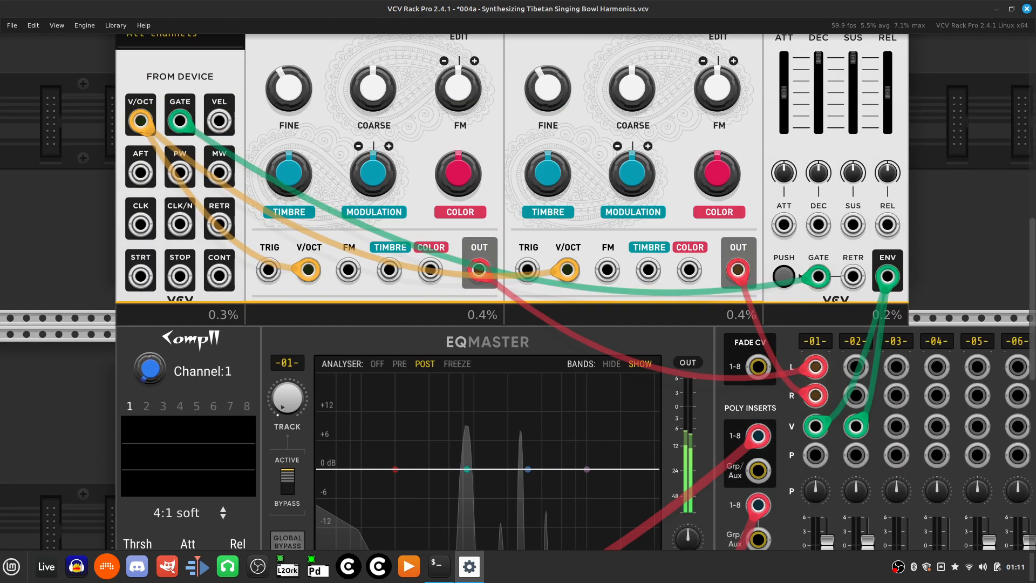
{"action": "scroll", "coordinate": [518, 291], "scroll_direction": "down", "scroll_amount": 3}
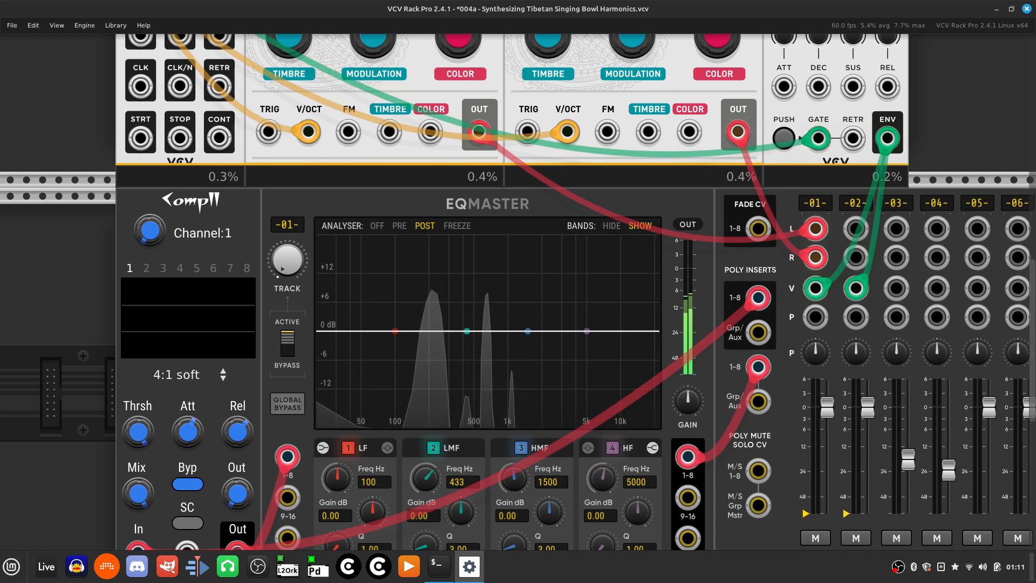
{"action": "scroll", "coordinate": [518, 291], "scroll_direction": "up", "scroll_amount": 5}
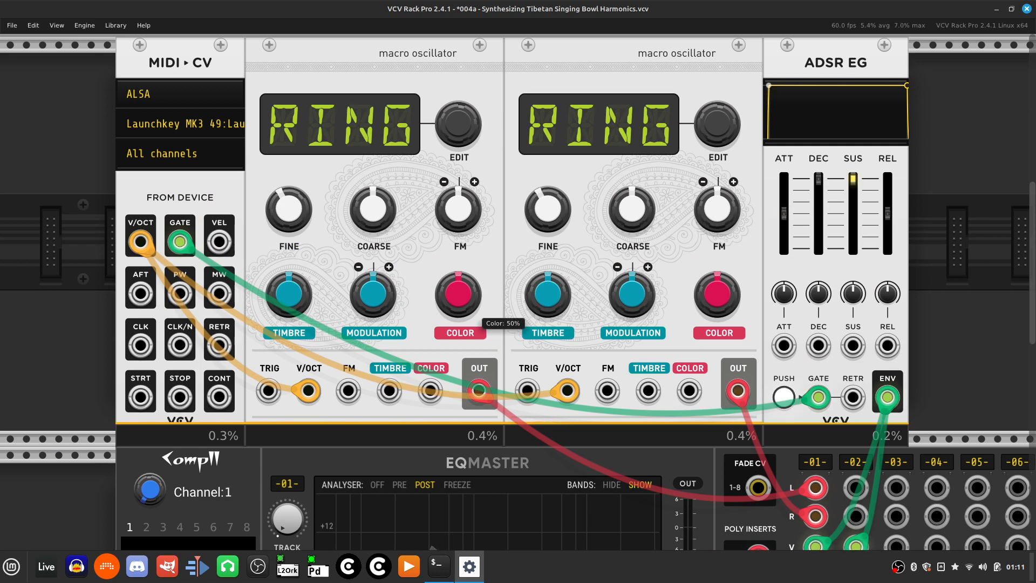
{"action": "mouse_move", "coordinate": [458, 294]}
{"action": "left_mouse_down"}
{"action": "mouse_move", "coordinate": [458, 218]}
{"action": "mouse_move", "coordinate": [458, 314]}
{"action": "left_mouse_up"}
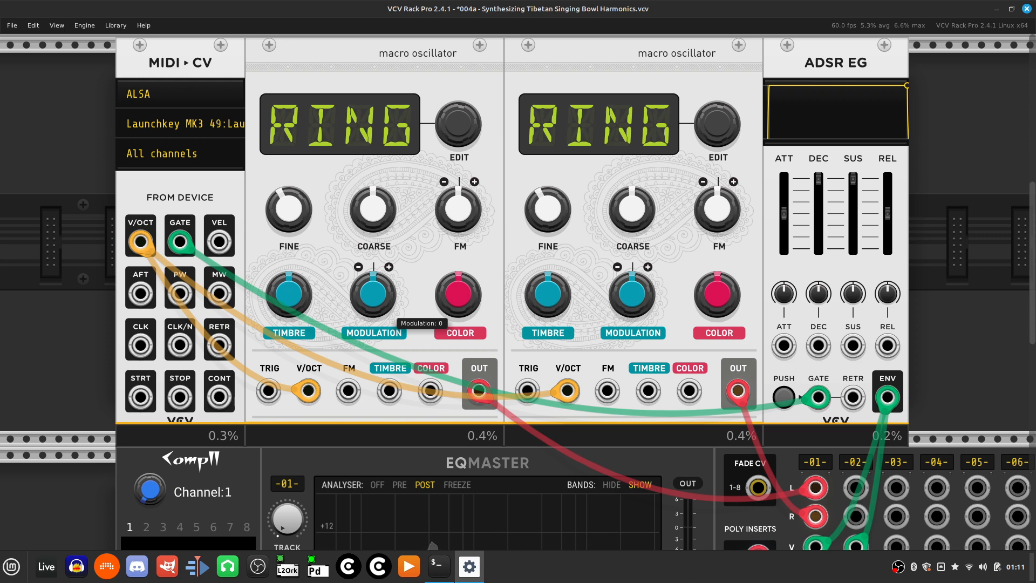
{"action": "key", "text": "ctrl+equal"}
{"action": "key", "text": "ctrl+equal"}
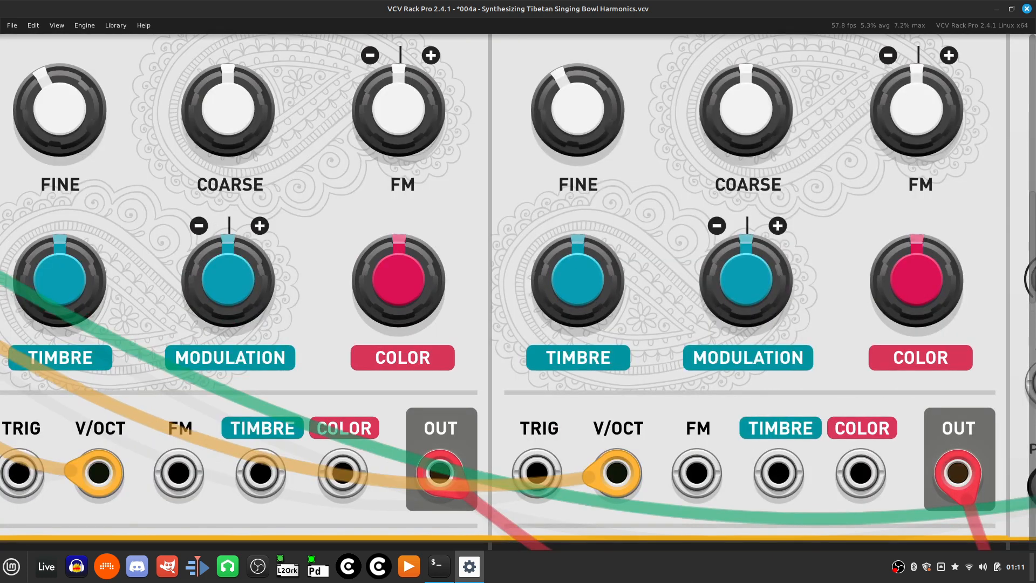
{"action": "right_click", "coordinate": [414, 290]}
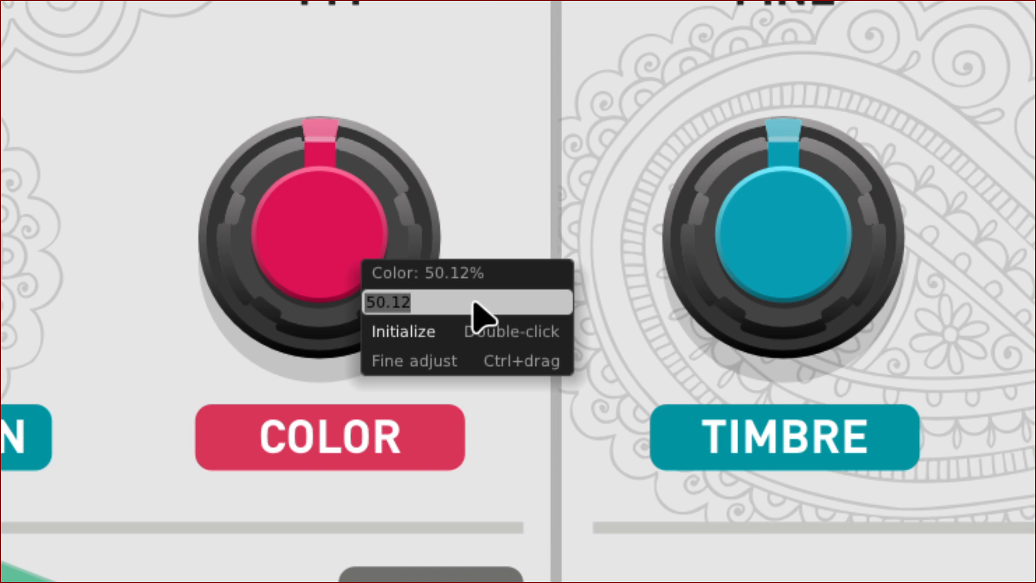
{"action": "left_click", "coordinate": [474, 305]}
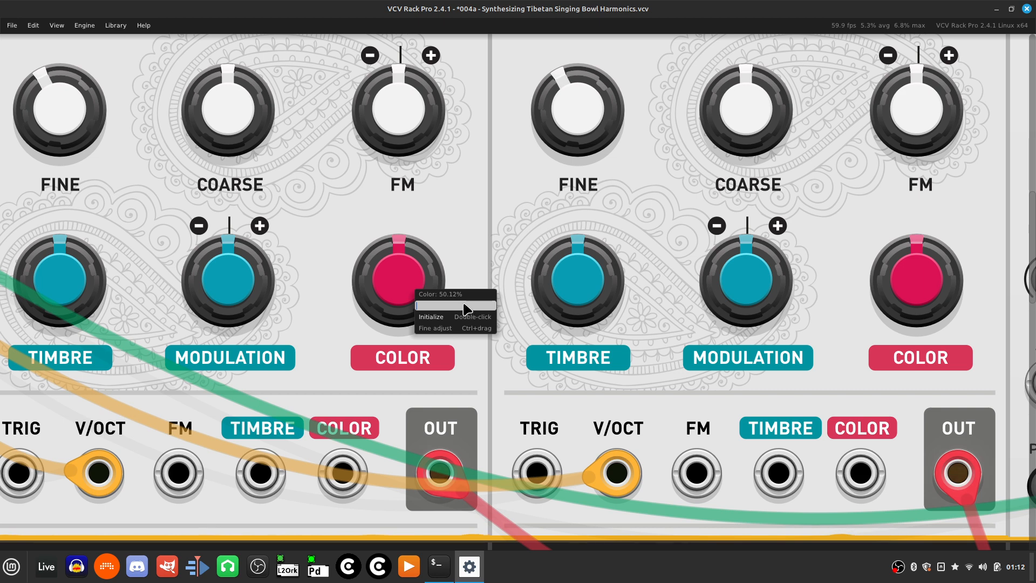
{"action": "type", "text": "49"}
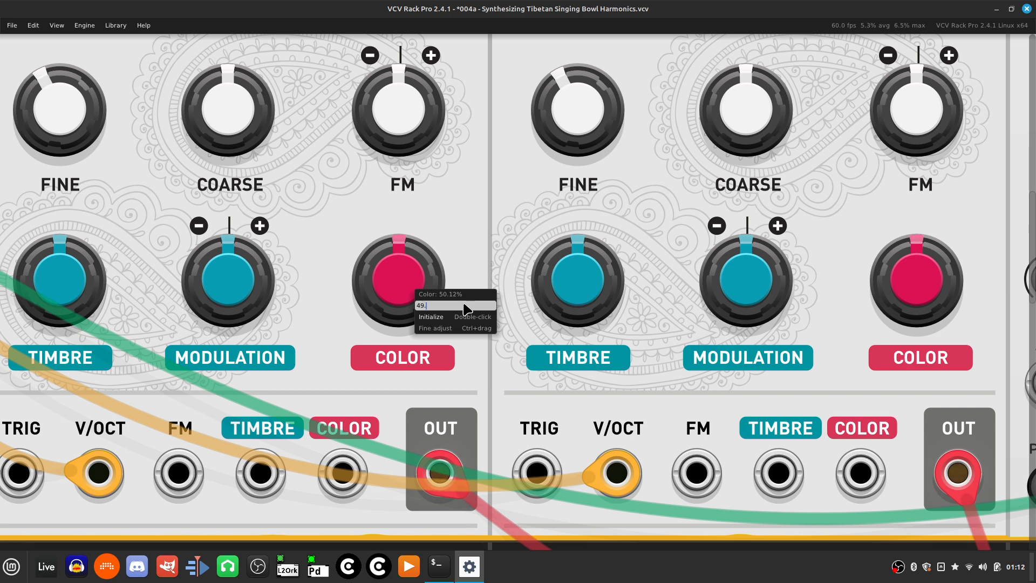
{"action": "type", "text": "."}
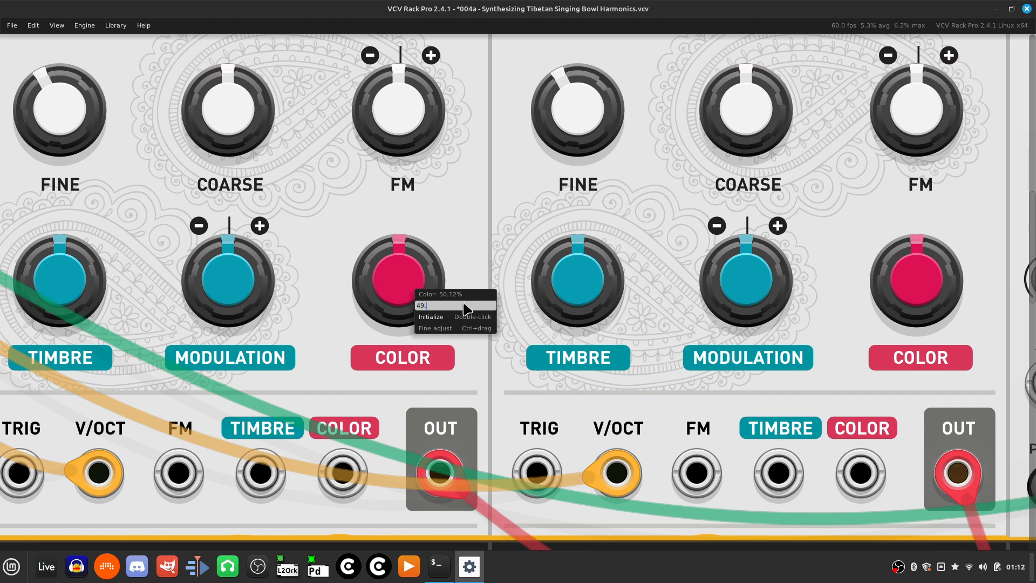
{"action": "type", "text": "88"}
{"action": "key", "text": "Return"}
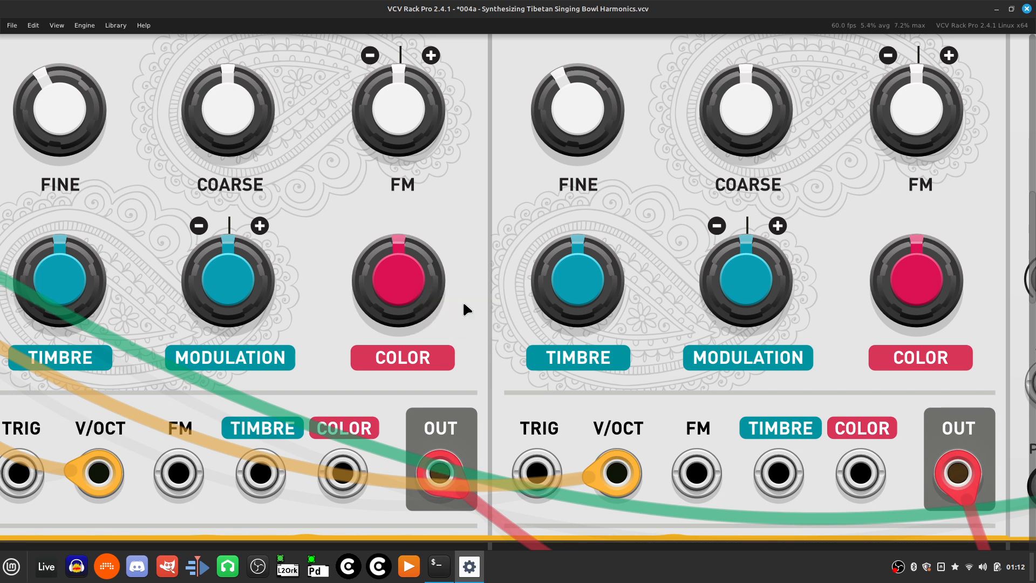
Set the duplicate macro oscillator's Color to 50.06%.
{"action": "scroll", "coordinate": [477, 212], "scroll_direction": "right", "scroll_amount": 5}
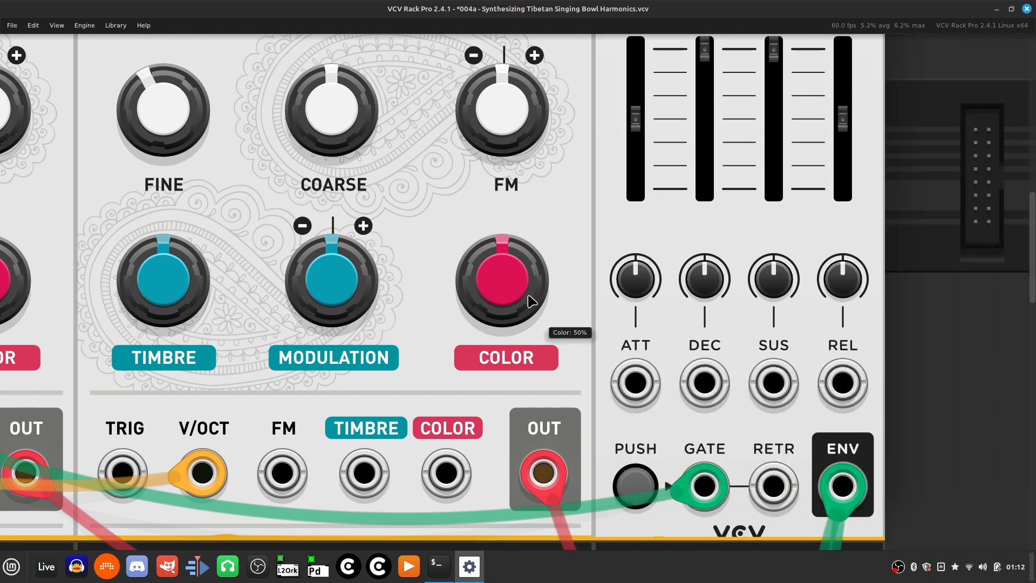
{"action": "right_click", "coordinate": [491, 292]}
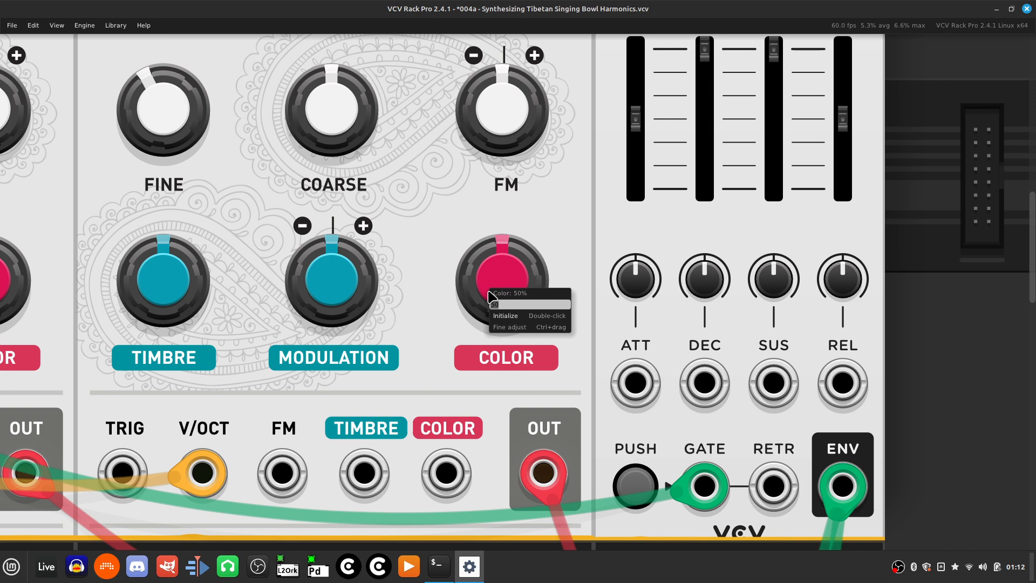
{"action": "type", "text": "50.06"}
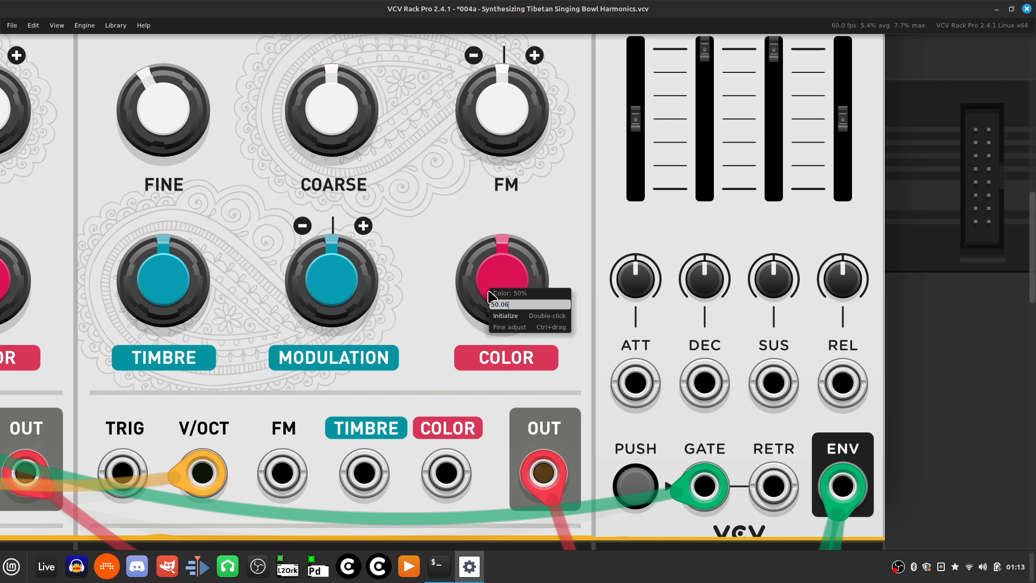
{"action": "key", "text": "Return"}
Try lower Timbre settings, about 31.4% on the duplicate macro oscillator and about 32.5% on the first one.
{"action": "scroll", "coordinate": [491, 296], "scroll_direction": "left", "scroll_amount": 5}
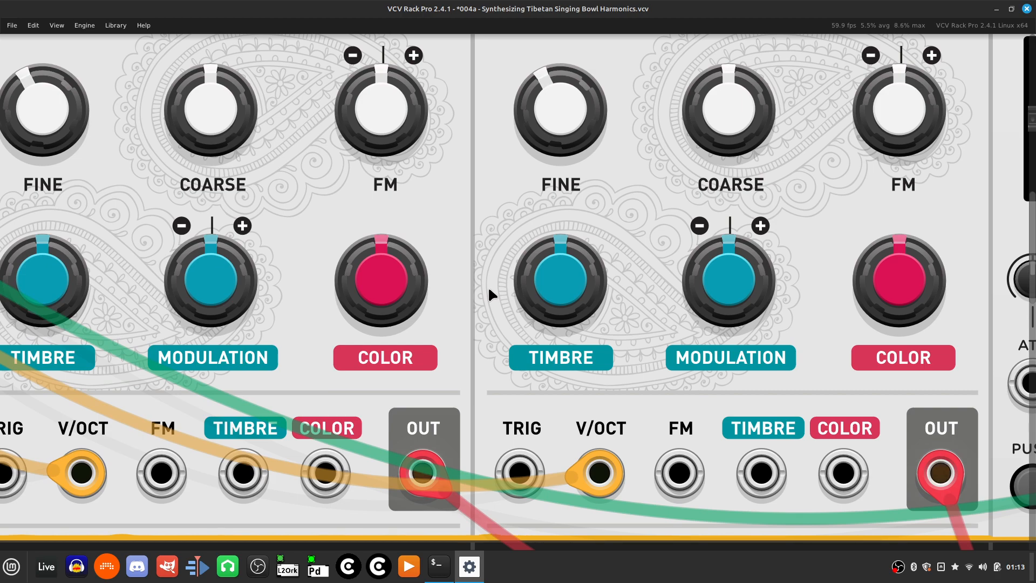
{"action": "scroll", "coordinate": [489, 291], "scroll_direction": "down", "scroll_amount": 5}
{"action": "scroll", "coordinate": [489, 292], "scroll_direction": "up", "scroll_amount": 3}
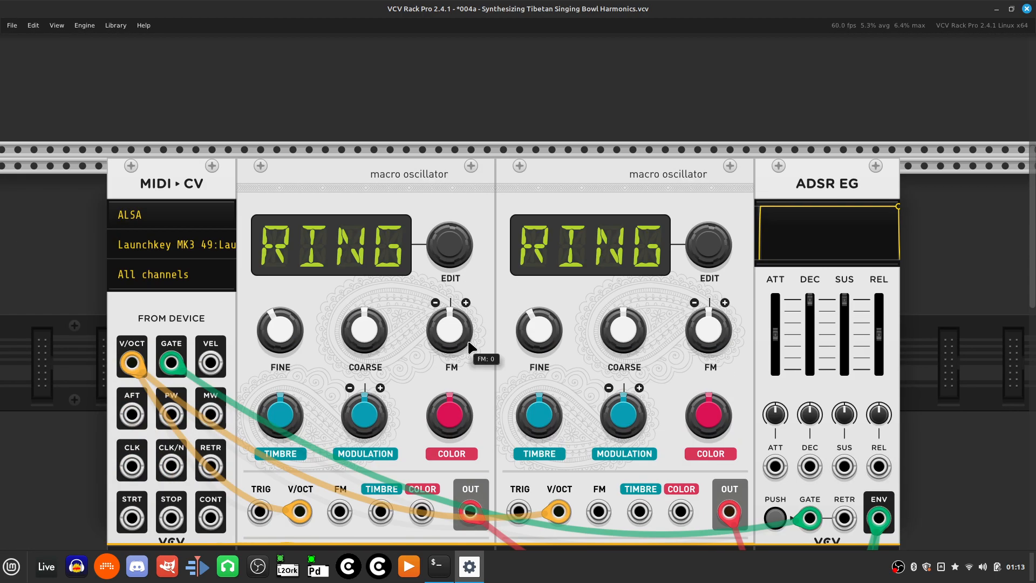
{"action": "scroll", "coordinate": [572, 337], "scroll_direction": "down", "scroll_amount": 3}
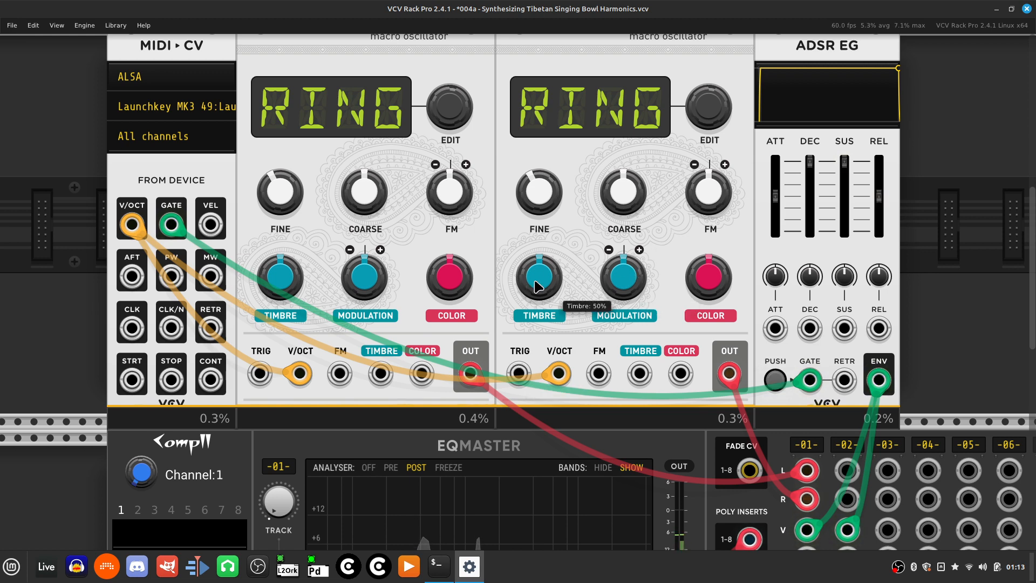
{"action": "left_click_drag", "start_coordinate": [542, 278], "coordinate": [542, 272]}
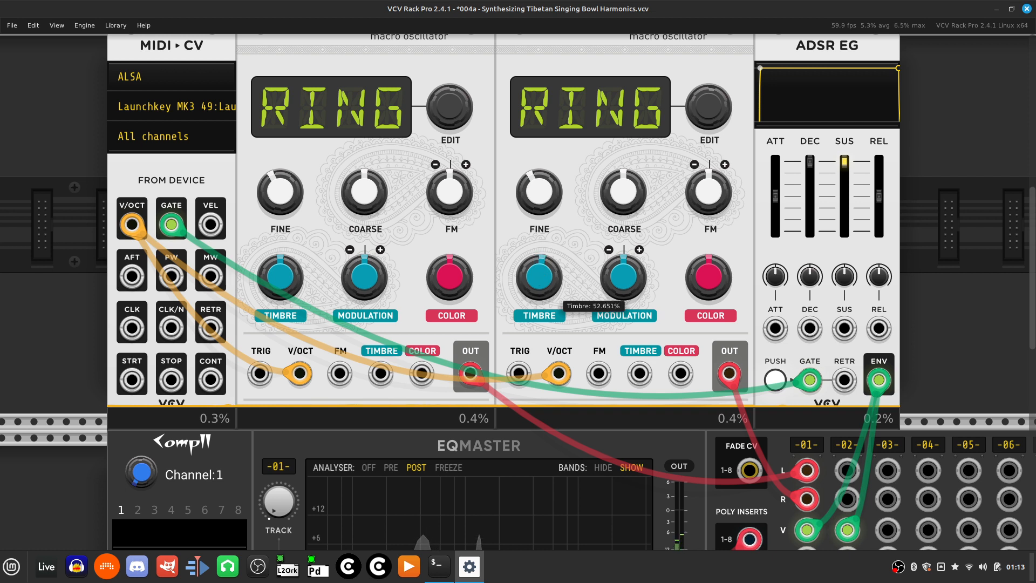
{"action": "left_click_drag", "start_coordinate": [542, 273], "coordinate": [541, 288]}
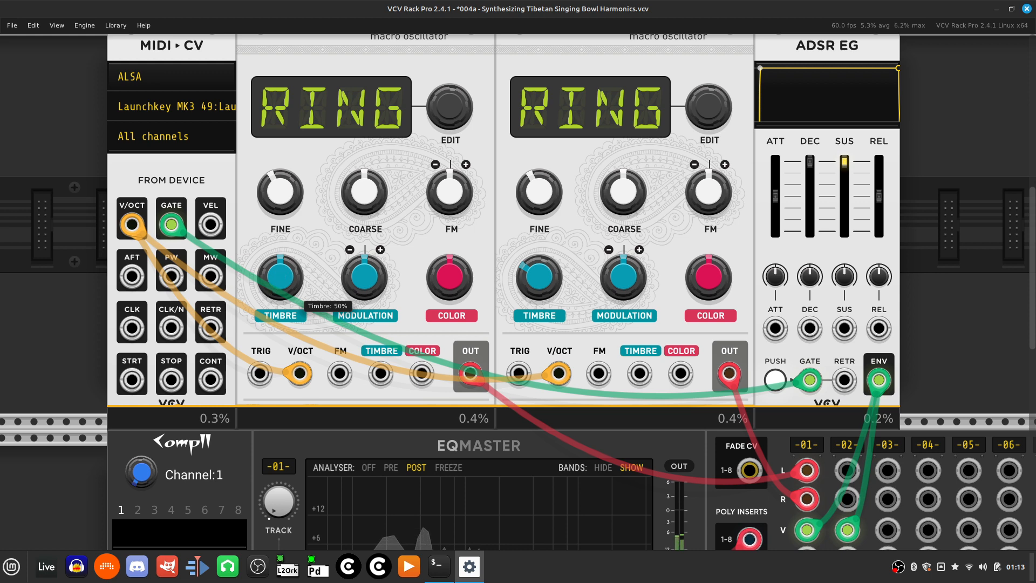
{"action": "left_click_drag", "start_coordinate": [280, 277], "coordinate": [280, 290]}
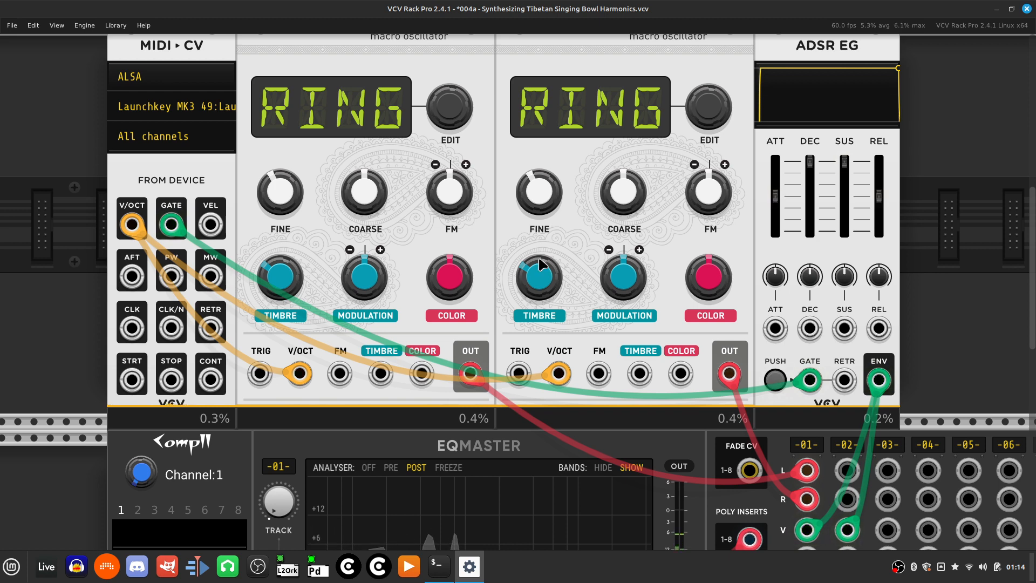
Initialize the Timbre of both macro oscillators to its default value.
{"action": "right_click", "coordinate": [545, 278]}
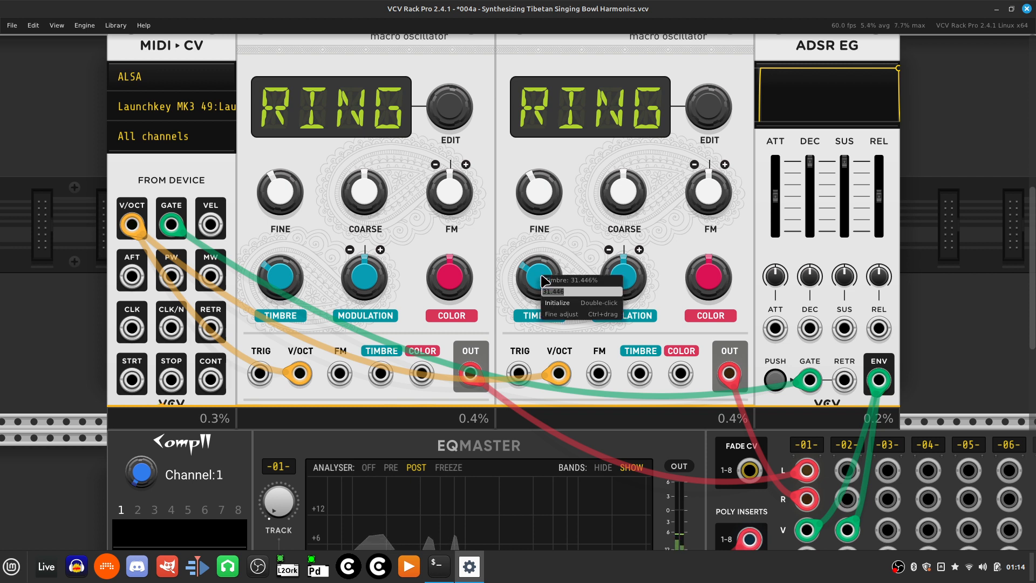
{"action": "left_click", "coordinate": [560, 303]}
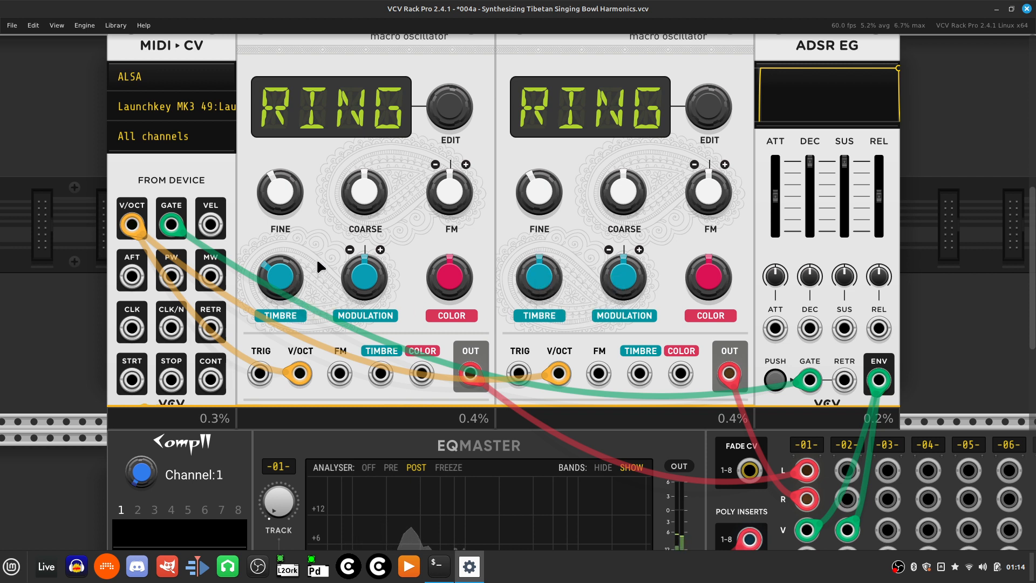
{"action": "right_click", "coordinate": [279, 274]}
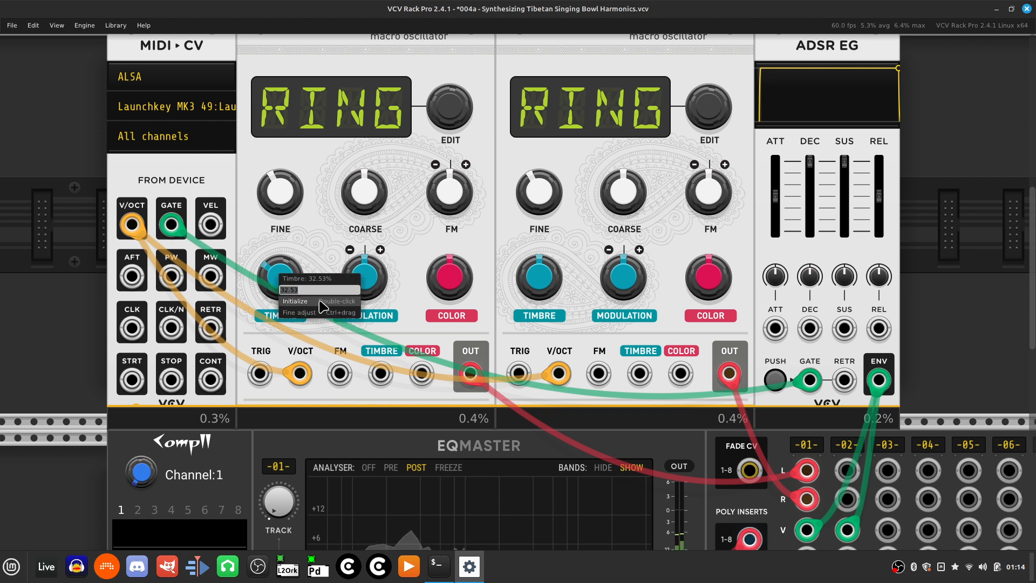
{"action": "left_click", "coordinate": [322, 302]}
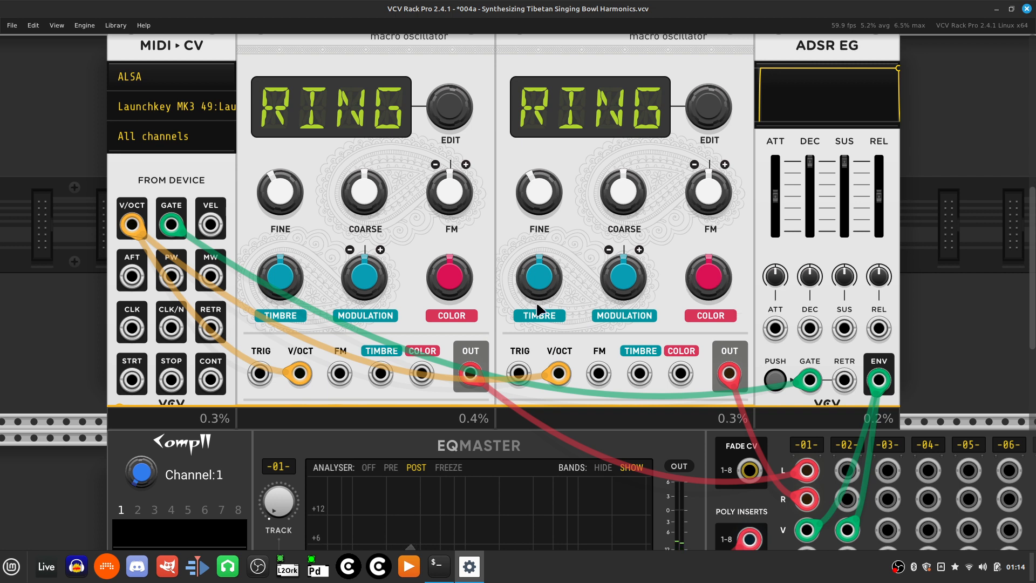
Set Timbre to 50.03% on the duplicate macro oscillator and 49.97% on the first one.
{"action": "right_click", "coordinate": [535, 281]}
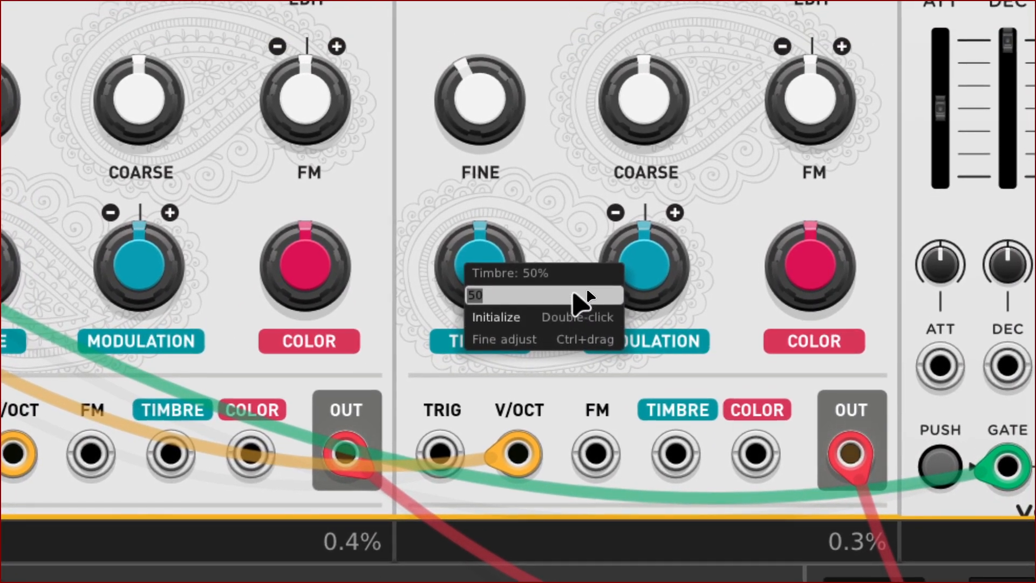
{"action": "left_click", "coordinate": [573, 294]}
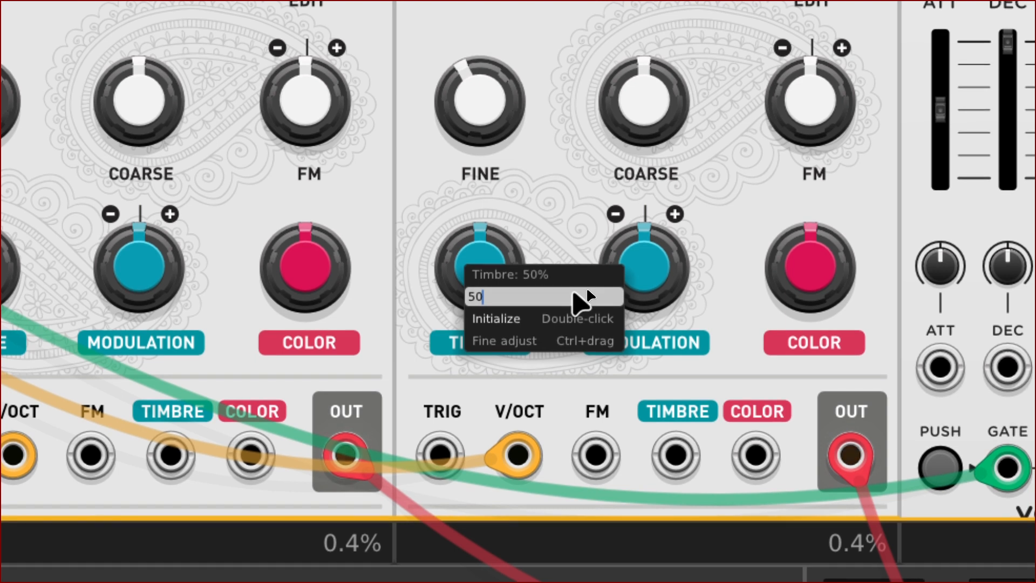
{"action": "type", "text": ".03"}
{"action": "key", "text": "Return"}
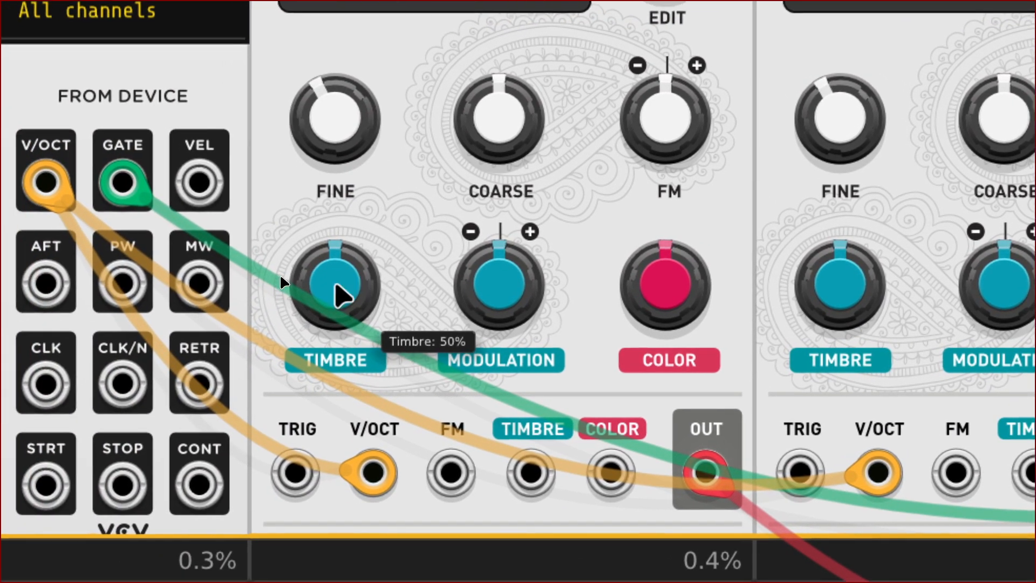
{"action": "right_click", "coordinate": [74, 263]}
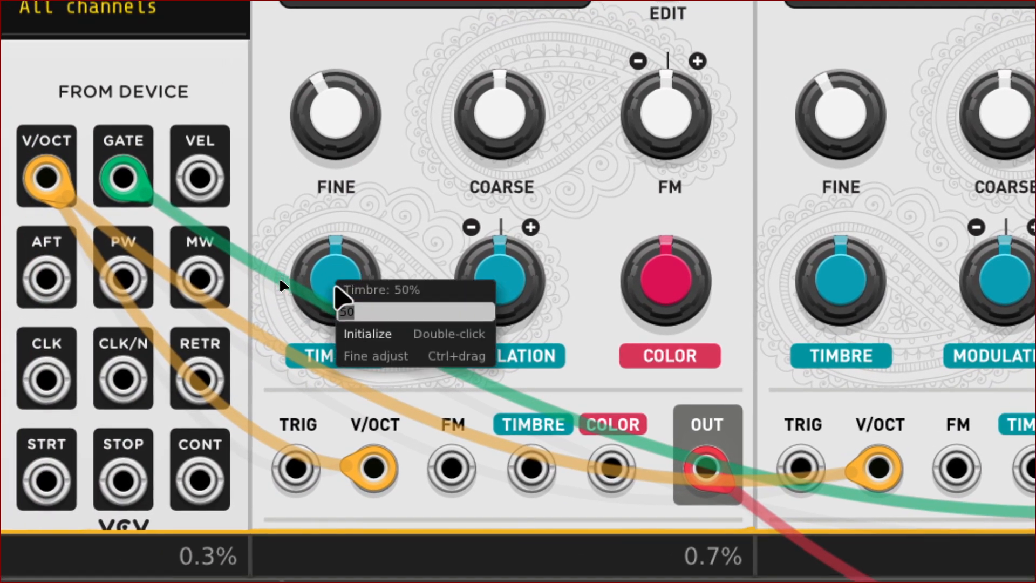
{"action": "type", "text": "49.97"}
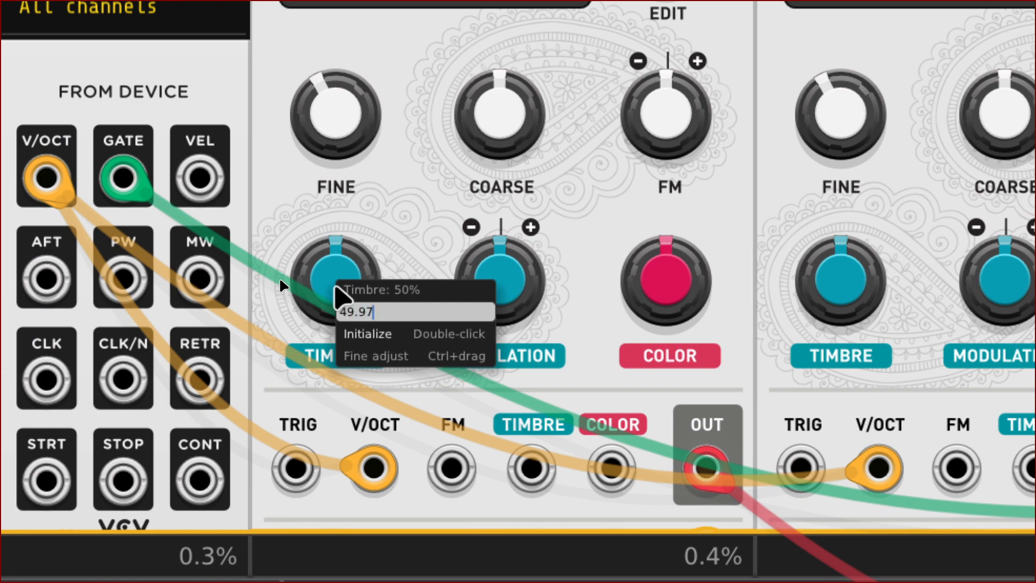
{"action": "key", "text": "Return"}
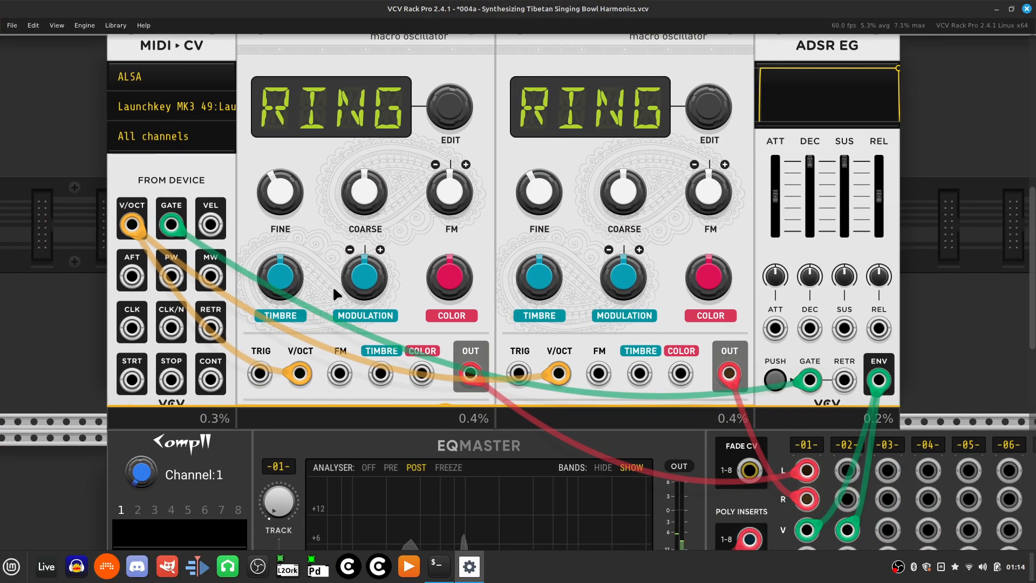
Examine the patch's signal path from the oscillators through the mixer, compressor and EQMASTER, checking the analyser and level meters.
{"action": "key", "text": "ctrl+minus"}
{"action": "key", "text": "Right"}
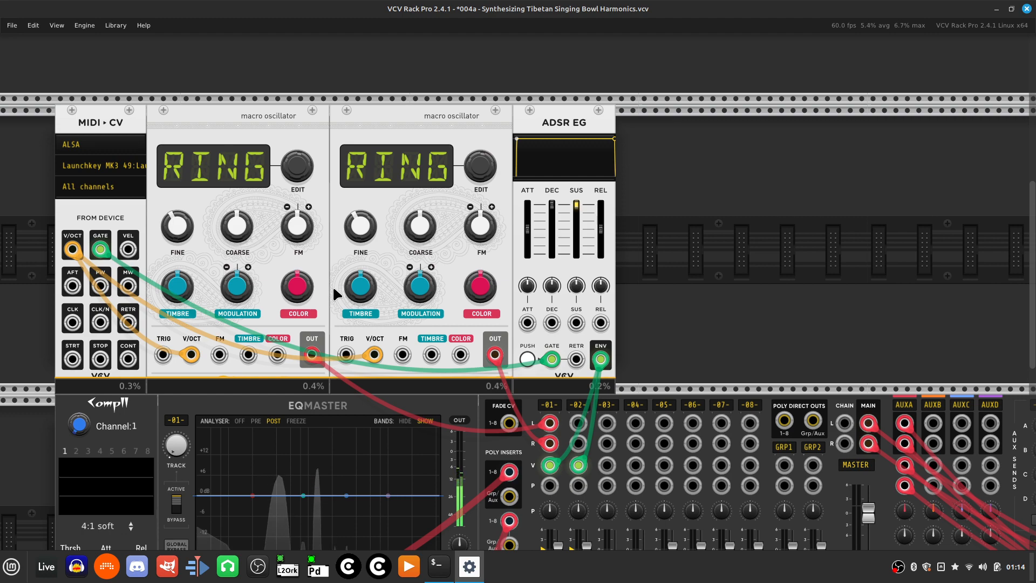
{"action": "scroll", "coordinate": [337, 294], "scroll_direction": "down", "scroll_amount": 3}
{"action": "scroll", "coordinate": [337, 294], "scroll_direction": "down", "scroll_amount": 1}
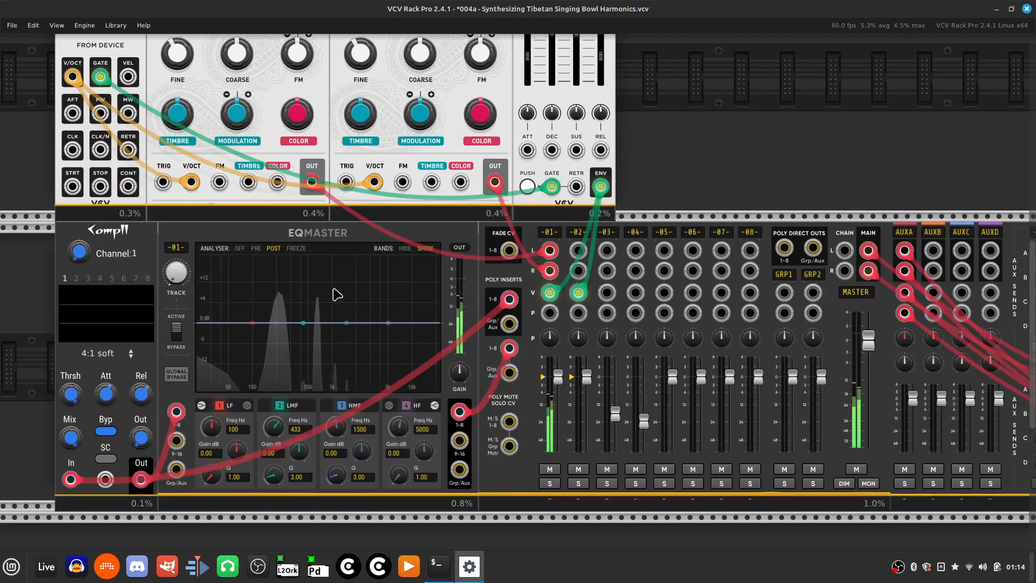
{"action": "scroll", "coordinate": [337, 294], "scroll_direction": "left", "scroll_amount": 3}
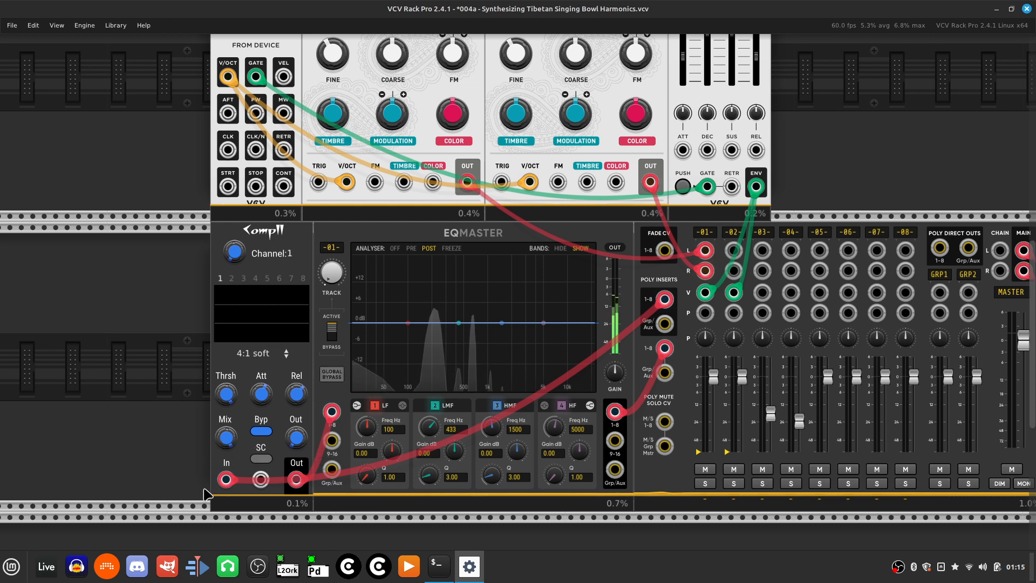
{"action": "mouse_move", "coordinate": [297, 480]}
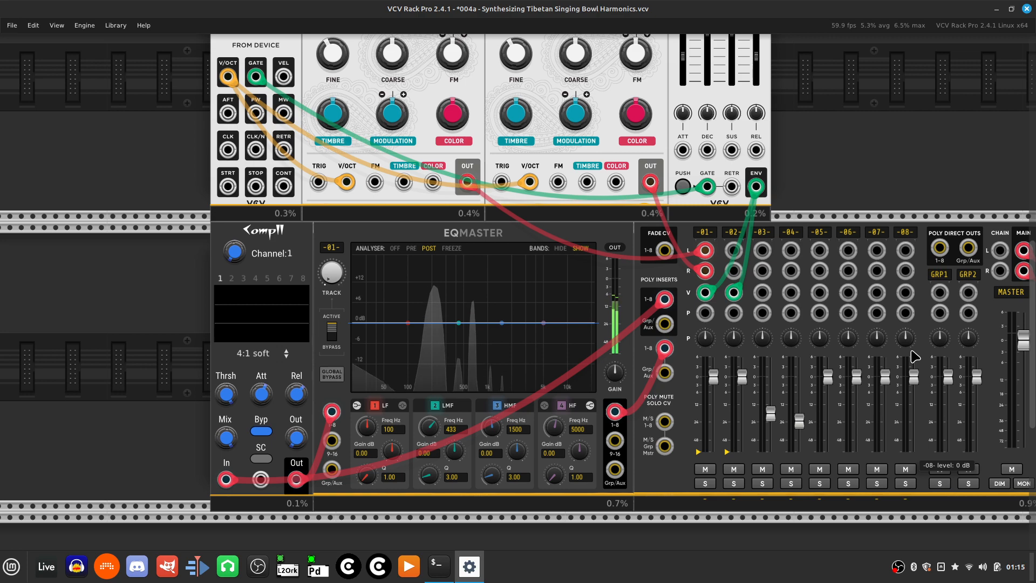
{"action": "scroll", "coordinate": [916, 356], "scroll_direction": "up", "scroll_amount": 3}
{"action": "scroll", "coordinate": [915, 357], "scroll_direction": "left", "scroll_amount": 8}
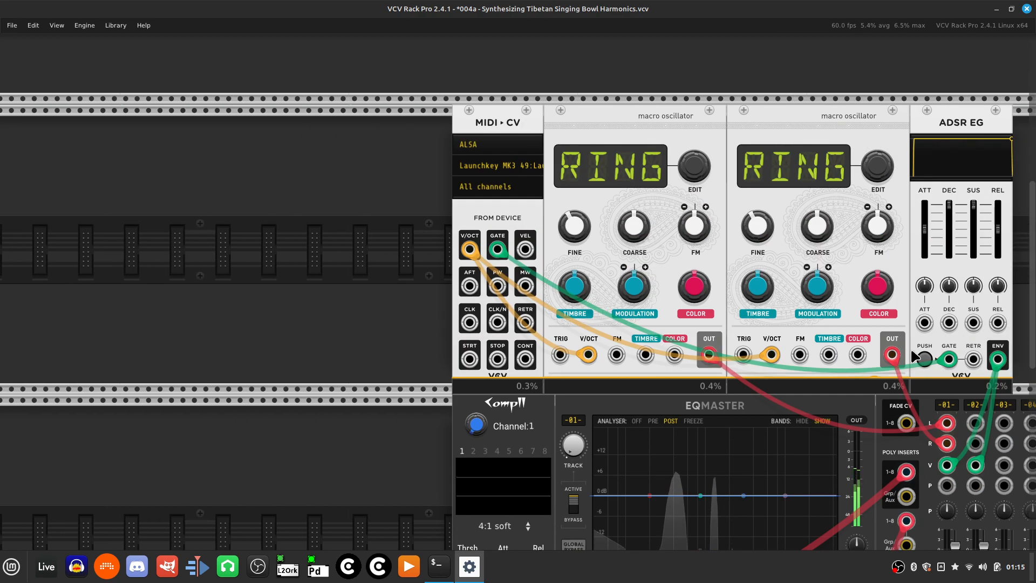
{"action": "scroll", "coordinate": [916, 357], "scroll_direction": "down", "scroll_amount": 5}
{"action": "scroll", "coordinate": [915, 357], "scroll_direction": "right", "scroll_amount": 5}
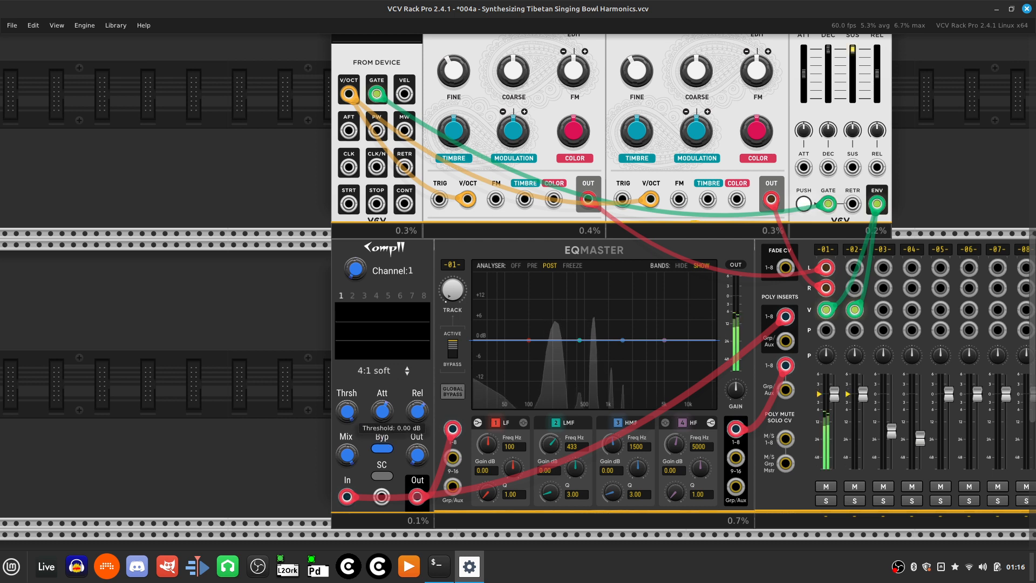
Lower the threshold of the compressor's channel 1 and switch off its bypass.
{"action": "left_click_drag", "start_coordinate": [347, 412], "coordinate": [347, 433]}
{"action": "left_click", "coordinate": [383, 448]}
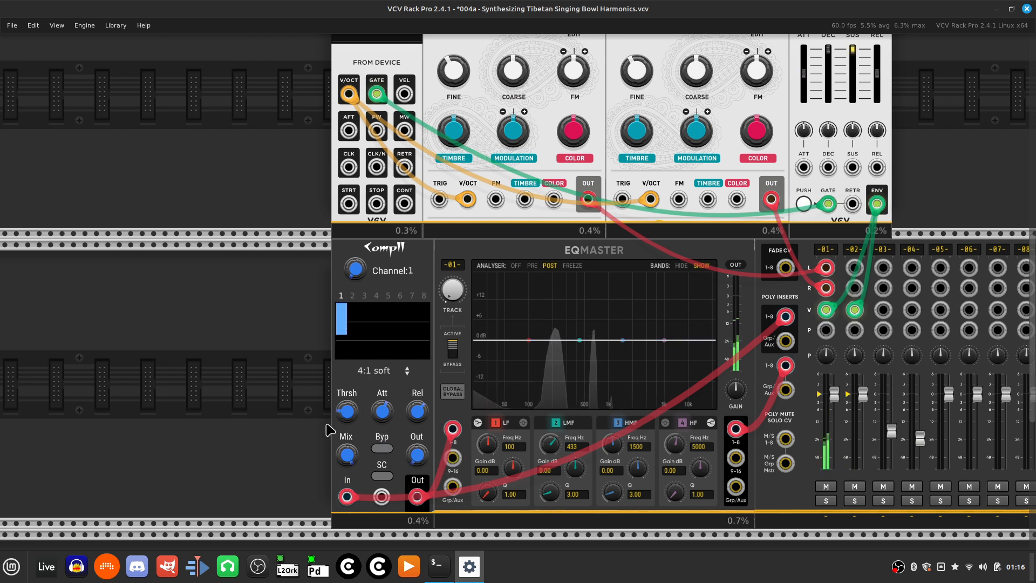
{"action": "left_click_drag", "start_coordinate": [349, 409], "coordinate": [348, 414]}
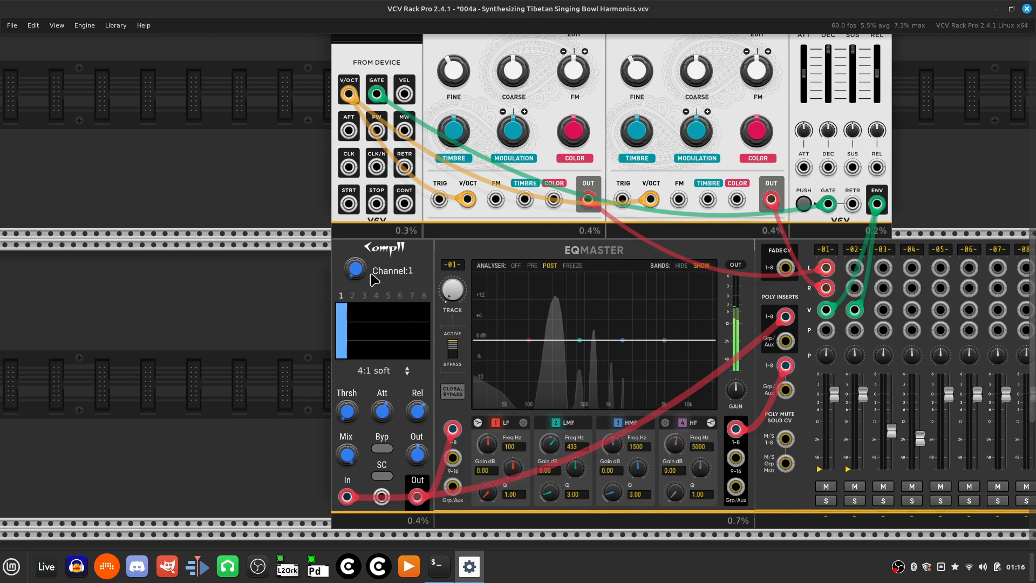
Switch the compressor to channel 2, turn off its bypass and lower its threshold.
{"action": "right_click", "coordinate": [349, 275]}
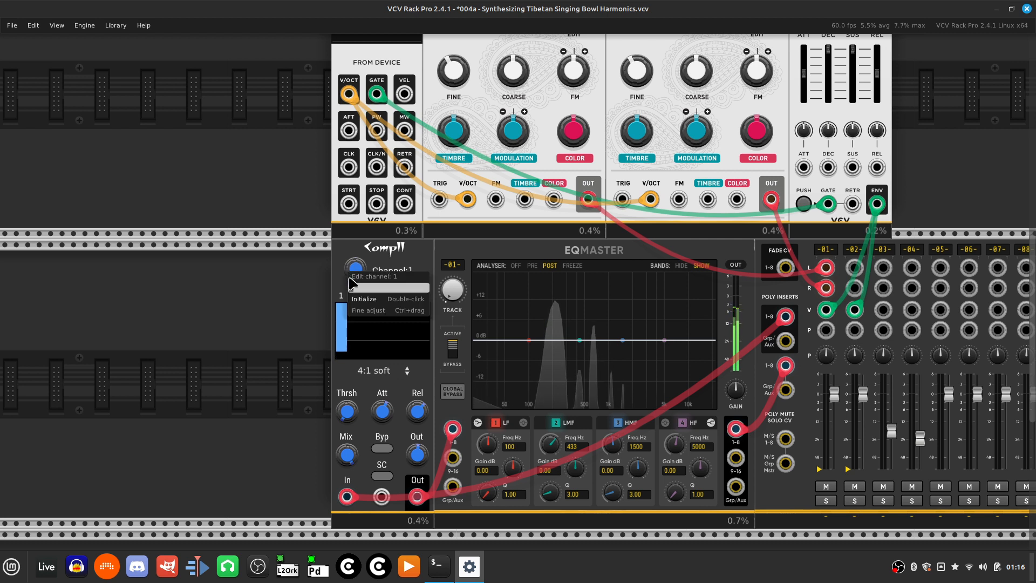
{"action": "type", "text": "2"}
{"action": "key", "text": "Return"}
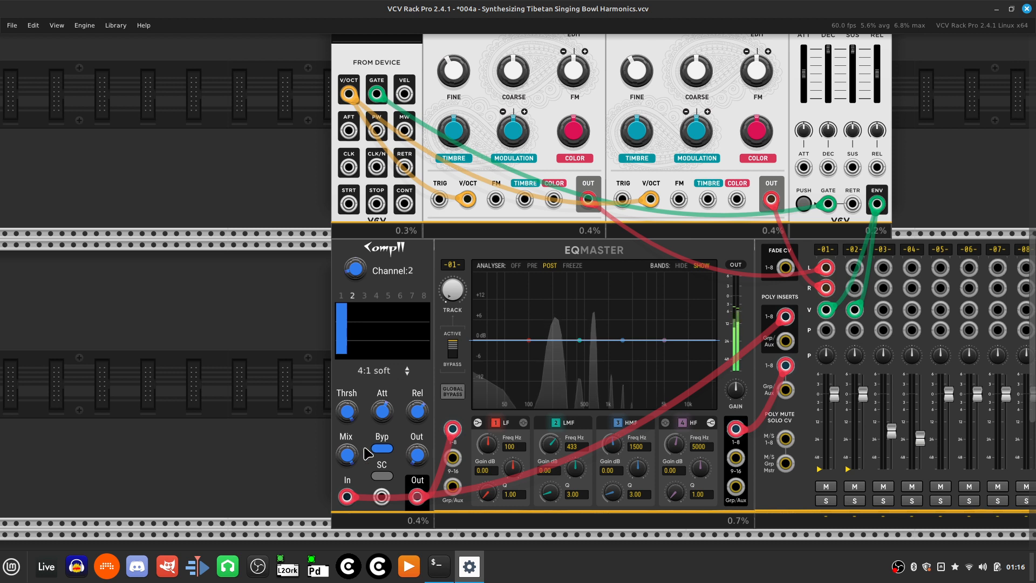
{"action": "left_click", "coordinate": [383, 449]}
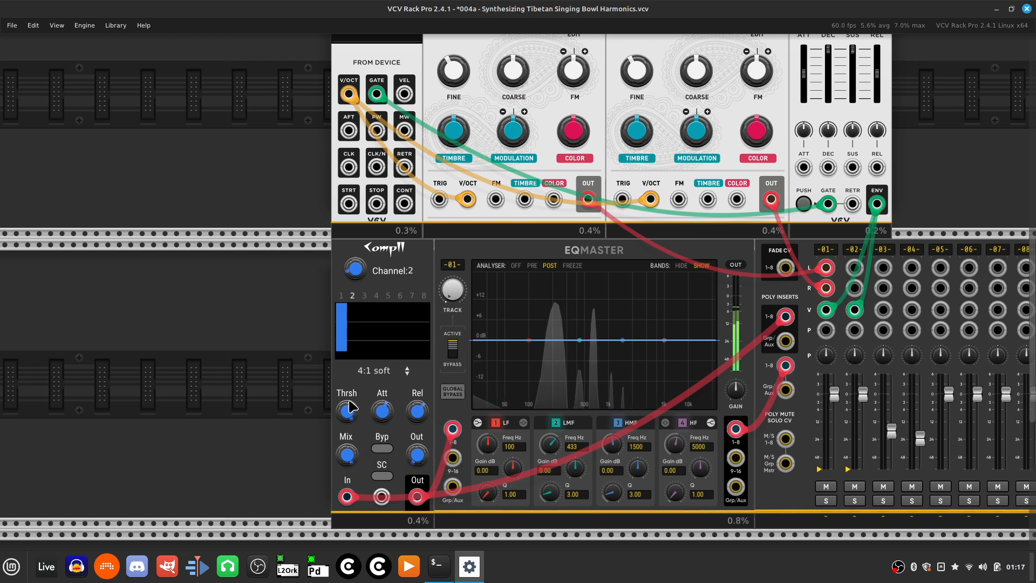
{"action": "left_click_drag", "start_coordinate": [350, 403], "coordinate": [352, 407]}
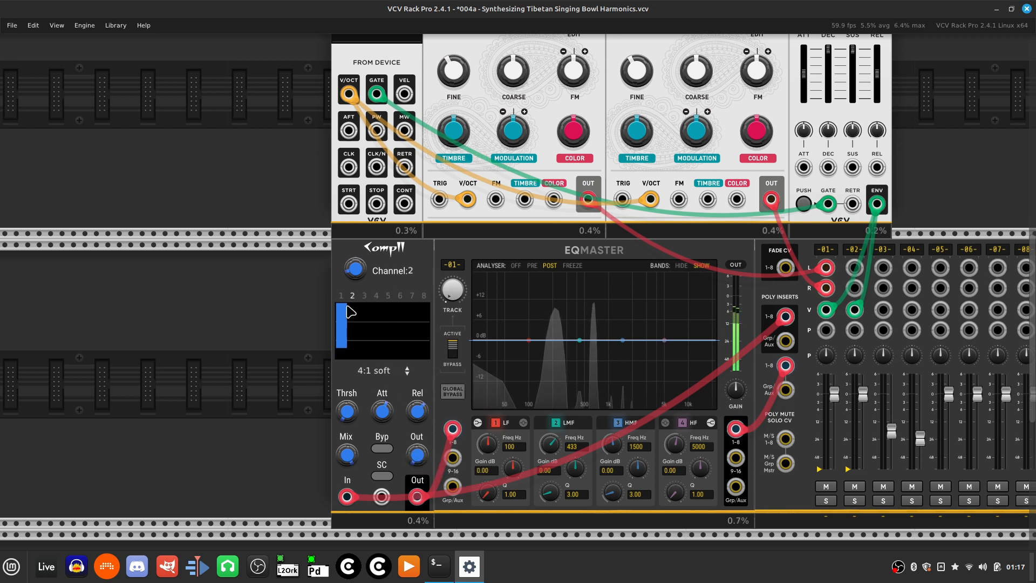
Return the compressor to channel 1 and try to copy its makeup gain value.
{"action": "right_click", "coordinate": [357, 263]}
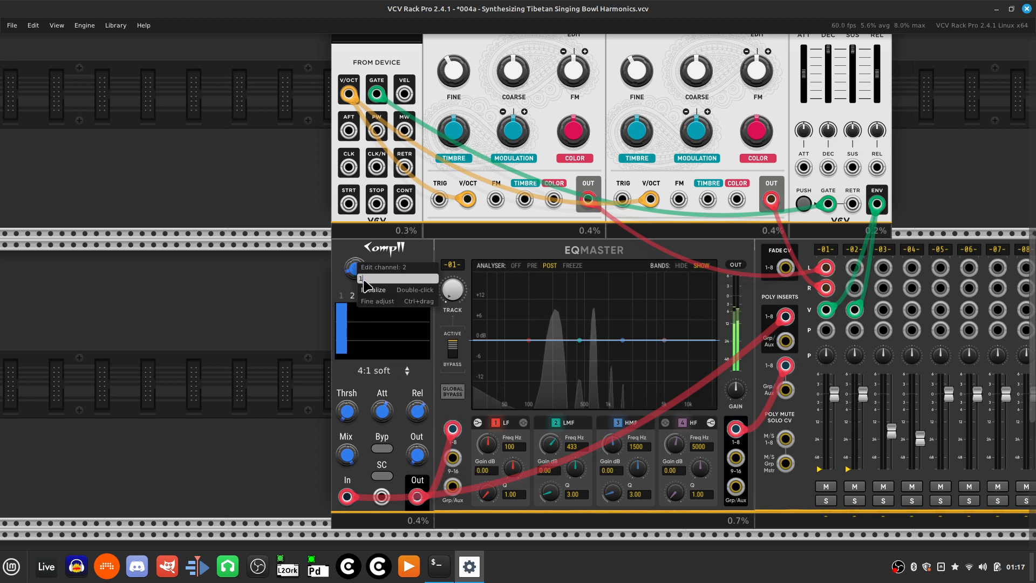
{"action": "key", "text": "Return"}
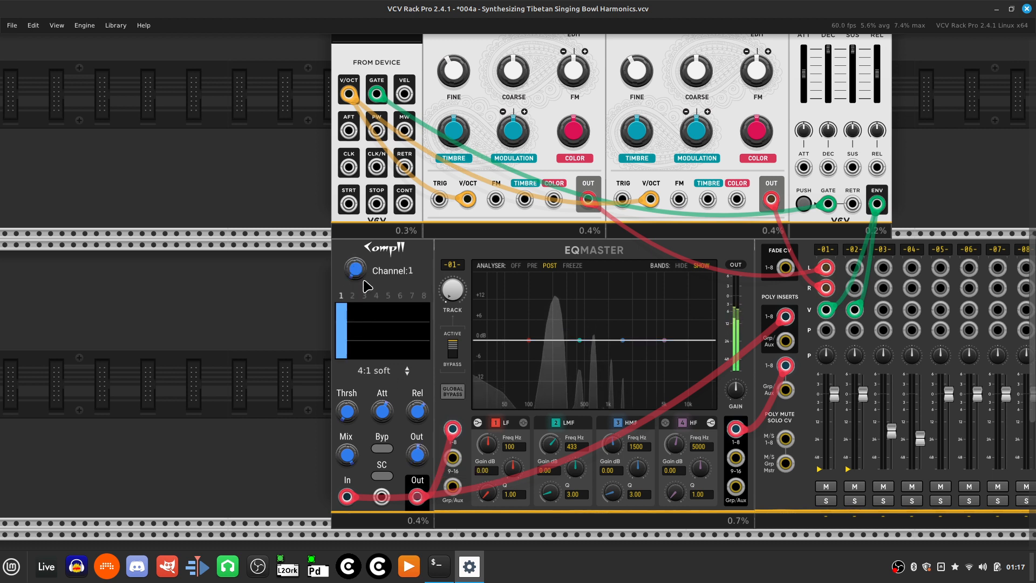
{"action": "right_click", "coordinate": [421, 457]}
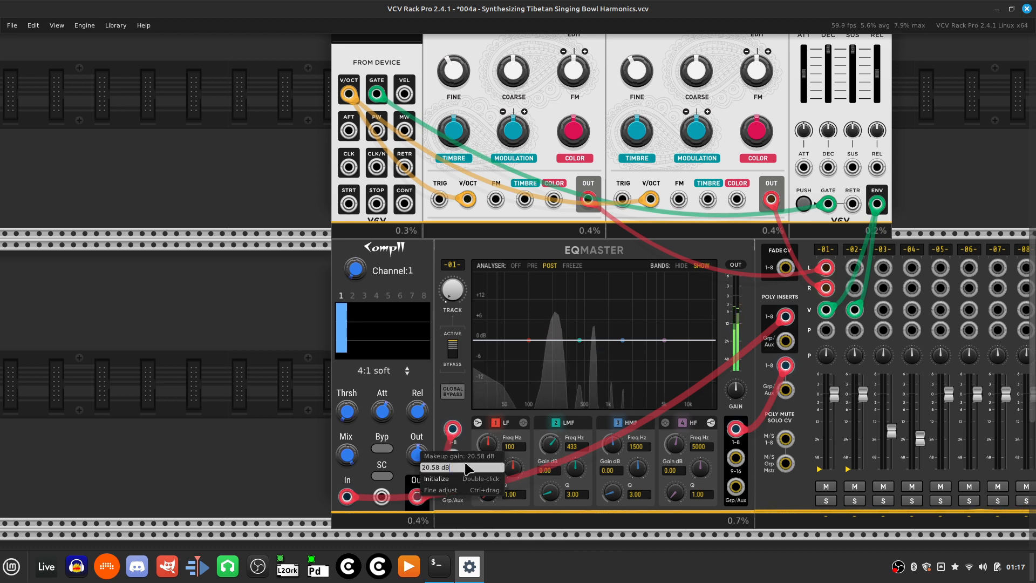
{"action": "left_click_drag", "start_coordinate": [465, 469], "coordinate": [399, 471]}
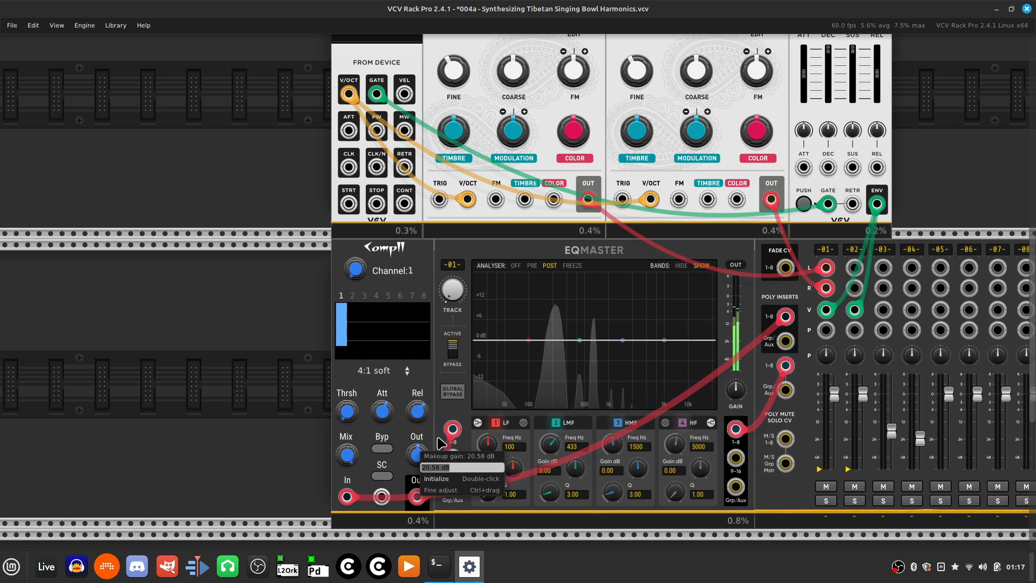
{"action": "left_click", "coordinate": [419, 410]}
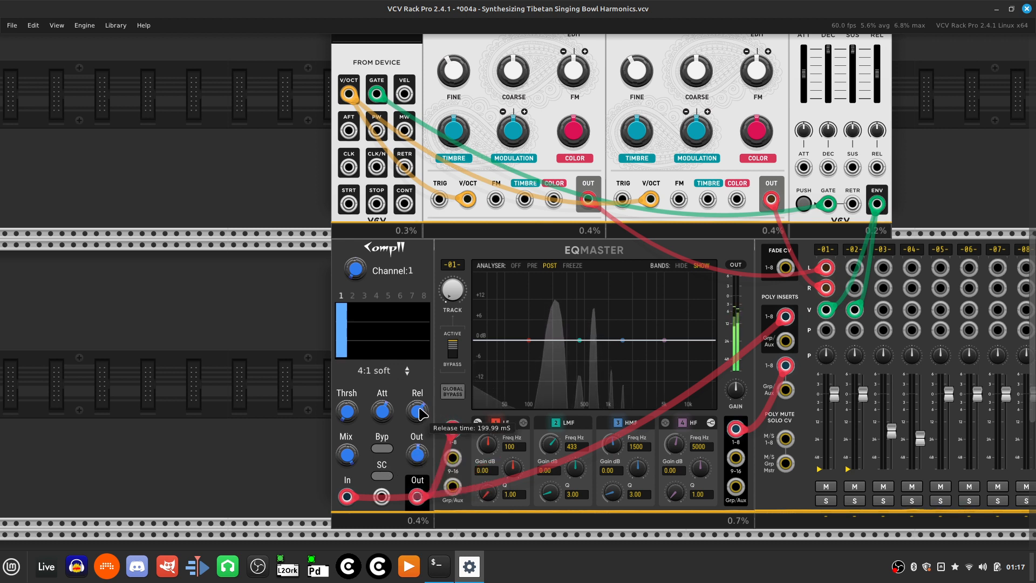
Select compressor channel 2 and try to replace its makeup gain with the value copied from channel 1.
{"action": "right_click", "coordinate": [358, 271]}
{"action": "type", "text": "2"}
{"action": "key", "text": "Return"}
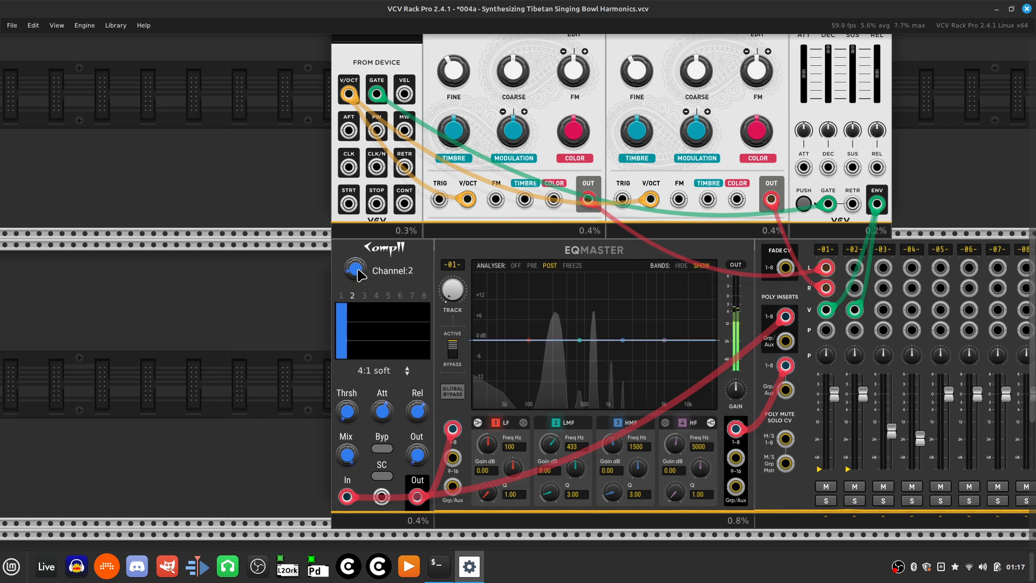
{"action": "right_click", "coordinate": [422, 460]}
{"action": "key", "text": "BackSpace"}
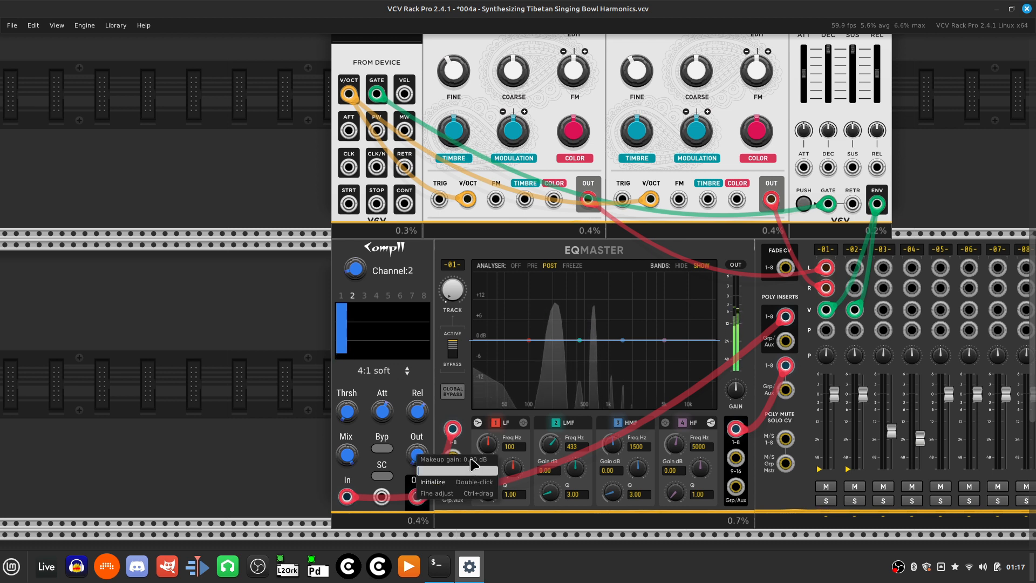
{"action": "key", "text": "Return"}
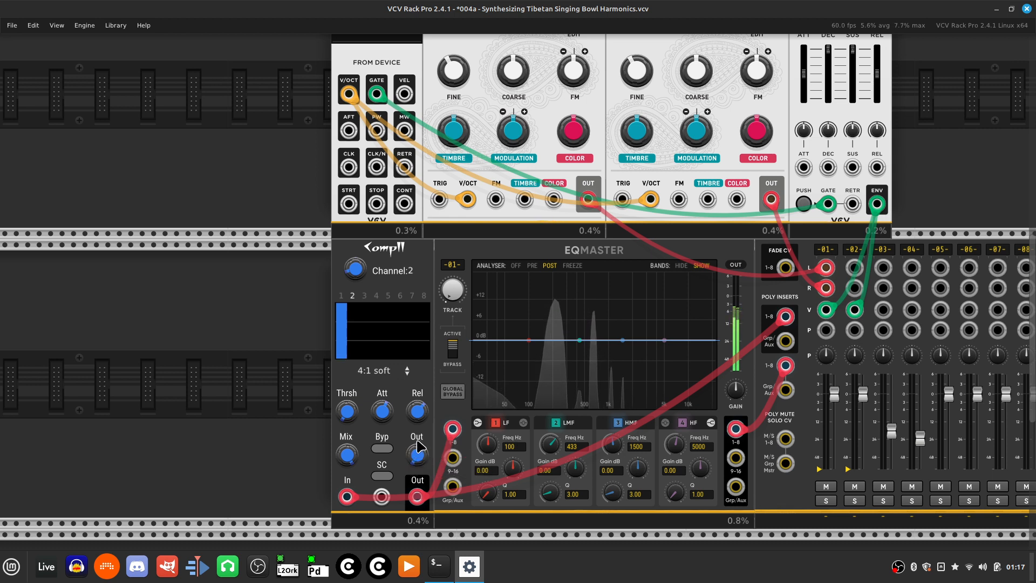
{"action": "right_click", "coordinate": [418, 453]}
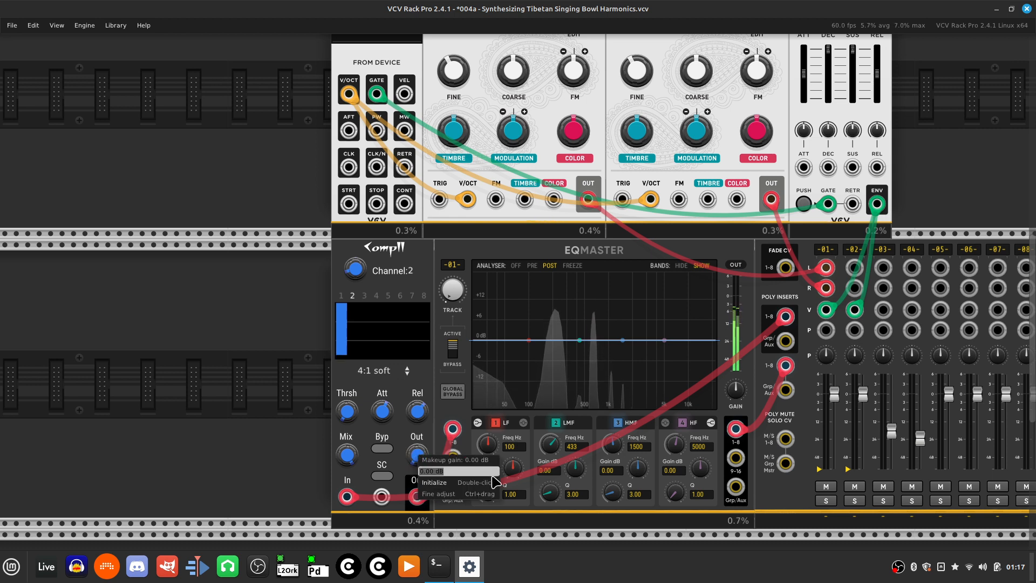
{"action": "left_click", "coordinate": [468, 471]}
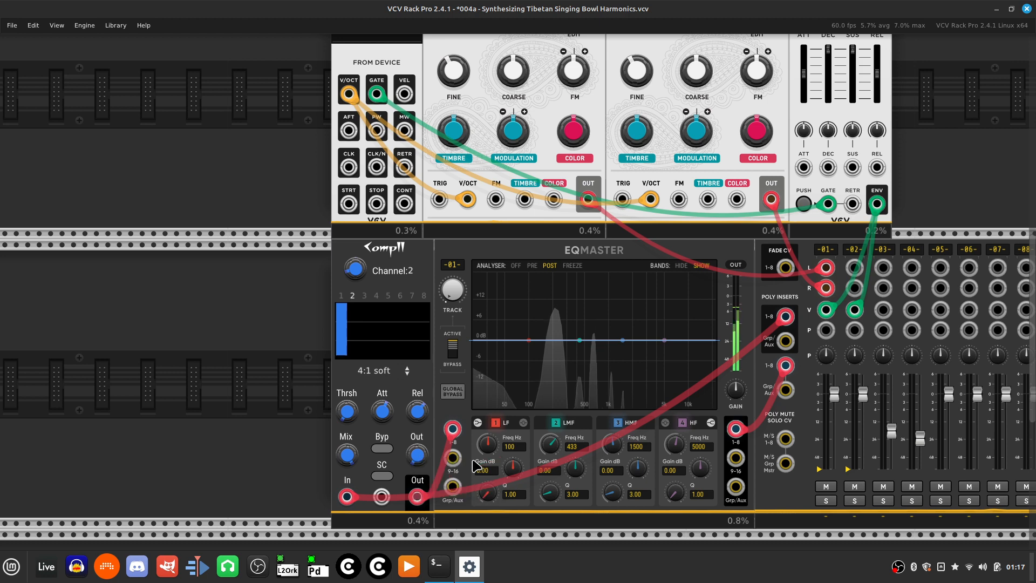
{"action": "key", "text": "Return"}
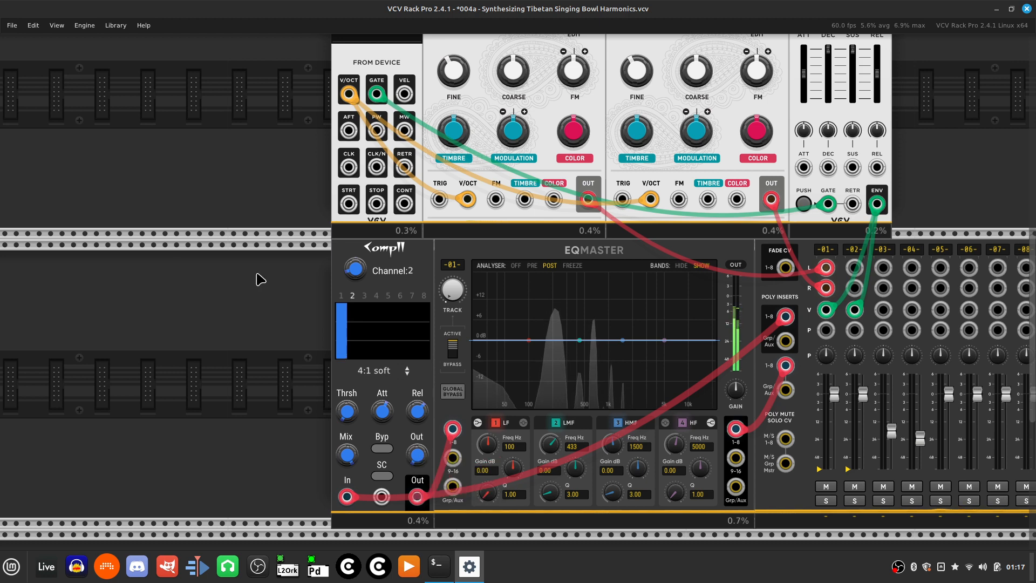
Switch the compressor back to channel 1 and copy its makeup gain value.
{"action": "scroll", "coordinate": [259, 279], "scroll_direction": "up", "scroll_amount": 3}
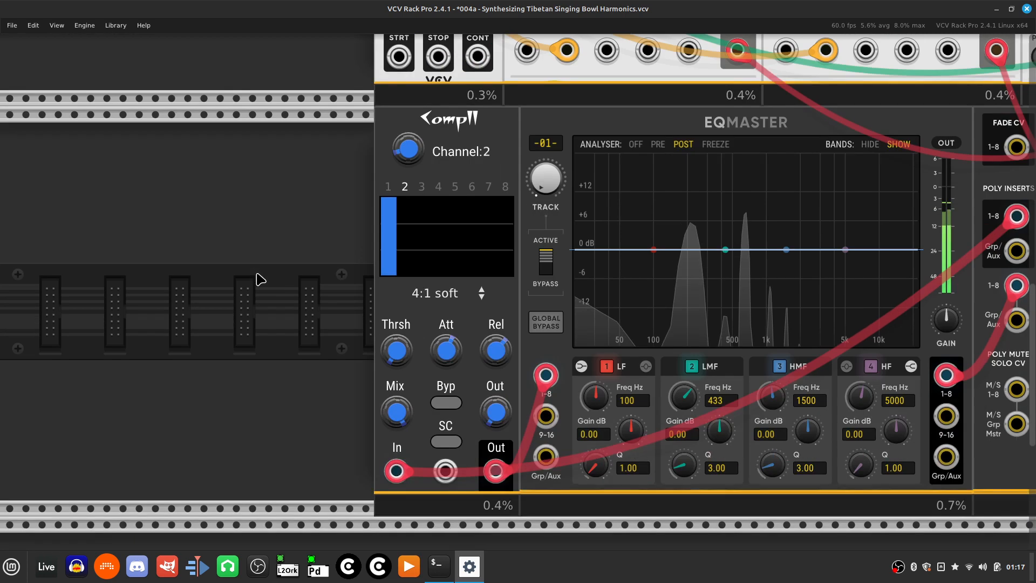
{"action": "right_click", "coordinate": [409, 155]}
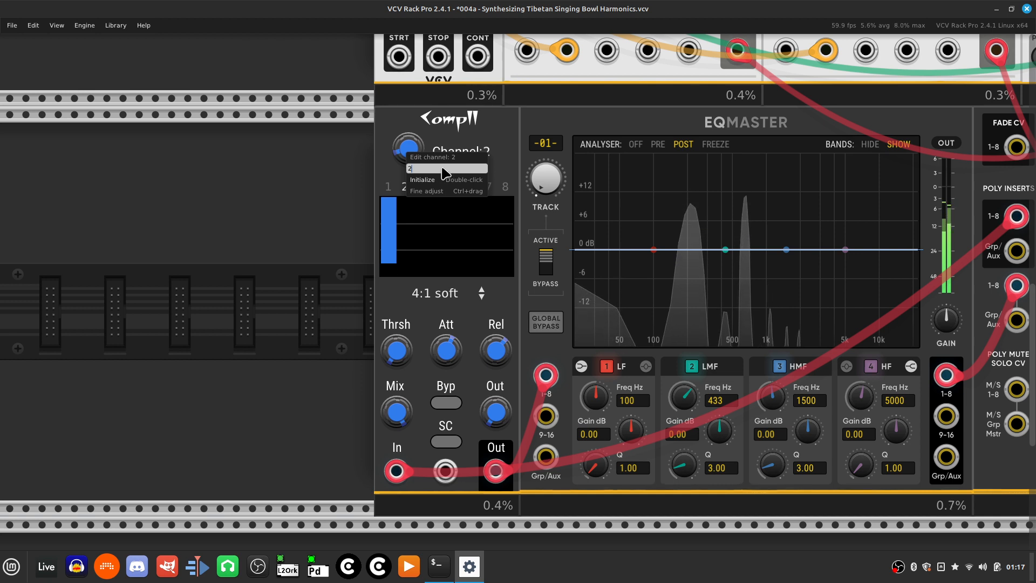
{"action": "type", "text": "1"}
{"action": "key", "text": "Return"}
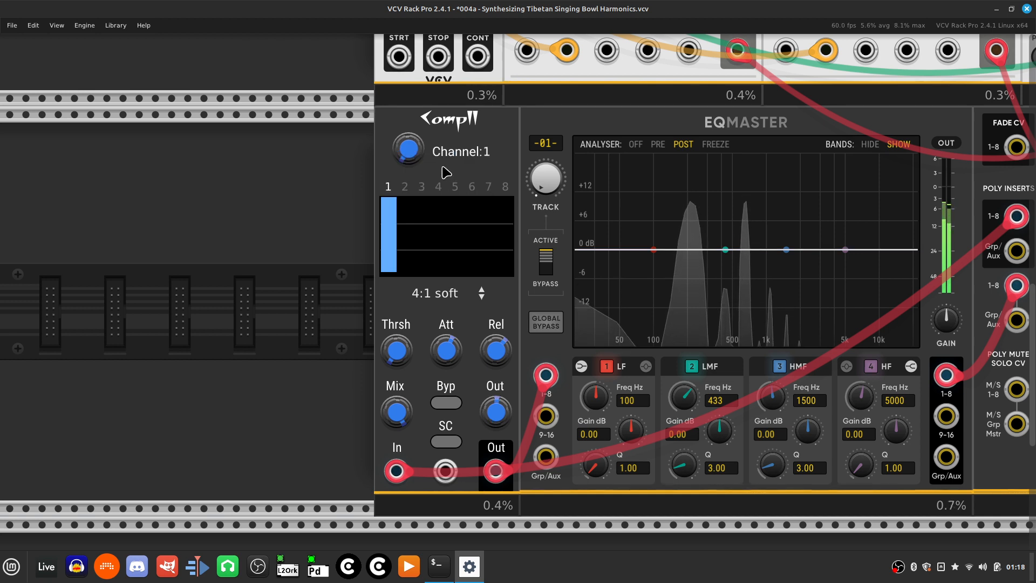
{"action": "right_click", "coordinate": [502, 417]}
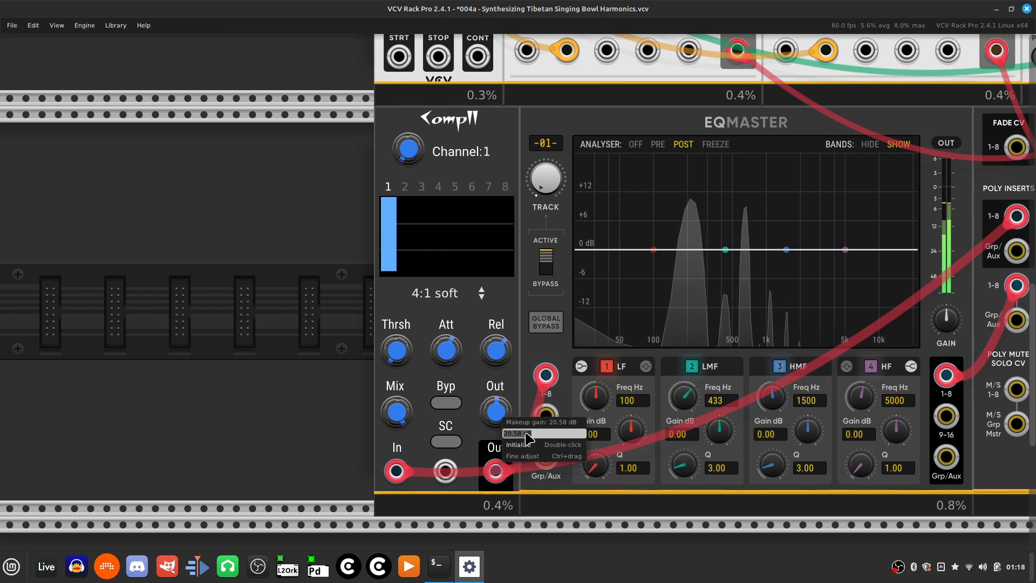
{"action": "left_click", "coordinate": [474, 384]}
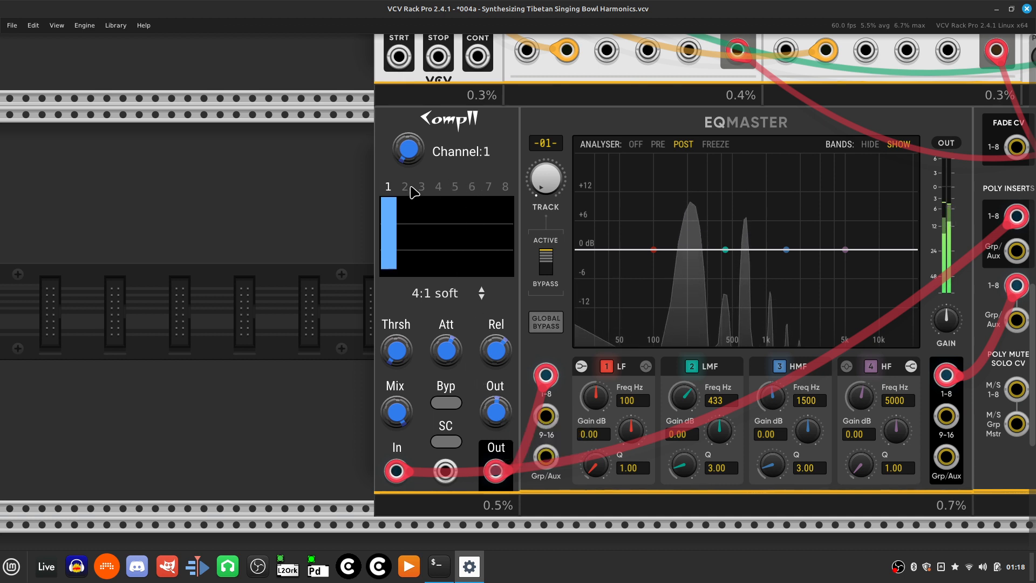
Select channel 2 on the compressor and set its makeup gain to 20.58 dB.
{"action": "right_click", "coordinate": [413, 156]}
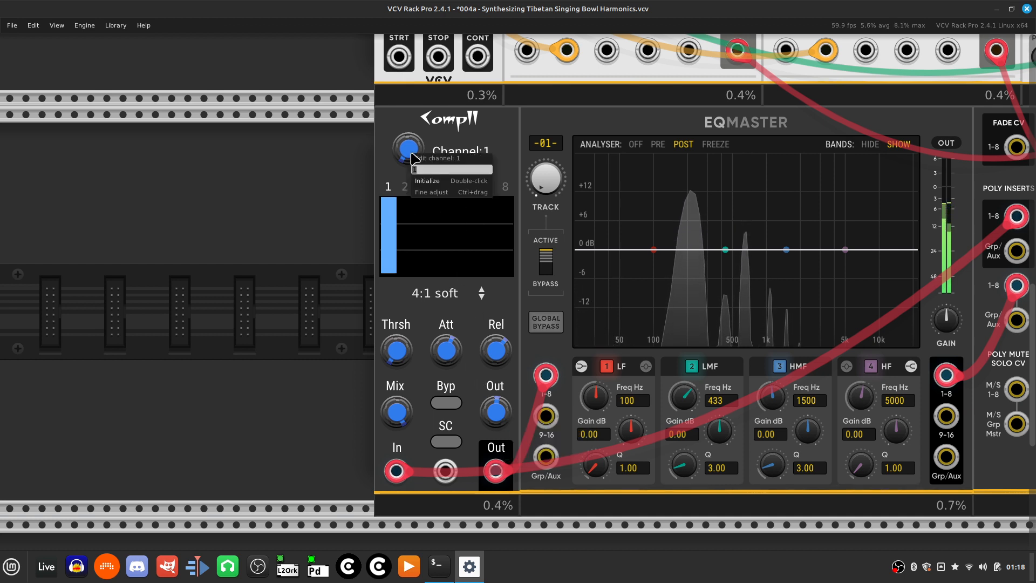
{"action": "type", "text": "2"}
{"action": "key", "text": "Return"}
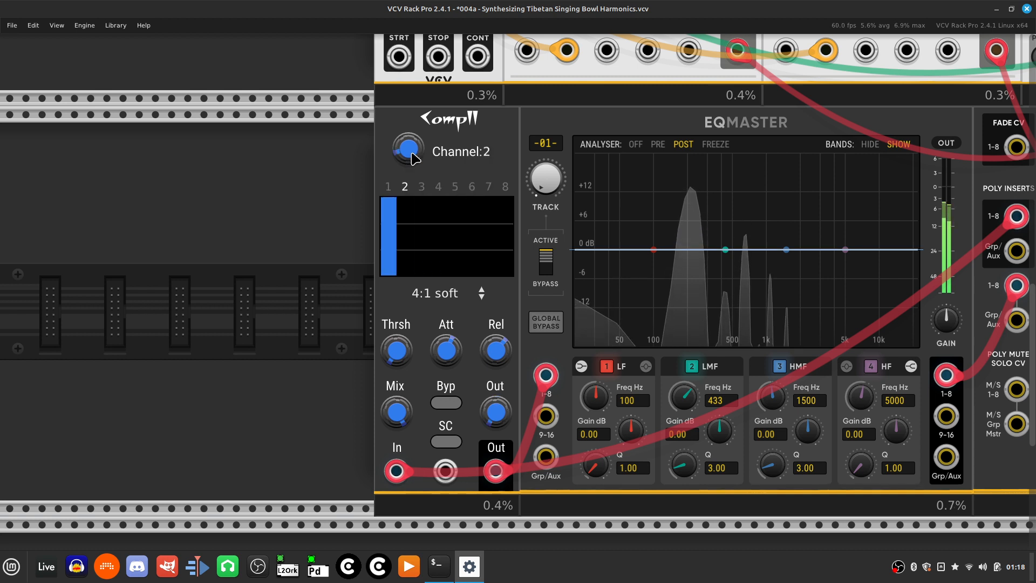
{"action": "right_click", "coordinate": [498, 415]}
{"action": "key", "text": "BackSpace"}
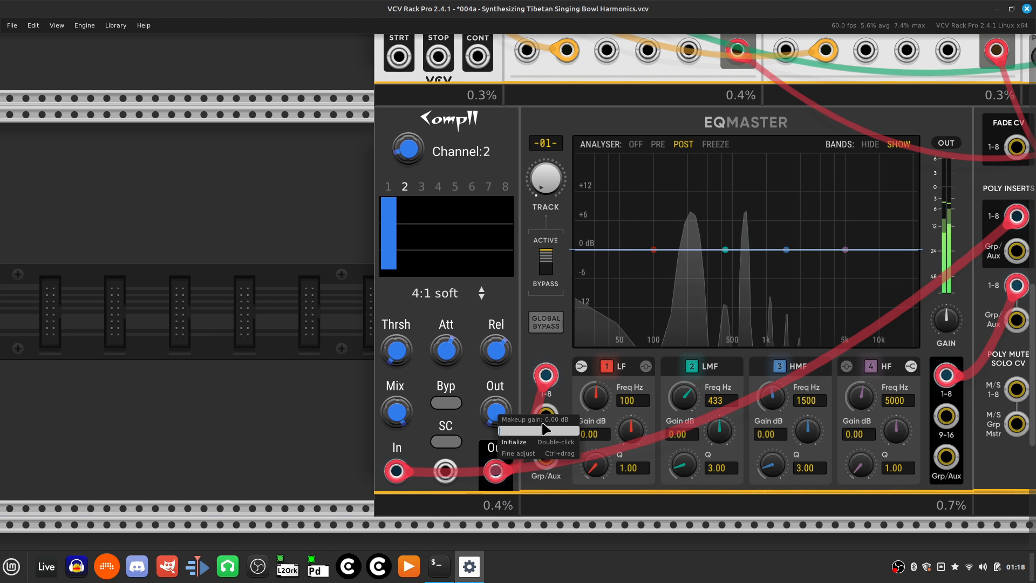
{"action": "type", "text": "20.58 dB"}
{"action": "key", "text": "Return"}
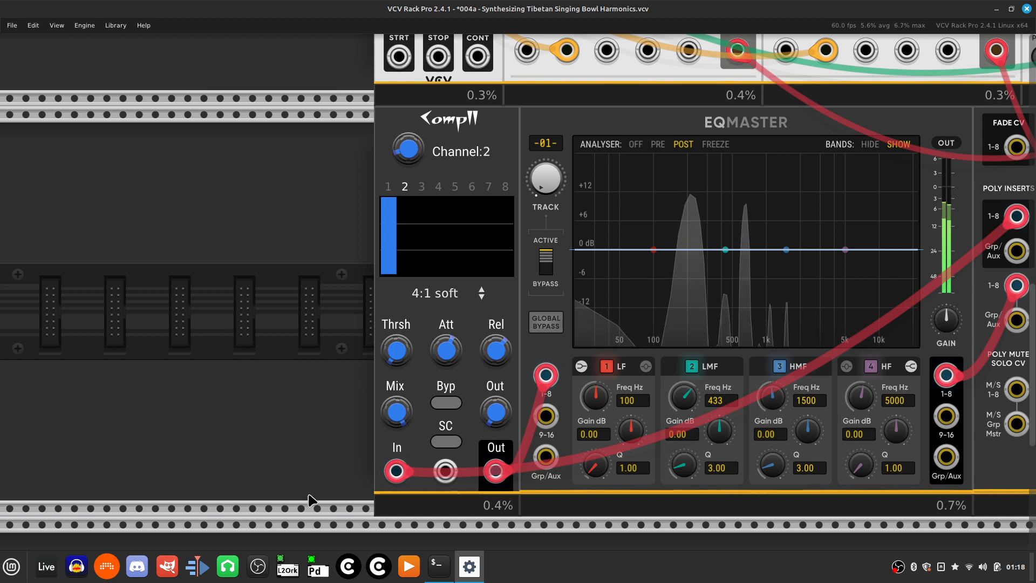
Examine the compressor settings, the EQMASTER analyser, the mixer channel and master levels, and the oscillators with the ADSR EG.
{"action": "mouse_move", "coordinate": [497, 421]}
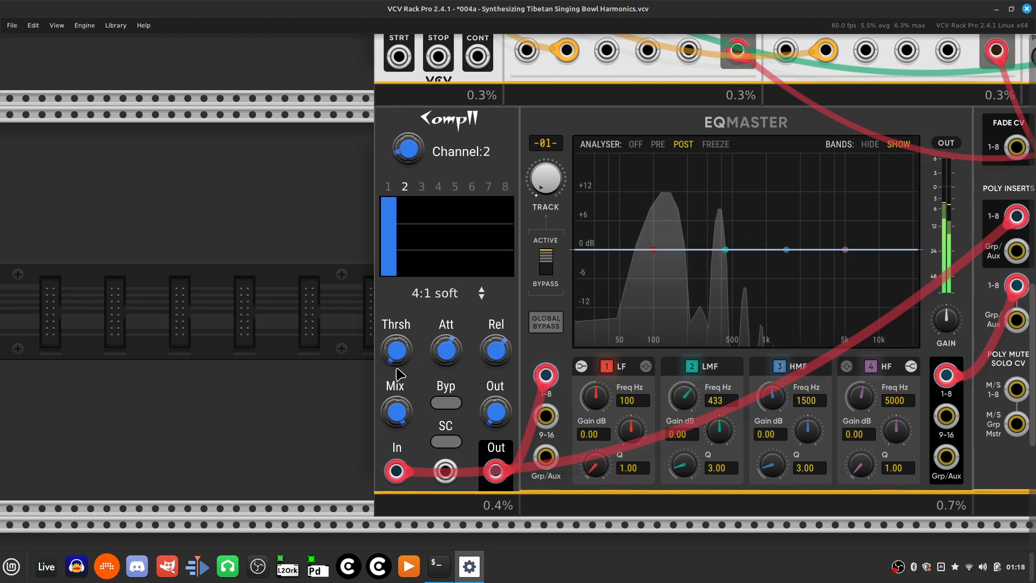
{"action": "mouse_move", "coordinate": [397, 369]}
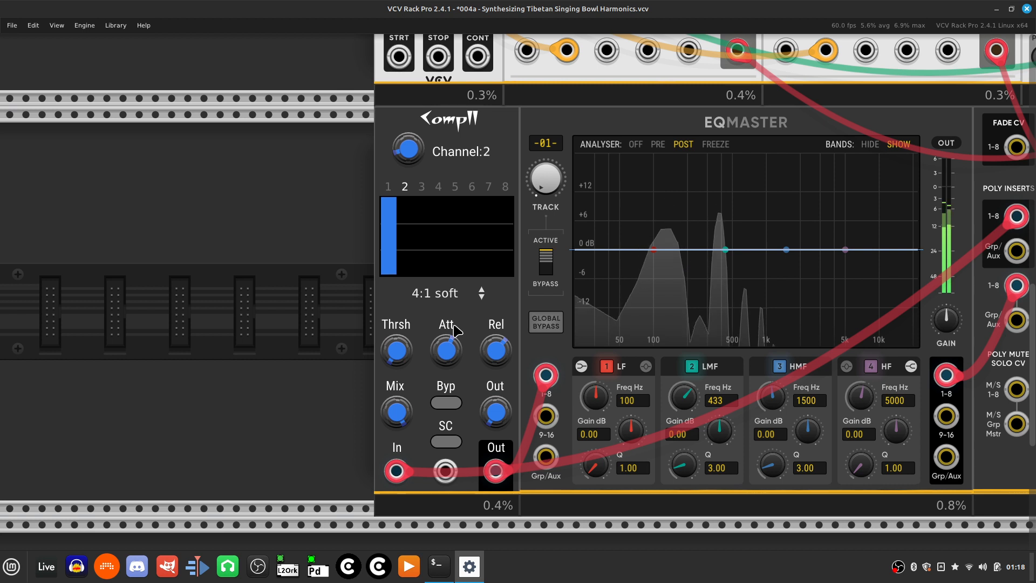
{"action": "scroll", "coordinate": [455, 329], "scroll_direction": "right", "scroll_amount": 8}
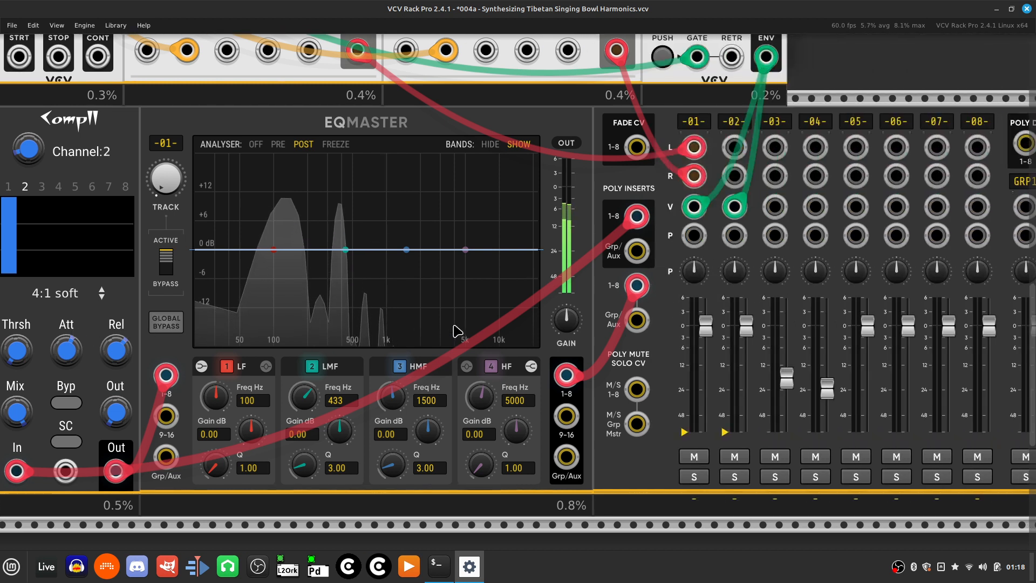
{"action": "scroll", "coordinate": [455, 329], "scroll_direction": "left", "scroll_amount": 3}
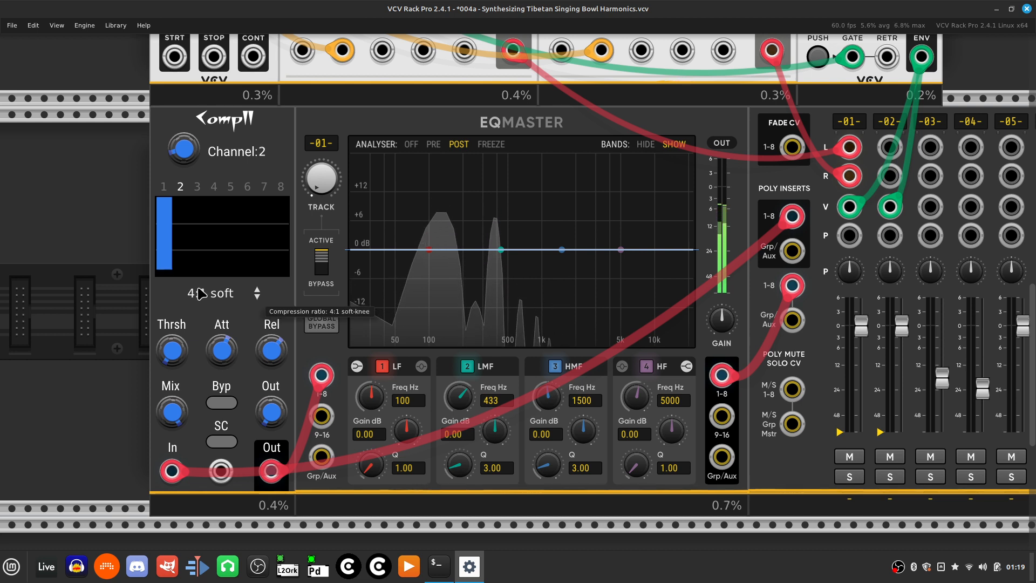
{"action": "scroll", "coordinate": [219, 291], "scroll_direction": "right", "scroll_amount": 5}
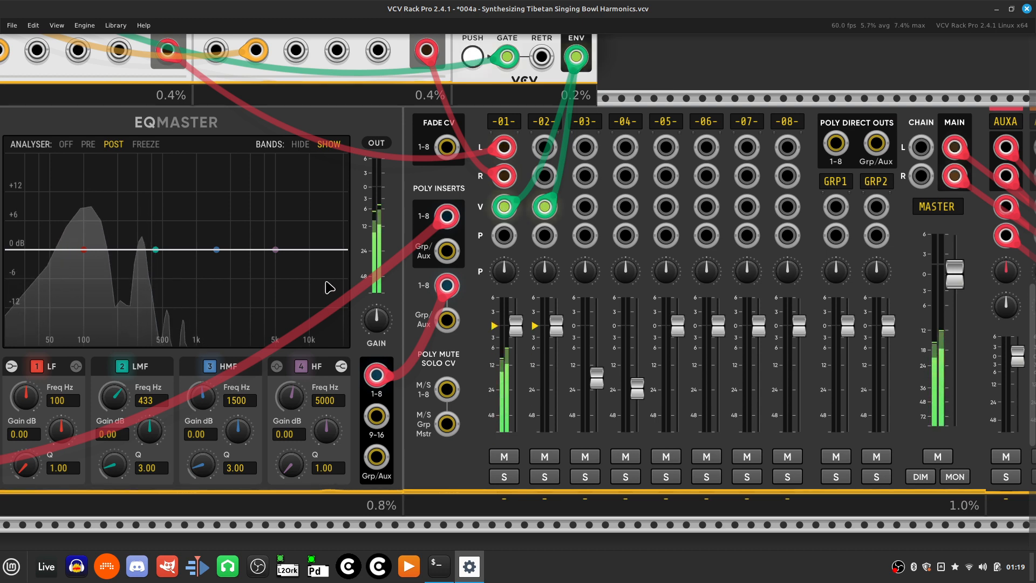
{"action": "scroll", "coordinate": [330, 288], "scroll_direction": "left", "scroll_amount": 4}
{"action": "scroll", "coordinate": [329, 287], "scroll_direction": "up", "scroll_amount": 2}
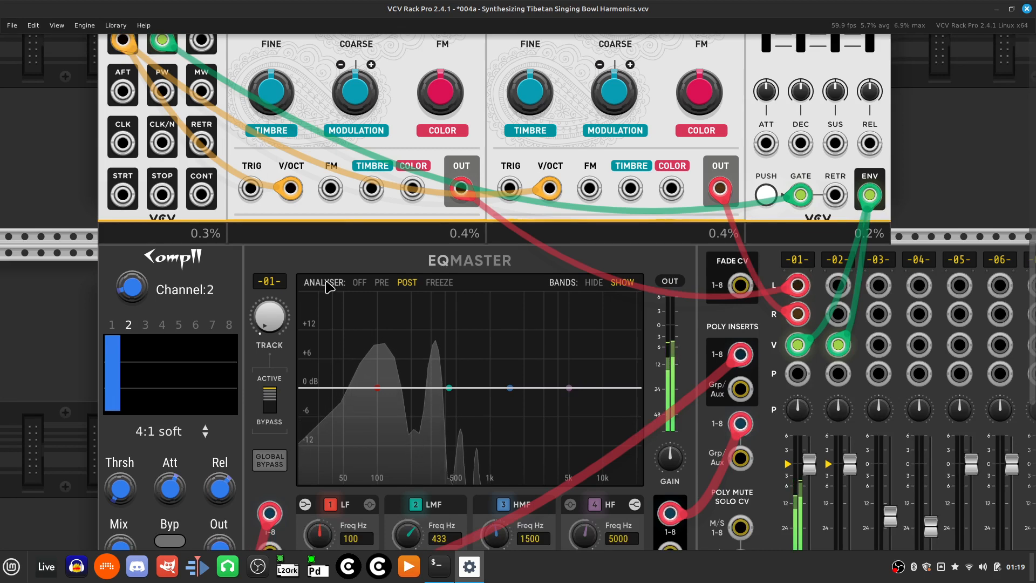
{"action": "scroll", "coordinate": [329, 286], "scroll_direction": "right", "scroll_amount": 10}
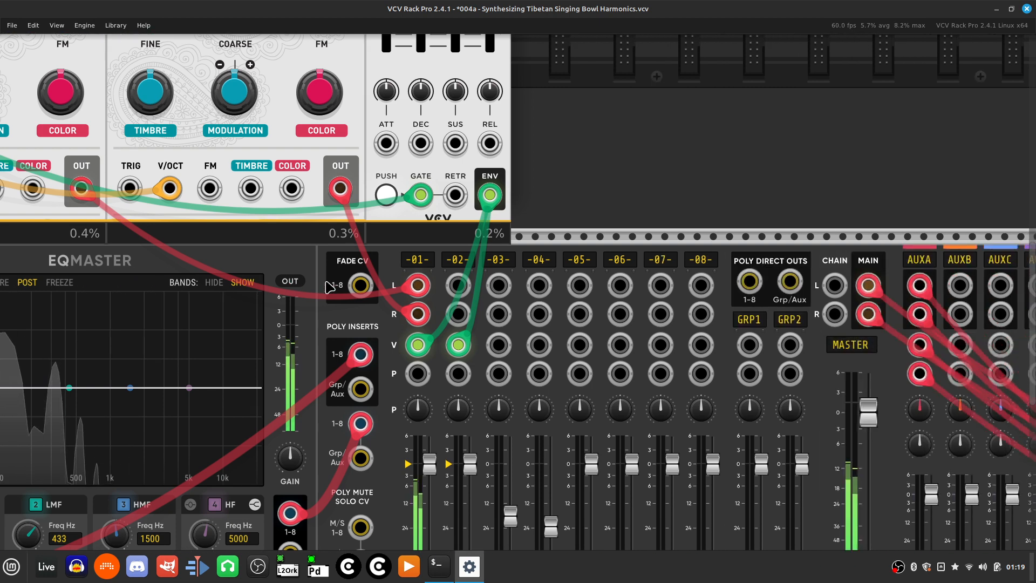
{"action": "scroll", "coordinate": [330, 286], "scroll_direction": "down", "scroll_amount": 3}
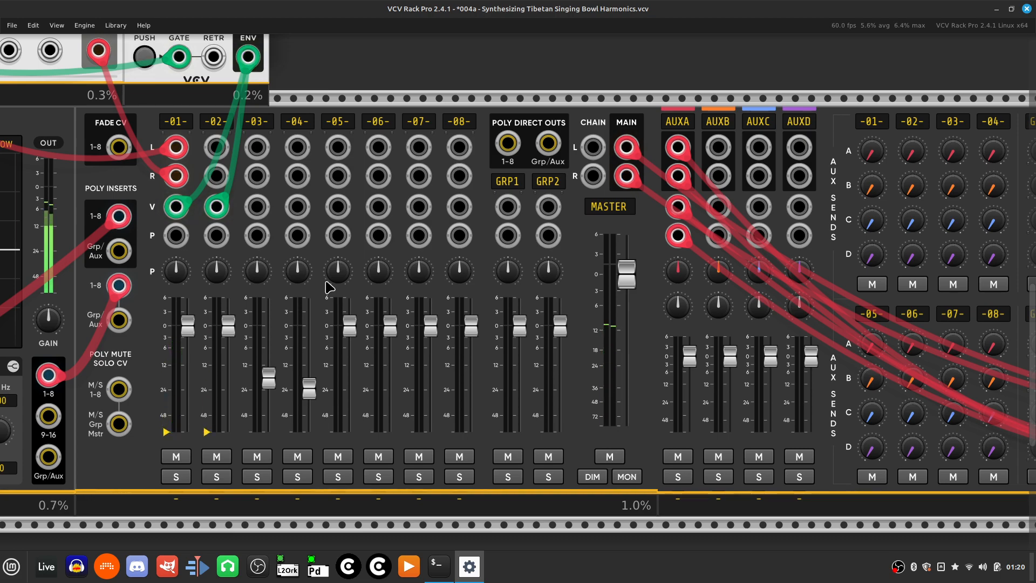
{"action": "scroll", "coordinate": [329, 286], "scroll_direction": "up", "scroll_amount": 10}
{"action": "scroll", "coordinate": [329, 286], "scroll_direction": "left", "scroll_amount": 5}
{"action": "scroll", "coordinate": [329, 286], "scroll_direction": "down", "scroll_amount": 2}
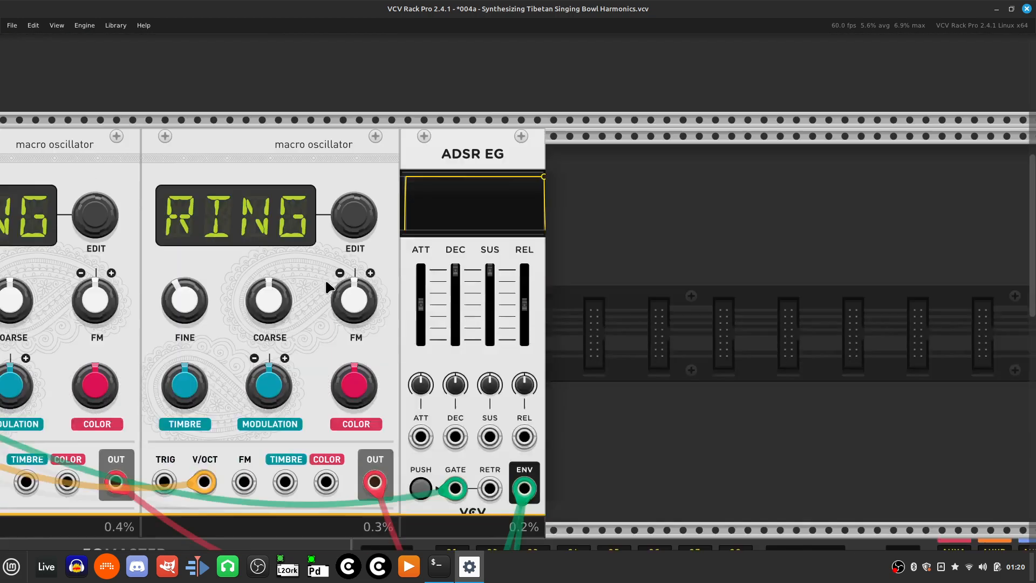
Lengthen the ADSR EG's envelope by raising its attack to about 3500 ms and increasing its release well above 100 ms.
{"action": "scroll", "coordinate": [327, 282], "scroll_direction": "down", "scroll_amount": 2}
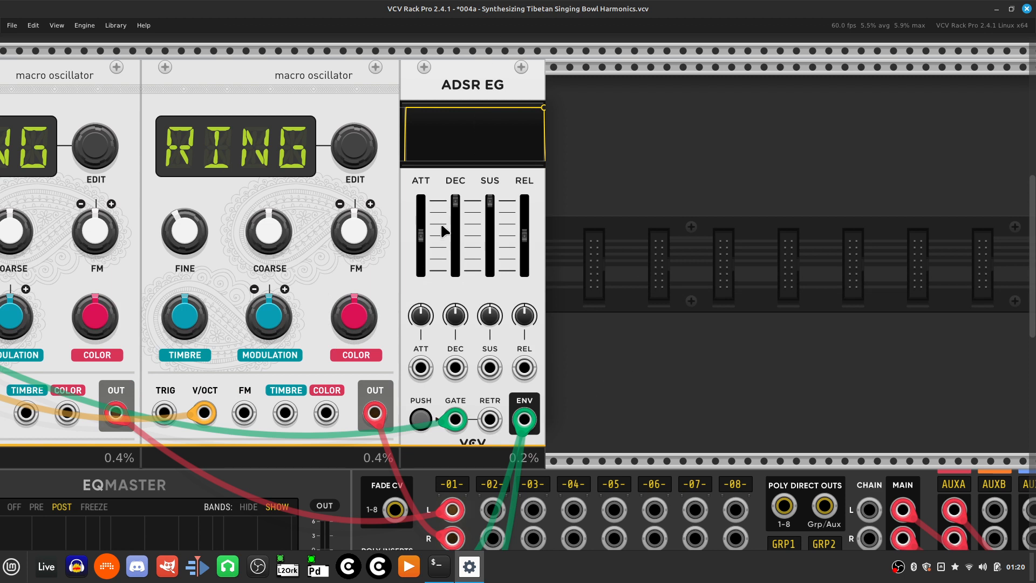
{"action": "mouse_move", "coordinate": [426, 226]}
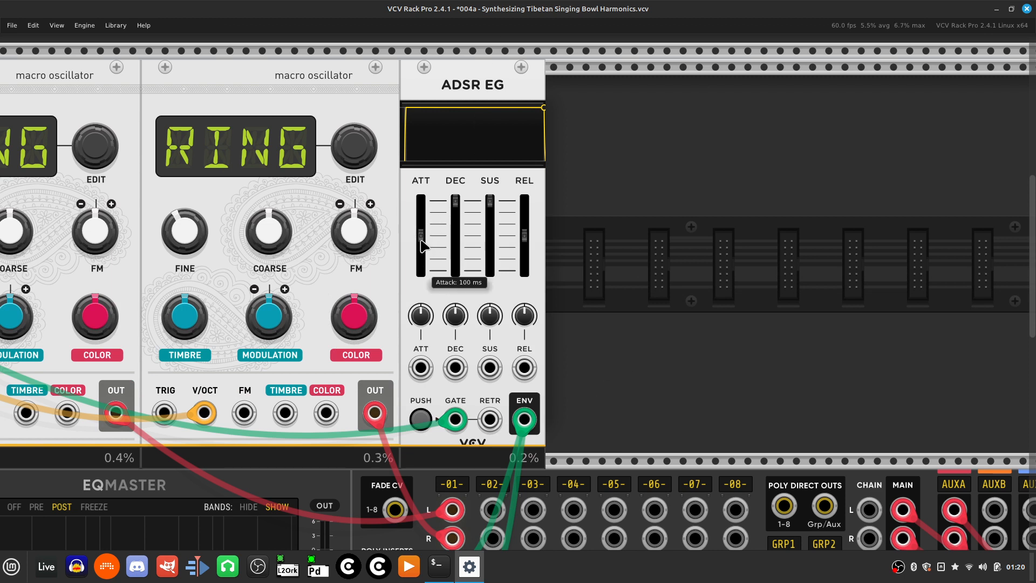
{"action": "left_click_drag", "start_coordinate": [421, 236], "coordinate": [422, 205]}
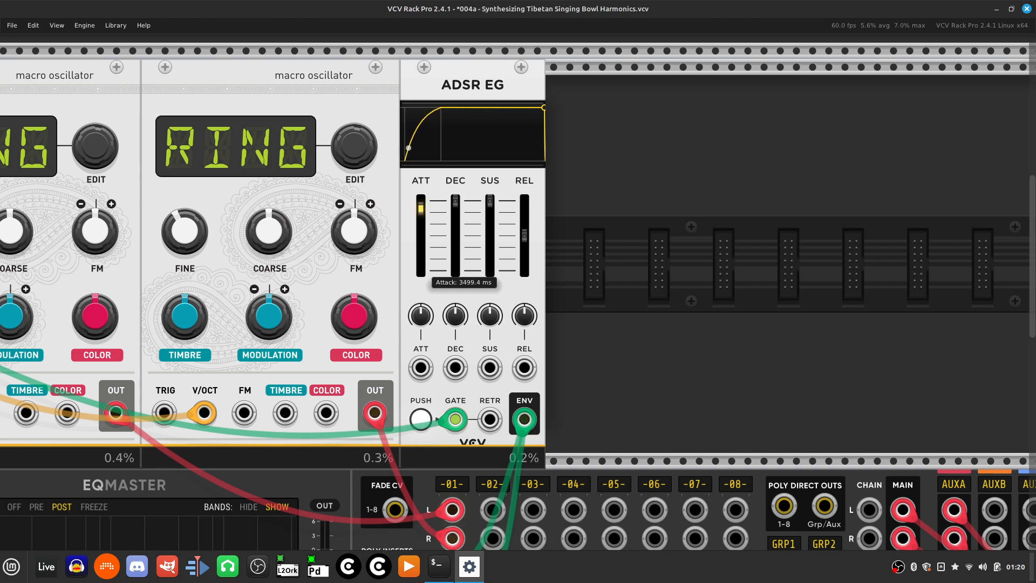
{"action": "mouse_move", "coordinate": [525, 236]}
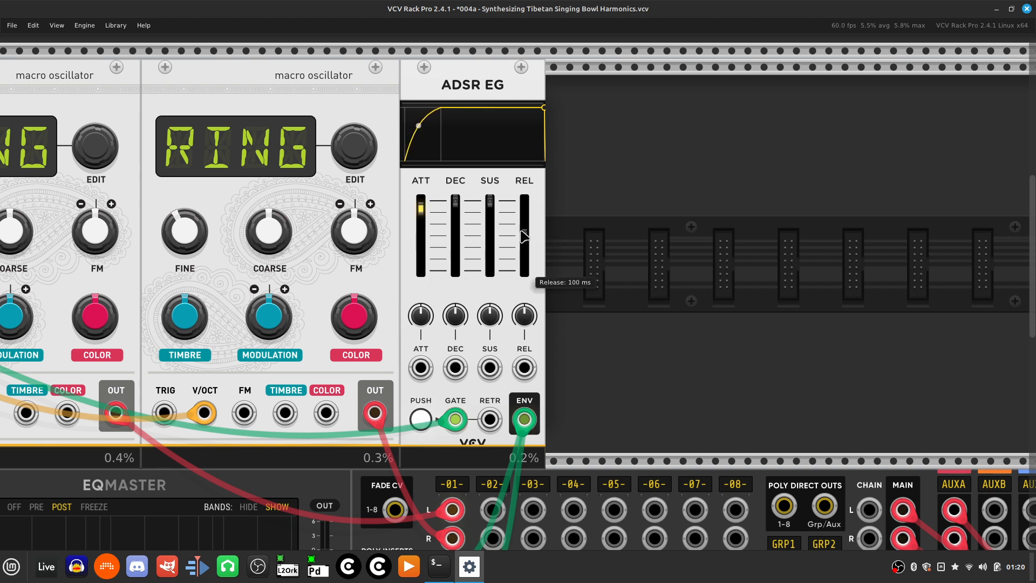
{"action": "left_click_drag", "start_coordinate": [526, 238], "coordinate": [526, 219]}
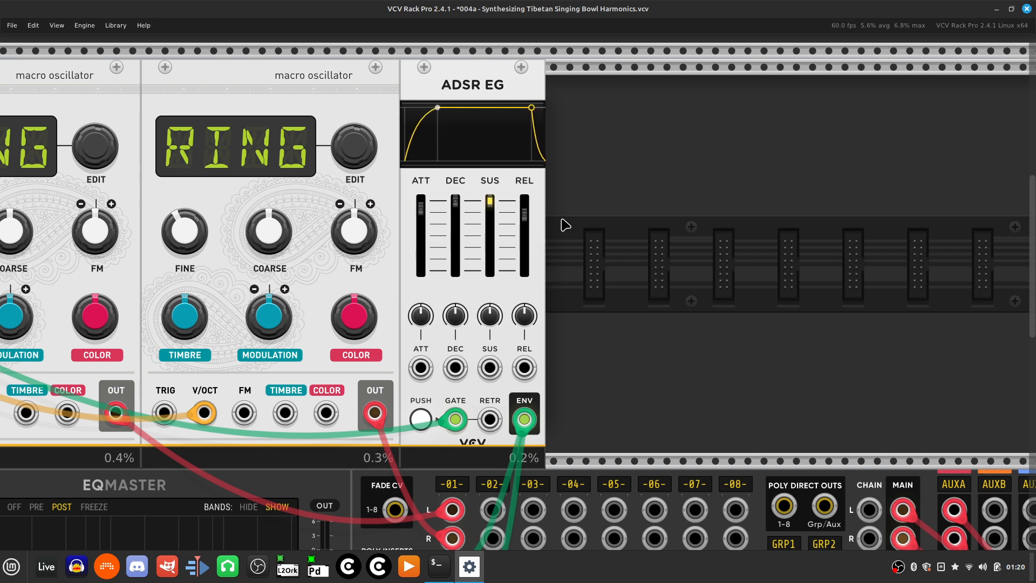
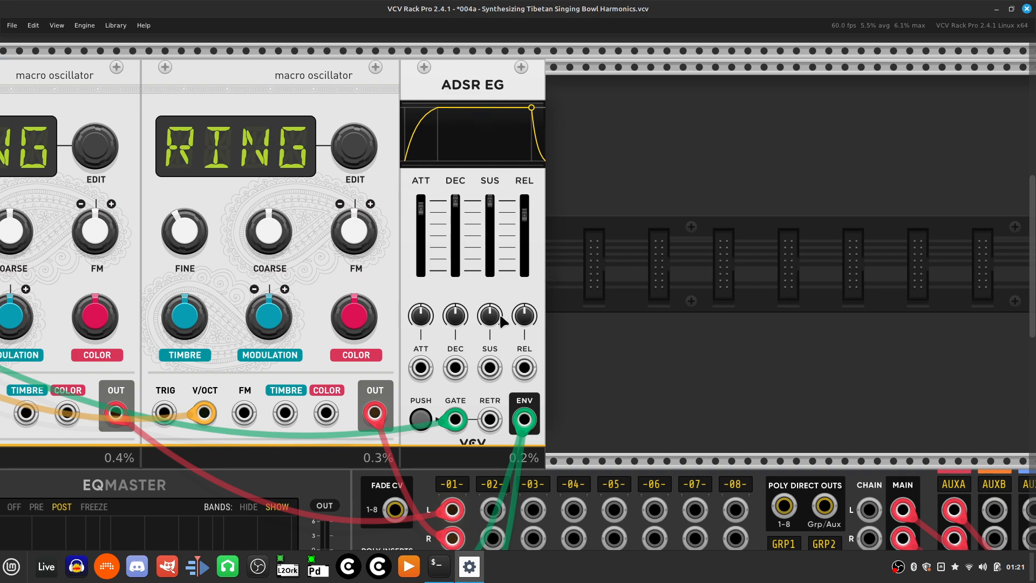
Examine the two RING macro oscillators, the ADSR EG and their cabling to the MIDI-CV module and the mixer.
{"action": "scroll", "coordinate": [501, 314], "scroll_direction": "down", "scroll_amount": 3}
{"action": "scroll", "coordinate": [501, 313], "scroll_direction": "down", "scroll_amount": 3}
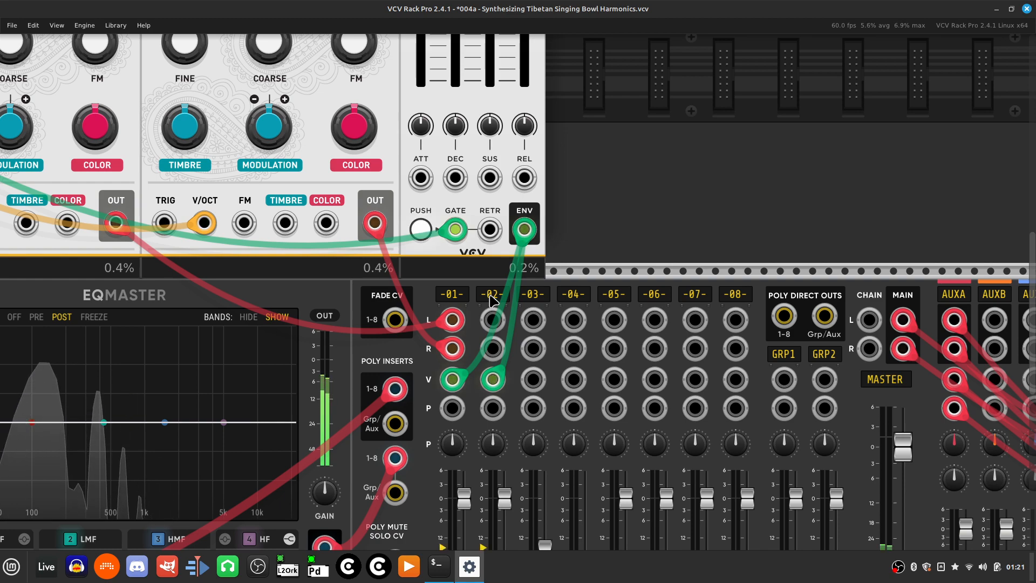
{"action": "scroll", "coordinate": [492, 300], "scroll_direction": "up", "scroll_amount": 7}
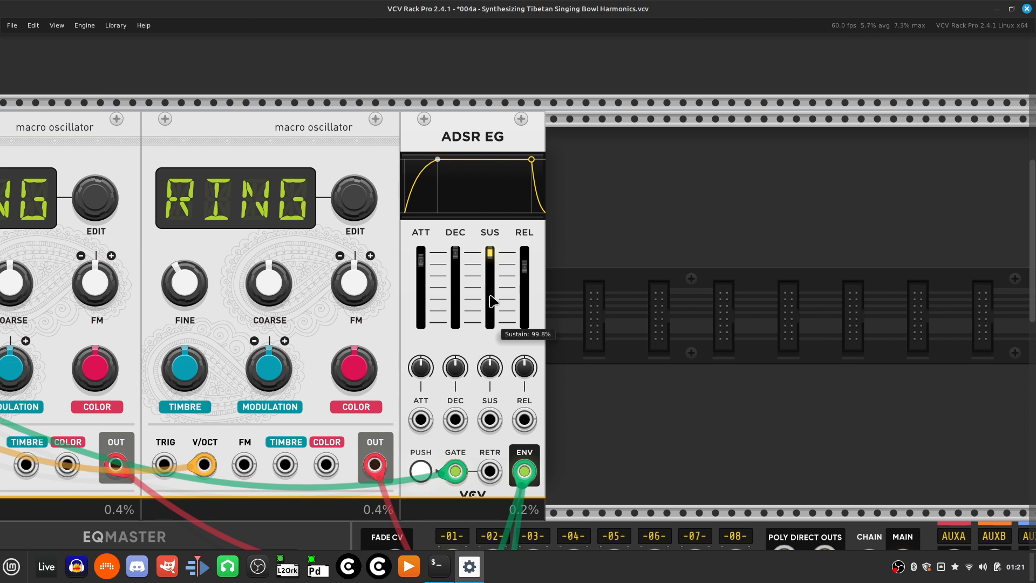
{"action": "scroll", "coordinate": [492, 301], "scroll_direction": "left", "scroll_amount": 5}
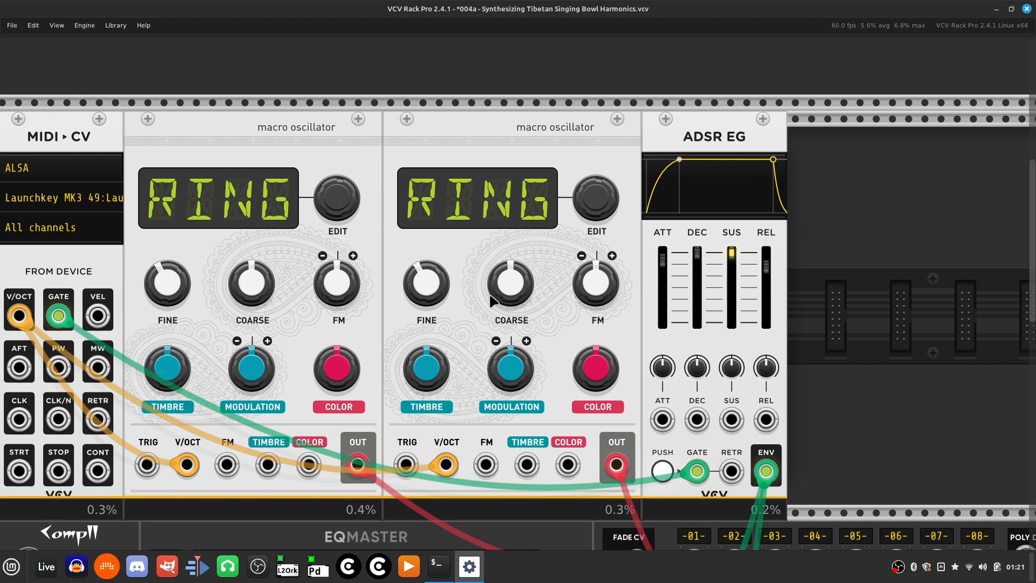
{"action": "scroll", "coordinate": [491, 300], "scroll_direction": "right", "scroll_amount": 5}
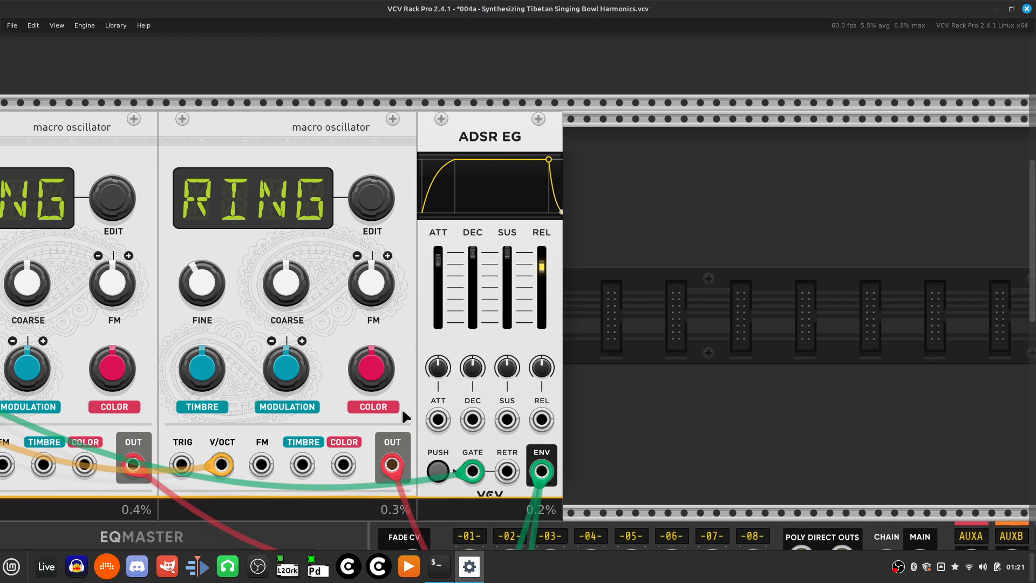
{"action": "mouse_move", "coordinate": [354, 373]}
{"action": "scroll", "coordinate": [97, 318], "scroll_direction": "left", "scroll_amount": 5}
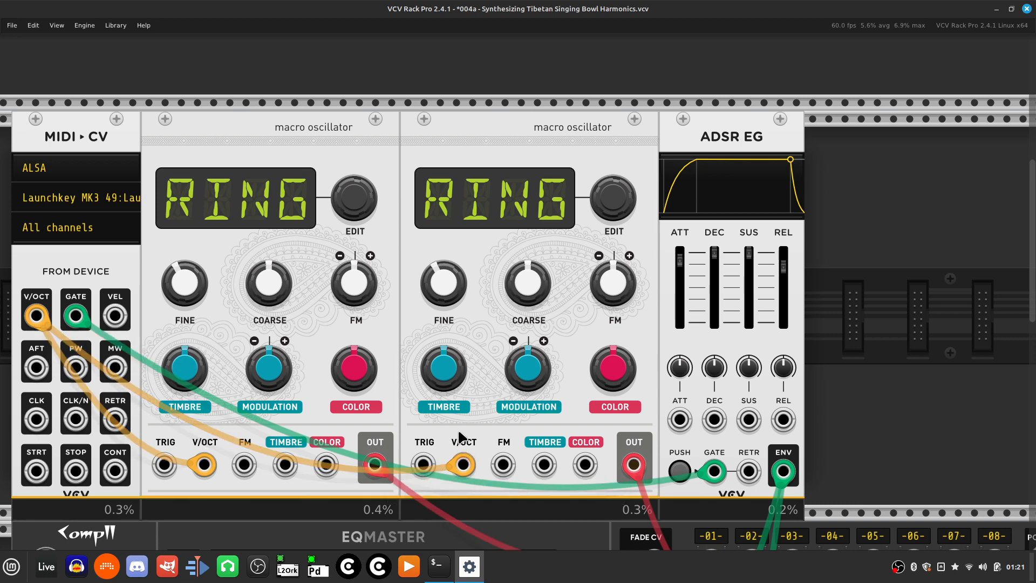
{"action": "scroll", "coordinate": [456, 435], "scroll_direction": "right", "scroll_amount": 5}
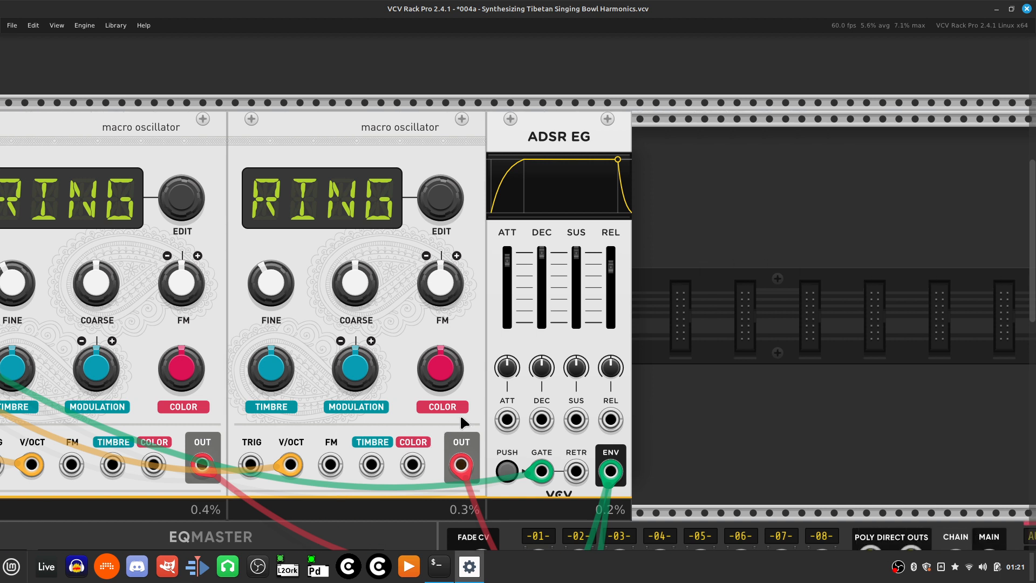
Move the ADSR EG away from the oscillators and paste copies of both RING macro oscillators into the gap.
{"action": "scroll", "coordinate": [556, 347], "scroll_direction": "right", "scroll_amount": 4}
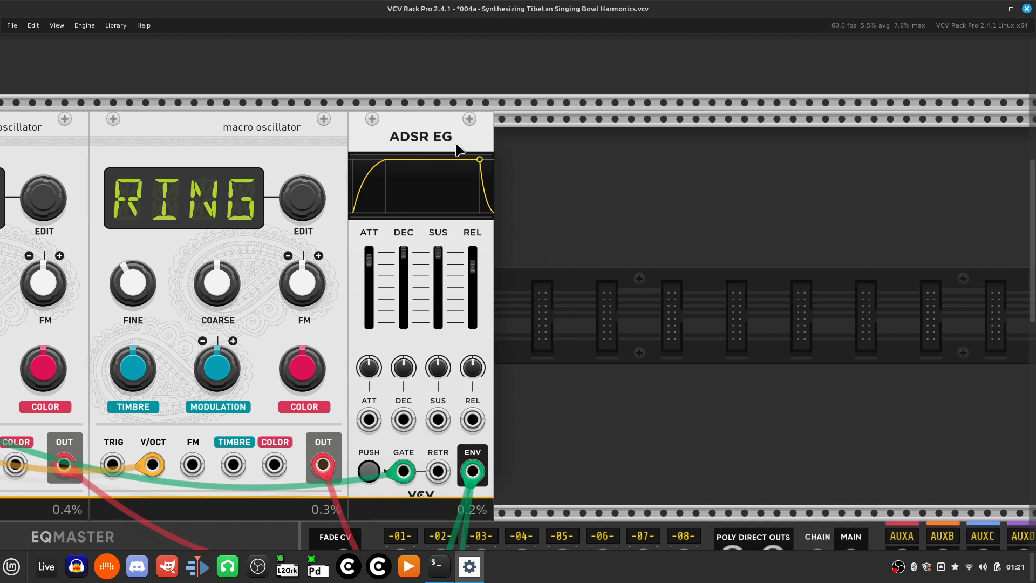
{"action": "left_click_drag", "start_coordinate": [446, 145], "coordinate": [602, 158]}
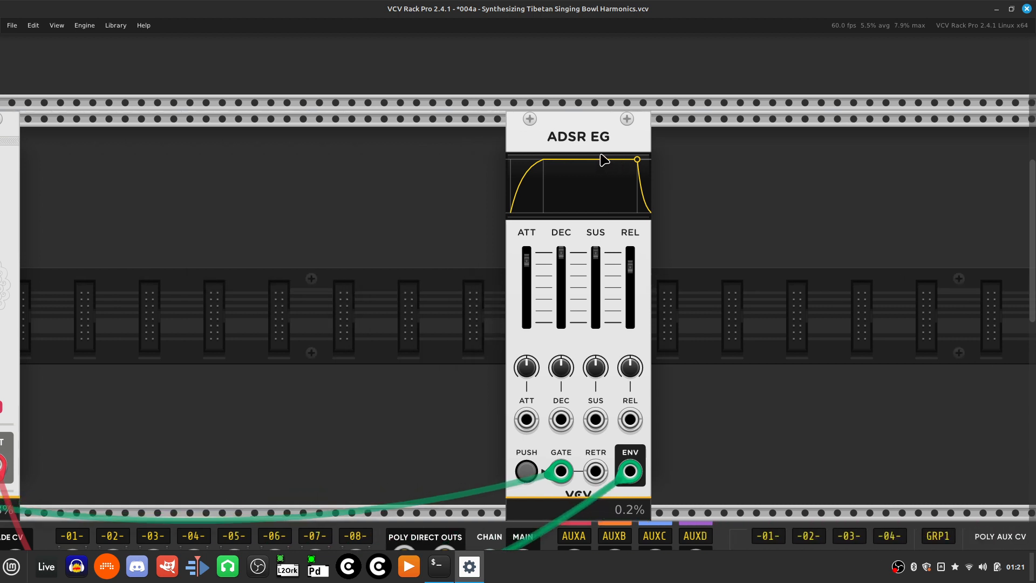
{"action": "scroll", "coordinate": [612, 156], "scroll_direction": "left", "scroll_amount": 20}
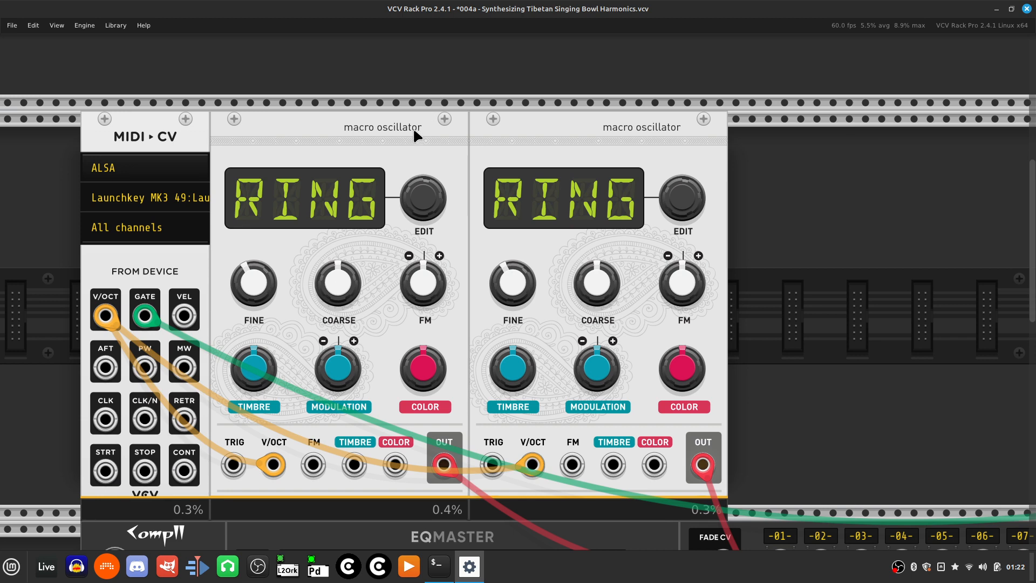
{"action": "left_click", "coordinate": [394, 127], "text": "shift"}
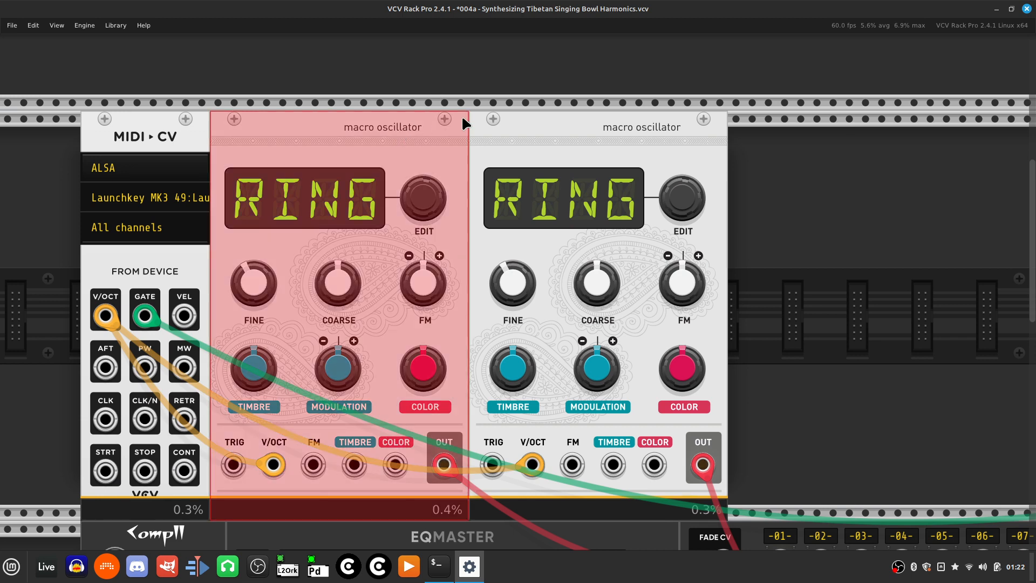
{"action": "left_click", "coordinate": [535, 115], "text": "shift"}
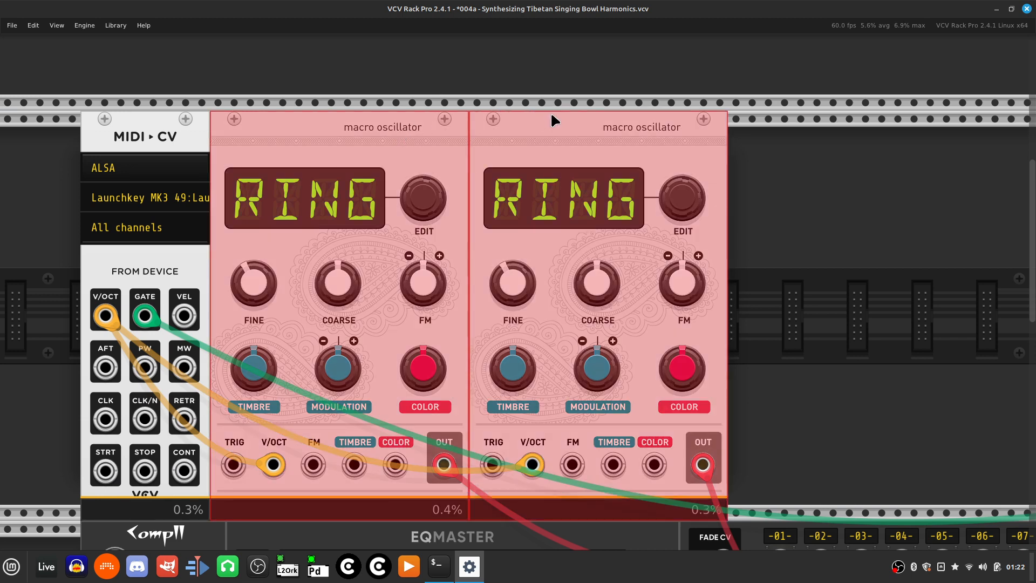
{"action": "key", "text": "Right"}
{"action": "left_click", "coordinate": [450, 179]}
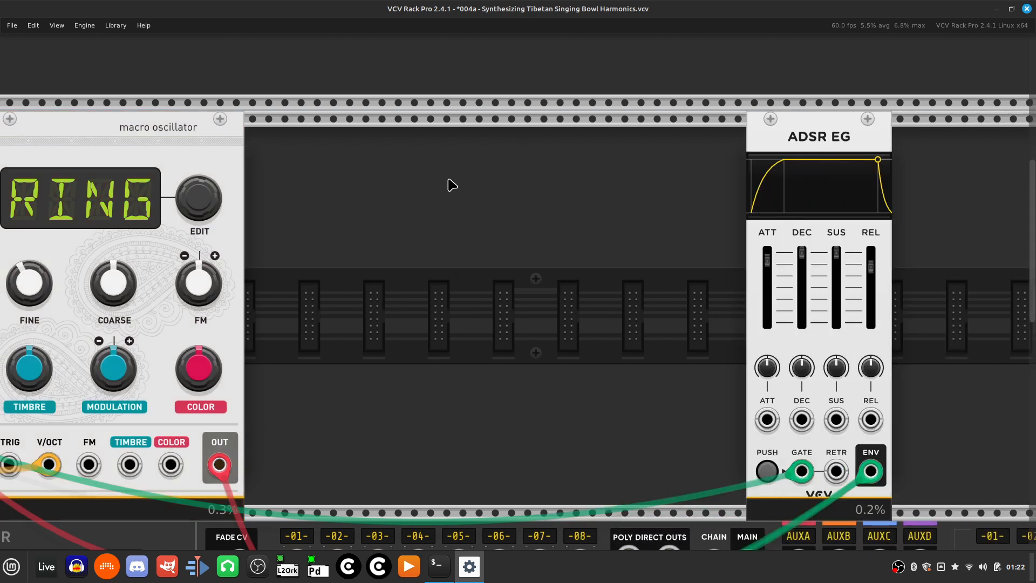
{"action": "left_click_drag", "start_coordinate": [808, 116], "coordinate": [820, 178]}
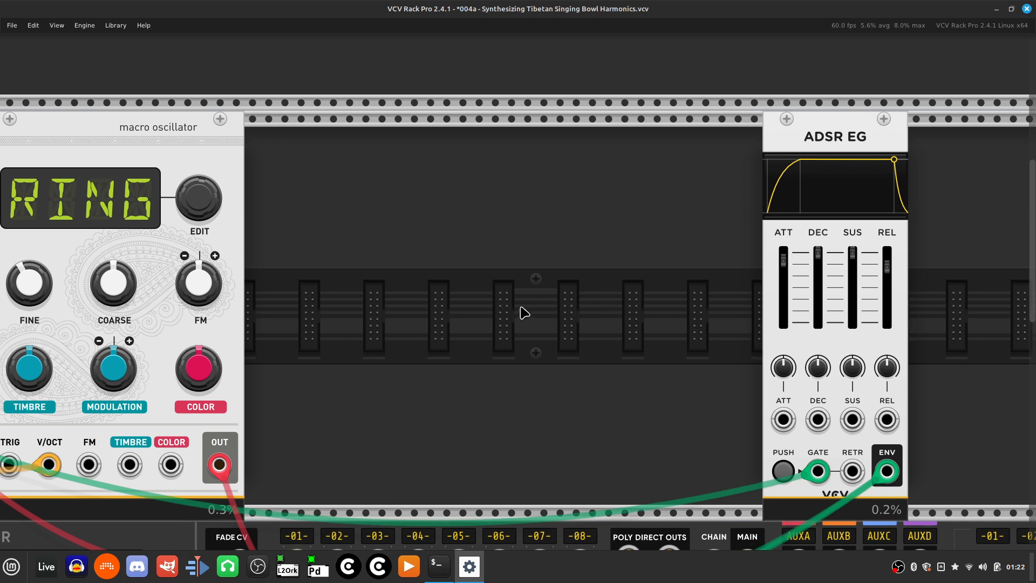
{"action": "key", "text": "ctrl+v"}
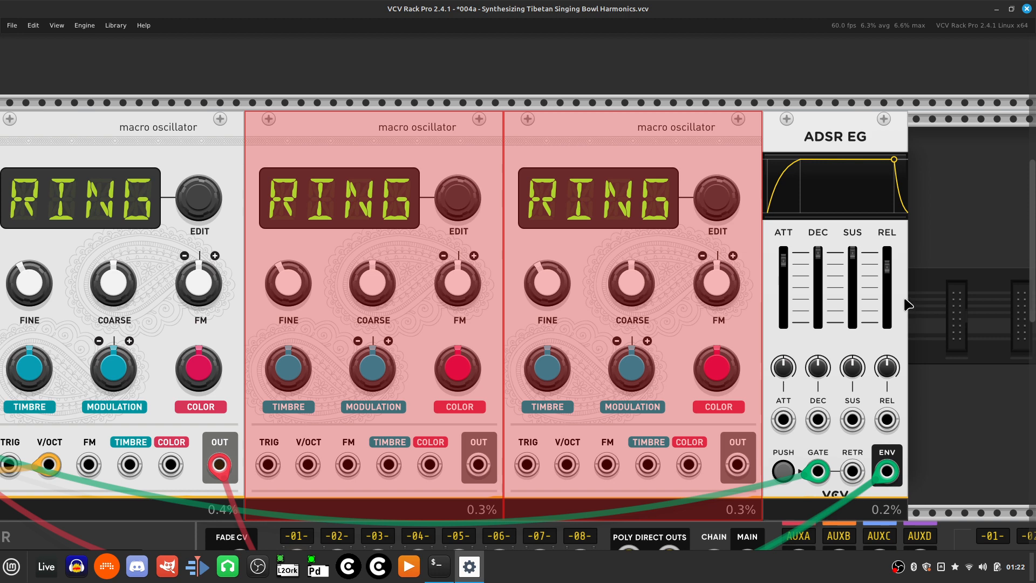
{"action": "left_click", "coordinate": [960, 302]}
Shift the four macro oscillators and the ADSR EG together away from the MIDI-CV module to open a gap.
{"action": "scroll", "coordinate": [938, 289], "scroll_direction": "left", "scroll_amount": 5}
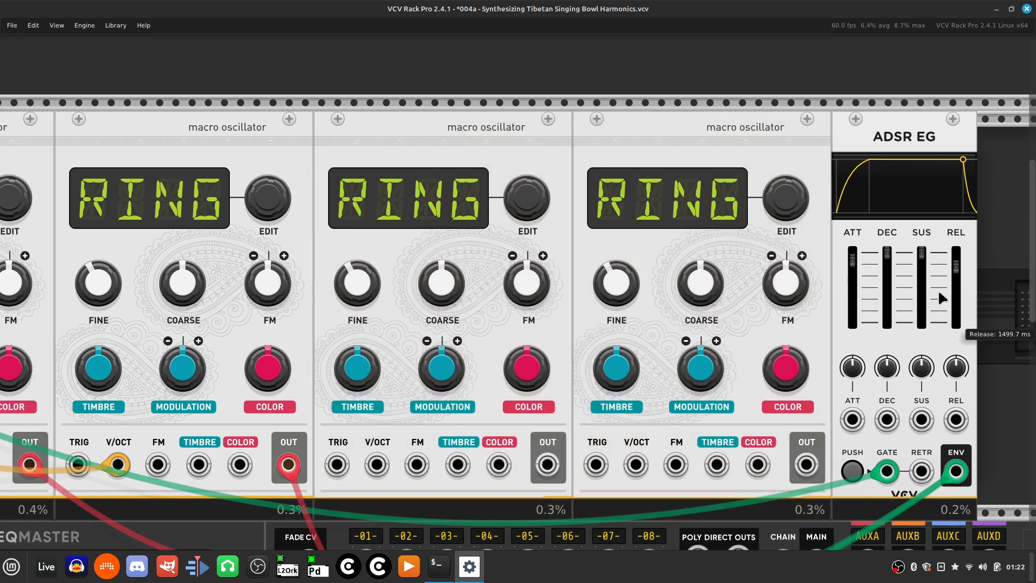
{"action": "scroll", "coordinate": [921, 285], "scroll_direction": "left", "scroll_amount": 3}
{"action": "scroll", "coordinate": [915, 271], "scroll_direction": "right", "scroll_amount": 6}
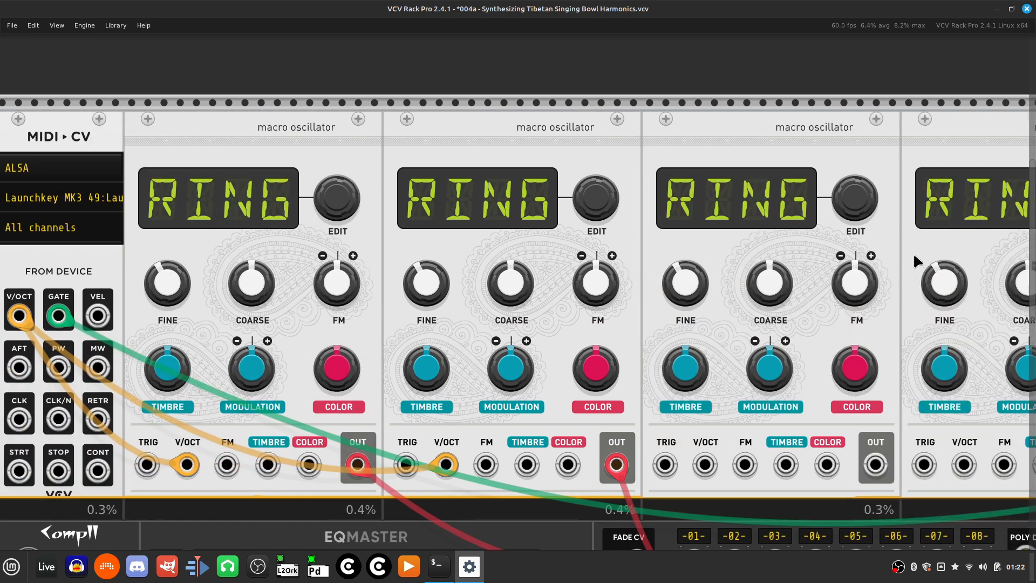
{"action": "scroll", "coordinate": [850, 238], "scroll_direction": "down", "scroll_amount": 3}
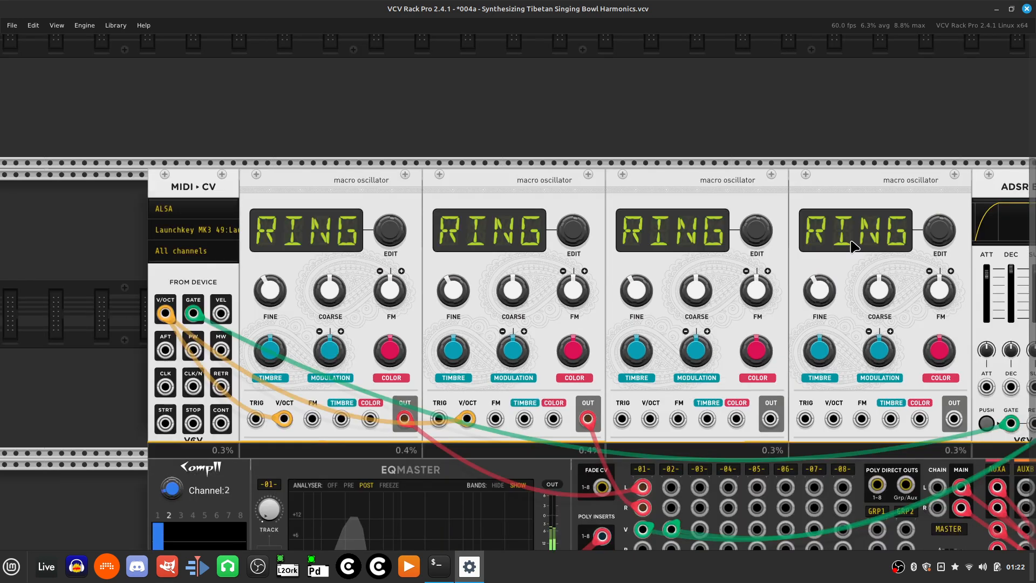
{"action": "scroll", "coordinate": [862, 249], "scroll_direction": "right", "scroll_amount": 2}
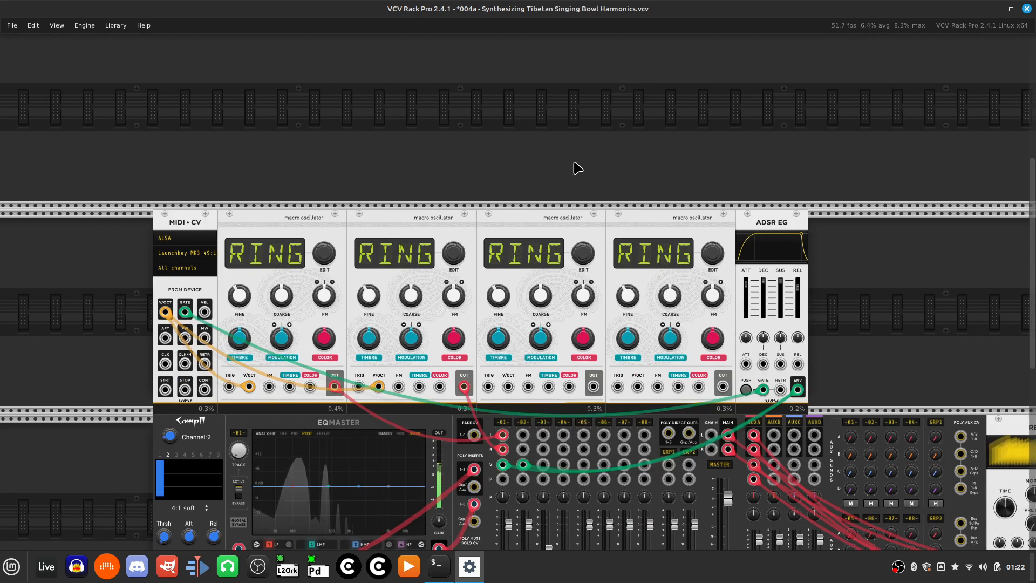
{"action": "key", "text": "ctrl+e"}
{"action": "key", "text": "ctrl+e"}
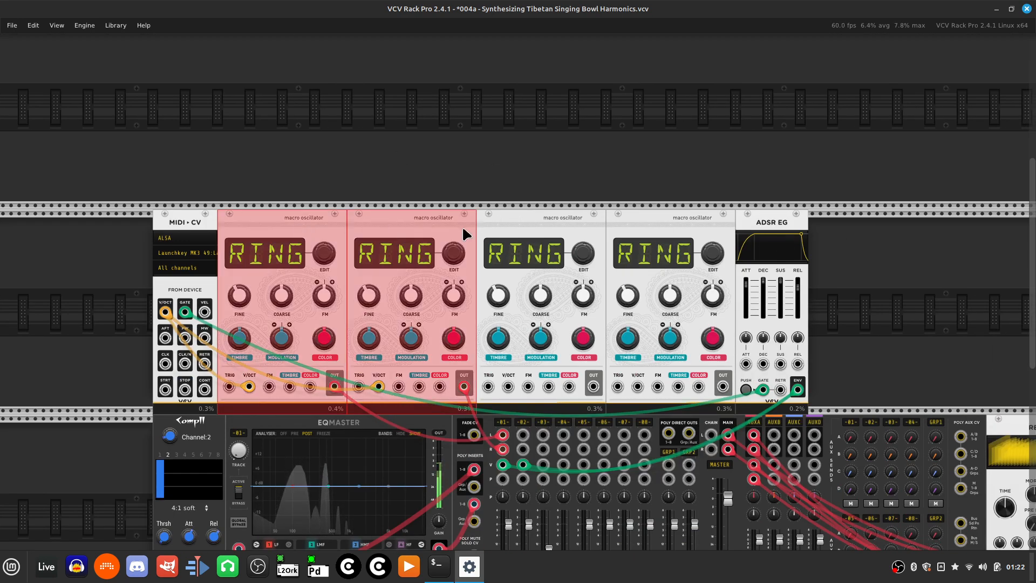
{"action": "key", "text": "ctrl+e"}
{"action": "key", "text": "ctrl+e"}
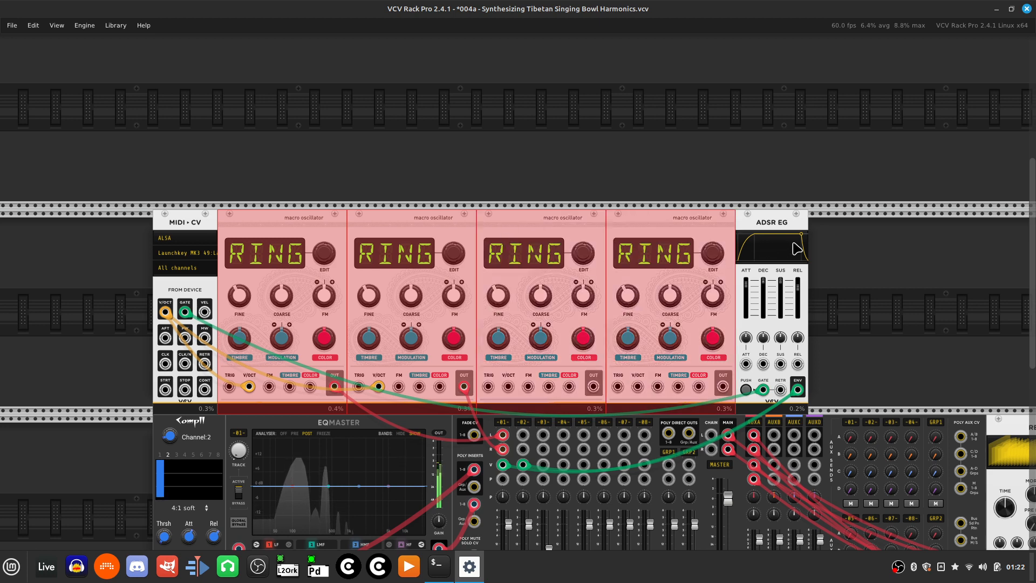
{"action": "key", "text": "ctrl+e"}
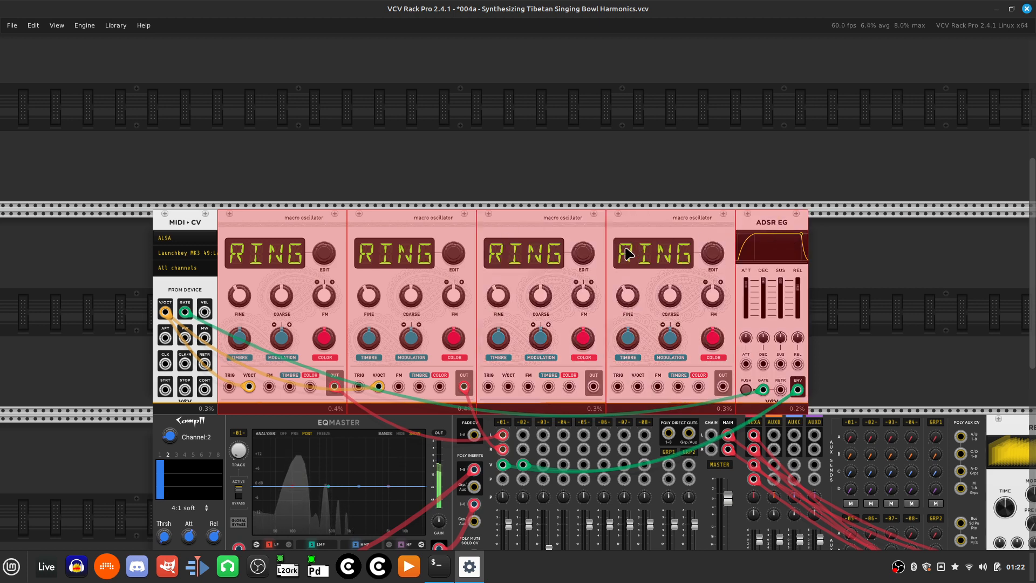
{"action": "left_click_drag", "start_coordinate": [626, 246], "coordinate": [716, 232]}
{"action": "key", "text": "ctrl+e"}
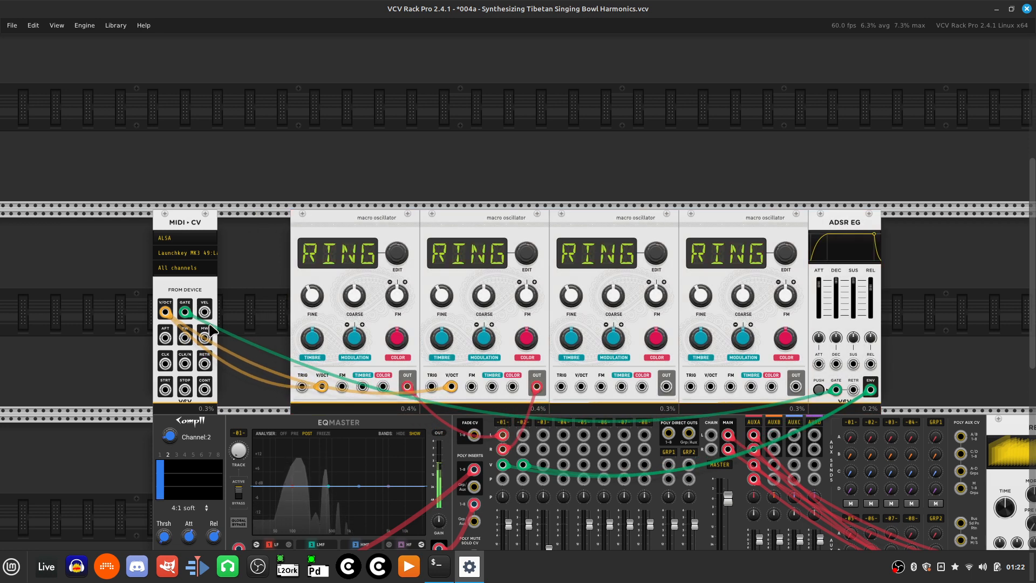
Add the VCV SPLIT module, found by searching for "split", and place it directly beside the MIDI-CV module.
{"action": "scroll", "coordinate": [211, 330], "scroll_direction": "up", "scroll_amount": 6}
{"action": "scroll", "coordinate": [210, 325], "scroll_direction": "left", "scroll_amount": 2}
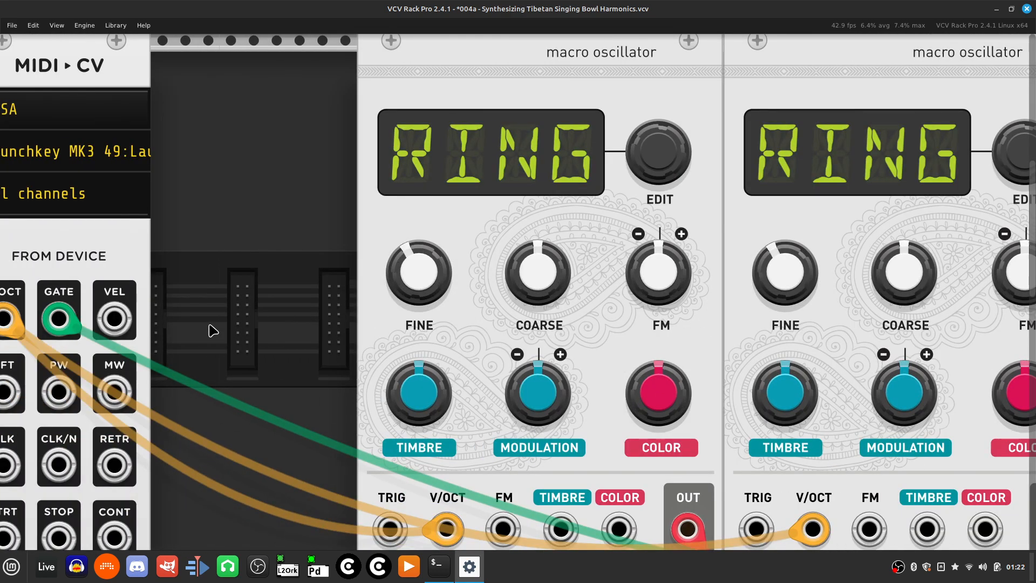
{"action": "scroll", "coordinate": [213, 330], "scroll_direction": "down", "scroll_amount": 2}
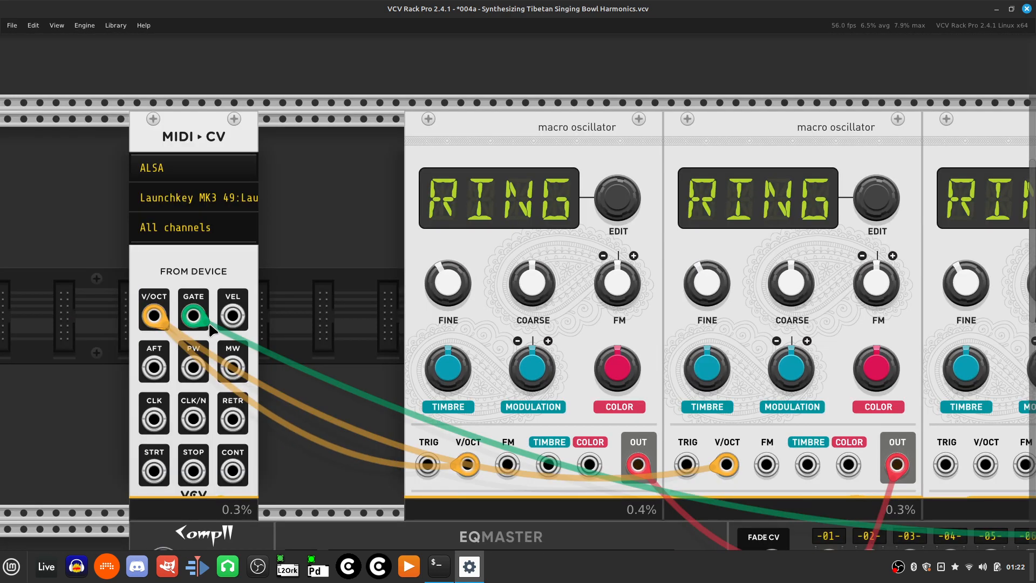
{"action": "right_click", "coordinate": [346, 324]}
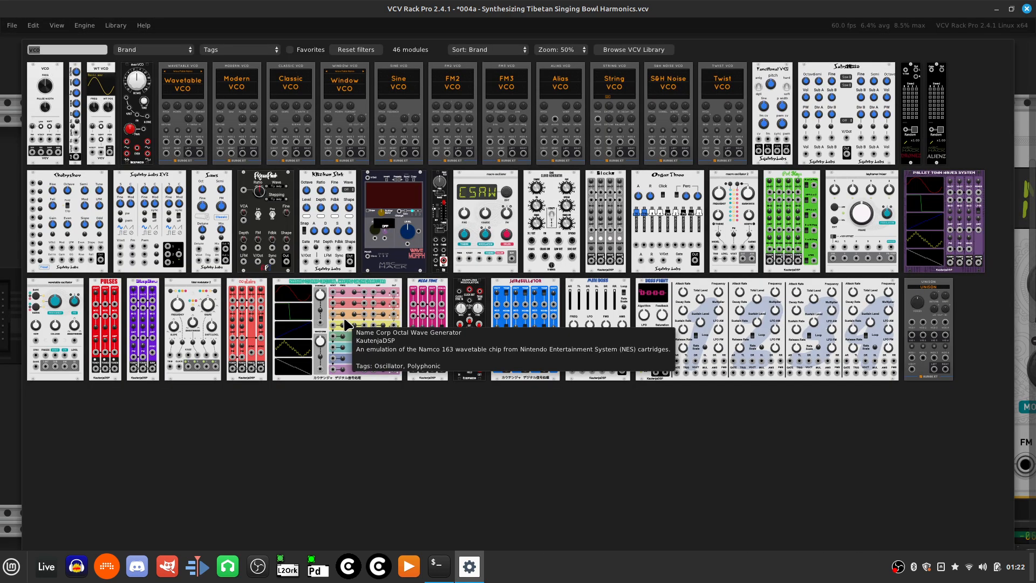
{"action": "key", "text": "BackSpace"}
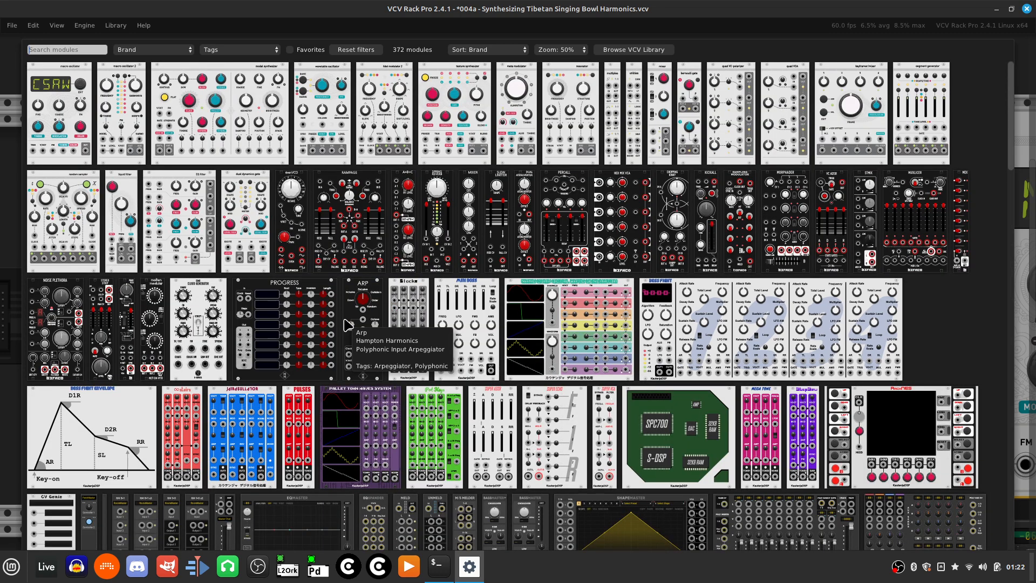
{"action": "type", "text": "split"}
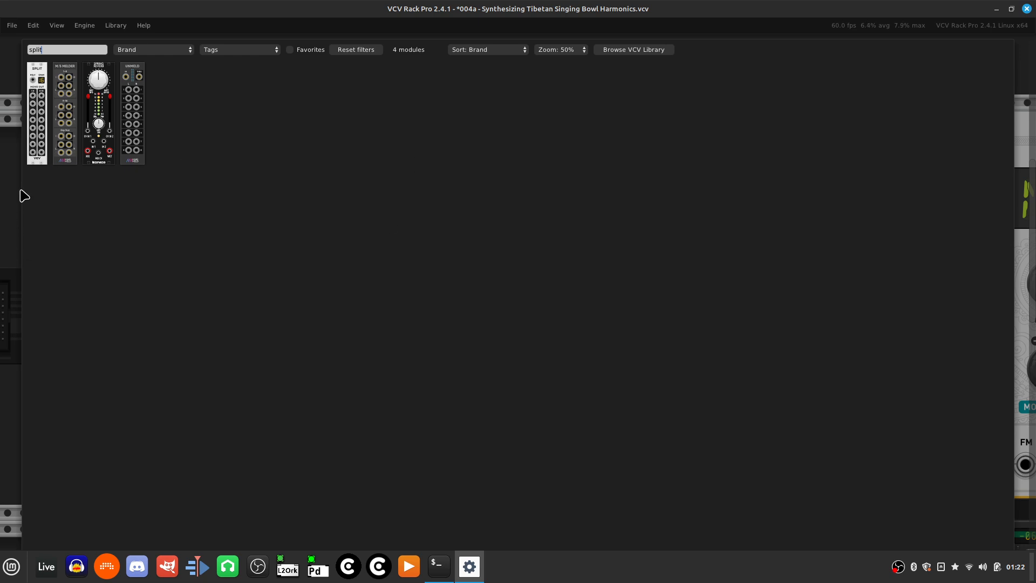
{"action": "left_click", "coordinate": [34, 139]}
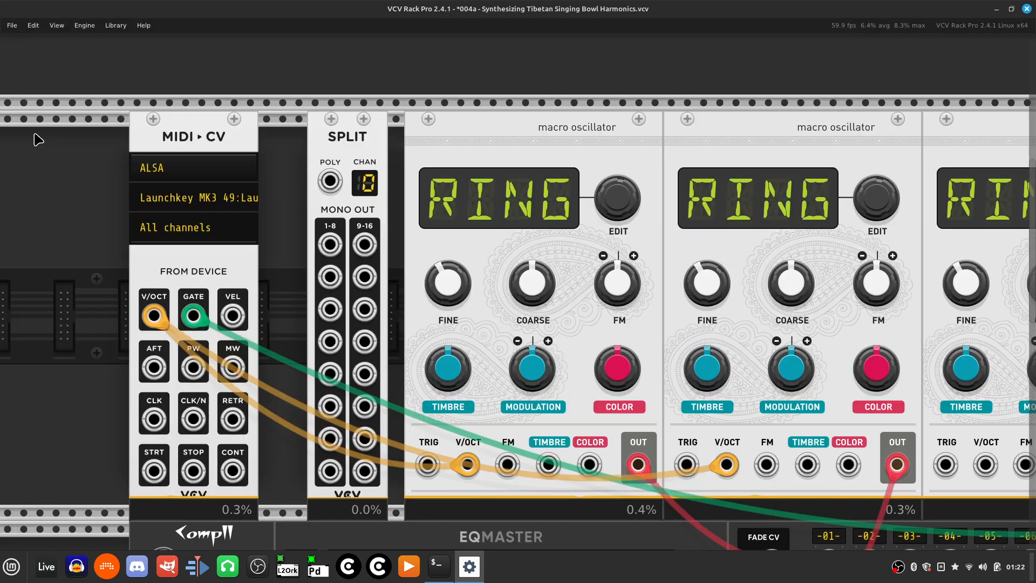
{"action": "left_click_drag", "start_coordinate": [363, 138], "coordinate": [295, 137]}
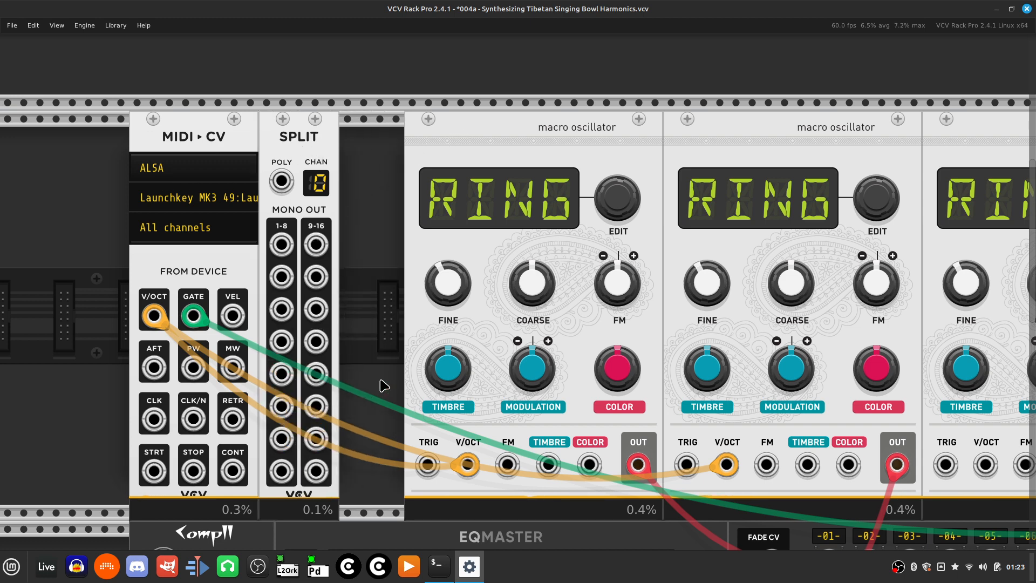
Move the source ends of both oscillator V/OCT cables from the MIDI-CV V/OCT output to SPLIT's channel 1 output.
{"action": "scroll", "coordinate": [471, 363], "scroll_direction": "down", "scroll_amount": 5}
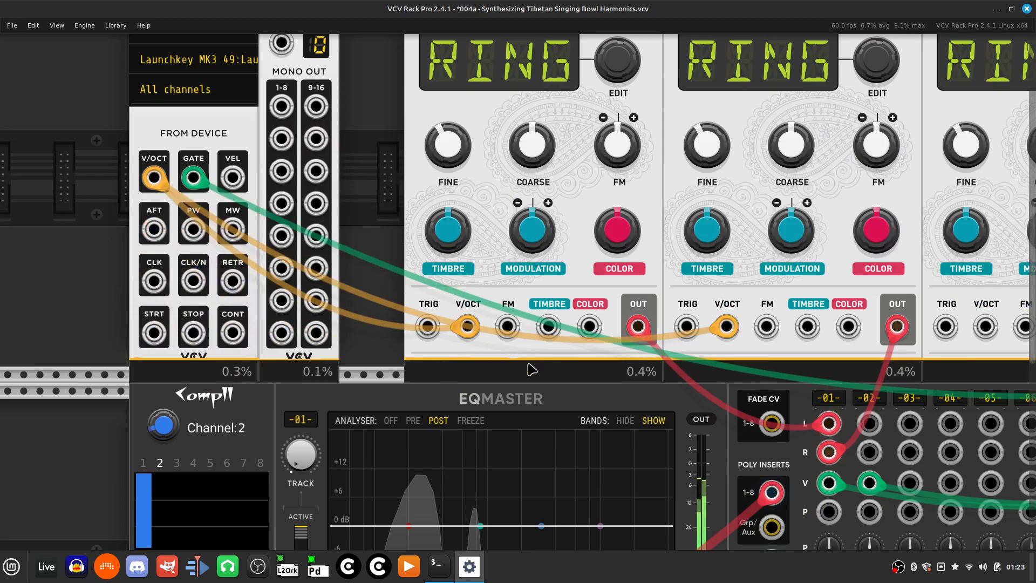
{"action": "scroll", "coordinate": [264, 227], "scroll_direction": "up", "scroll_amount": 7}
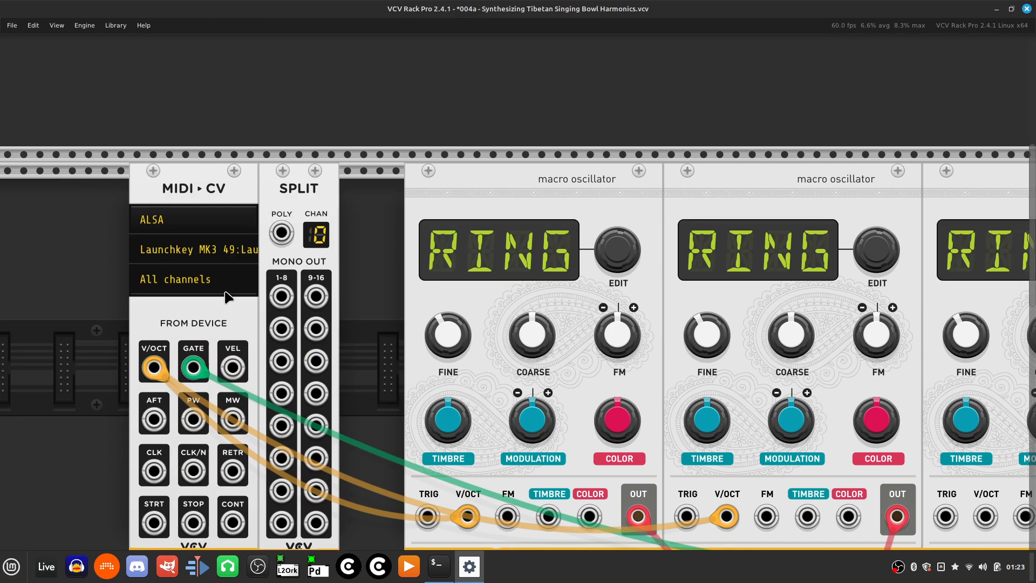
{"action": "left_click_drag", "start_coordinate": [160, 369], "coordinate": [281, 297]}
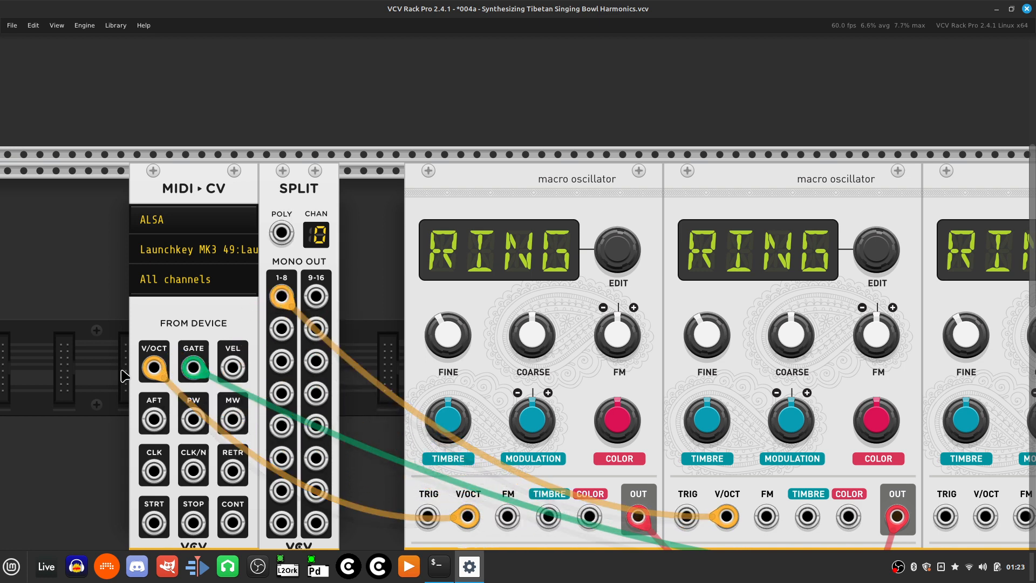
{"action": "left_click_drag", "start_coordinate": [155, 368], "coordinate": [281, 297]}
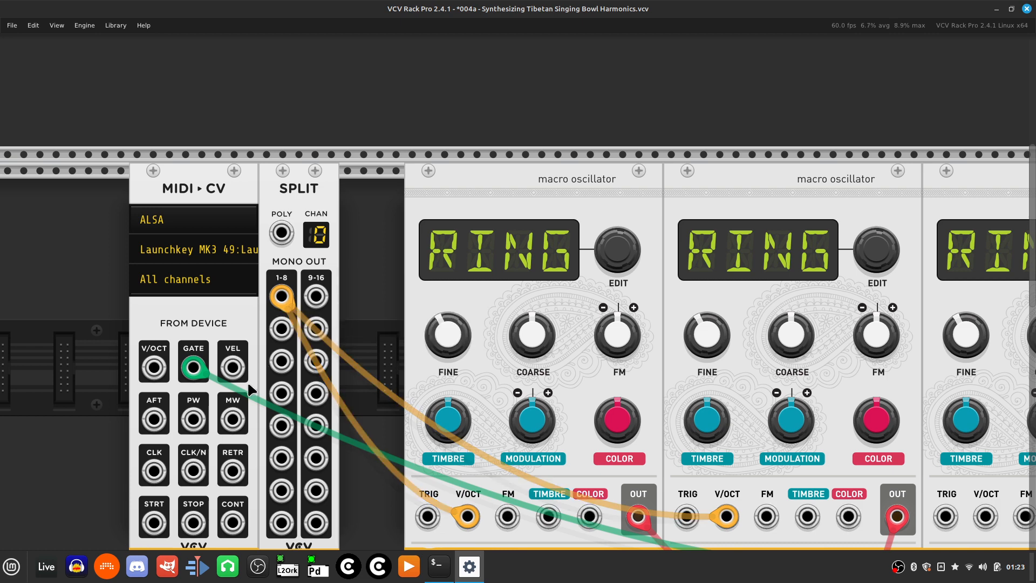
{"action": "right_click", "coordinate": [281, 334]}
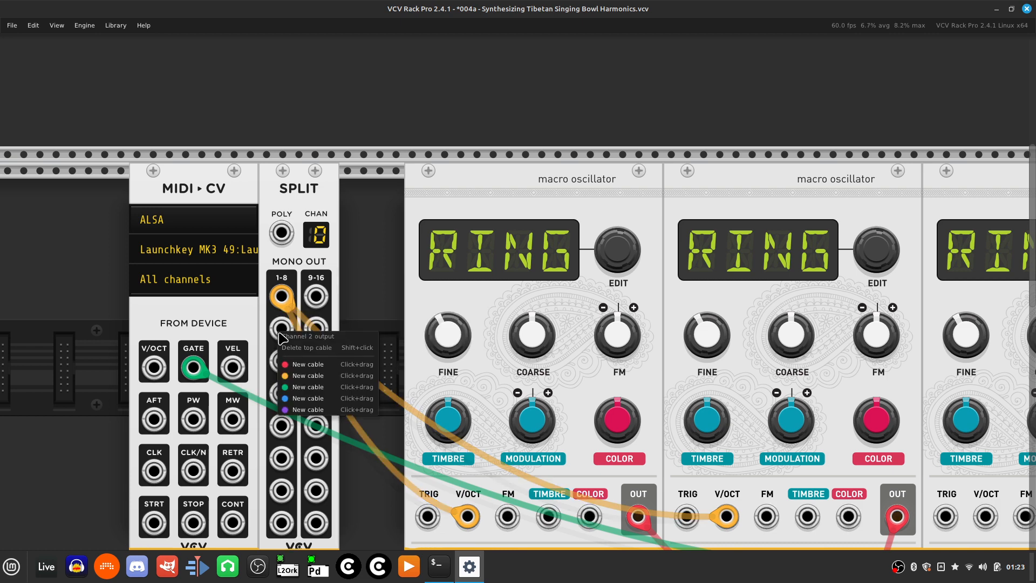
{"action": "left_click", "coordinate": [307, 379]}
{"action": "left_click_drag", "start_coordinate": [332, 404], "coordinate": [335, 400]}
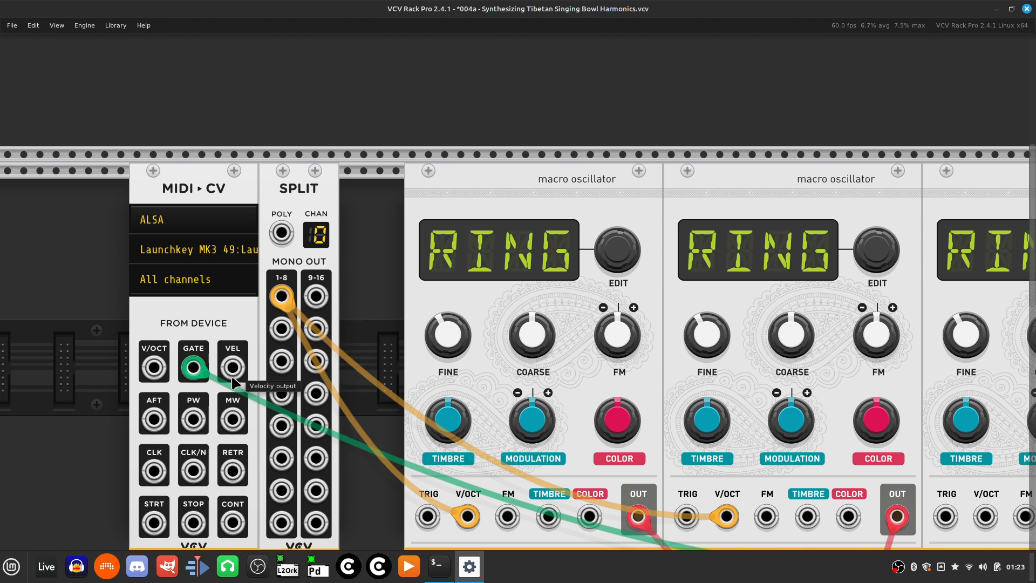
{"action": "right_click", "coordinate": [282, 334]}
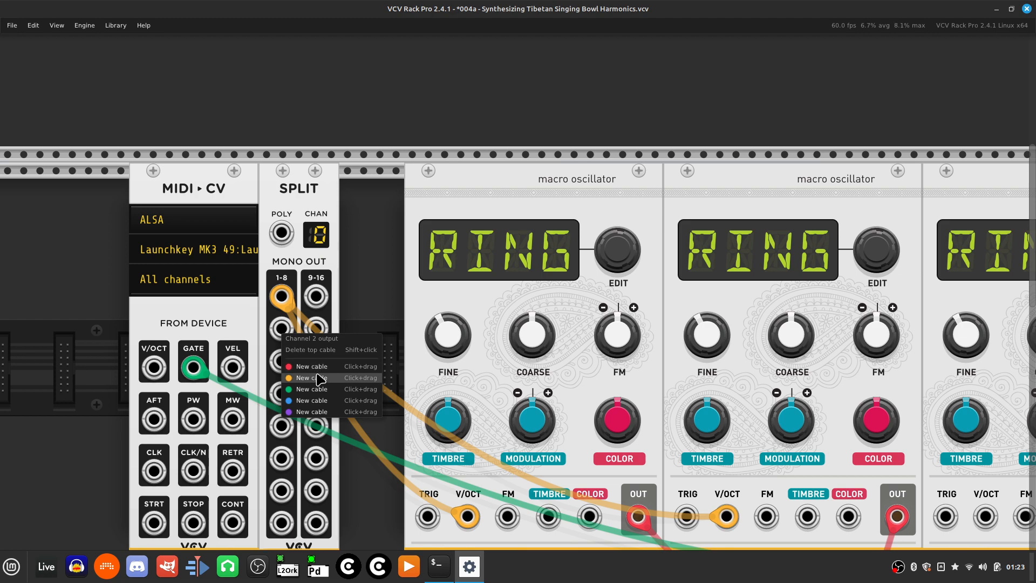
{"action": "left_click_drag", "start_coordinate": [317, 374], "coordinate": [364, 384]}
{"action": "key", "text": "Right"}
{"action": "key", "text": "Down"}
{"action": "key", "text": "Right"}
{"action": "key", "text": "Right"}
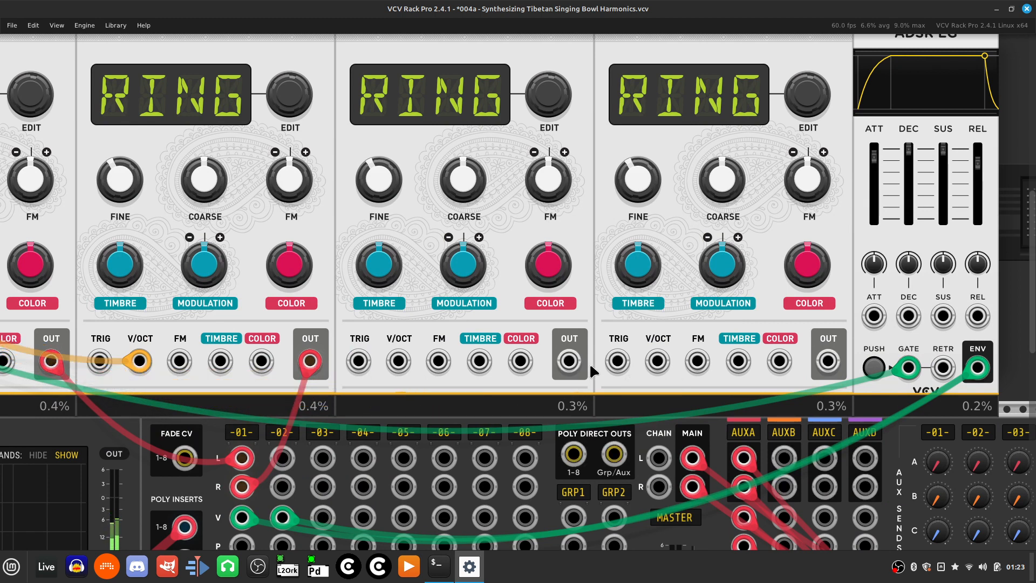
{"action": "right_click", "coordinate": [617, 364]}
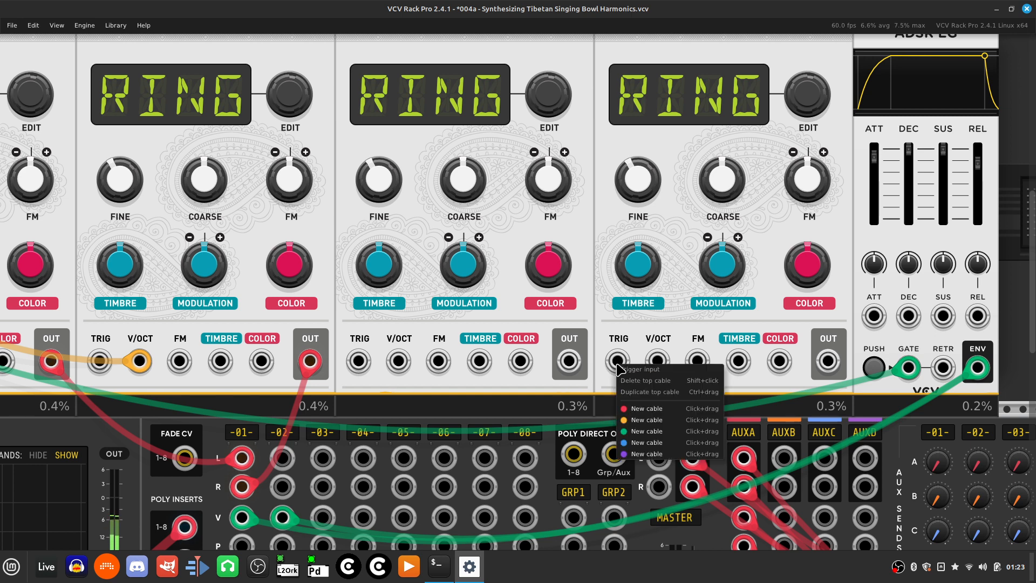
{"action": "left_click_drag", "start_coordinate": [645, 420], "coordinate": [624, 373]}
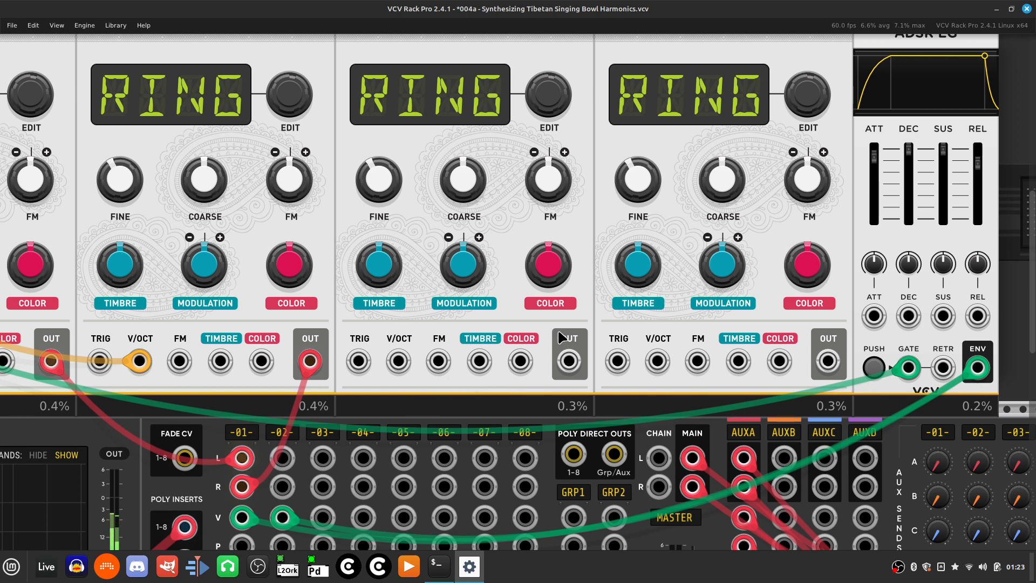
Connect the V/OCT inputs of the third and fourth macro oscillators to SPLIT's channel 2 output with yellow cables.
{"action": "right_click", "coordinate": [400, 368]}
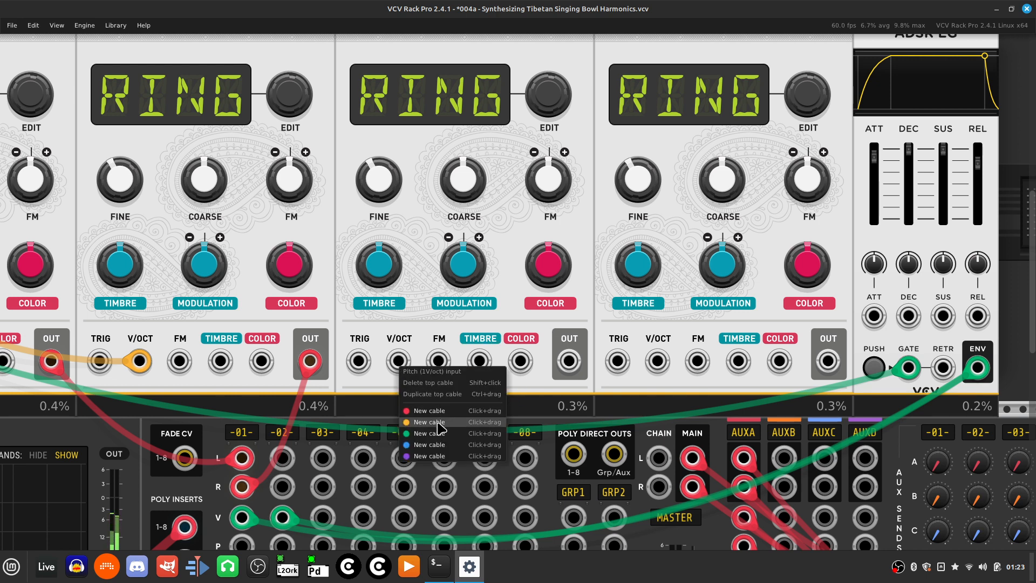
{"action": "left_click_drag", "start_coordinate": [440, 427], "coordinate": [306, 180]}
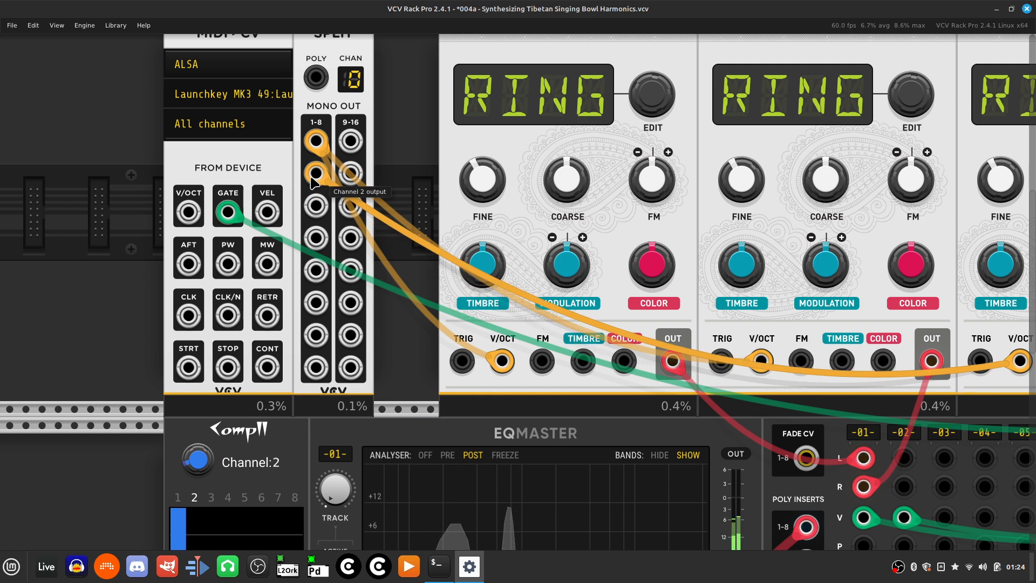
{"action": "scroll", "coordinate": [444, 260], "scroll_direction": "right", "scroll_amount": 5}
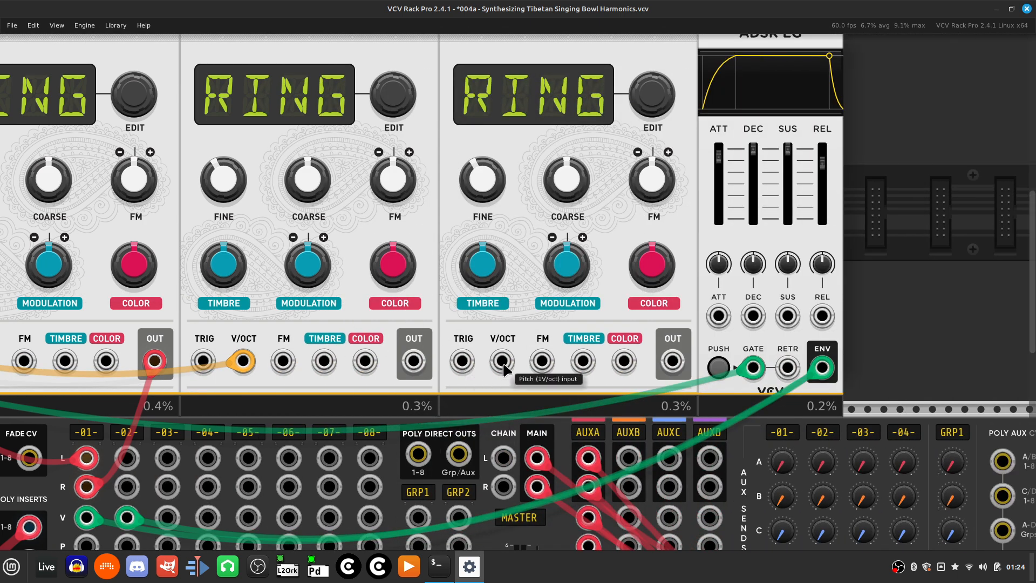
{"action": "right_click", "coordinate": [504, 366]}
{"action": "left_click_drag", "start_coordinate": [534, 420], "coordinate": [386, 247]}
Patch the third macro oscillator's output into the left input of mixer track 02 with a red cable.
{"action": "scroll", "coordinate": [596, 405], "scroll_direction": "right", "scroll_amount": 3}
{"action": "scroll", "coordinate": [596, 405], "scroll_direction": "right", "scroll_amount": 6}
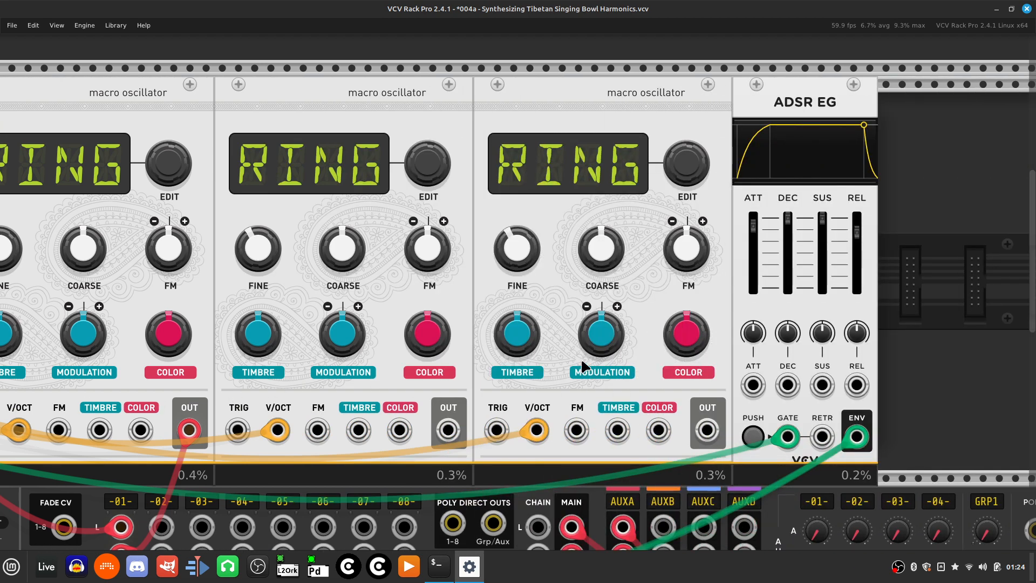
{"action": "scroll", "coordinate": [583, 367], "scroll_direction": "down", "scroll_amount": 2}
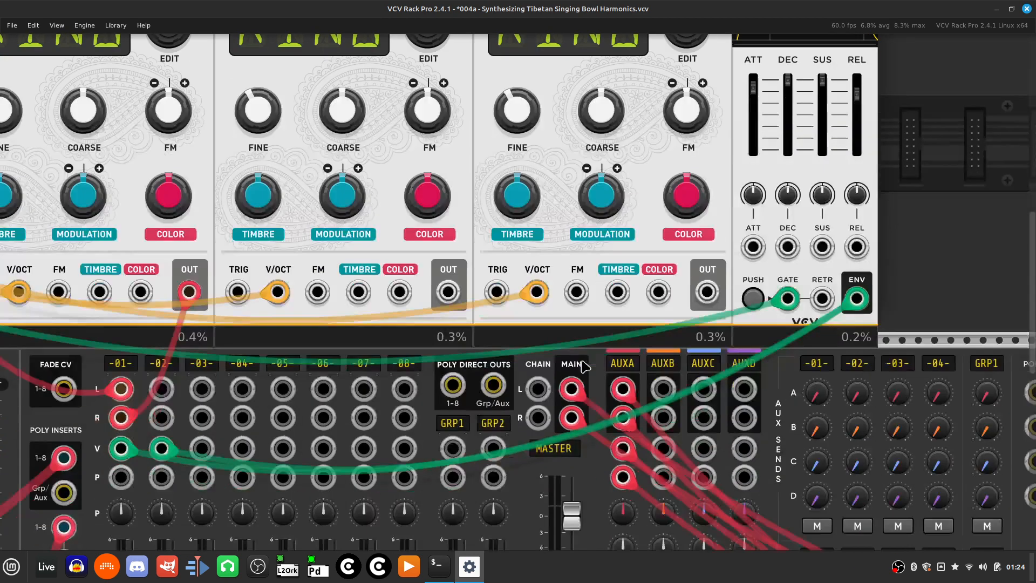
{"action": "right_click", "coordinate": [447, 296]}
{"action": "left_click_drag", "start_coordinate": [492, 330], "coordinate": [455, 389]}
{"action": "scroll", "coordinate": [378, 425], "scroll_direction": "left", "scroll_amount": 5}
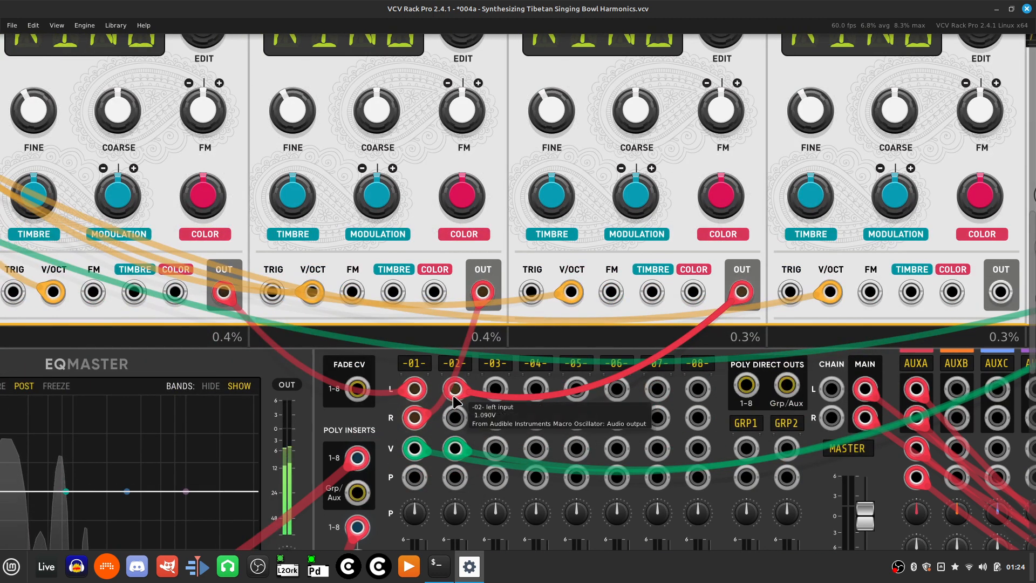
Patch the fourth macro oscillator's output into the right input of mixer track 02 with a red cable.
{"action": "right_click", "coordinate": [462, 427]}
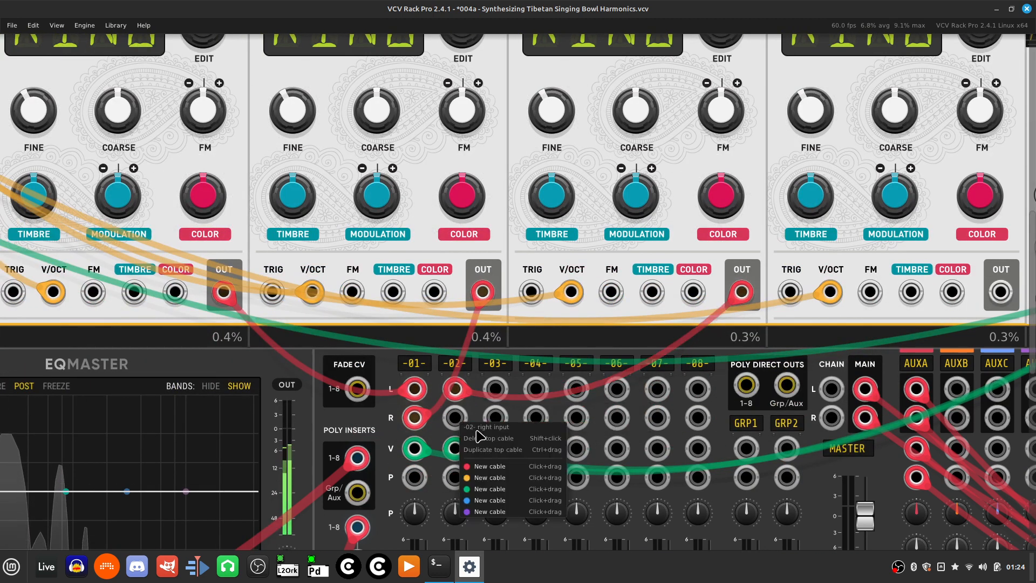
{"action": "left_click_drag", "start_coordinate": [489, 489], "coordinate": [456, 294]}
{"action": "scroll", "coordinate": [606, 495], "scroll_direction": "right", "scroll_amount": 11}
{"action": "scroll", "coordinate": [317, 365], "scroll_direction": "left", "scroll_amount": 2}
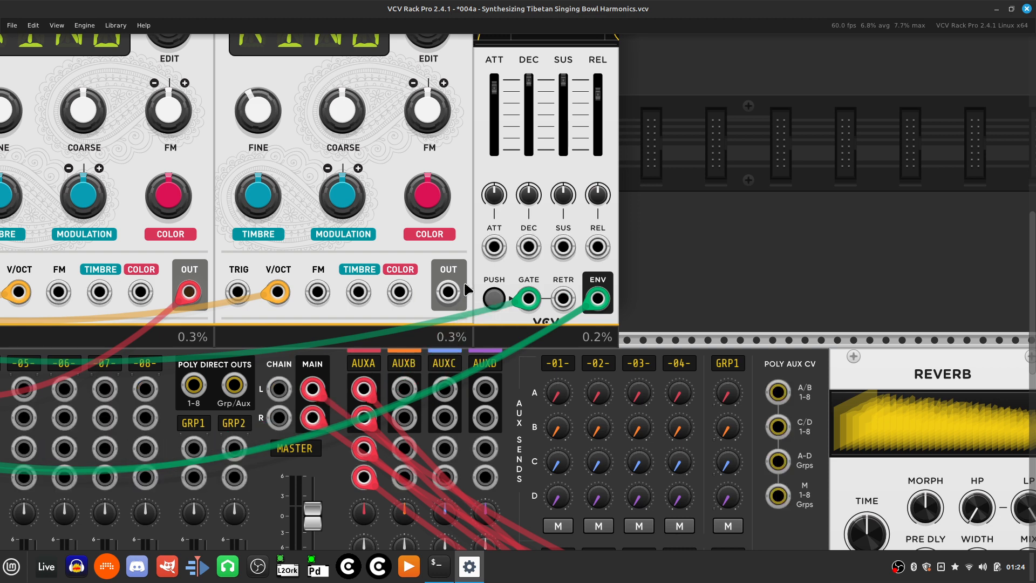
{"action": "right_click", "coordinate": [453, 292]}
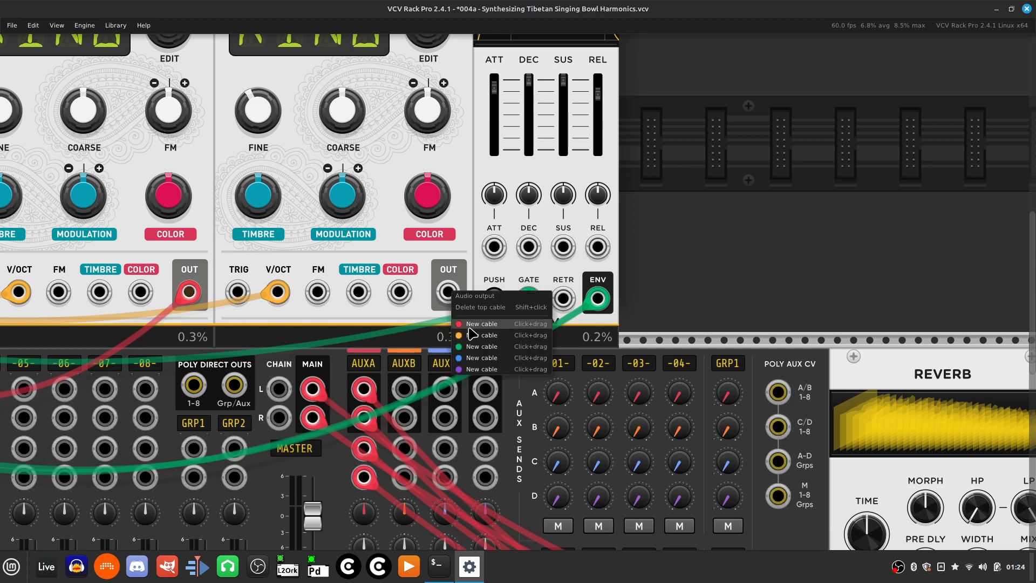
{"action": "left_click_drag", "start_coordinate": [471, 328], "coordinate": [483, 421]}
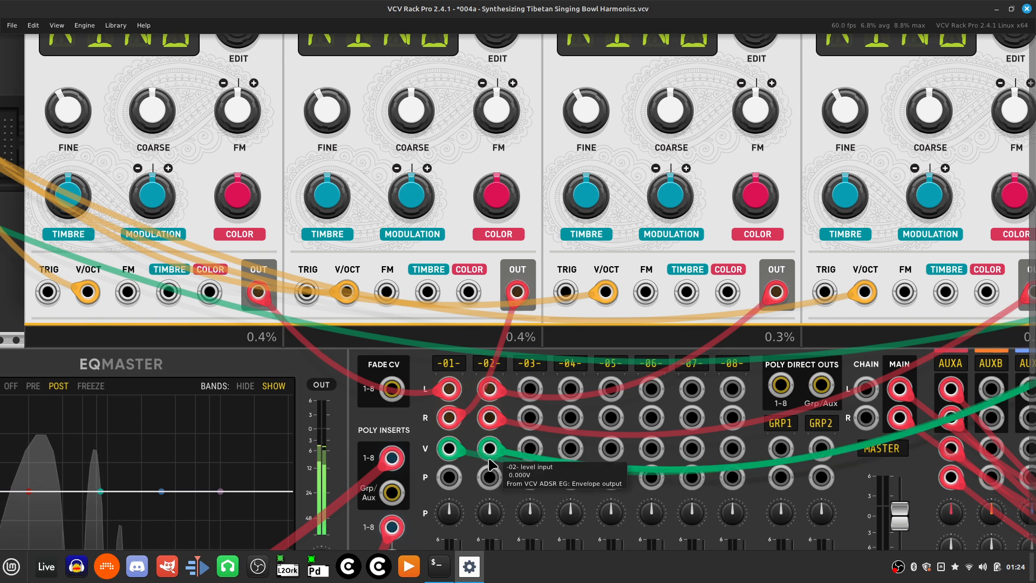
Connect the MIDI-CV V/OCT output to SPLIT's POLY input with a yellow cable.
{"action": "scroll", "coordinate": [491, 465], "scroll_direction": "right", "scroll_amount": 10}
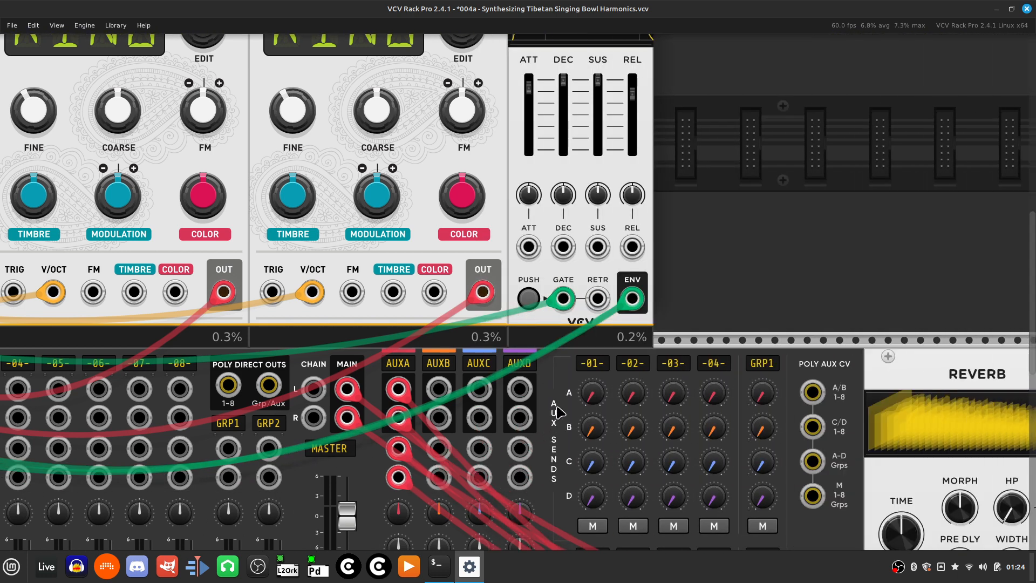
{"action": "scroll", "coordinate": [626, 339], "scroll_direction": "left", "scroll_amount": 10}
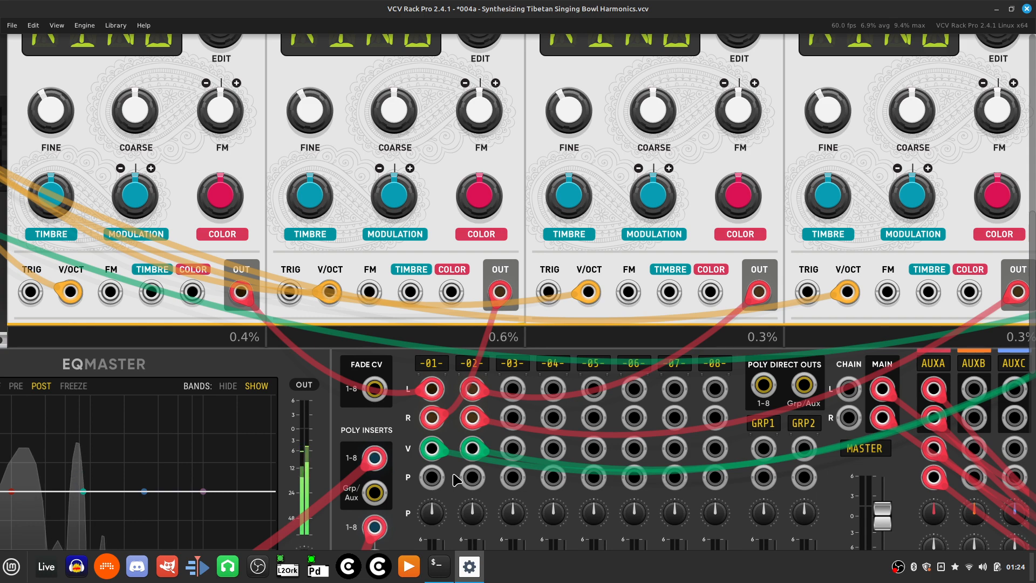
{"action": "scroll", "coordinate": [455, 480], "scroll_direction": "right", "scroll_amount": 5}
{"action": "scroll", "coordinate": [542, 441], "scroll_direction": "up", "scroll_amount": 3}
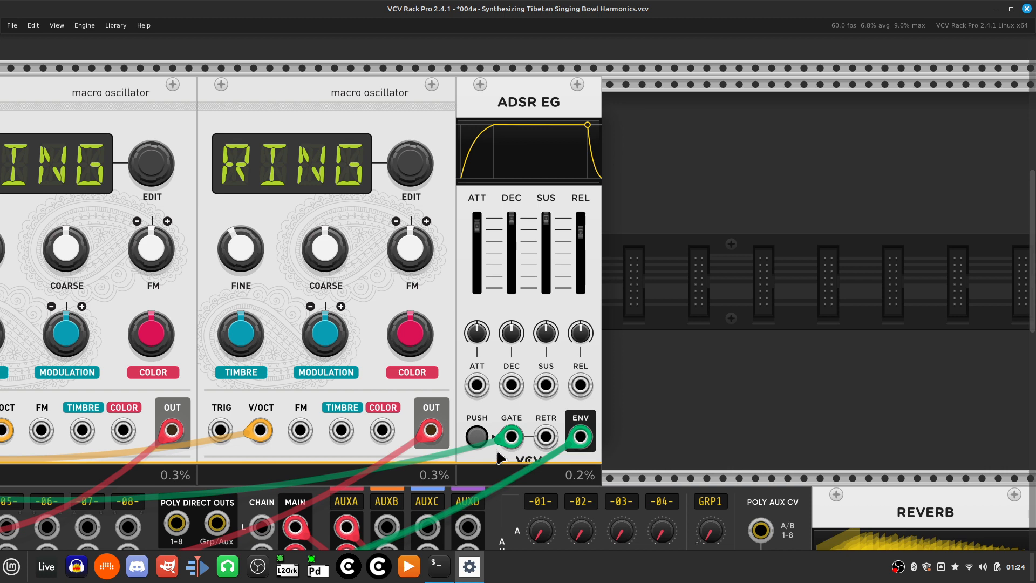
{"action": "scroll", "coordinate": [212, 469], "scroll_direction": "left", "scroll_amount": 4}
{"action": "scroll", "coordinate": [213, 468], "scroll_direction": "left", "scroll_amount": 5}
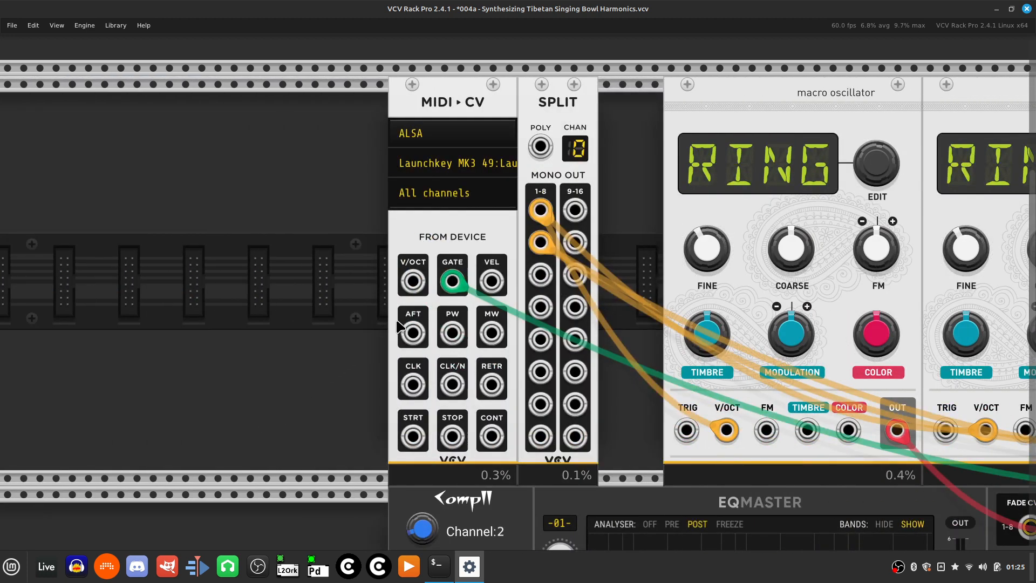
{"action": "right_click", "coordinate": [412, 285]}
{"action": "left_click_drag", "start_coordinate": [432, 320], "coordinate": [547, 158]}
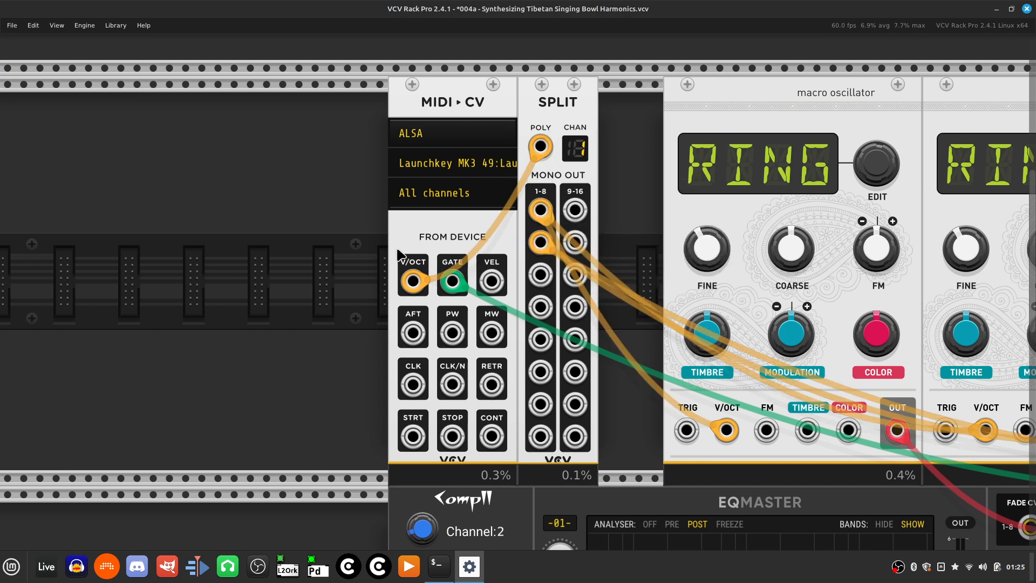
Set the MIDI-CV module's polyphony channels to 2.
{"action": "right_click", "coordinate": [404, 229]}
{"action": "mouse_move", "coordinate": [490, 386]}
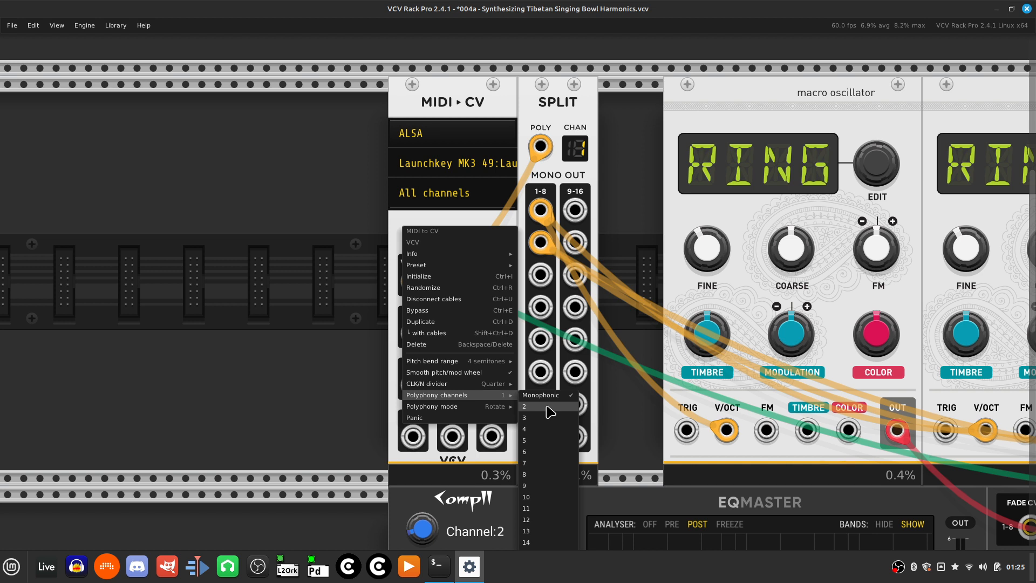
{"action": "left_click", "coordinate": [549, 411]}
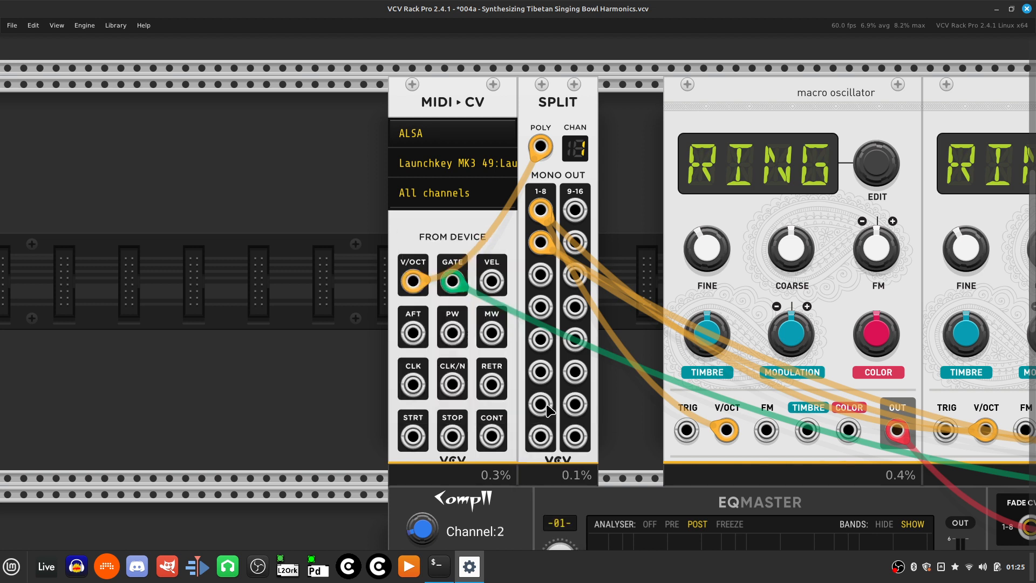
Review the MIDI-CV module's polyphony channels and polyphony mode options without changing them.
{"action": "right_click", "coordinate": [418, 236]}
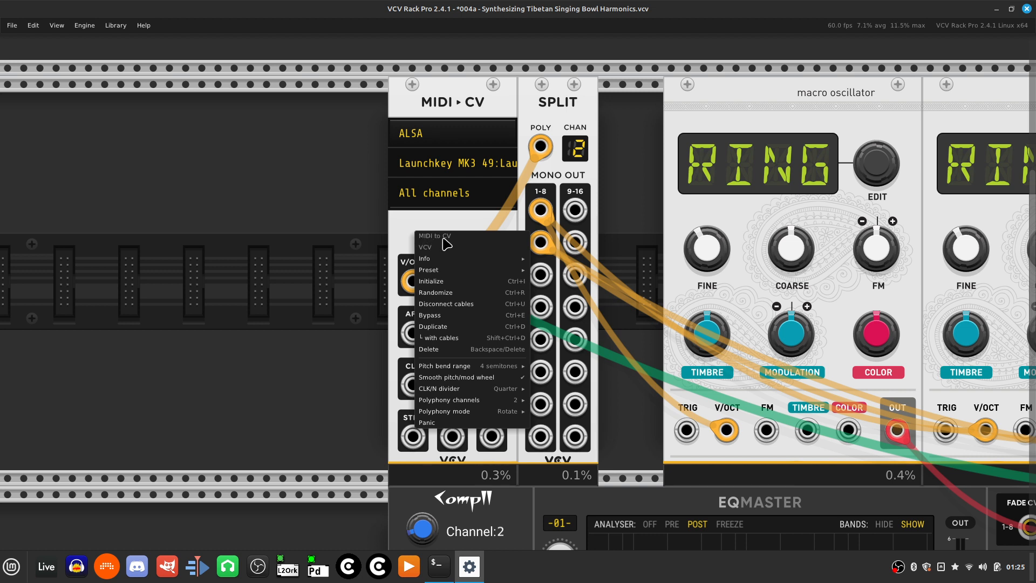
{"action": "mouse_move", "coordinate": [478, 401]}
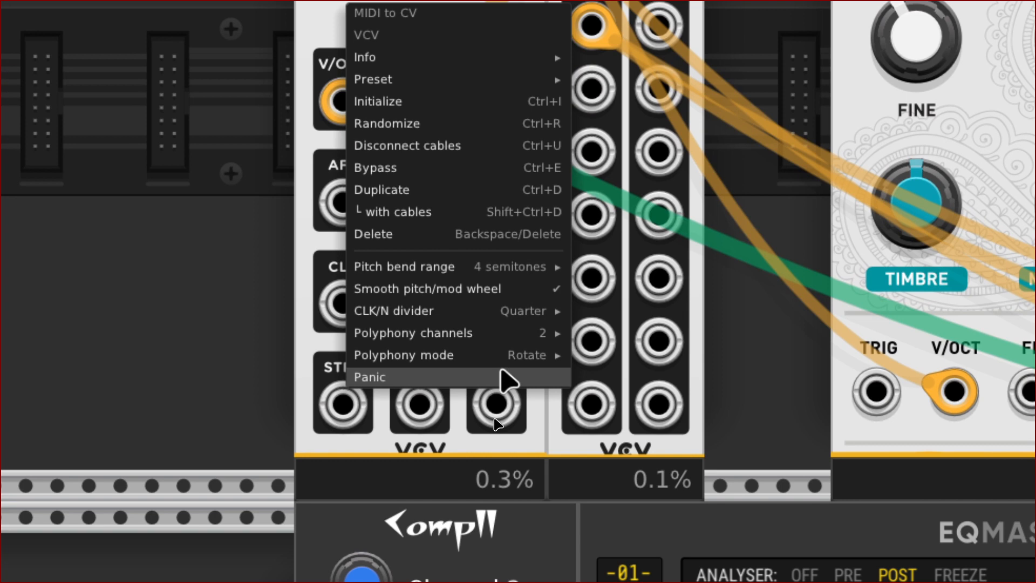
{"action": "mouse_move", "coordinate": [503, 352]}
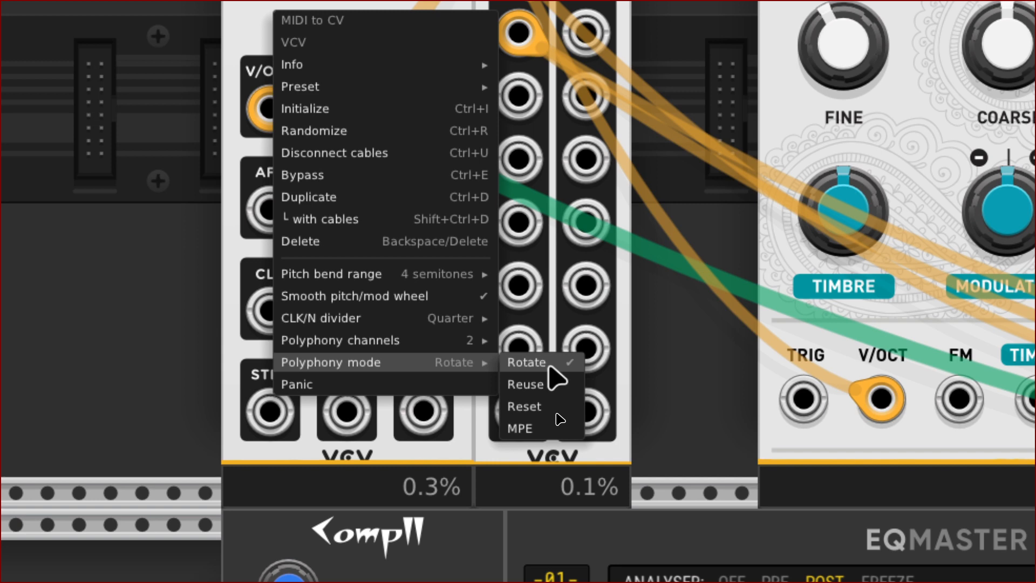
{"action": "scroll", "coordinate": [549, 366], "scroll_direction": "down", "scroll_amount": 11}
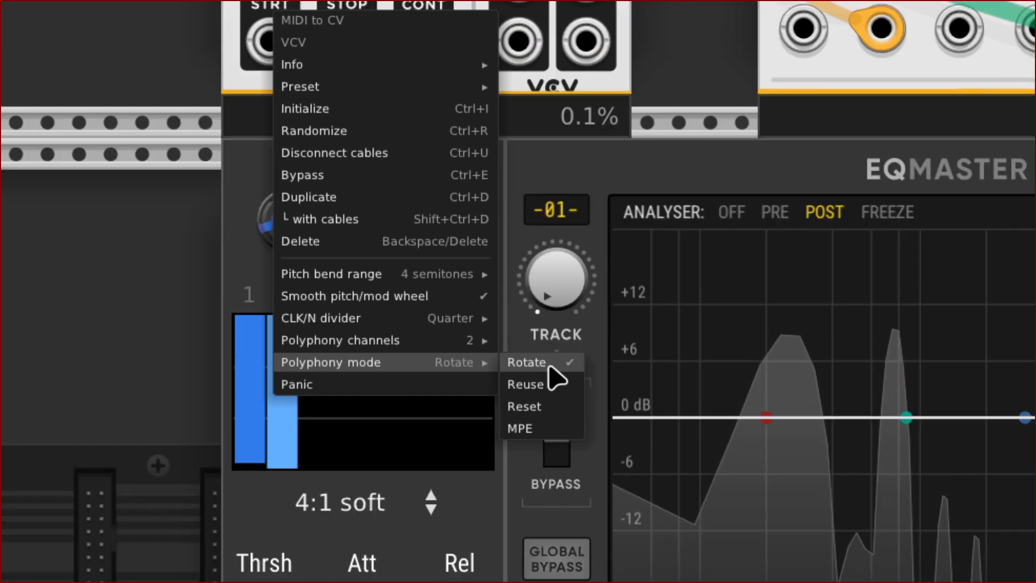
{"action": "scroll", "coordinate": [549, 366], "scroll_direction": "up", "scroll_amount": 13}
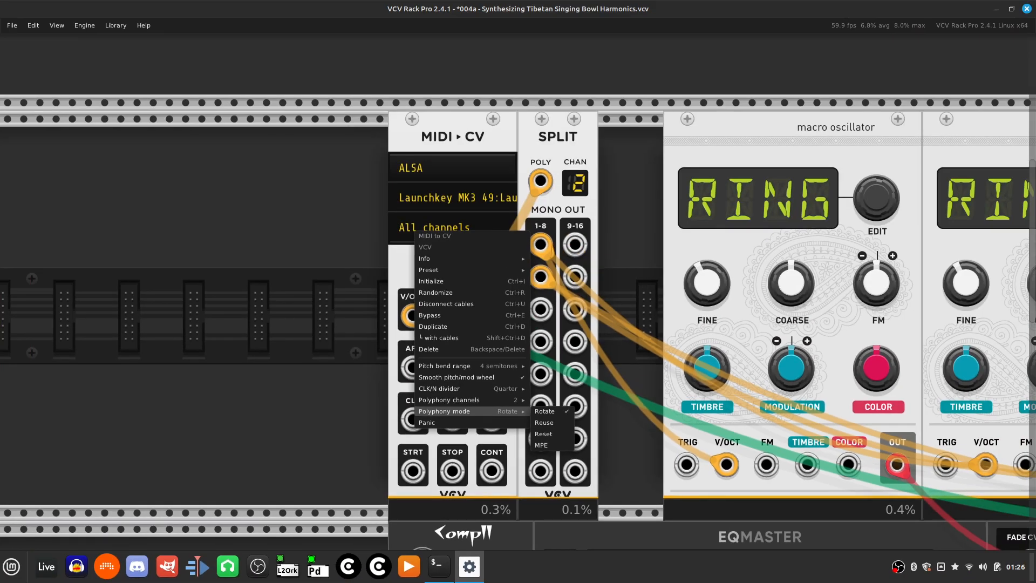
{"action": "key", "text": "Escape"}
Move the four macro oscillators and the ADSR EG together so they sit directly against the SPLIT module.
{"action": "key", "text": "Right"}
{"action": "key", "text": "Right"}
{"action": "key", "text": "Right"}
{"action": "key", "text": "Right"}
{"action": "key", "text": "Right"}
{"action": "key", "text": "Right"}
{"action": "key", "text": "Right"}
{"action": "key", "text": "Right"}
{"action": "key", "text": "Right"}
{"action": "key", "text": "Right"}
{"action": "key", "text": "Right"}
{"action": "key", "text": "Right"}
{"action": "key", "text": "Right"}
{"action": "key", "text": "Right"}
{"action": "key", "text": "Right"}
{"action": "key", "text": "Right"}
{"action": "key", "text": "Right"}
{"action": "key", "text": "Right"}
{"action": "key", "text": "Right"}
{"action": "key", "text": "Right"}
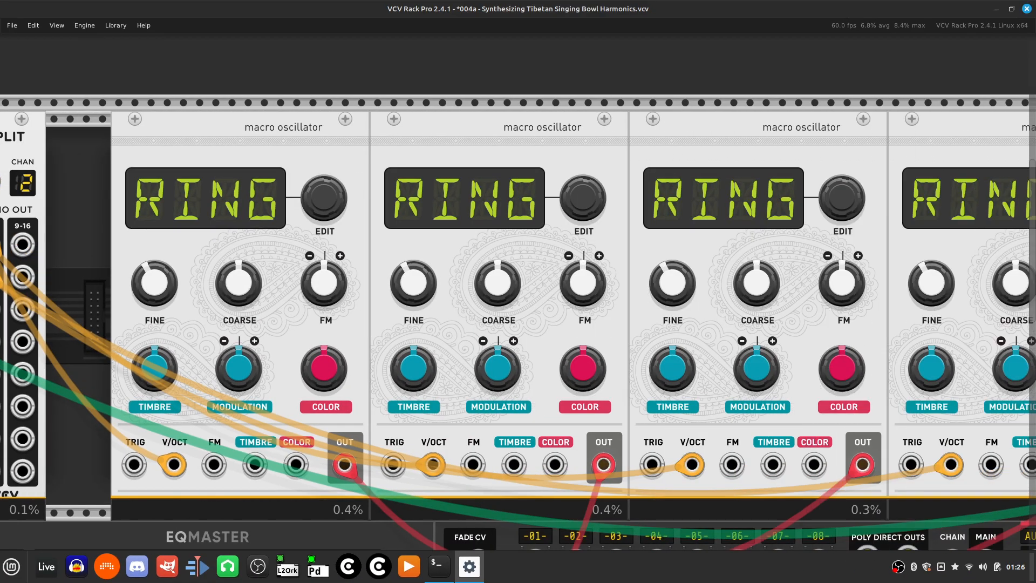
{"action": "key", "text": "ctrl+minus"}
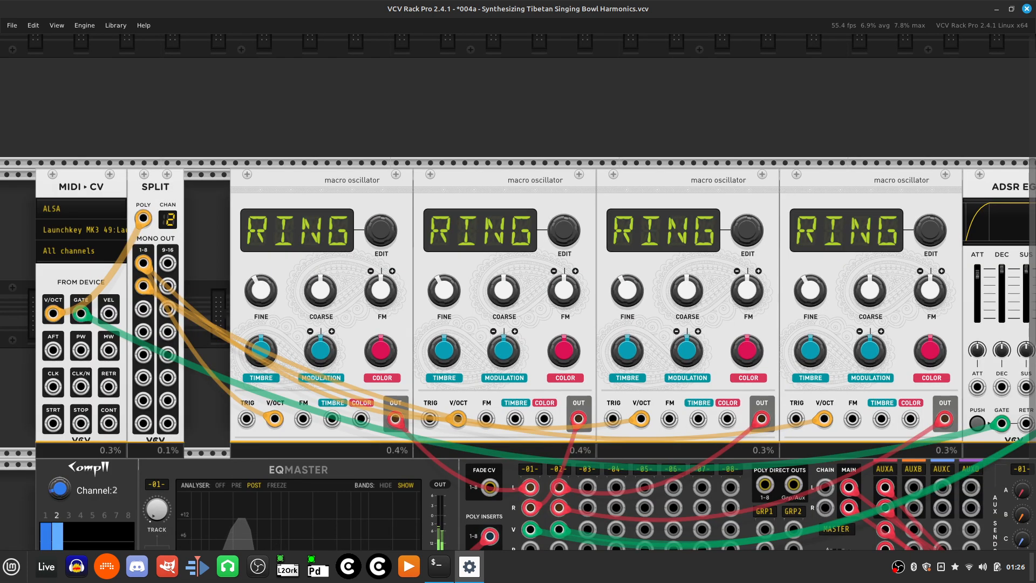
{"action": "key", "text": "Right"}
{"action": "key", "text": "Right"}
{"action": "key", "text": "Right"}
{"action": "key", "text": "Right"}
{"action": "key", "text": "Right"}
{"action": "key", "text": "Right"}
{"action": "key", "text": "Right"}
{"action": "key", "text": "Right"}
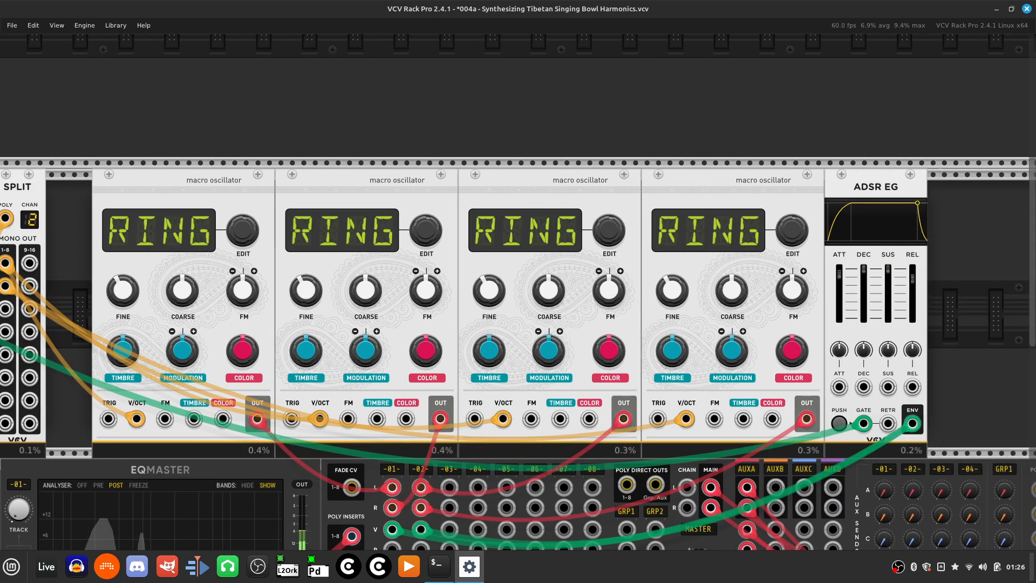
{"action": "left_click", "coordinate": [184, 261], "text": "shift"}
{"action": "left_click", "coordinate": [367, 261], "text": "shift"}
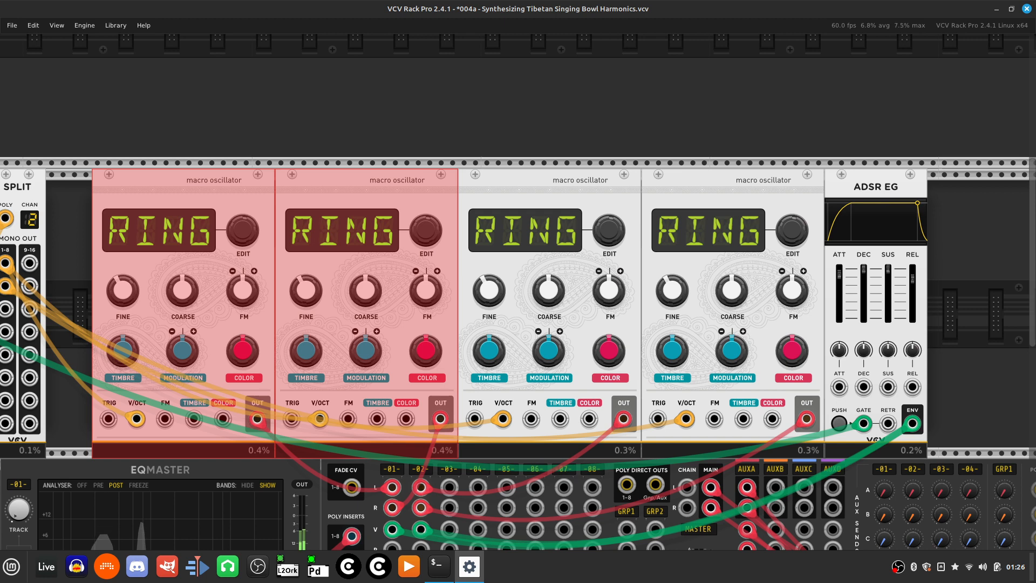
{"action": "left_click", "coordinate": [549, 261], "text": "shift"}
{"action": "left_click", "coordinate": [733, 261], "text": "shift"}
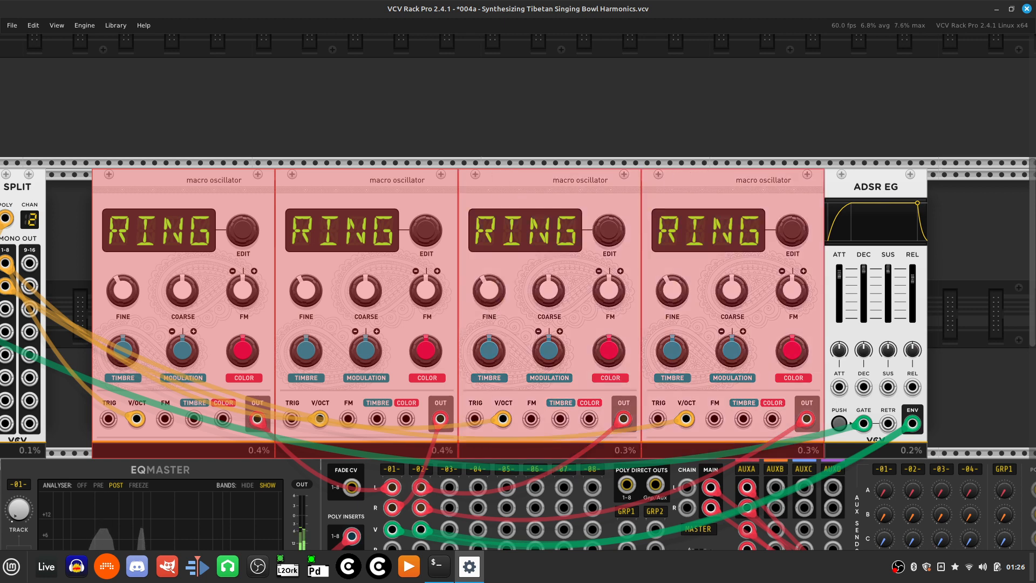
{"action": "left_click", "coordinate": [876, 187], "text": "shift"}
{"action": "left_click_drag", "start_coordinate": [876, 187], "coordinate": [830, 187]}
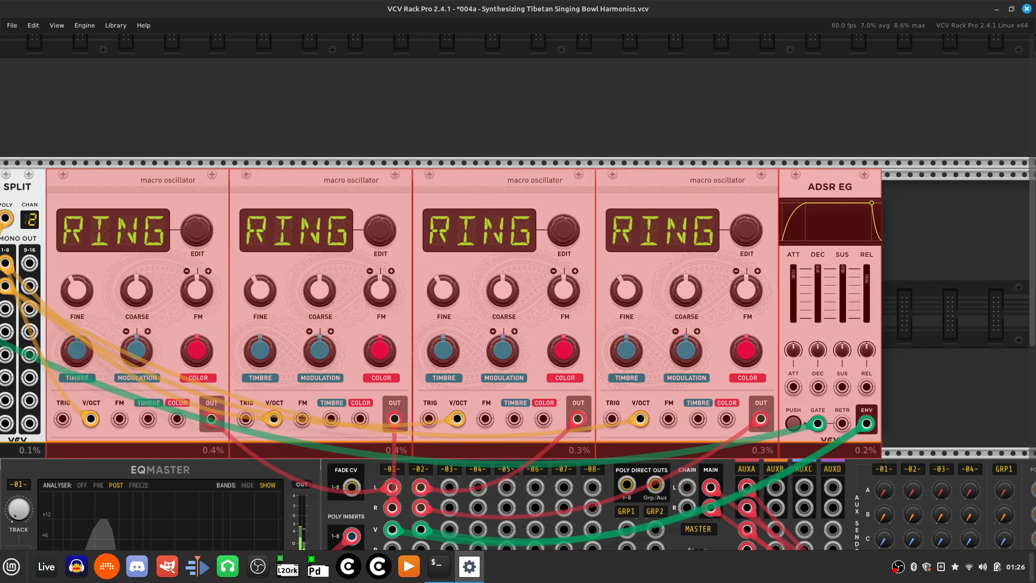
{"action": "left_click", "coordinate": [830, 119]}
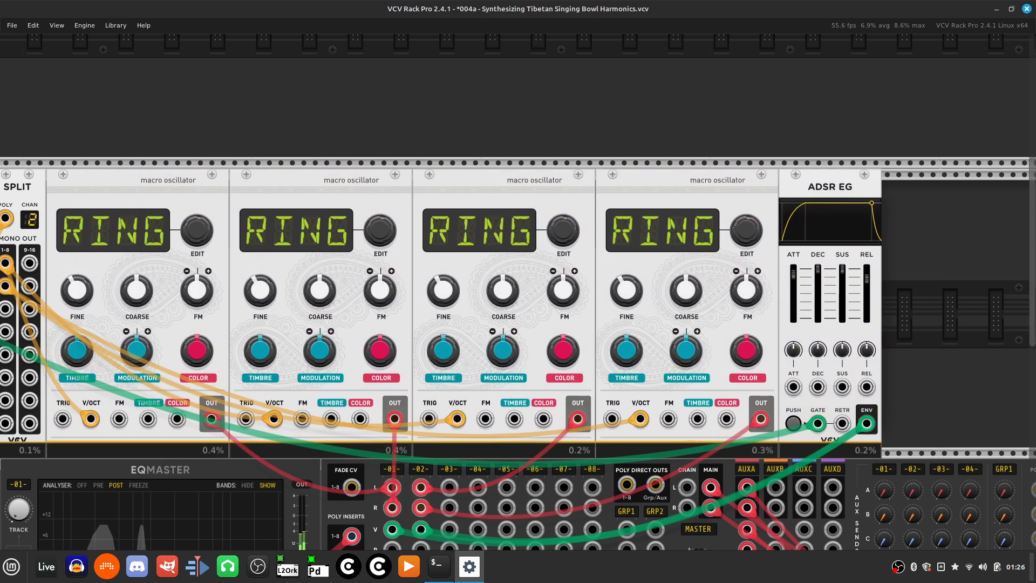
{"action": "scroll", "coordinate": [539, 350], "scroll_direction": "right", "scroll_amount": 5}
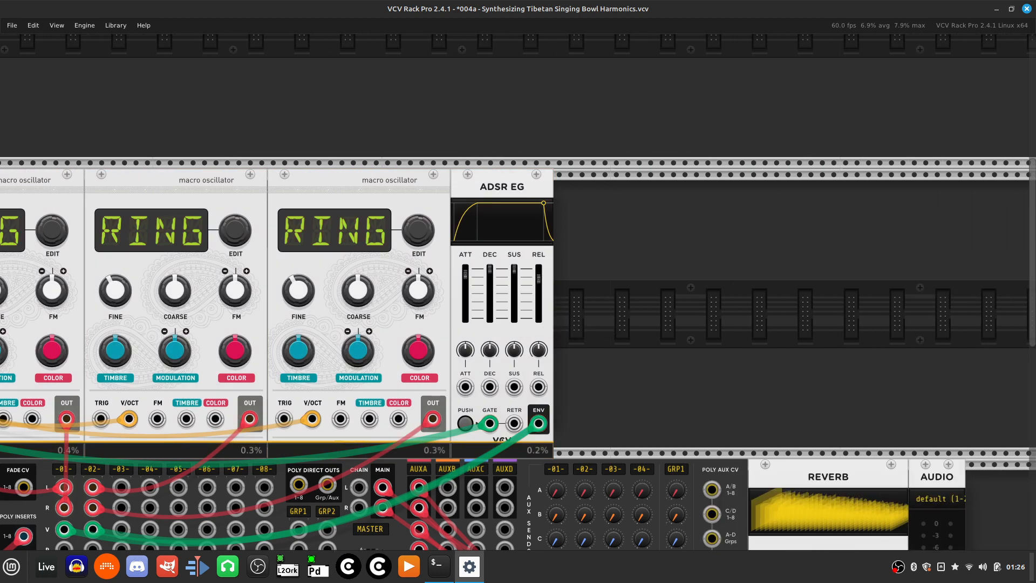
{"action": "scroll", "coordinate": [518, 303], "scroll_direction": "left", "scroll_amount": 7}
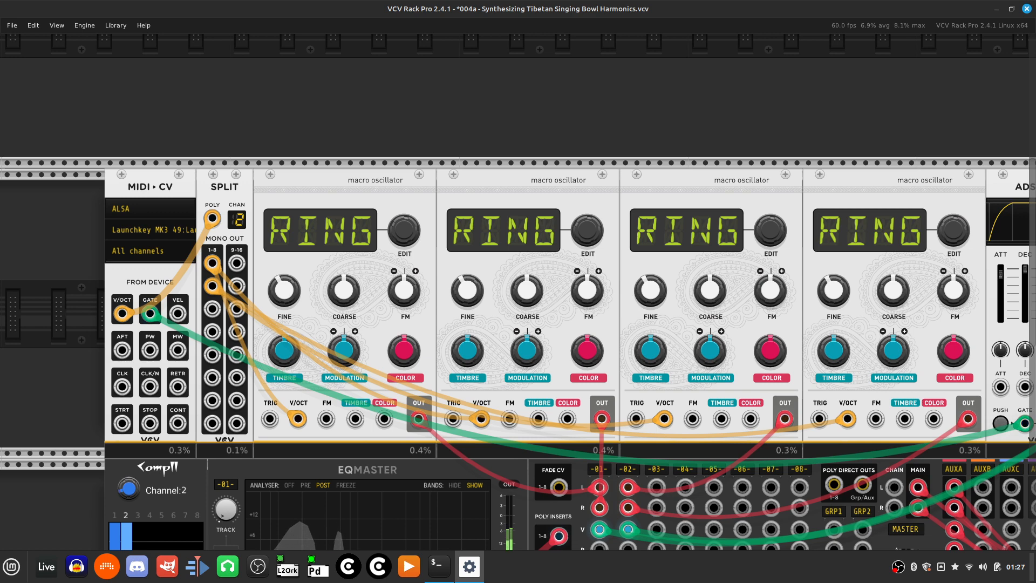
Switch the EQMASTER module to mixer track 2.
{"action": "scroll", "coordinate": [491, 222], "scroll_direction": "down", "scroll_amount": 6}
{"action": "scroll", "coordinate": [491, 221], "scroll_direction": "right", "scroll_amount": 3}
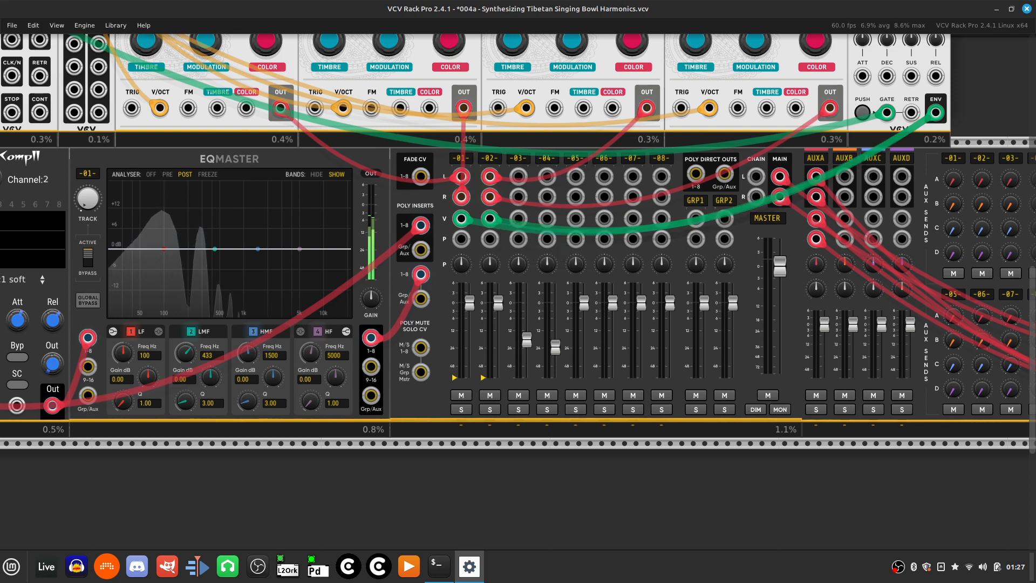
{"action": "scroll", "coordinate": [492, 222], "scroll_direction": "up", "scroll_amount": 3}
{"action": "scroll", "coordinate": [519, 292], "scroll_direction": "right", "scroll_amount": 6}
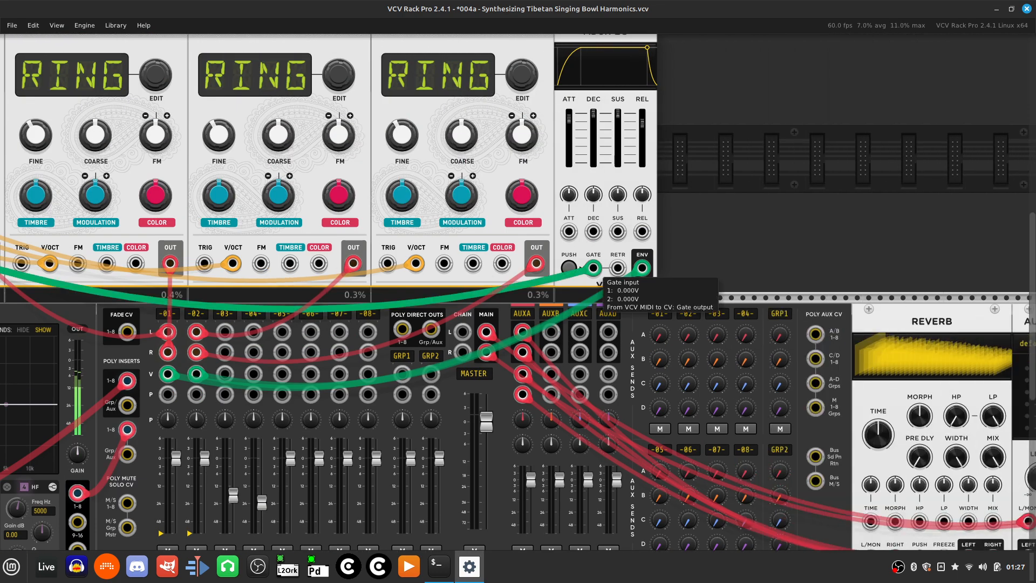
{"action": "scroll", "coordinate": [594, 270], "scroll_direction": "left", "scroll_amount": 8}
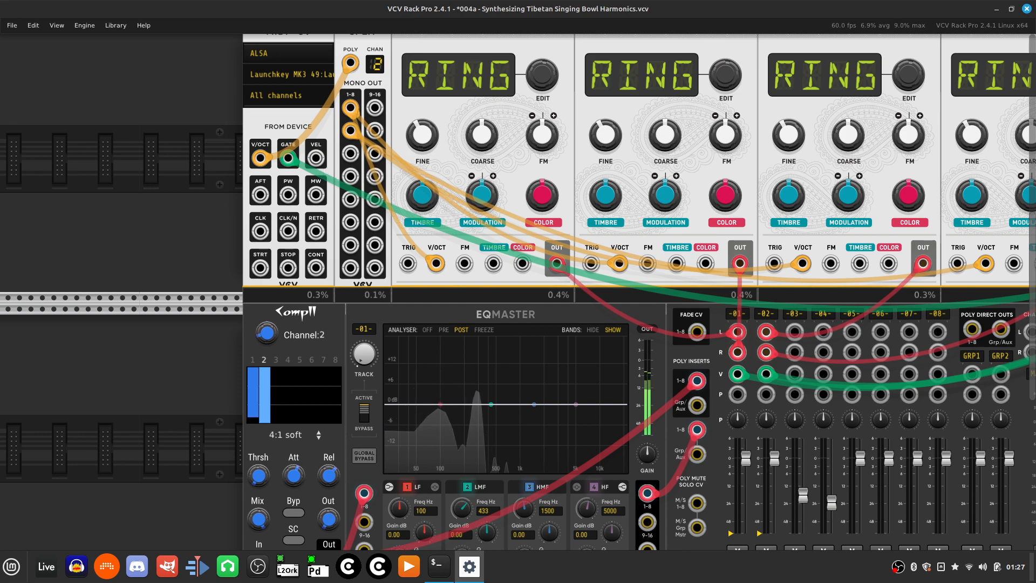
{"action": "scroll", "coordinate": [518, 291], "scroll_direction": "down", "scroll_amount": 3}
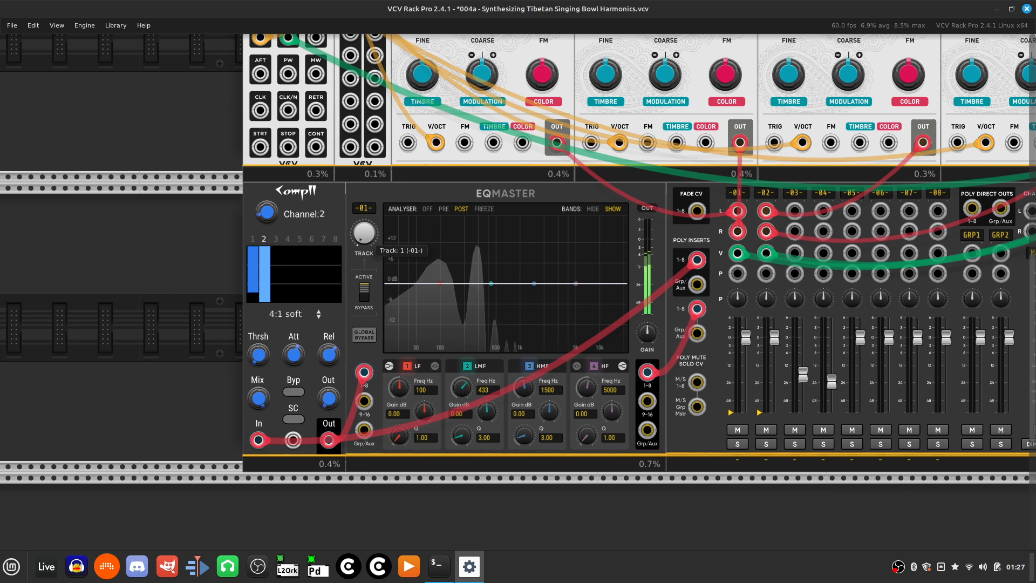
{"action": "right_click", "coordinate": [365, 236]}
{"action": "type", "text": "2"}
{"action": "key", "text": "Return"}
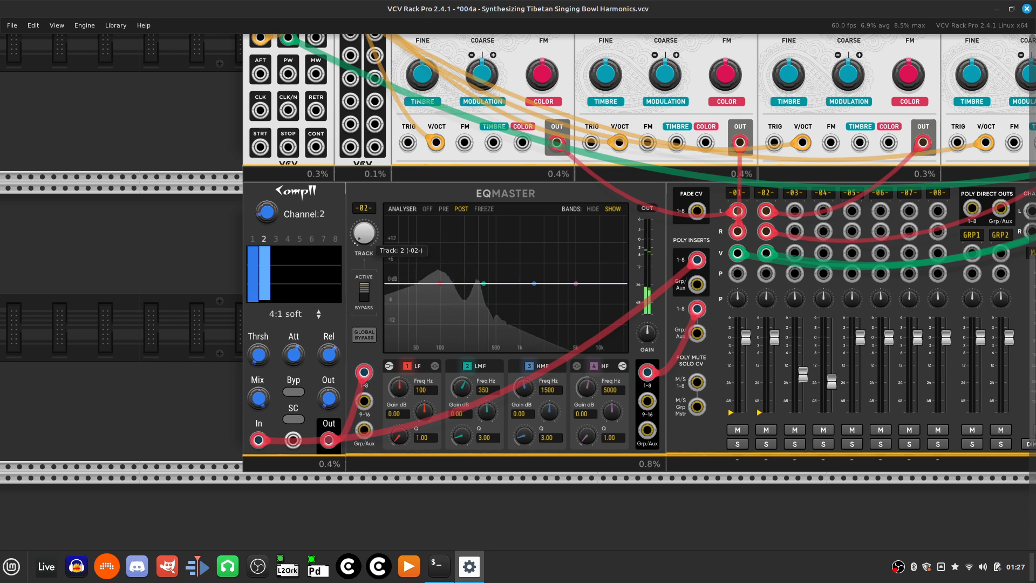
Disconnect both green envelope cables from the ADSR EG's ENV output to the level inputs of mixer tracks 01 and 02.
{"action": "scroll", "coordinate": [438, 413], "scroll_direction": "right", "scroll_amount": 10}
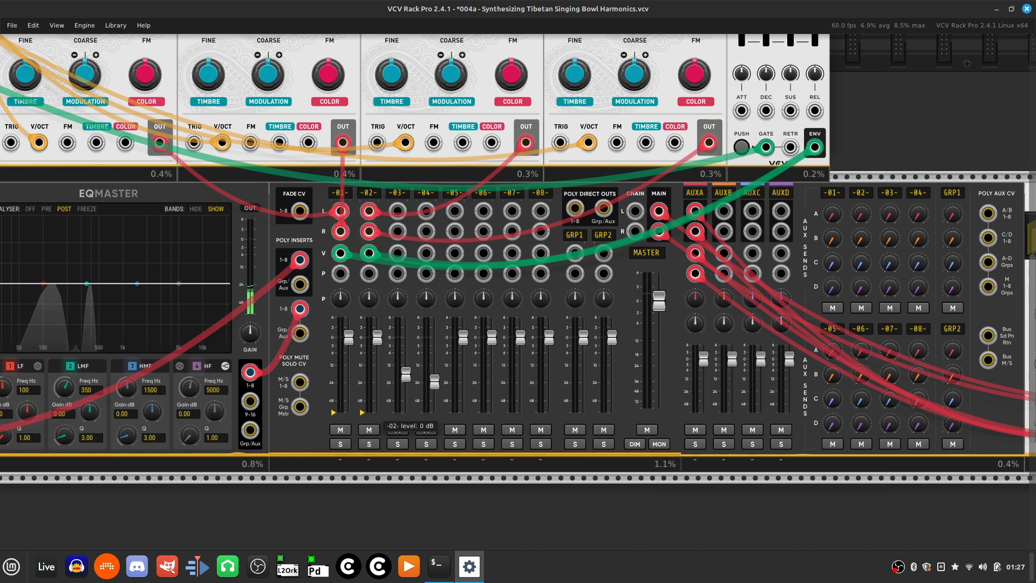
{"action": "scroll", "coordinate": [519, 287], "scroll_direction": "up", "scroll_amount": 2}
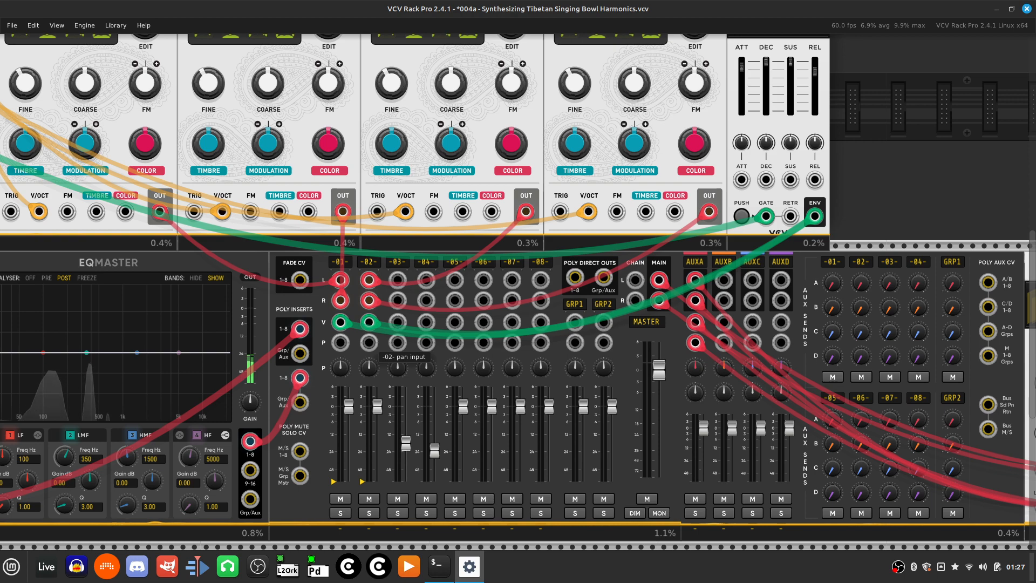
{"action": "scroll", "coordinate": [381, 351], "scroll_direction": "right", "scroll_amount": 10}
{"action": "scroll", "coordinate": [381, 351], "scroll_direction": "up", "scroll_amount": 3}
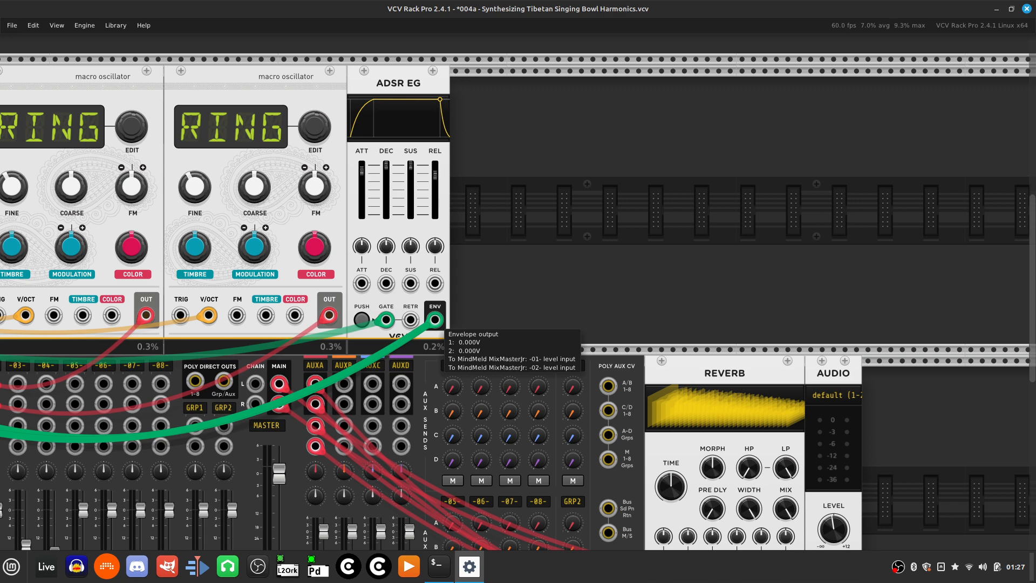
{"action": "left_click_drag", "start_coordinate": [435, 320], "coordinate": [430, 383]}
{"action": "left_click_drag", "start_coordinate": [435, 321], "coordinate": [426, 402]}
Add a second SPLIT module from the module library and place it directly against the ADSR EG.
{"action": "key", "text": "Up"}
{"action": "key", "text": "Right"}
{"action": "key", "text": "Return"}
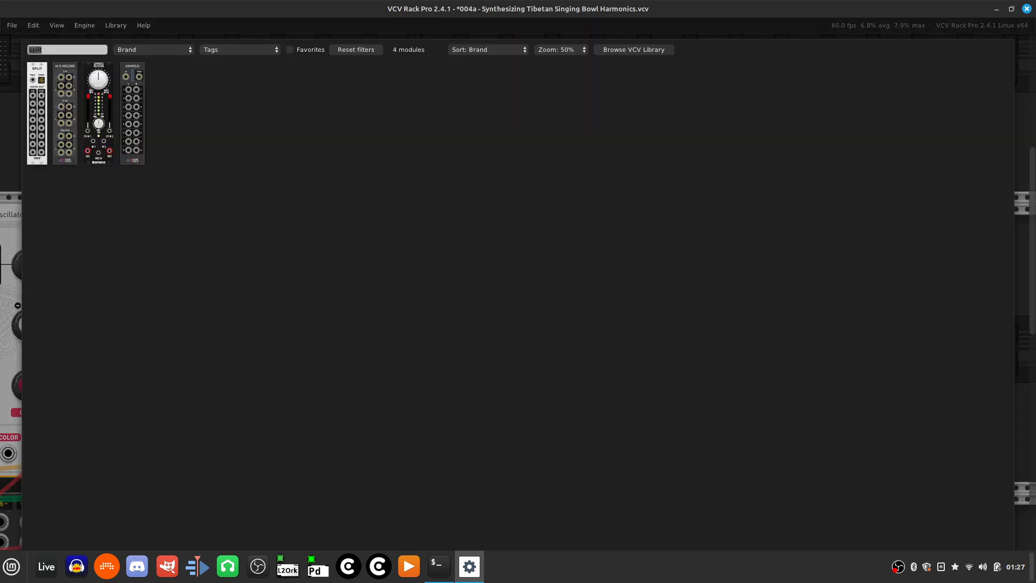
{"action": "key", "text": "BackSpace"}
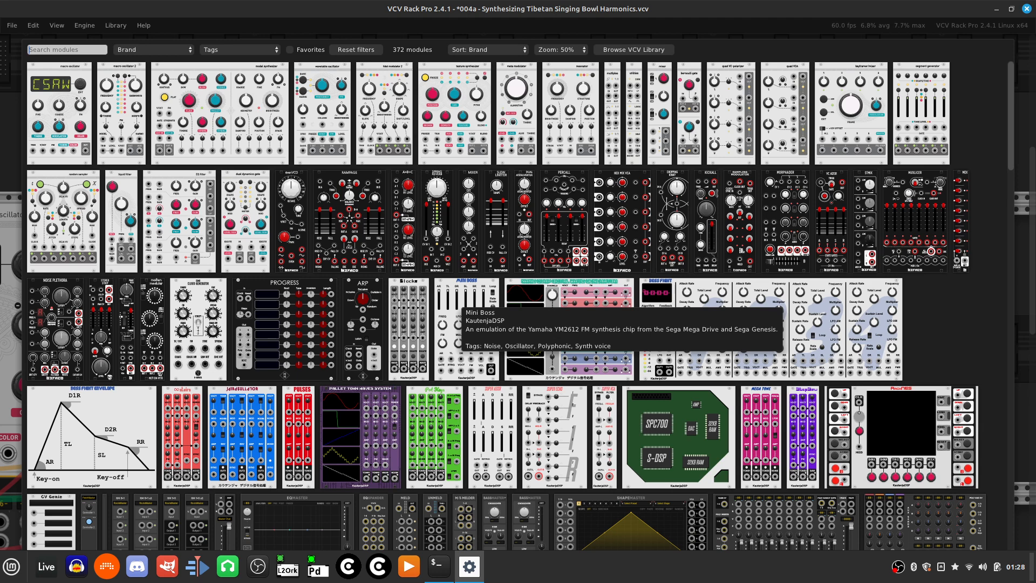
{"action": "type", "text": "split"}
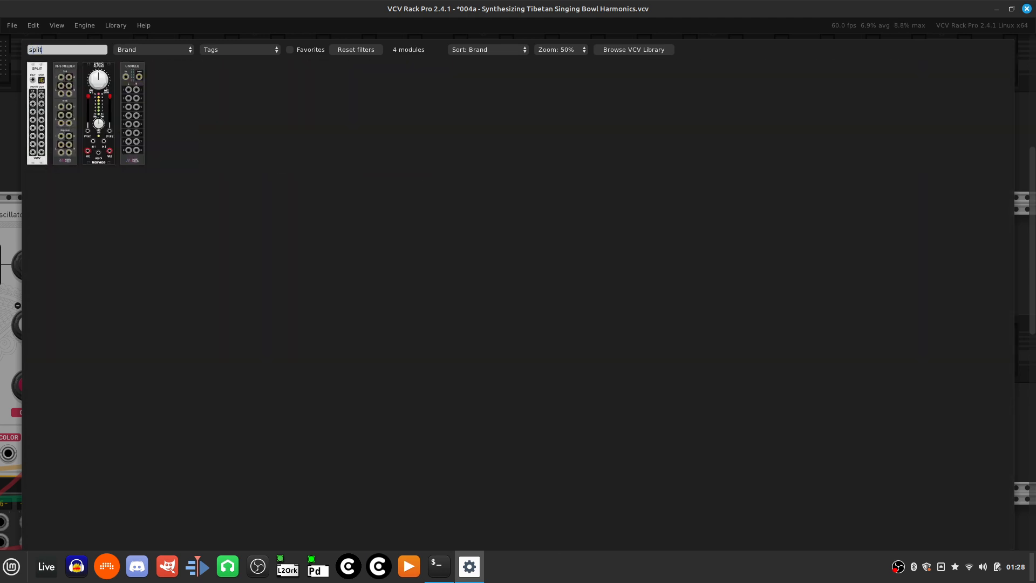
{"action": "left_click", "coordinate": [35, 154]}
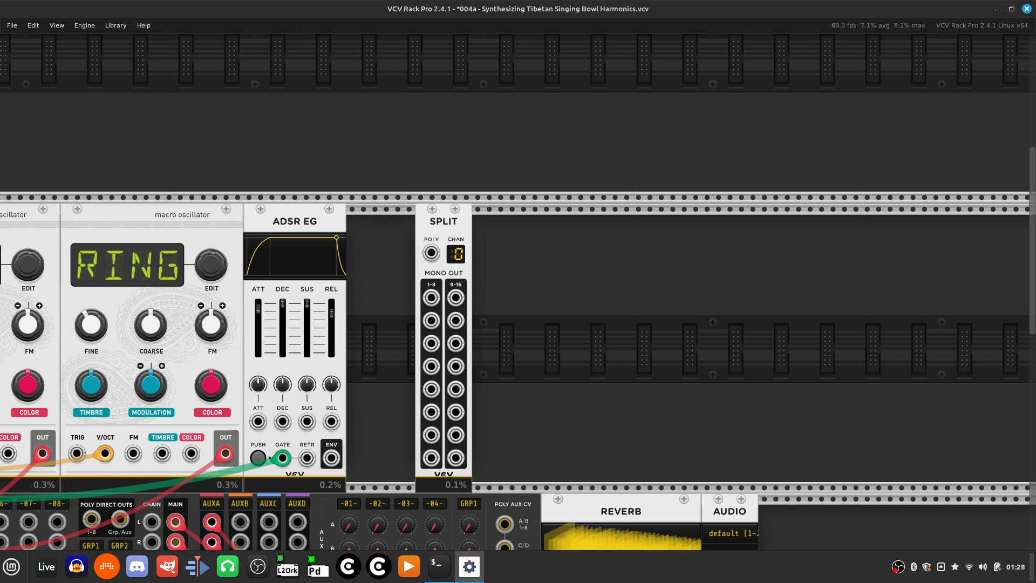
{"action": "left_click_drag", "start_coordinate": [443, 231], "coordinate": [375, 231]}
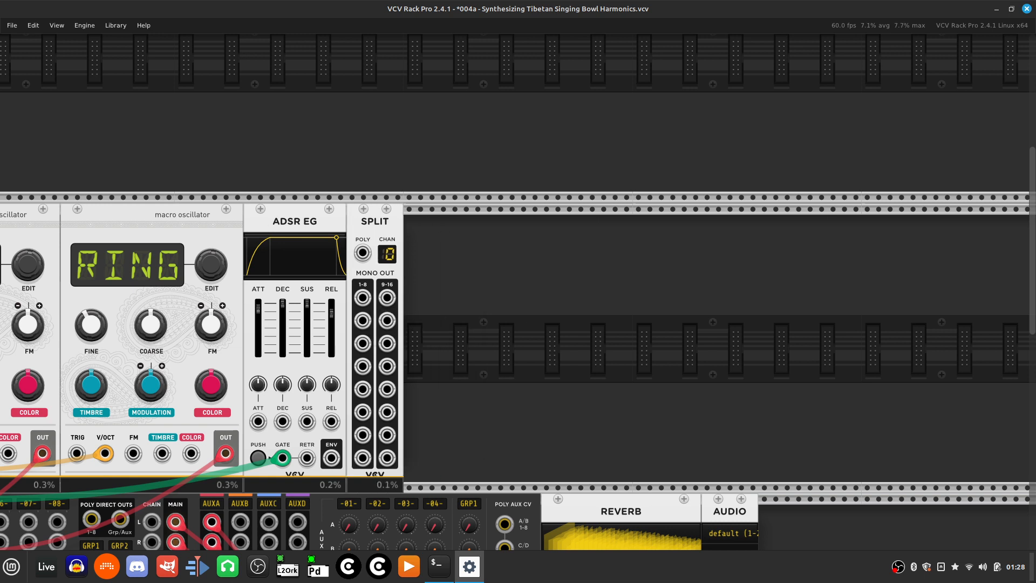
Using green cables, connect the ADSR EG's ENV output to the new SPLIT's POLY input, and SPLIT's channel 1 output to mixer track 01's level input.
{"action": "right_click", "coordinate": [362, 251]}
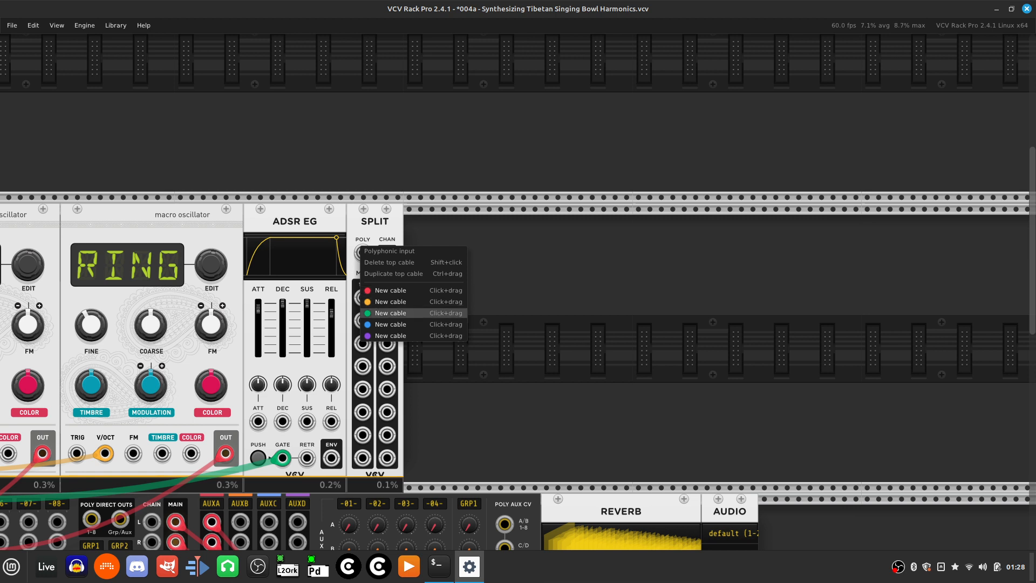
{"action": "left_click_drag", "start_coordinate": [391, 313], "coordinate": [331, 458]}
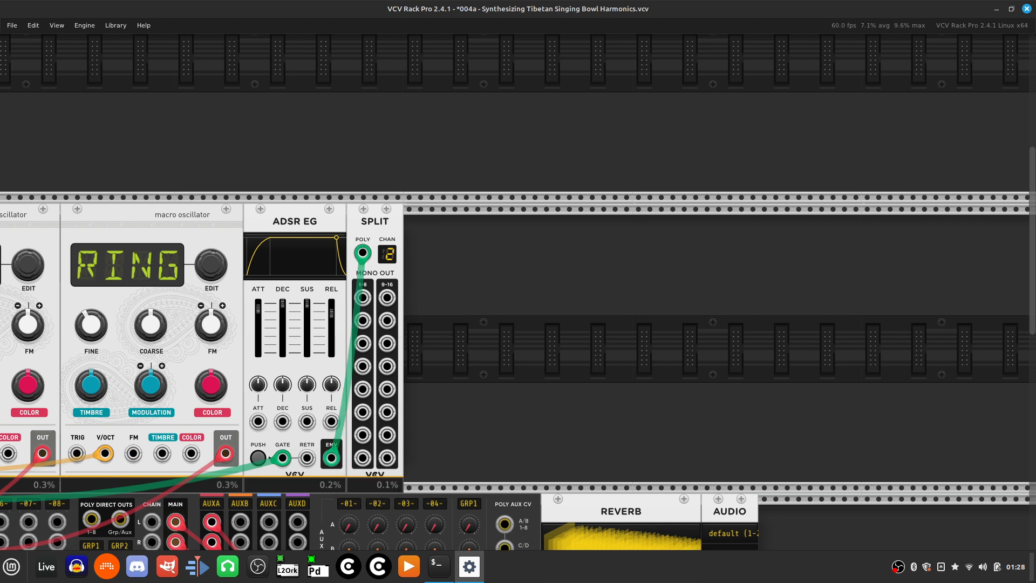
{"action": "right_click", "coordinate": [362, 299]}
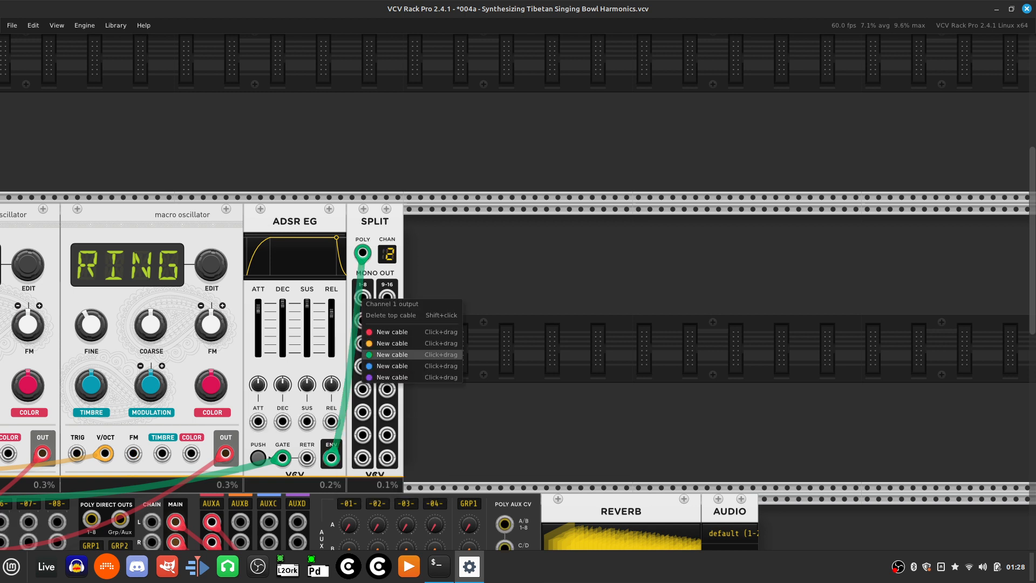
{"action": "key", "text": "ctrl+Left"}
{"action": "key", "text": "ctrl+Left"}
{"action": "left_click_drag", "start_coordinate": [383, 355], "coordinate": [256, 410]}
{"action": "key", "text": "Left"}
{"action": "key", "text": "Down"}
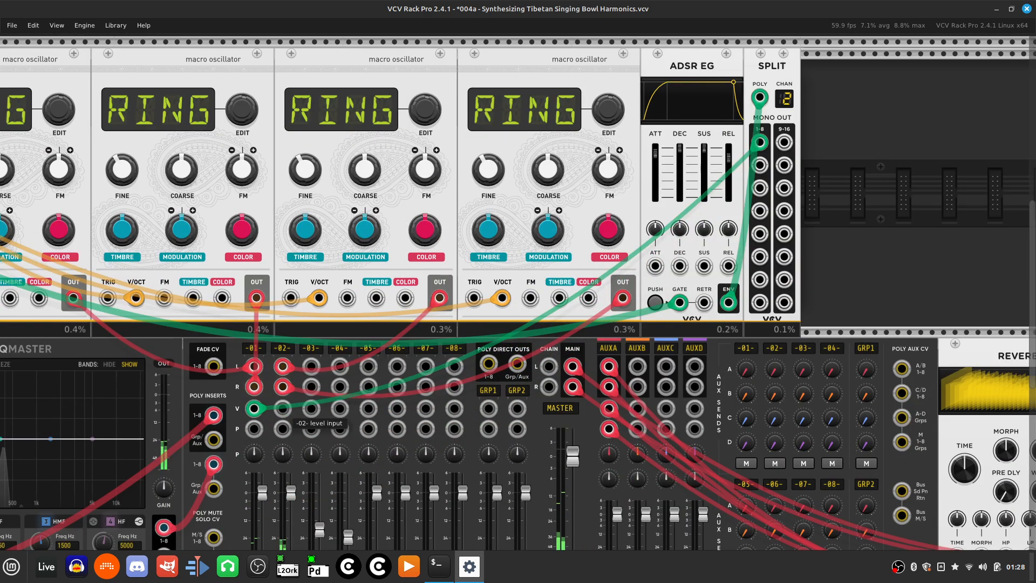
Connect the second SPLIT's channel 2 output to mixer track 02's level input with a green cable.
{"action": "right_click", "coordinate": [283, 409]}
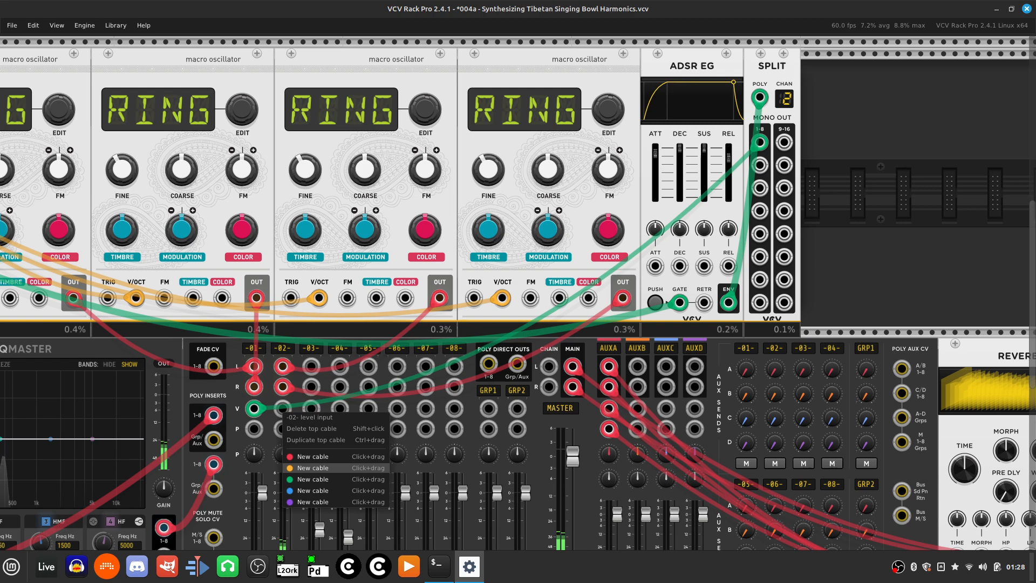
{"action": "left_click", "coordinate": [313, 479]}
{"action": "key", "text": "ctrl+Left"}
{"action": "key", "text": "Right"}
{"action": "key", "text": "Up"}
{"action": "left_click_drag", "start_coordinate": [324, 423], "coordinate": [364, 287]}
{"action": "key", "text": "Left"}
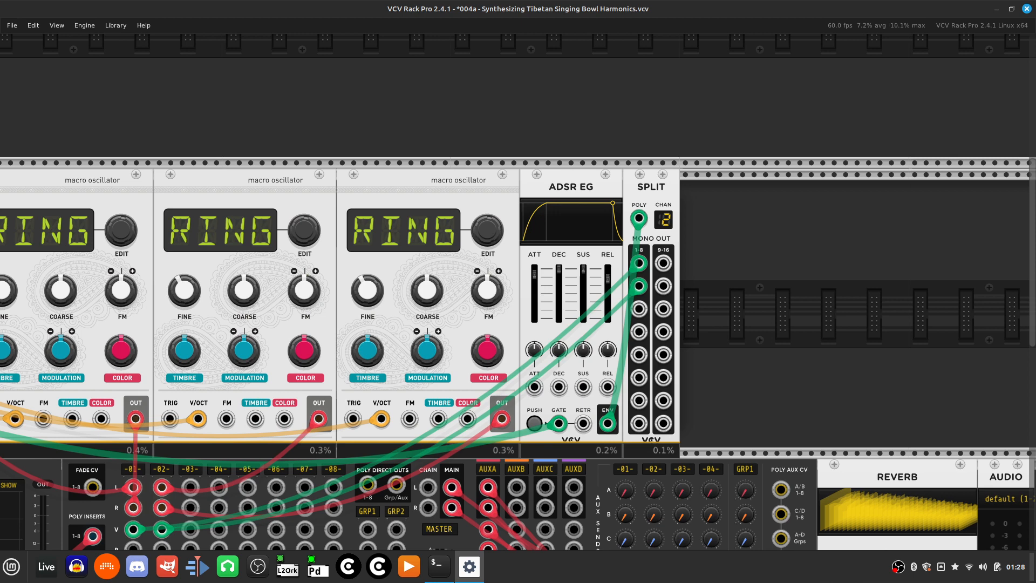
Activate the ADSR EG's manual PUSH gate so the envelope stays open.
{"action": "left_click", "coordinate": [535, 423]}
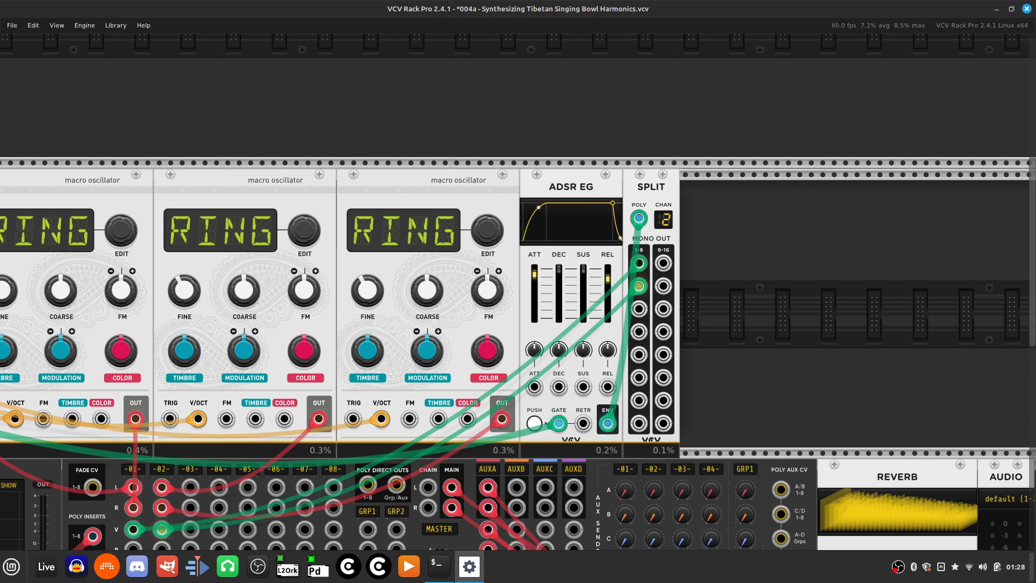
{"action": "key", "text": "Left"}
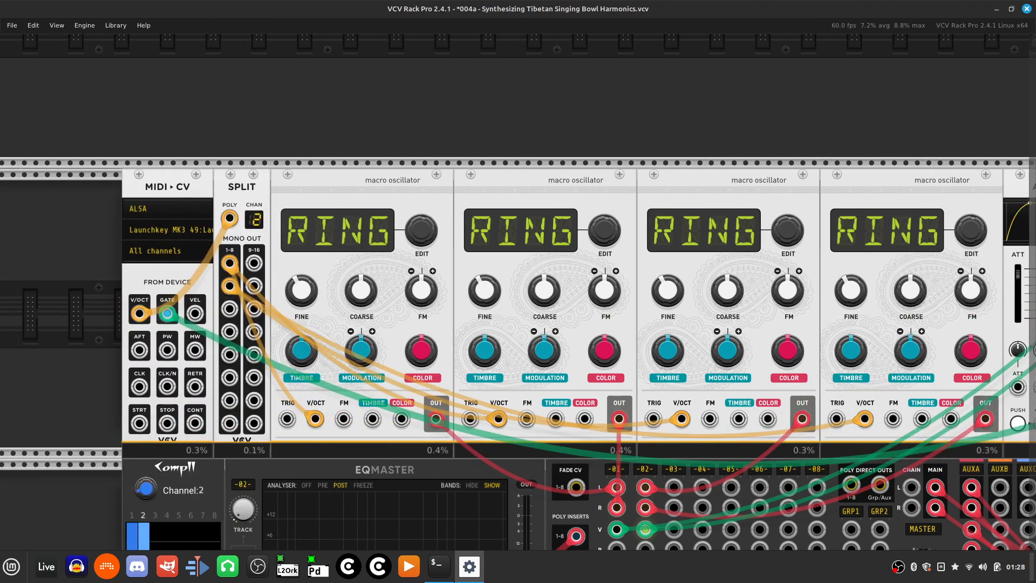
{"action": "key", "text": "Down"}
{"action": "key", "text": "Left"}
{"action": "key", "text": "Down"}
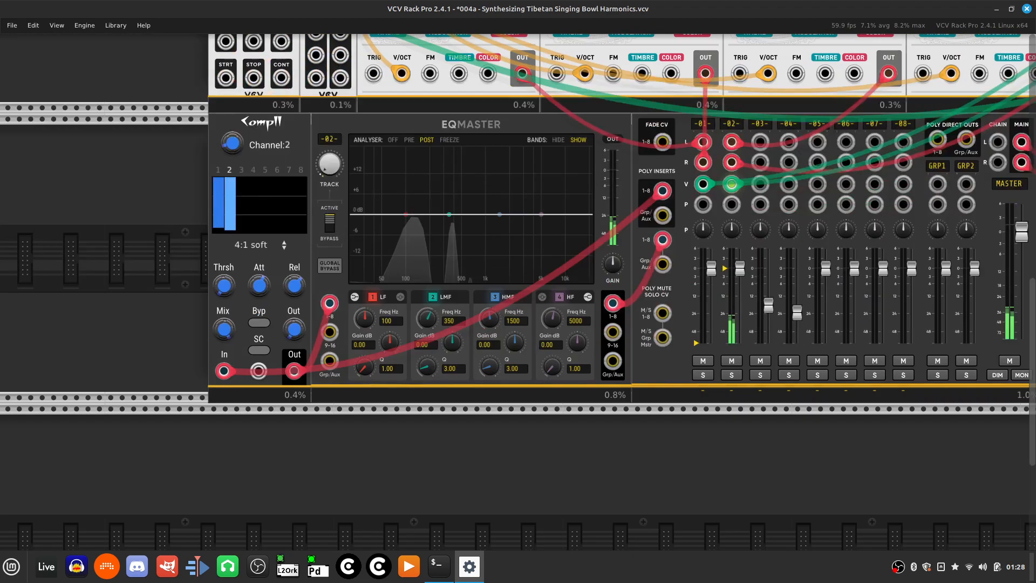
{"action": "key", "text": "Left"}
{"action": "key", "text": "Up"}
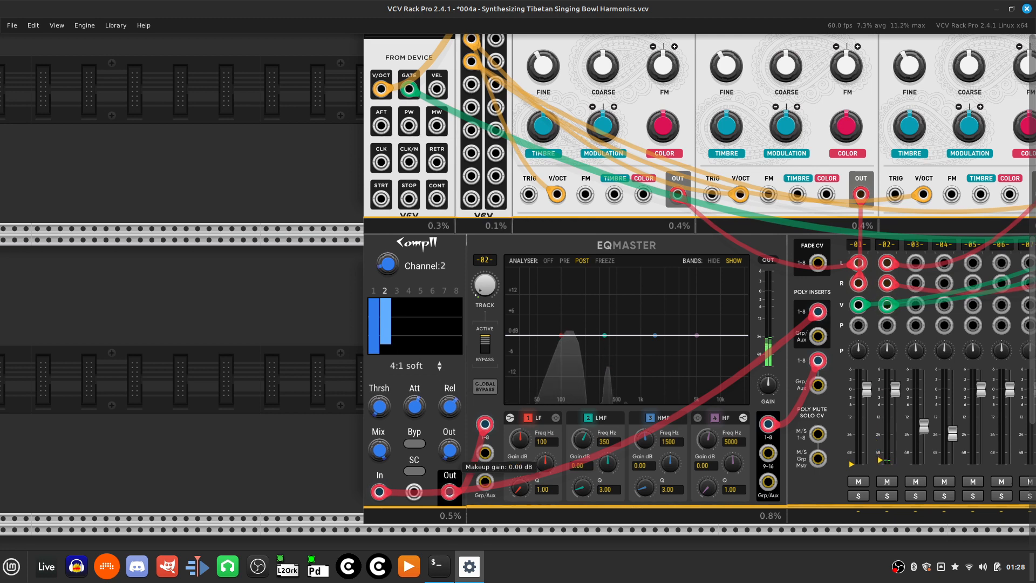
Check the Comp II compressor's makeup gain for channel 2 without changing it.
{"action": "right_click", "coordinate": [450, 449]}
{"action": "left_click", "coordinate": [479, 462]}
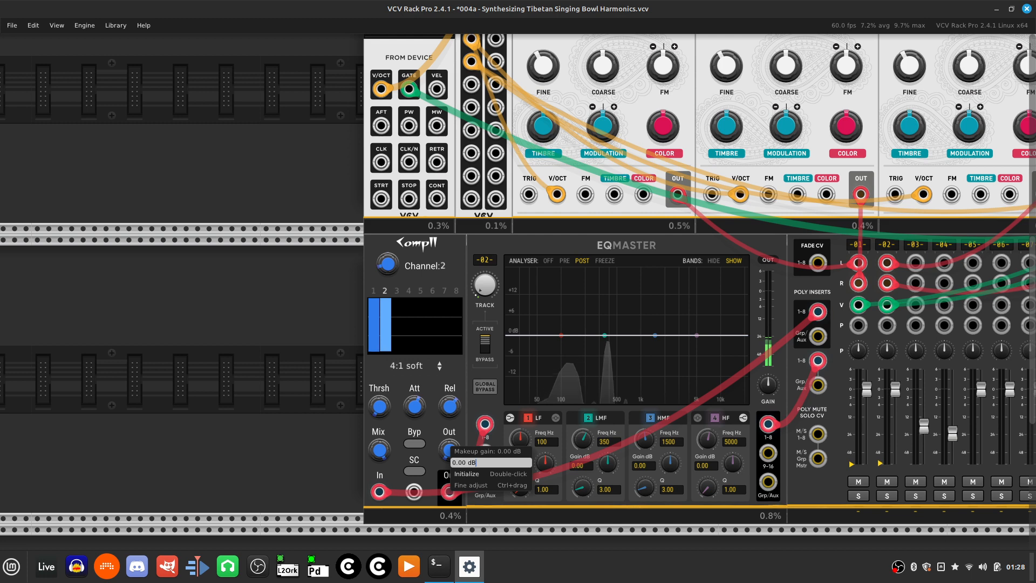
{"action": "left_click_drag", "start_coordinate": [477, 462], "coordinate": [463, 463]}
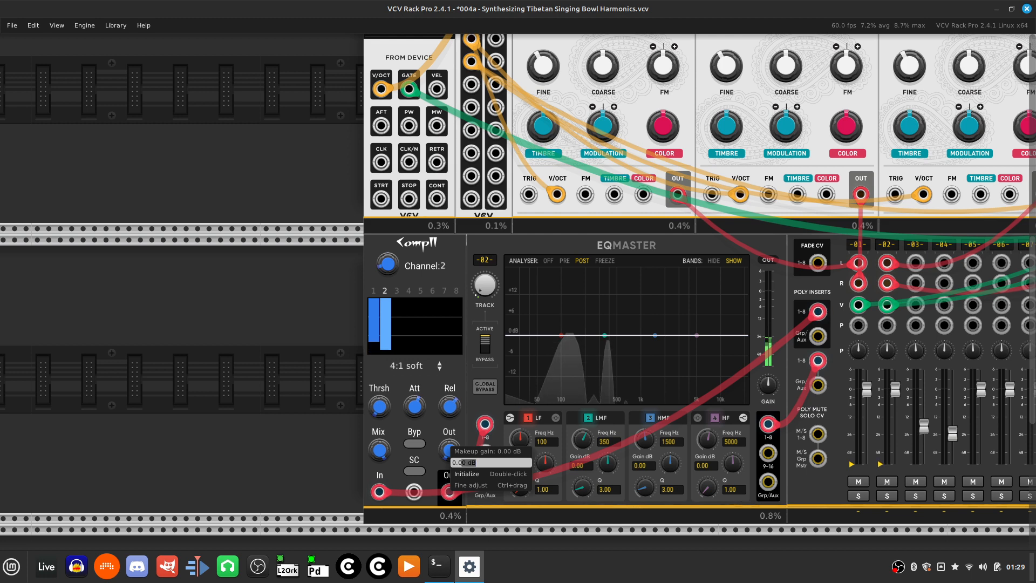
{"action": "key", "text": "Escape"}
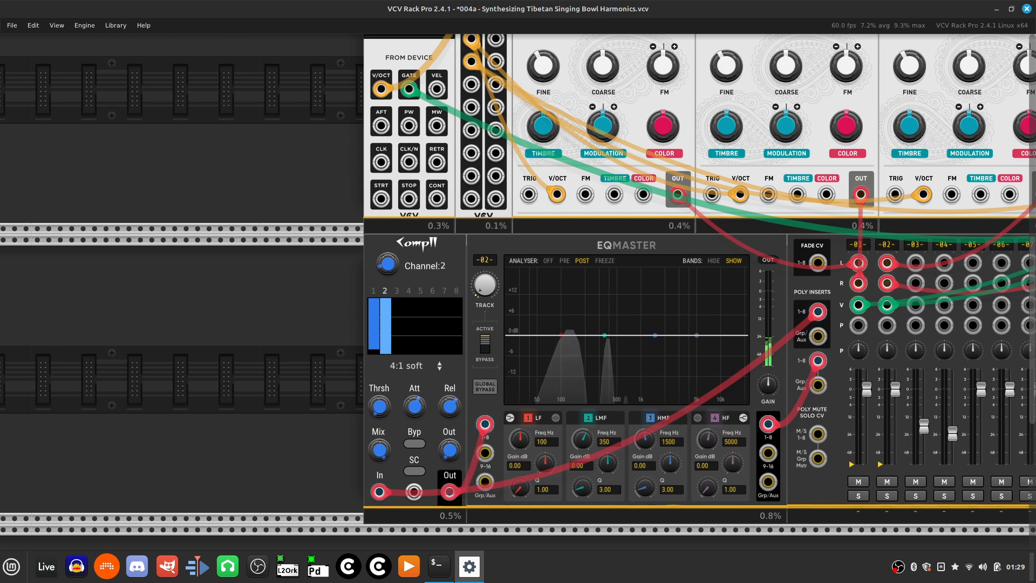
Switch the Comp II compressor to channel 1 and check that channel's makeup gain.
{"action": "right_click", "coordinate": [392, 265]}
{"action": "type", "text": "1"}
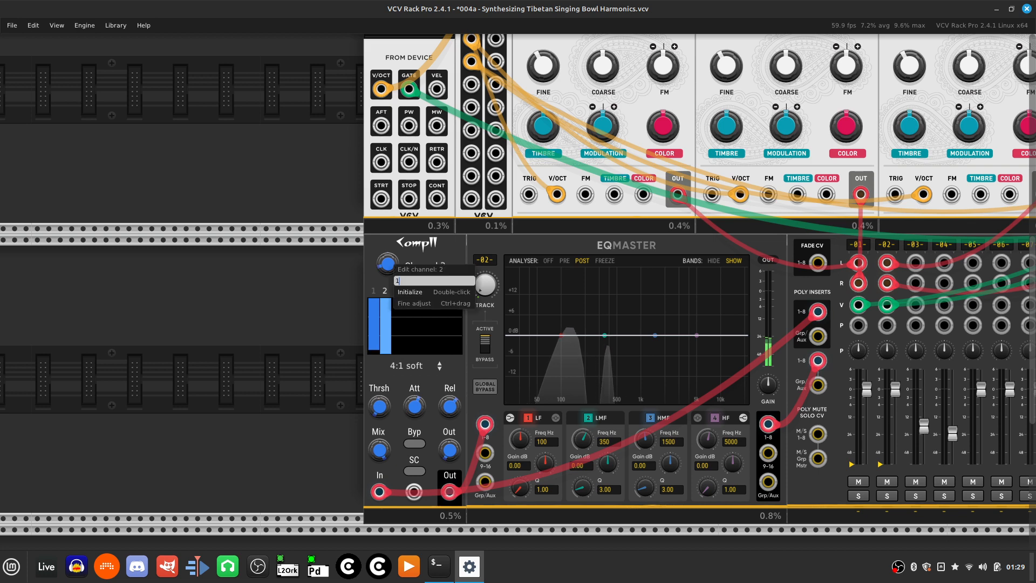
{"action": "key", "text": "Return"}
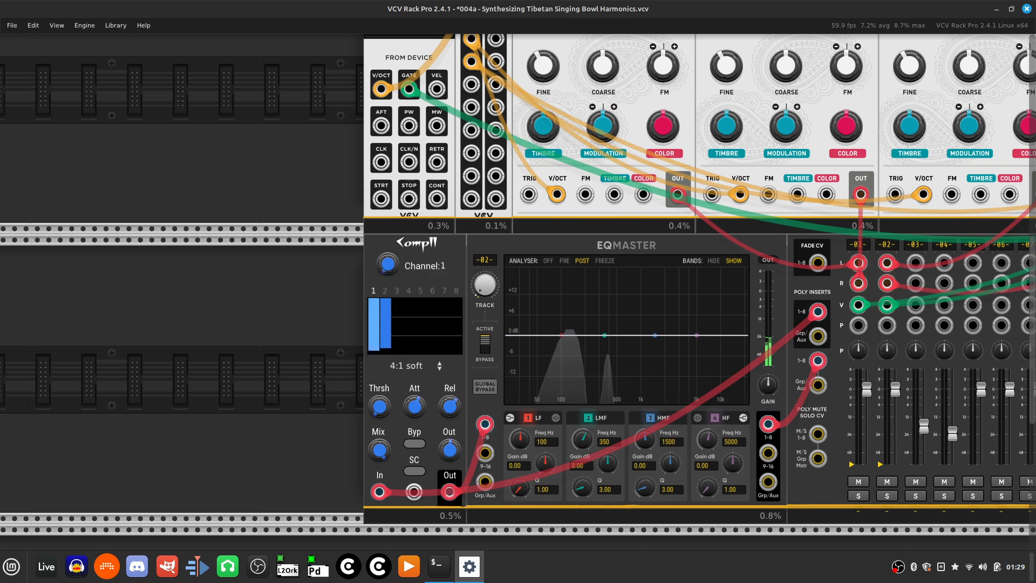
{"action": "right_click", "coordinate": [449, 450]}
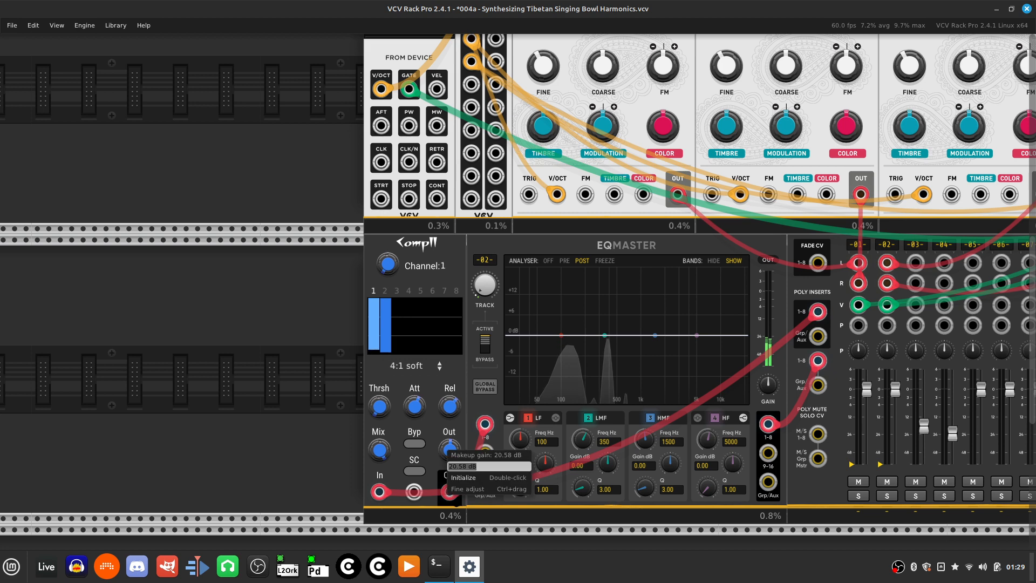
{"action": "left_click", "coordinate": [477, 466]}
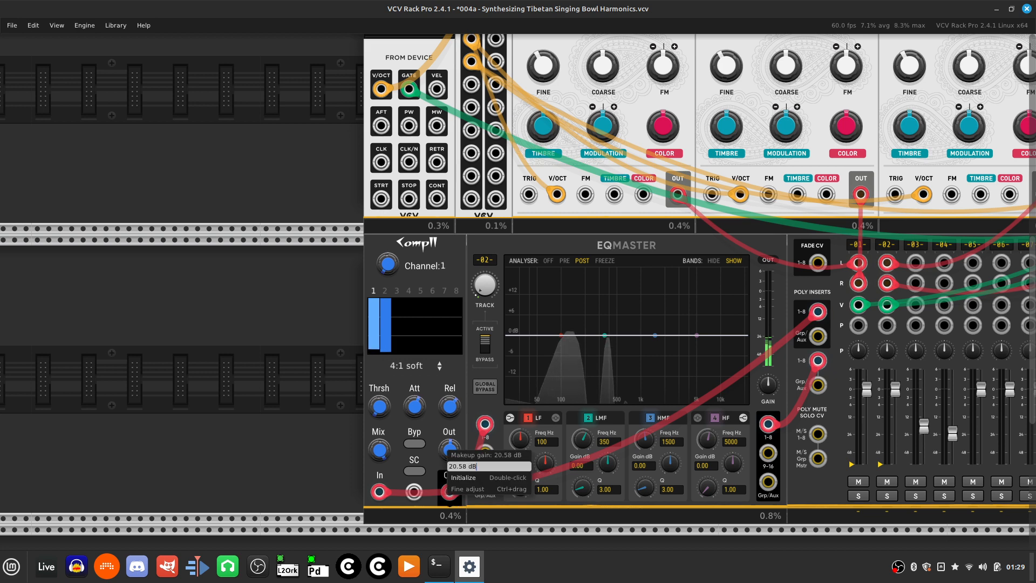
{"action": "left_click_drag", "start_coordinate": [477, 467], "coordinate": [449, 466]}
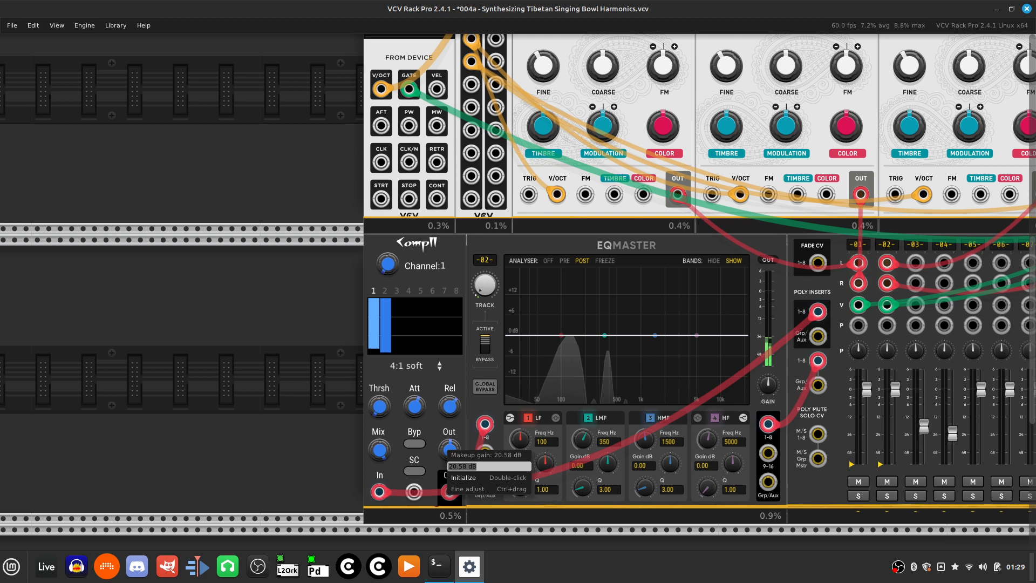
{"action": "key", "text": "Escape"}
Switch the Comp II compressor to channel 2 and set that channel's makeup gain to 10.00 dB.
{"action": "right_click", "coordinate": [389, 265]}
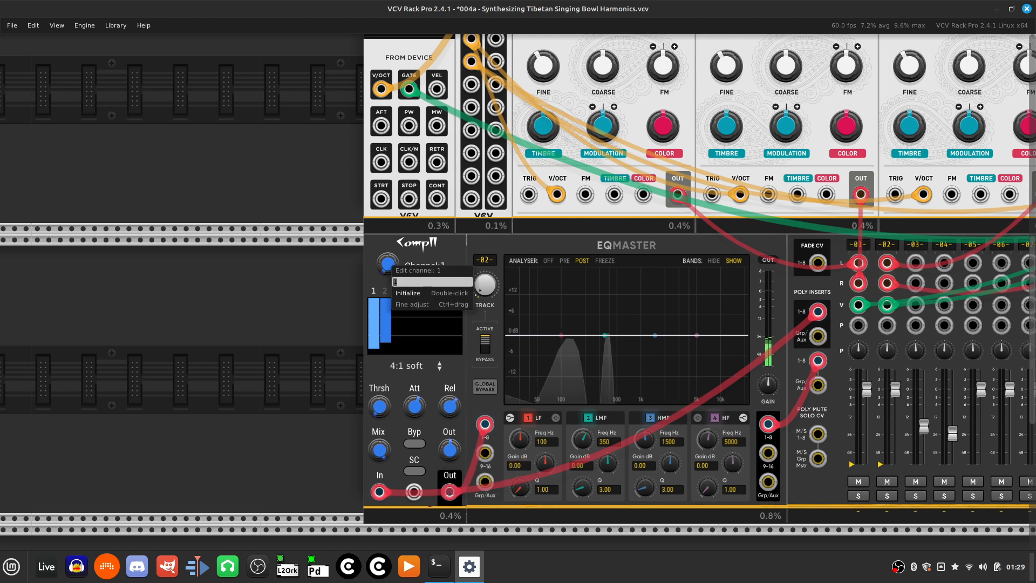
{"action": "type", "text": "2"}
{"action": "key", "text": "Return"}
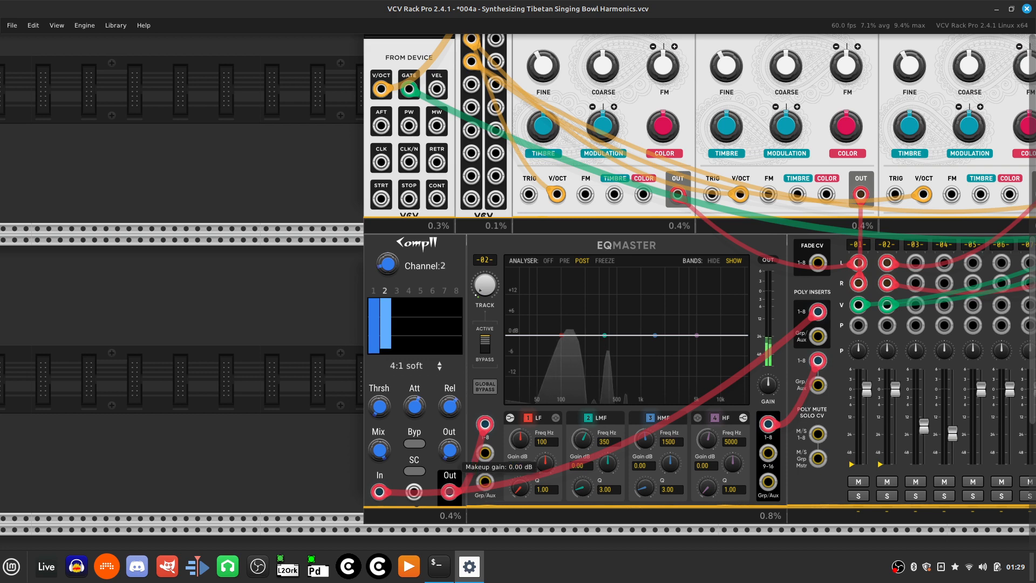
{"action": "right_click", "coordinate": [450, 451]}
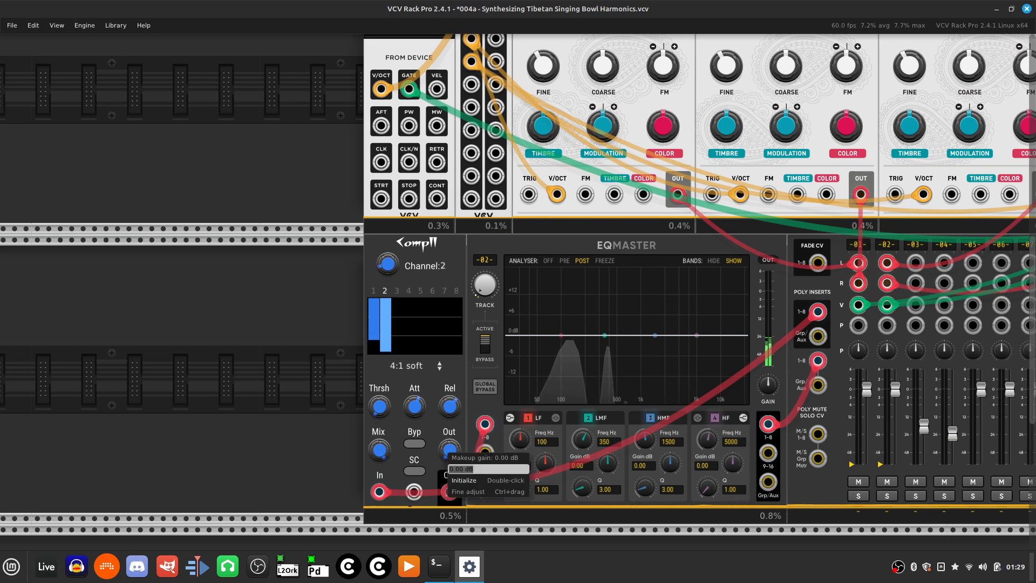
{"action": "left_click", "coordinate": [475, 469]}
{"action": "key", "text": "BackSpace"}
{"action": "key", "text": "BackSpace"}
{"action": "key", "text": "BackSpace"}
{"action": "key", "text": "BackSpace"}
{"action": "key", "text": "BackSpace"}
{"action": "key", "text": "BackSpace"}
{"action": "key", "text": "BackSpace"}
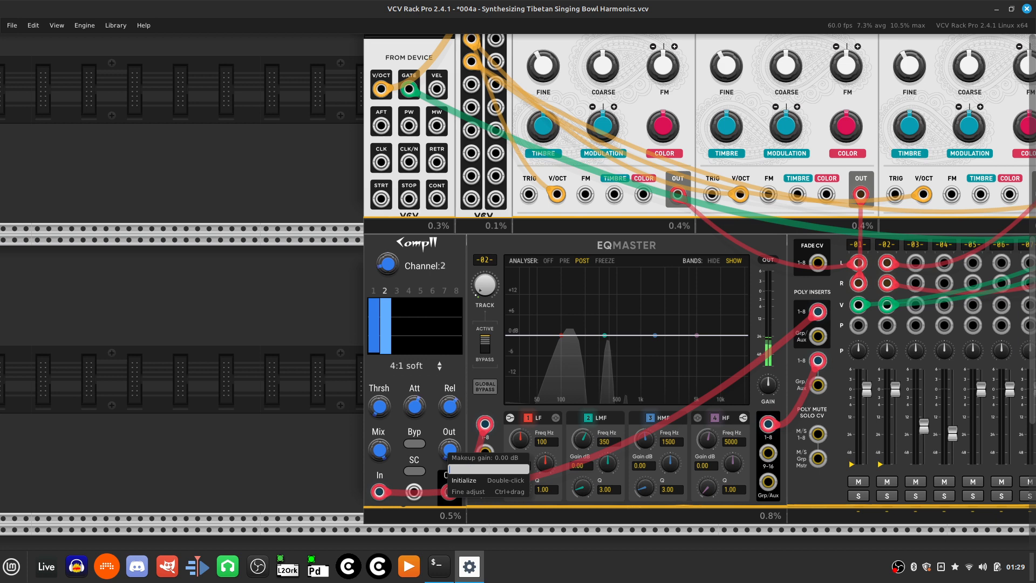
{"action": "type", "text": "10.00 dB"}
{"action": "key", "text": "Return"}
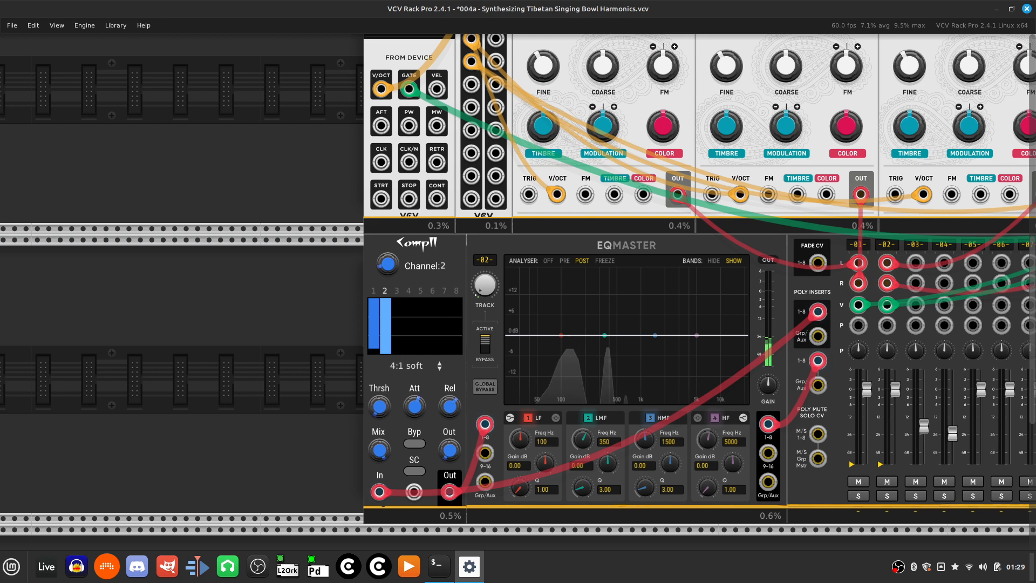
Compare the Comp II compressor's channels 1 and 2, and raise channel 2's makeup gain to about 20.92 dB.
{"action": "right_click", "coordinate": [386, 263]}
{"action": "type", "text": "1"}
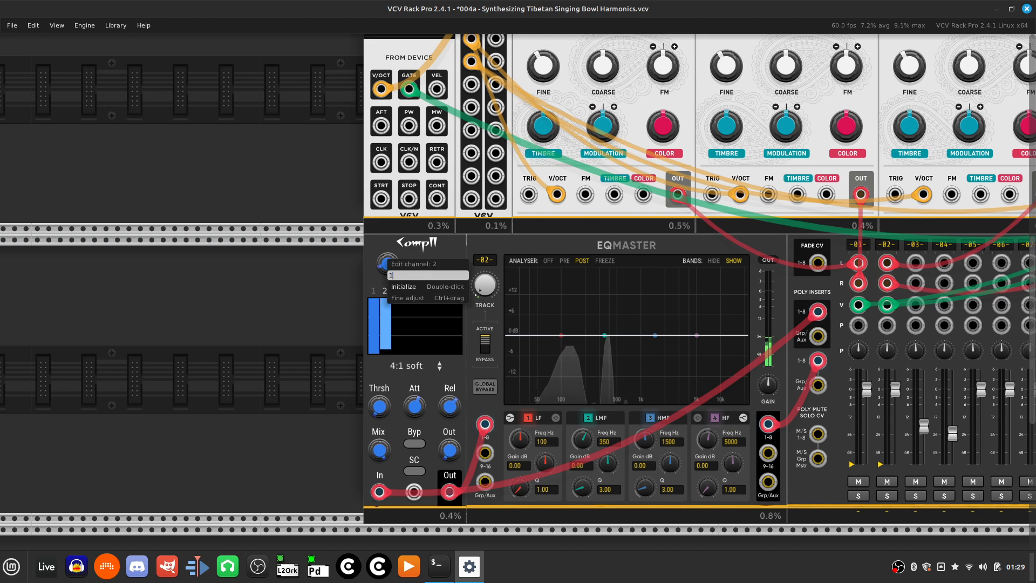
{"action": "key", "text": "Return"}
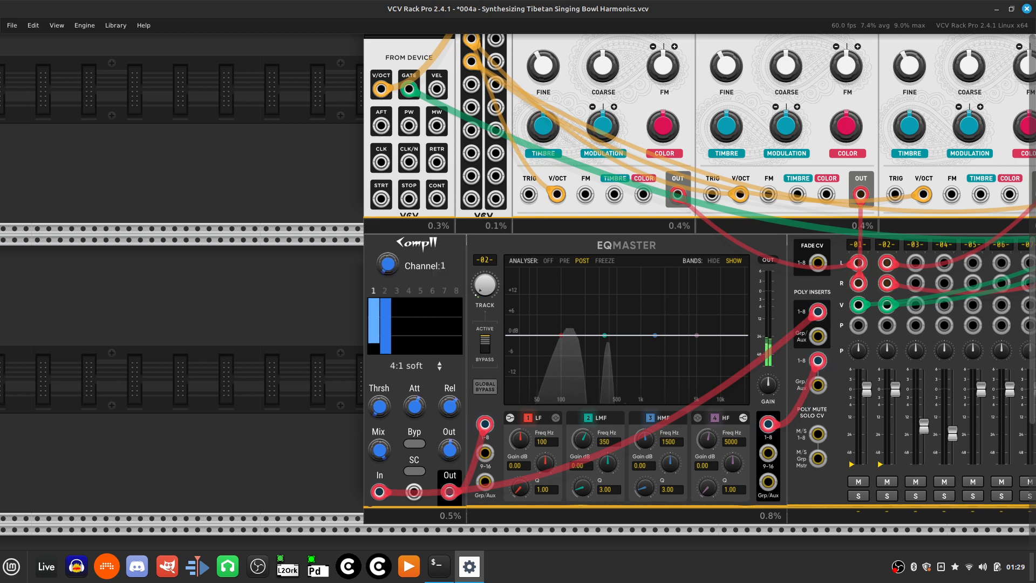
{"action": "right_click", "coordinate": [387, 262]}
{"action": "type", "text": "2"}
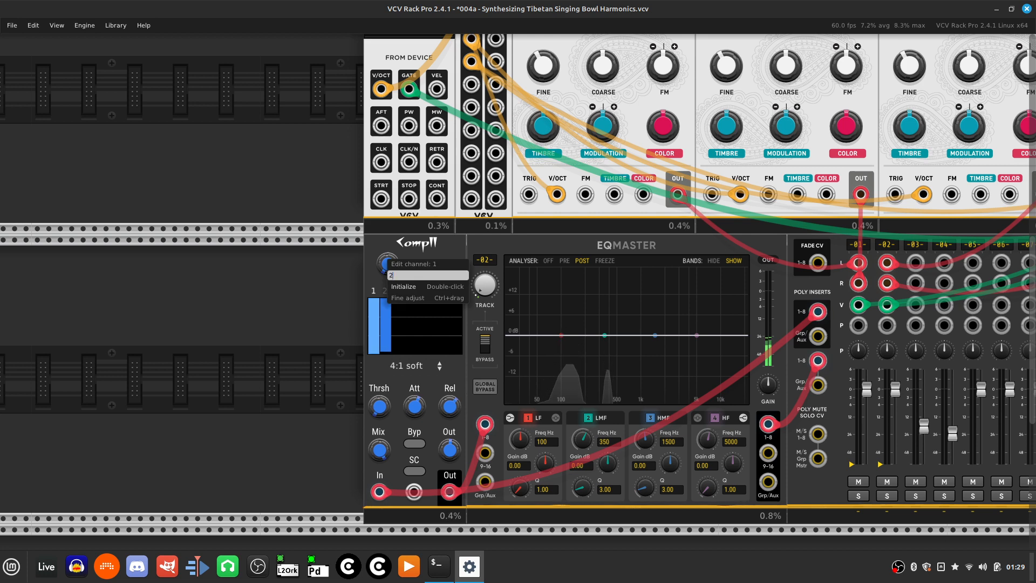
{"action": "key", "text": "Return"}
{"action": "left_click_drag", "start_coordinate": [450, 450], "coordinate": [450, 427]}
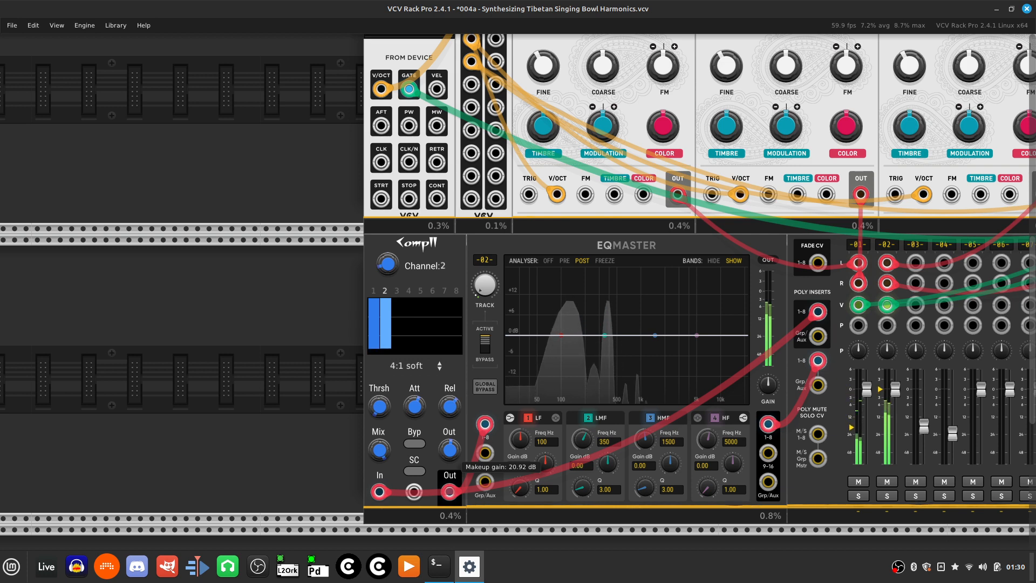
Lengthen the ADSR EG's release time to about 9120 ms.
{"action": "key", "text": "Right"}
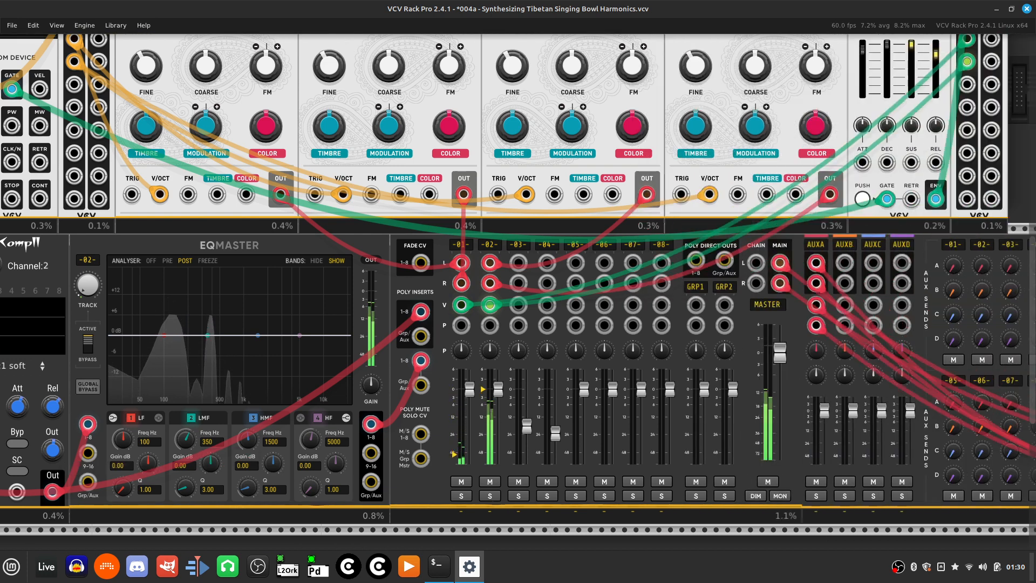
{"action": "key", "text": "Up"}
{"action": "key", "text": "Up"}
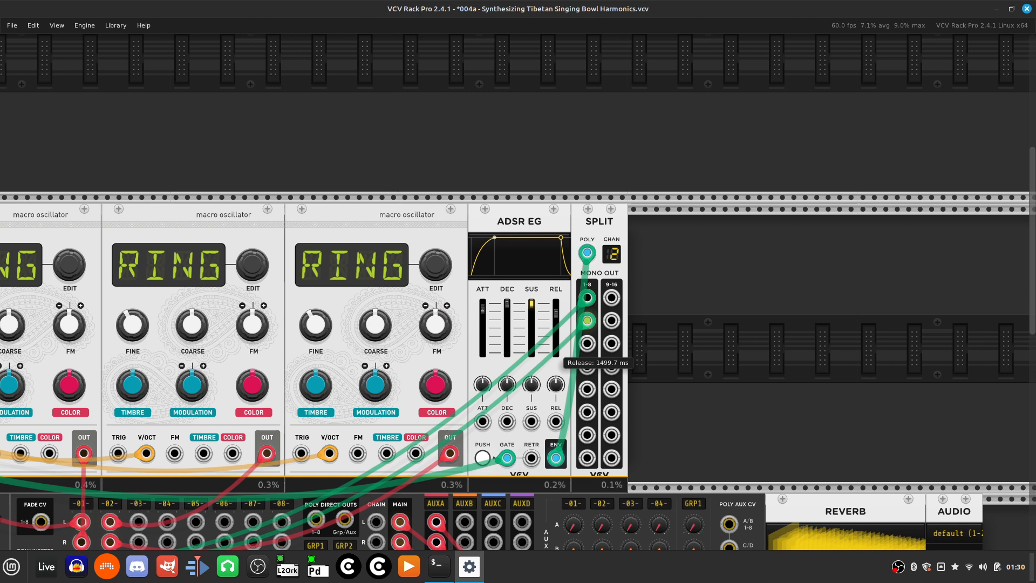
{"action": "left_click_drag", "start_coordinate": [556, 312], "coordinate": [556, 302]}
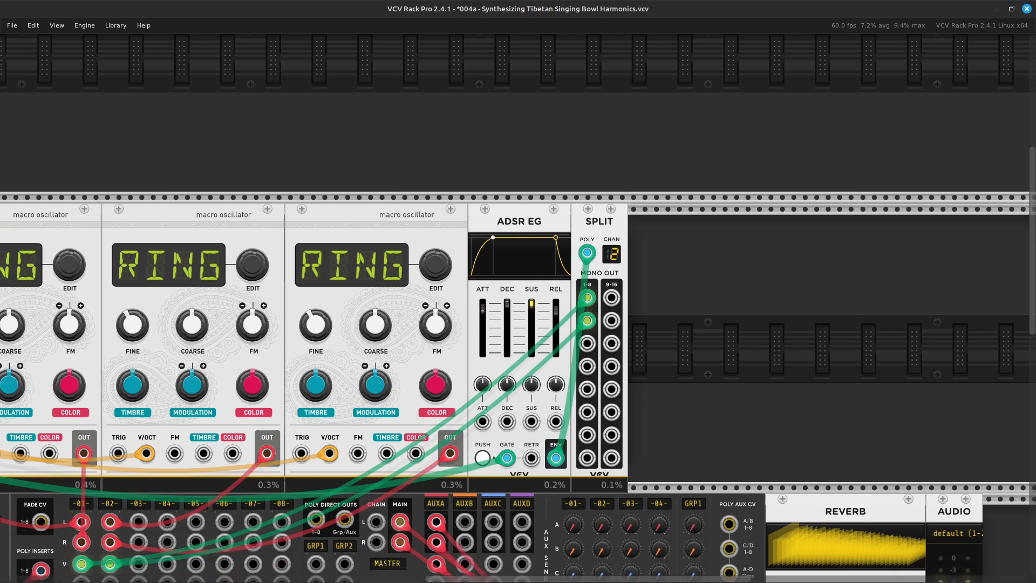
{"action": "mouse_move", "coordinate": [557, 353]}
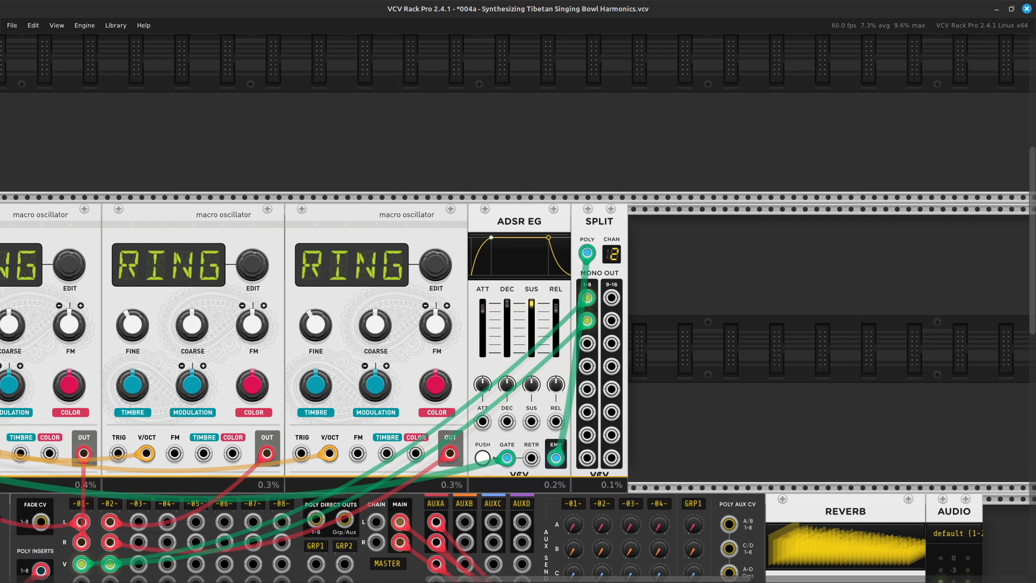
{"action": "left_click_drag", "start_coordinate": [556, 308], "coordinate": [556, 303]}
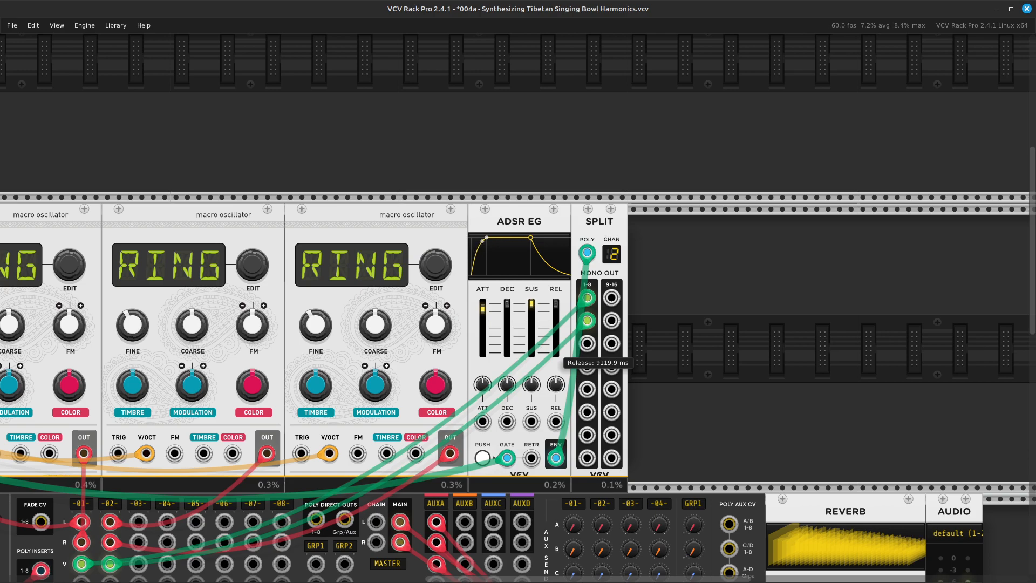
Set the Timbre of the third RING macro oscillator to 49.94%.
{"action": "scroll", "coordinate": [562, 354], "scroll_direction": "down", "scroll_amount": 3}
{"action": "scroll", "coordinate": [561, 353], "scroll_direction": "up", "scroll_amount": 2}
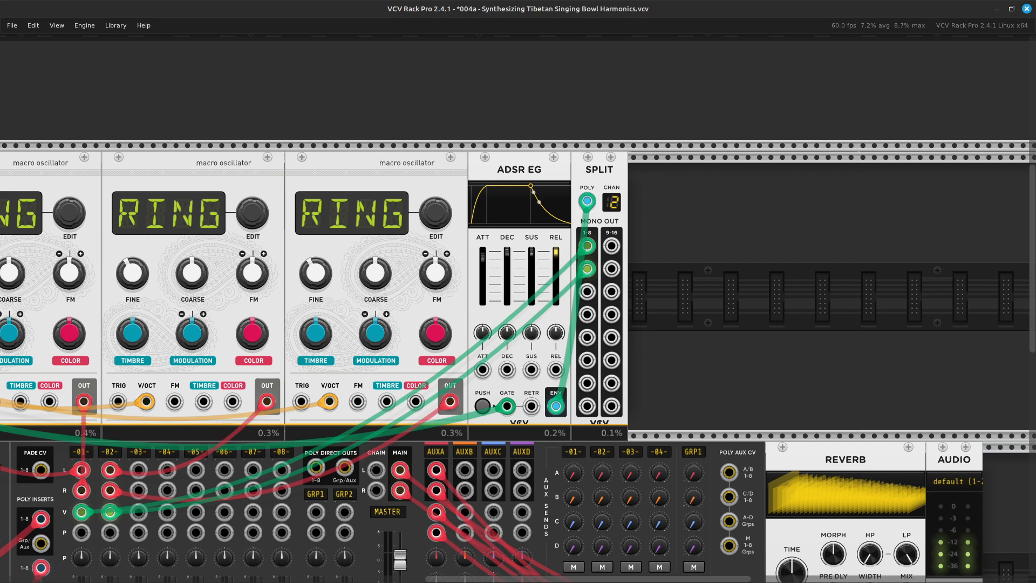
{"action": "key", "text": "Left"}
{"action": "key", "text": "Down"}
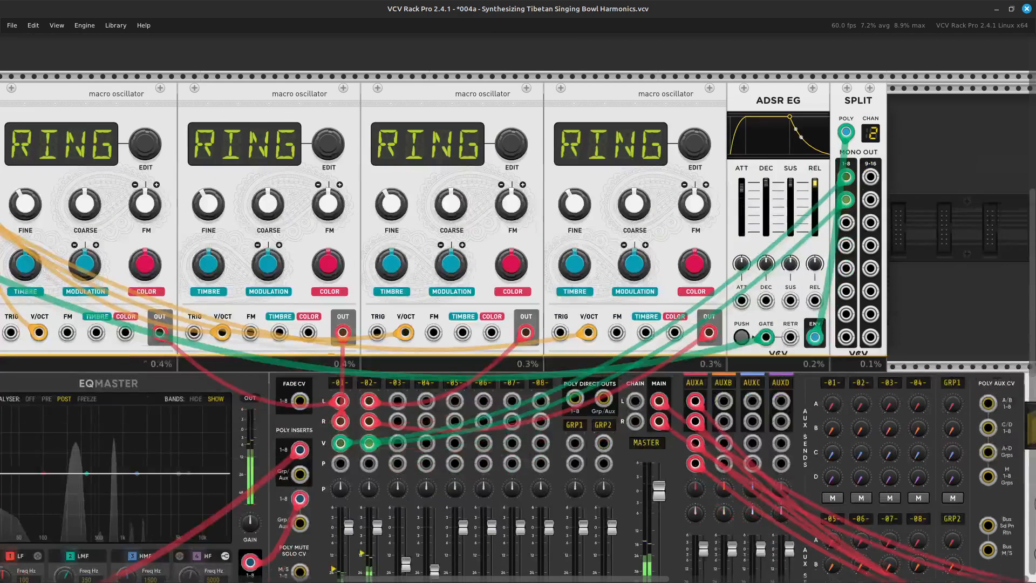
{"action": "key", "text": "Left"}
{"action": "key", "text": "Up"}
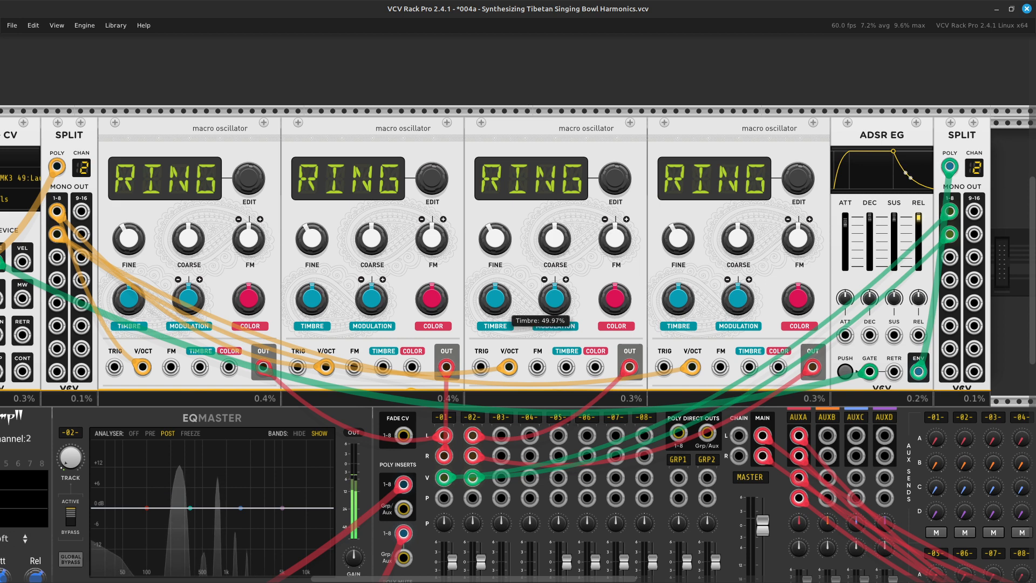
{"action": "right_click", "coordinate": [496, 299]}
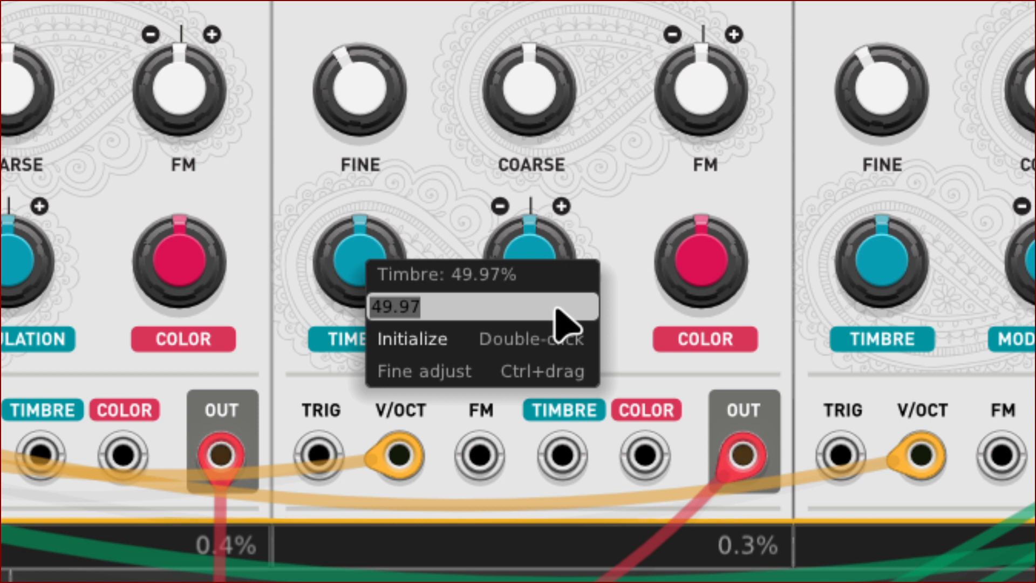
{"action": "key", "text": "BackSpace"}
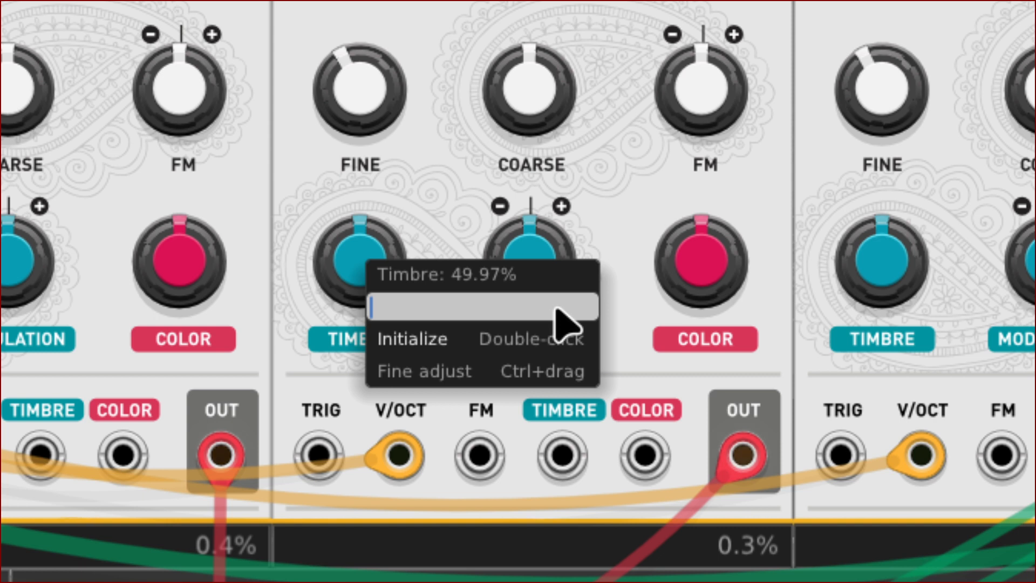
{"action": "type", "text": "49"}
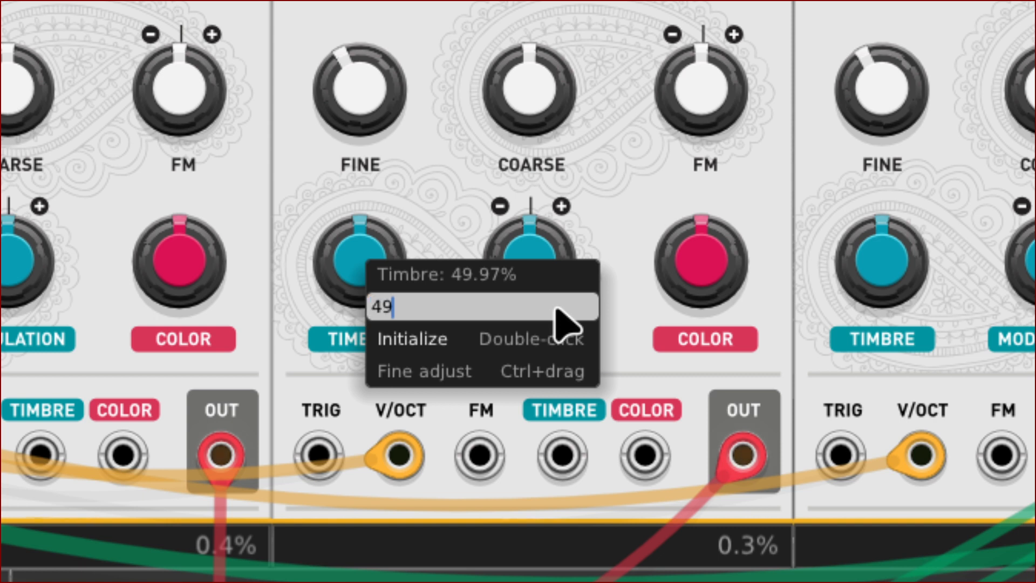
{"action": "type", "text": ".94"}
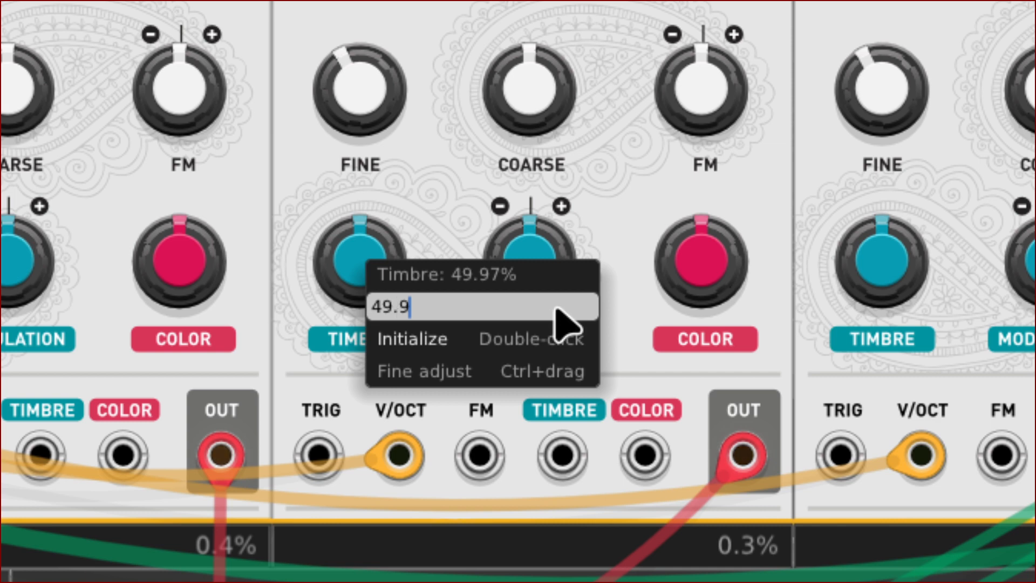
{"action": "key", "text": "Return"}
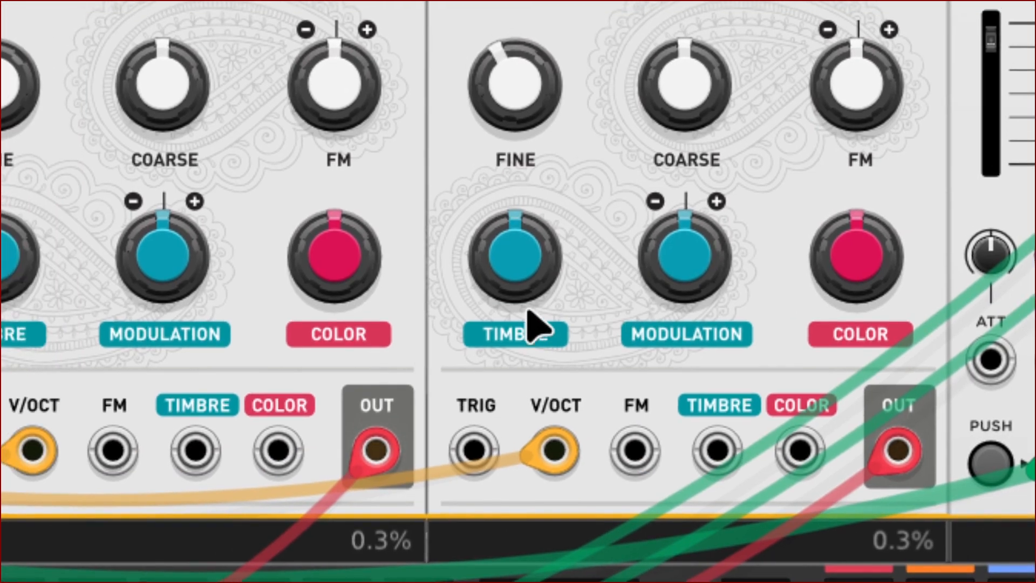
Set the Color of the third RING macro oscillator to 49.97%.
{"action": "mouse_move", "coordinate": [870, 262]}
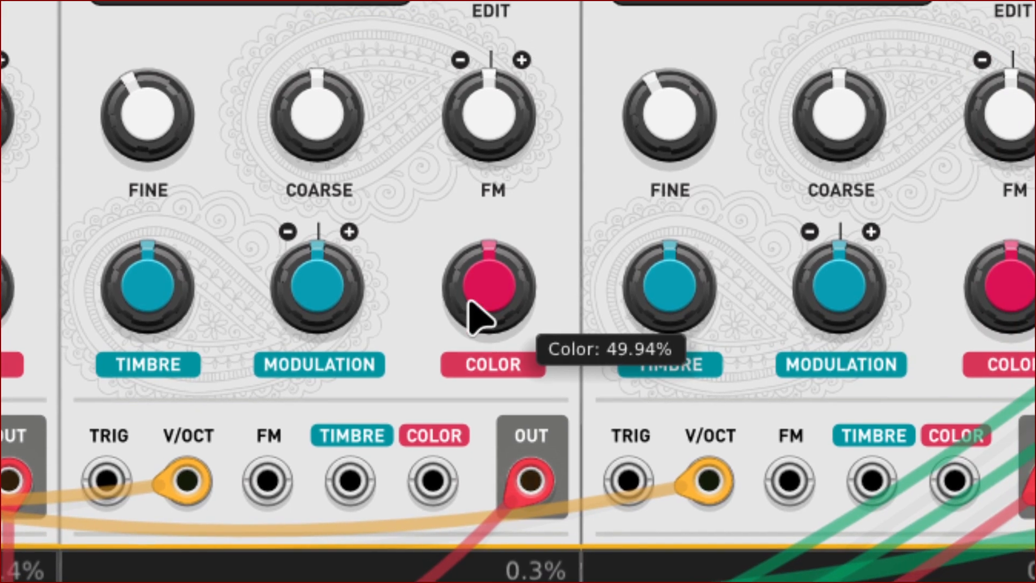
{"action": "right_click", "coordinate": [853, 305]}
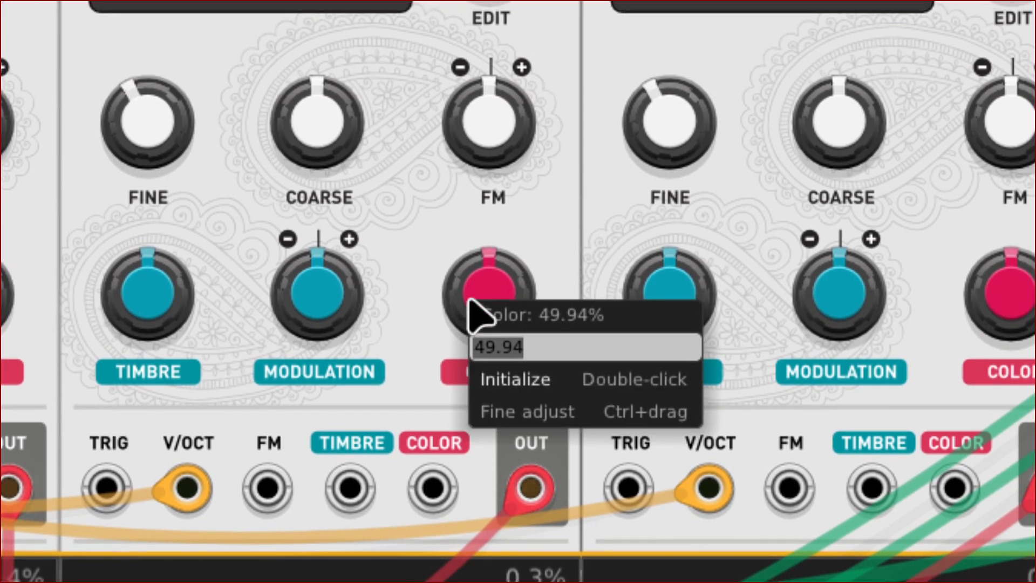
{"action": "type", "text": "49.97"}
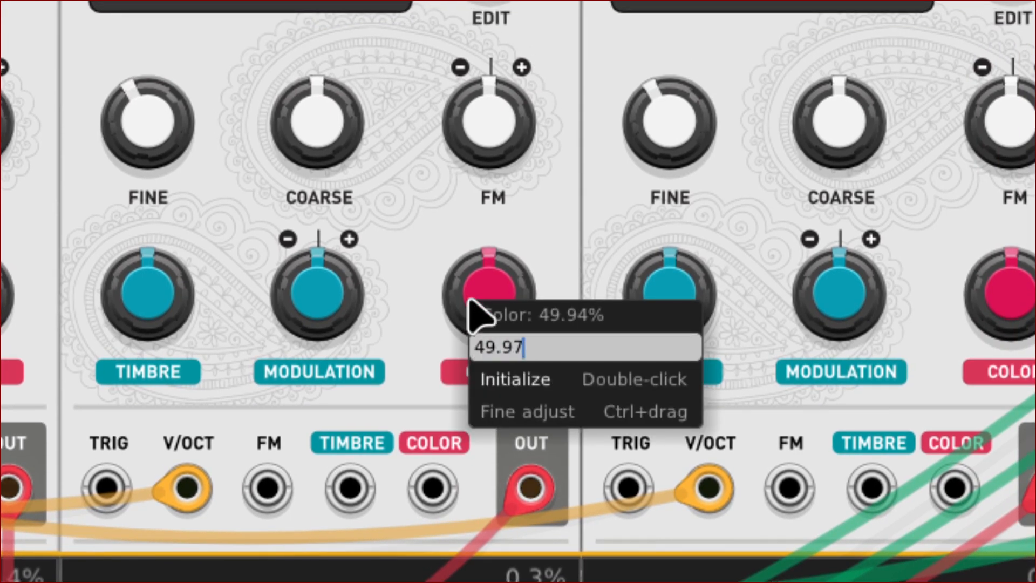
{"action": "key", "text": "Return"}
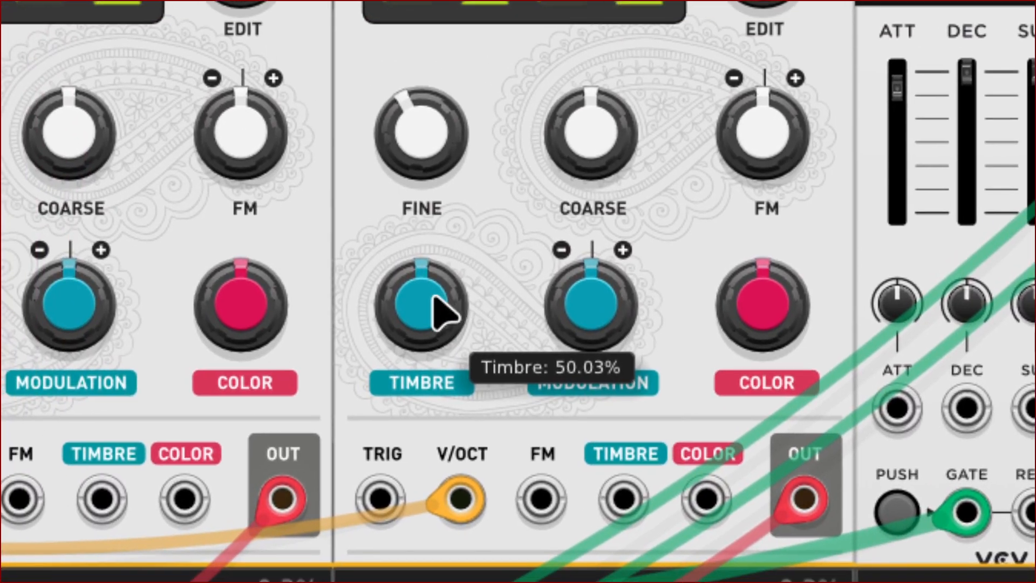
Set the fourth RING macro oscillator's Timbre to 50.06% and its Color to 50.03%.
{"action": "right_click", "coordinate": [361, 275]}
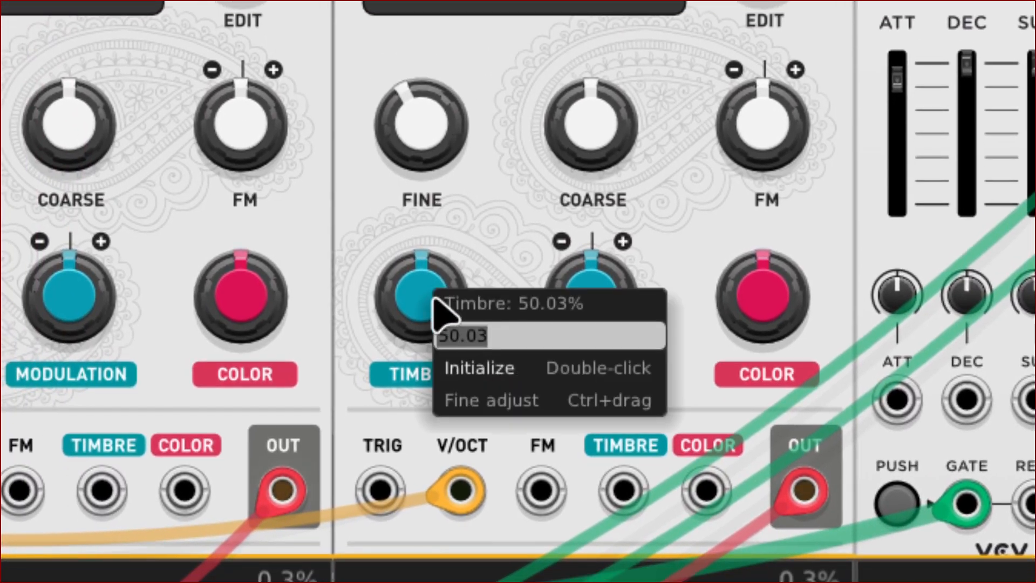
{"action": "key", "text": "BackSpace"}
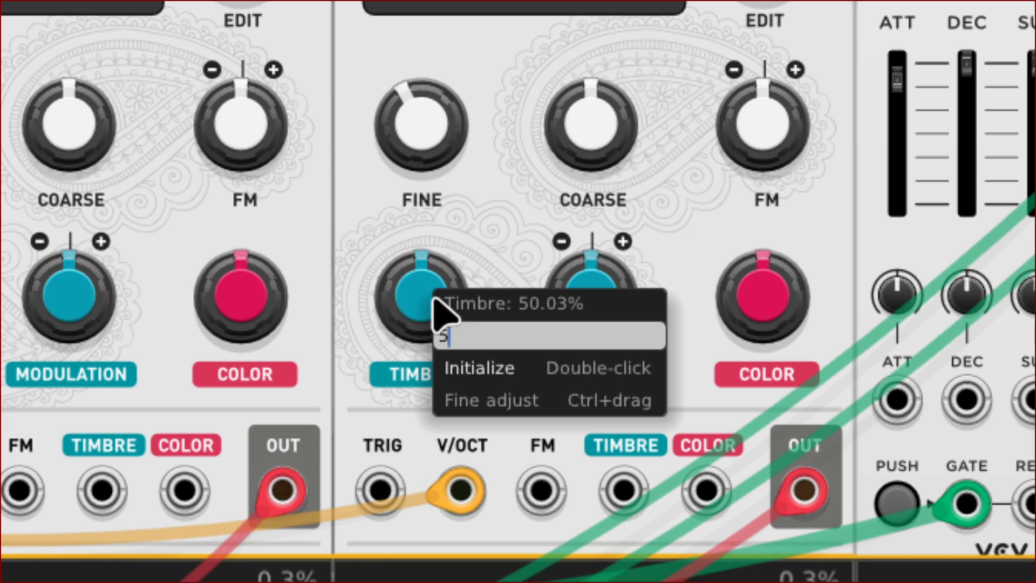
{"action": "type", "text": "50.06"}
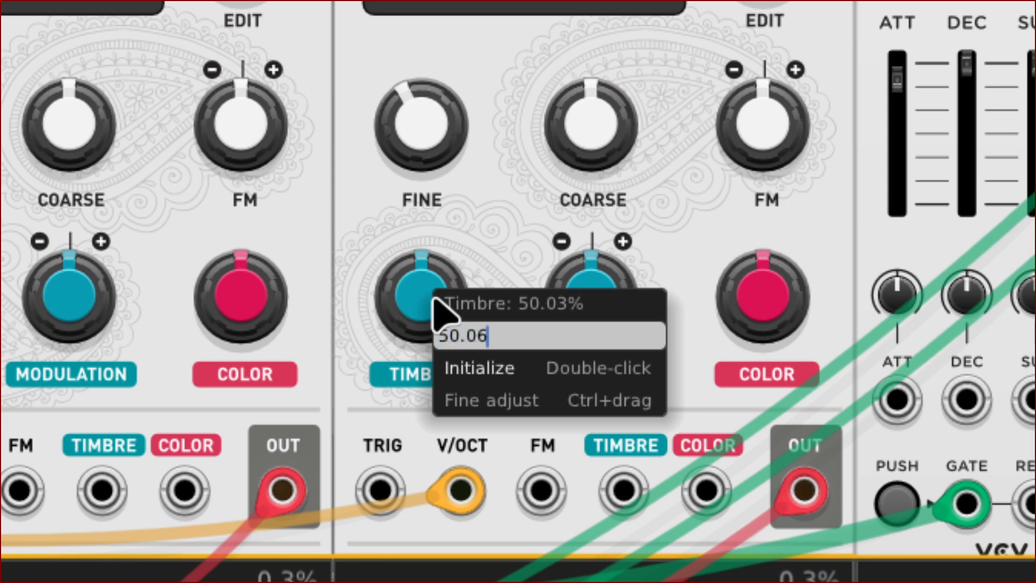
{"action": "key", "text": "Return"}
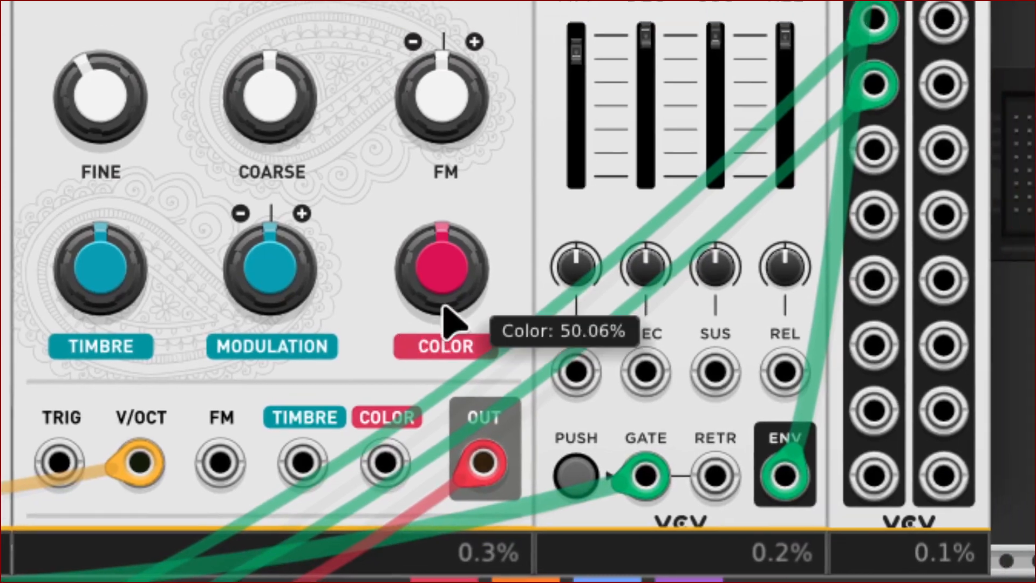
{"action": "right_click", "coordinate": [765, 301]}
{"action": "type", "text": "50.03"}
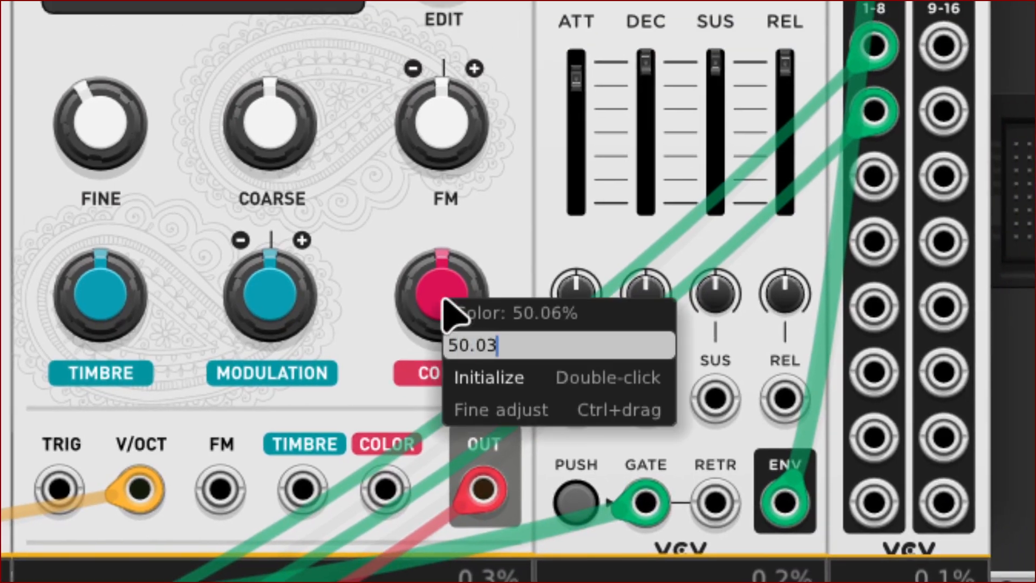
{"action": "key", "text": "Return"}
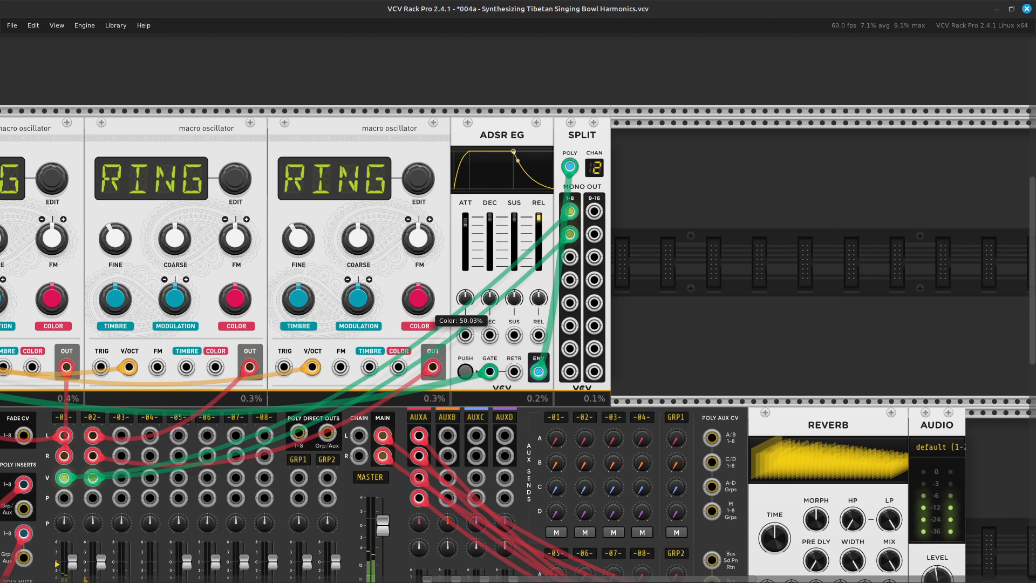
Raise mixer track 01's send level to AUXA to feed the reverb.
{"action": "key", "text": "Down"}
{"action": "key", "text": "Left"}
{"action": "key", "text": "Down"}
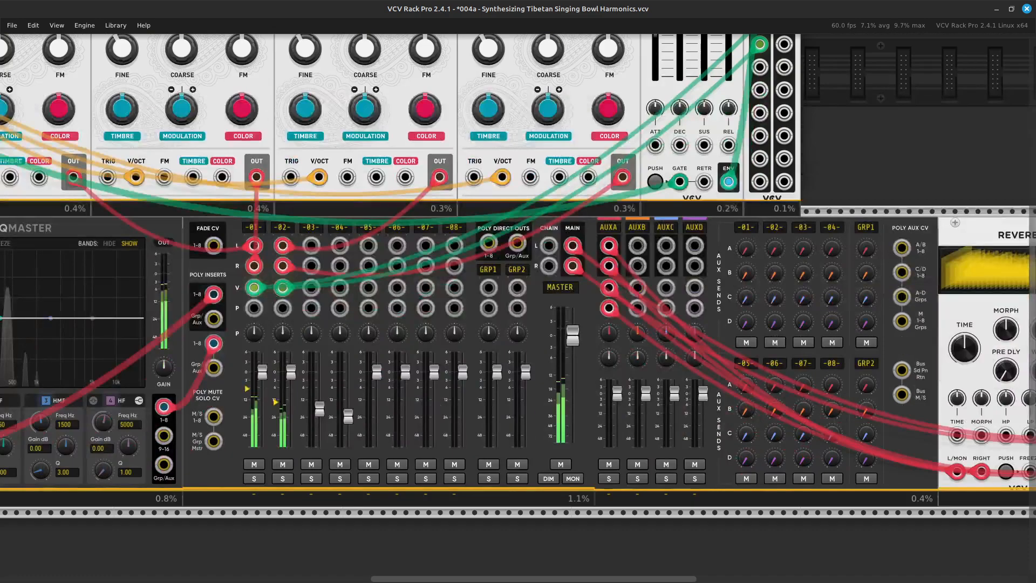
{"action": "key", "text": "Right"}
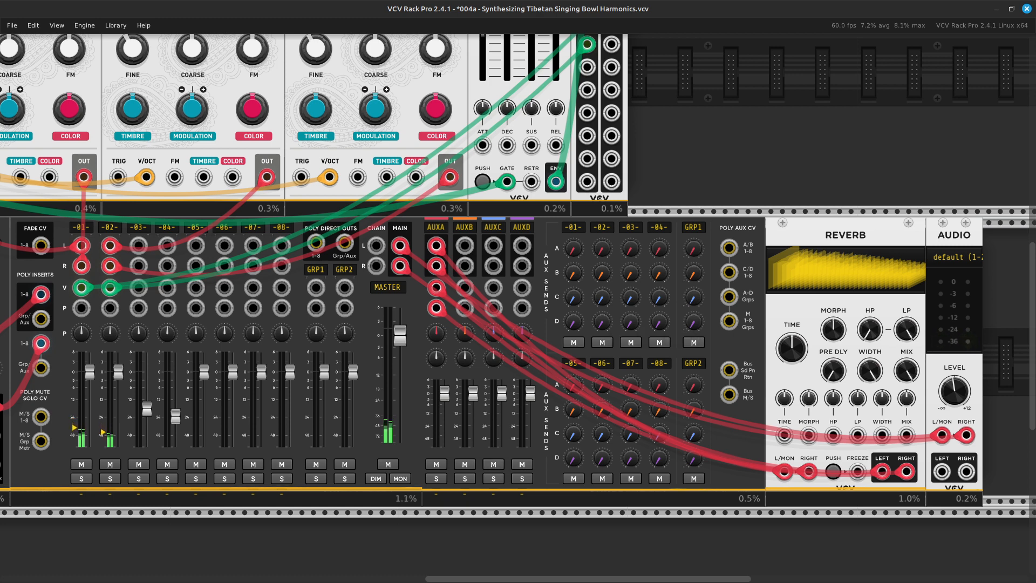
{"action": "mouse_move", "coordinate": [575, 250]}
{"action": "left_click_drag", "start_coordinate": [574, 249], "coordinate": [574, 238]}
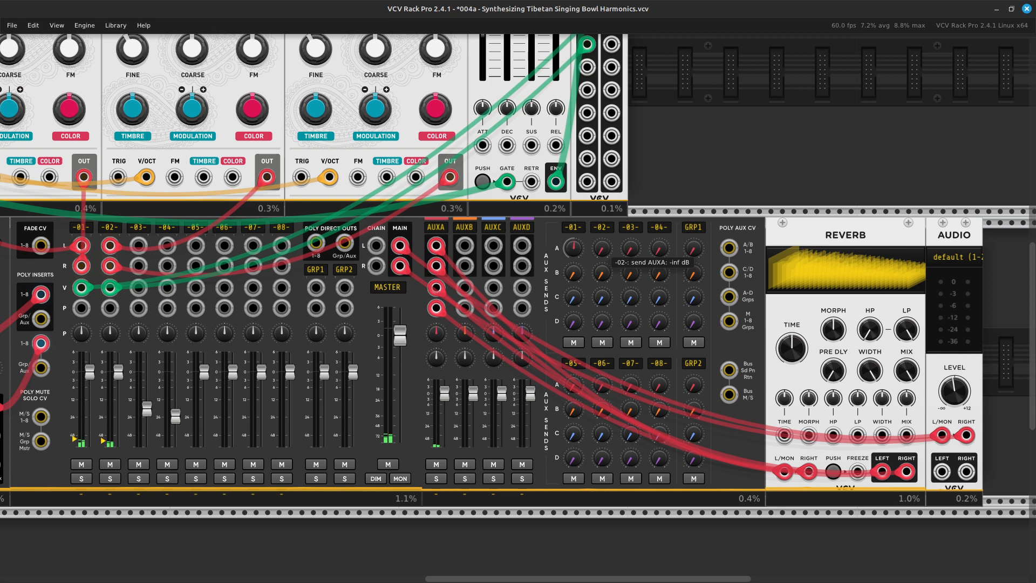
Raise the AUXA send levels of mixer tracks 02 and 01 to feed more signal into the reverb.
{"action": "left_click_drag", "start_coordinate": [601, 249], "coordinate": [602, 244]}
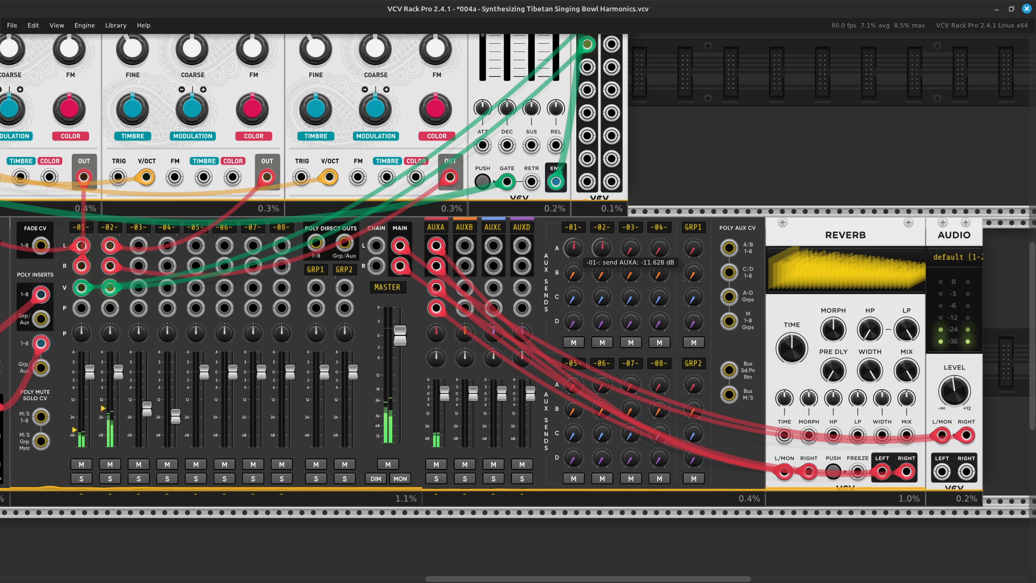
{"action": "left_click_drag", "start_coordinate": [574, 248], "coordinate": [602, 238]}
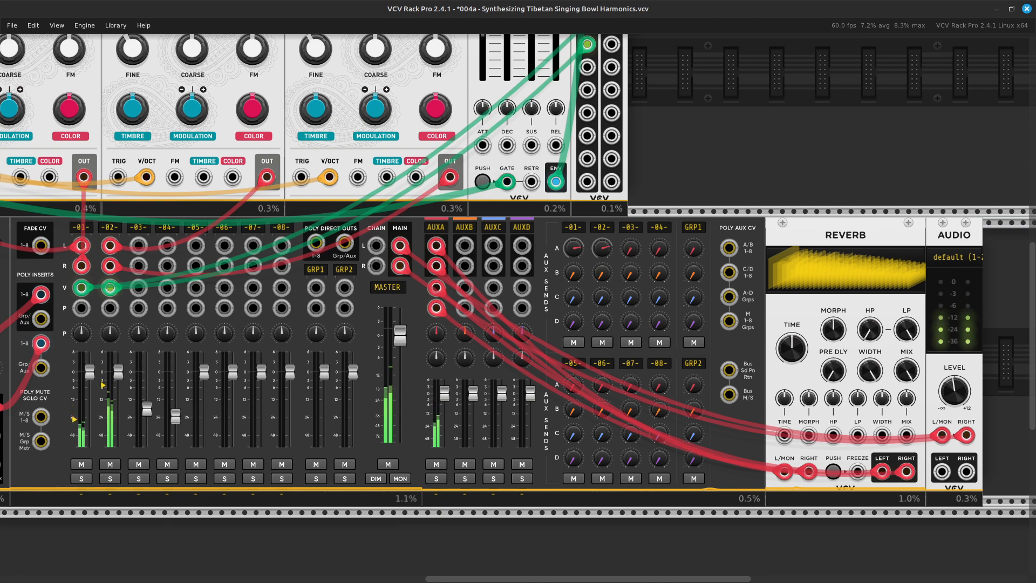
Save the finished 004a Tibetan singing bowl patch under its existing file name.
{"action": "key", "text": "ctrl+minus"}
{"action": "key", "text": "ctrl+minus"}
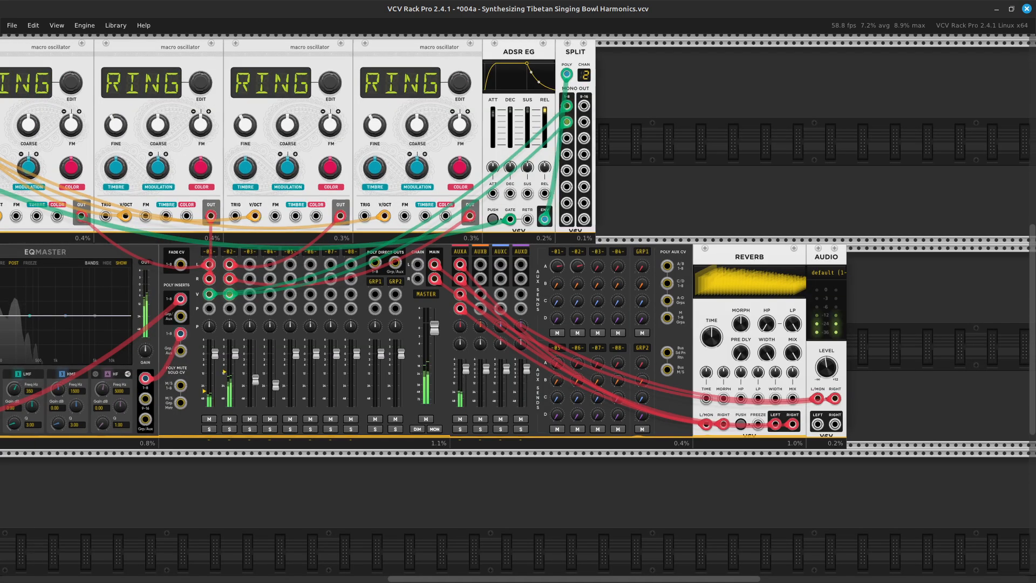
{"action": "key", "text": "Left"}
{"action": "key", "text": "Up"}
{"action": "key", "text": "Down"}
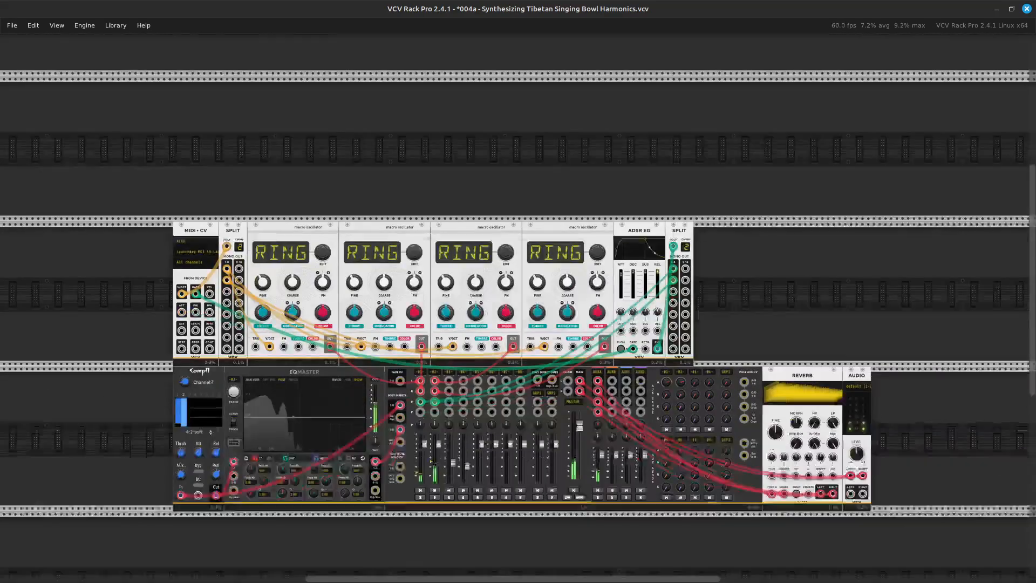
{"action": "key", "text": "Up"}
{"action": "key", "text": "Down"}
{"action": "key", "text": "ctrl+s"}
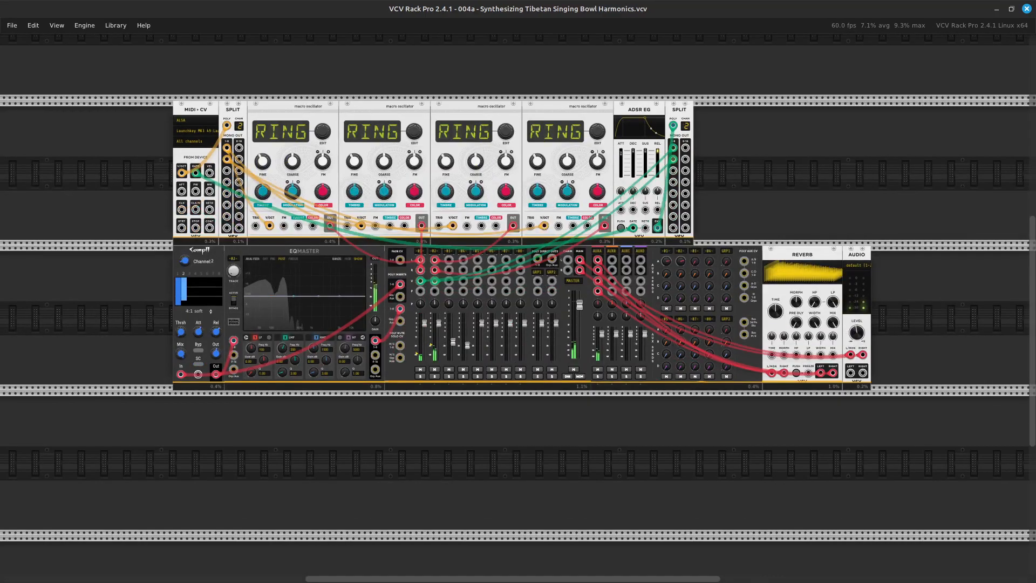
Open the 009 Singing Bowl Harmonics patch from the Sound Experiments for Relaxation, Meditation, and Sleep folder.
{"action": "key", "text": "Up"}
{"action": "key", "text": "Down"}
{"action": "key", "text": "Right"}
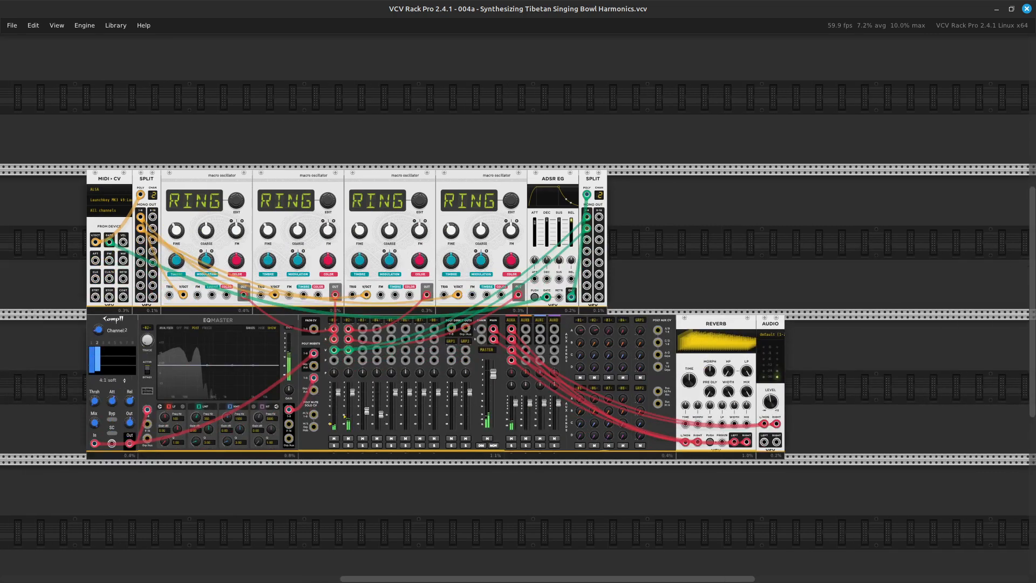
{"action": "key", "text": "Left"}
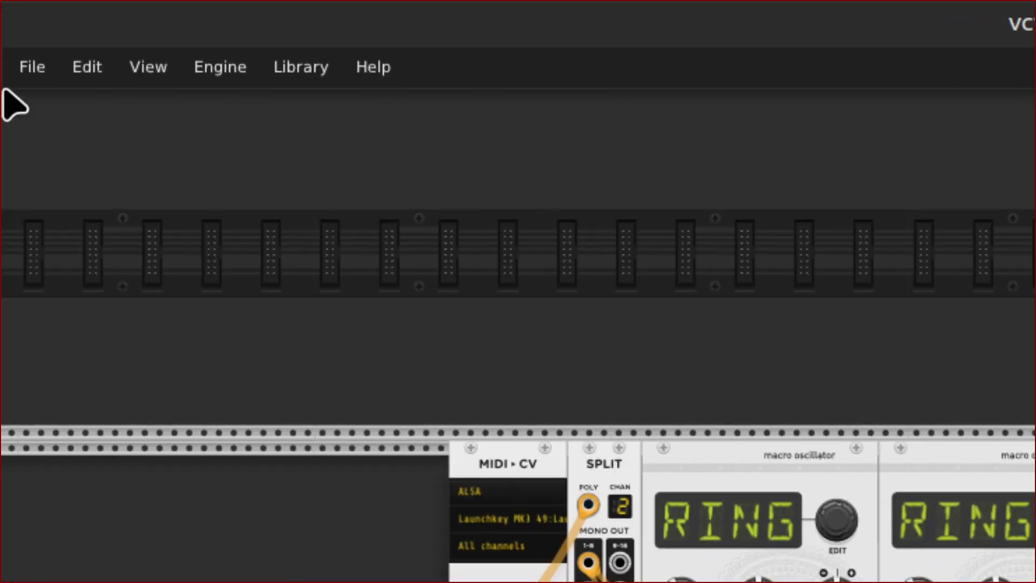
{"action": "left_click", "coordinate": [27, 73]}
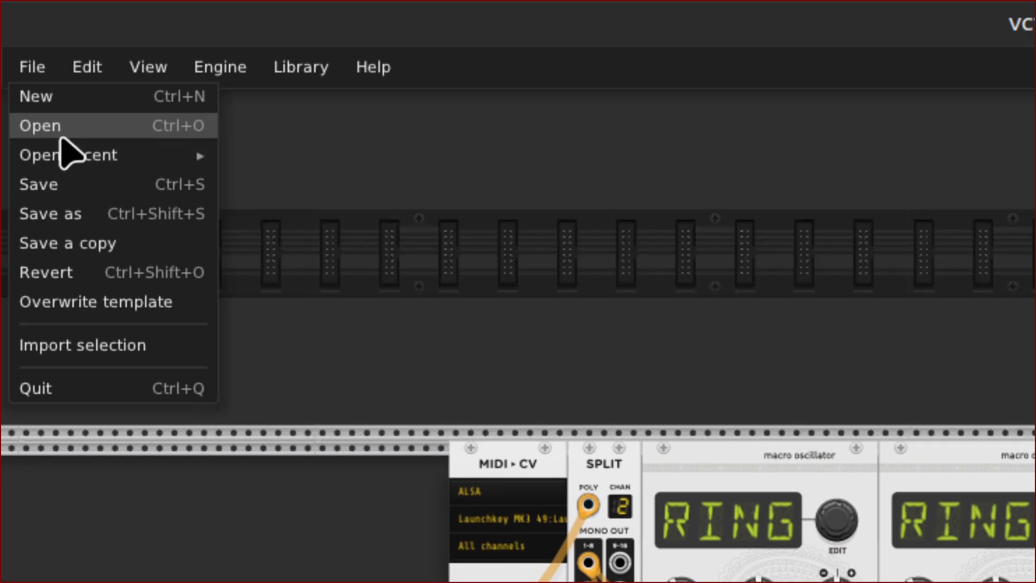
{"action": "left_click", "coordinate": [61, 132]}
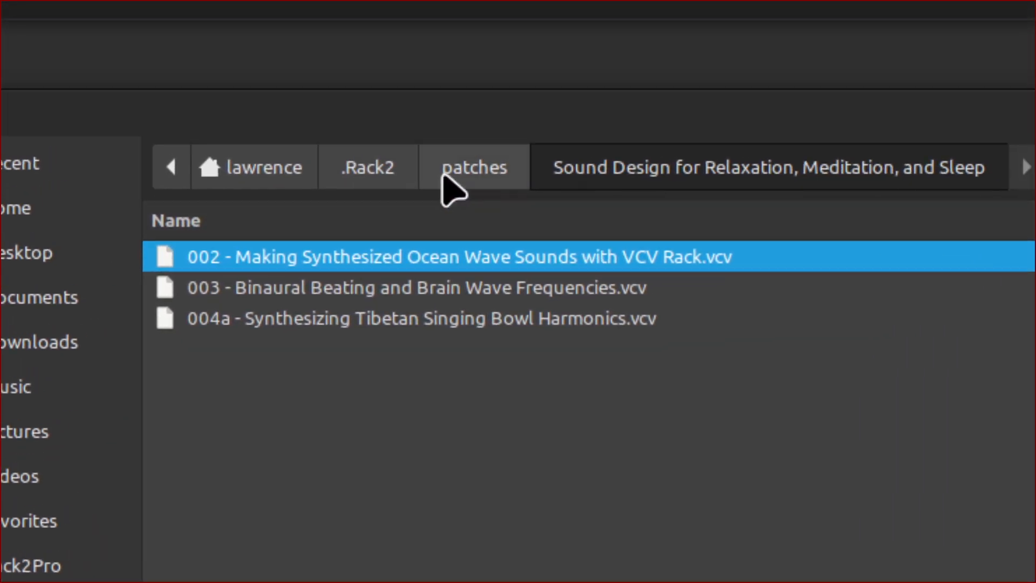
{"action": "left_click", "coordinate": [494, 171]}
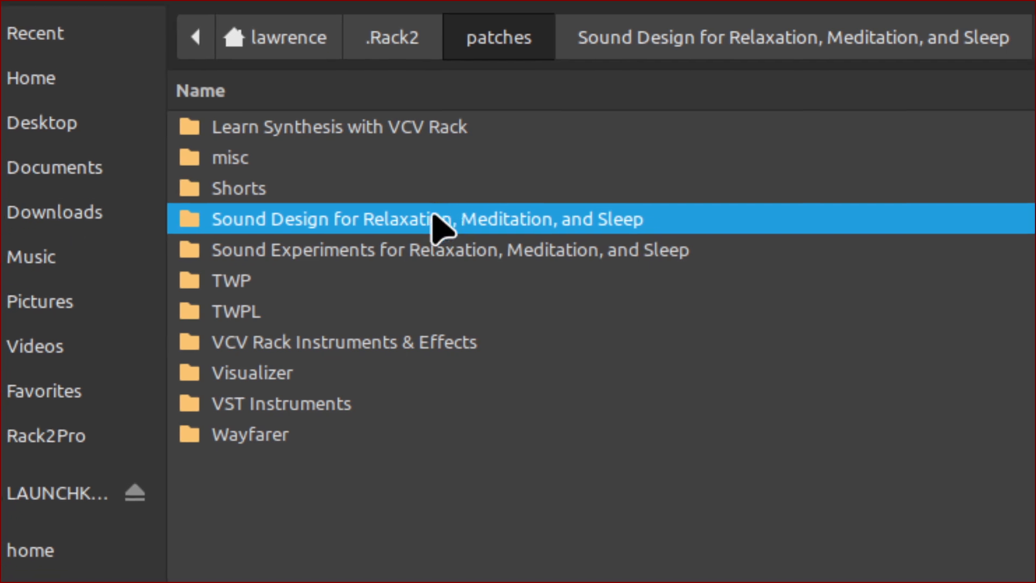
{"action": "left_click", "coordinate": [416, 266]}
{"action": "double_click", "coordinate": [430, 225]}
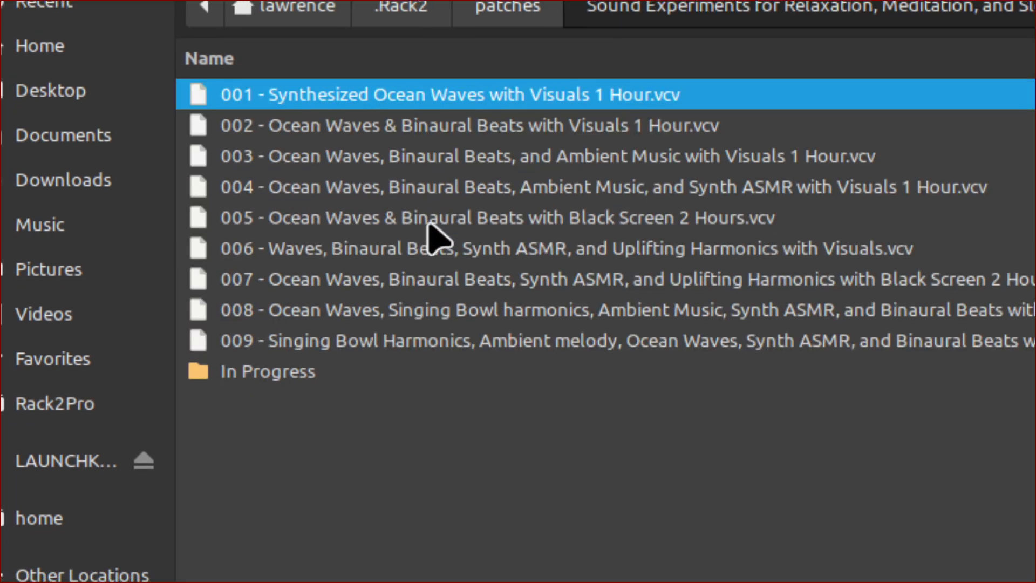
{"action": "left_click", "coordinate": [425, 252]}
{"action": "double_click", "coordinate": [424, 254]}
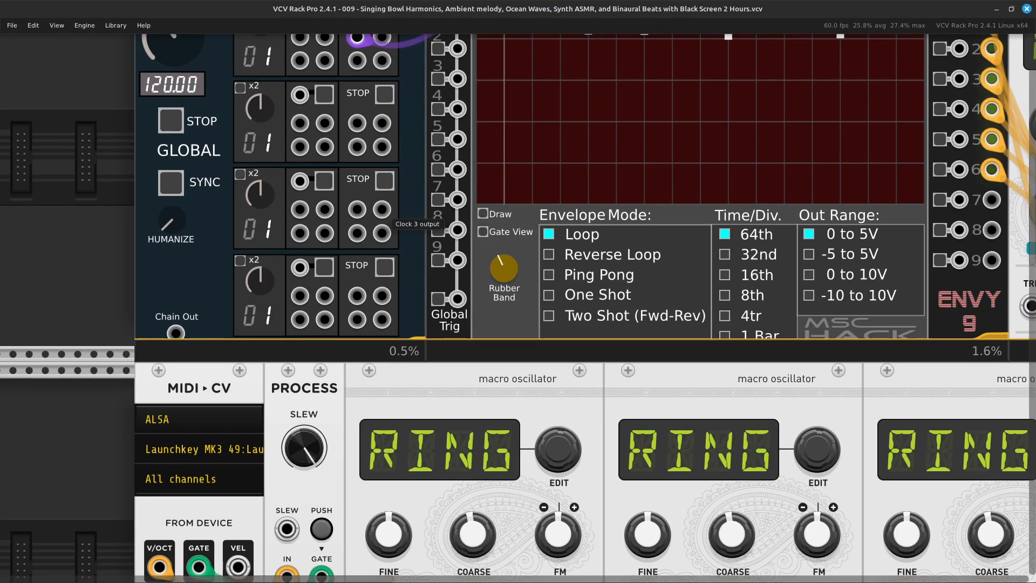
Examine the overall layout of the opened 009 patch, from the upper oscillator rows down to the mixer and reverb.
{"action": "scroll", "coordinate": [432, 223], "scroll_direction": "down", "scroll_amount": 5}
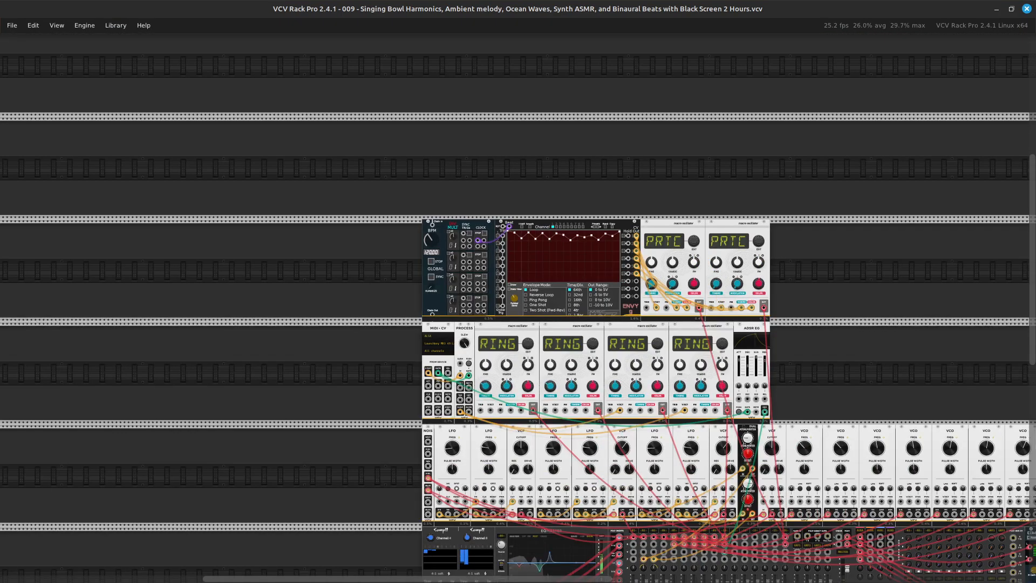
{"action": "key", "text": "Right"}
{"action": "key", "text": "Down"}
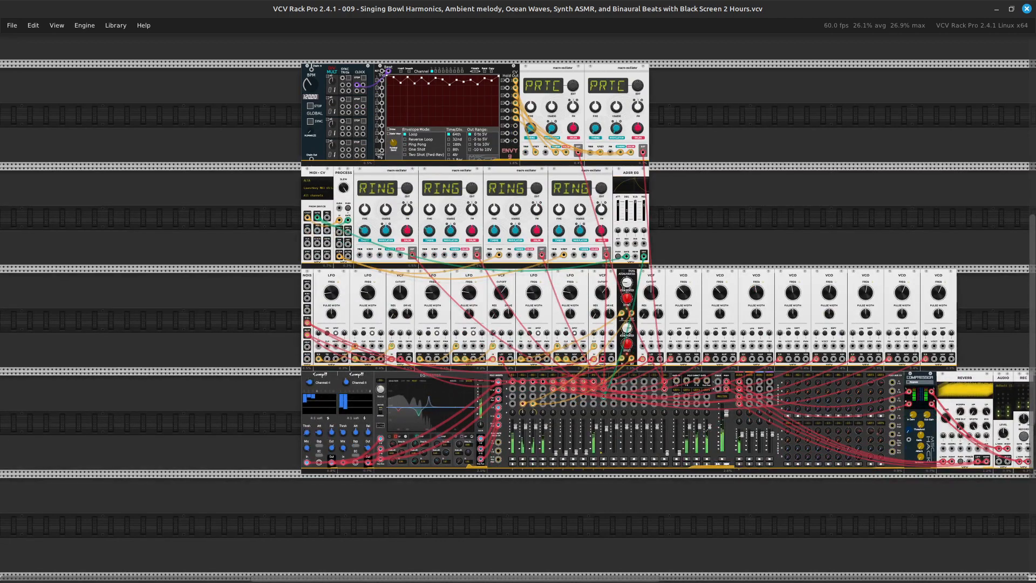
{"action": "key", "text": "Down"}
{"action": "key", "text": "Up"}
{"action": "key", "text": "Right"}
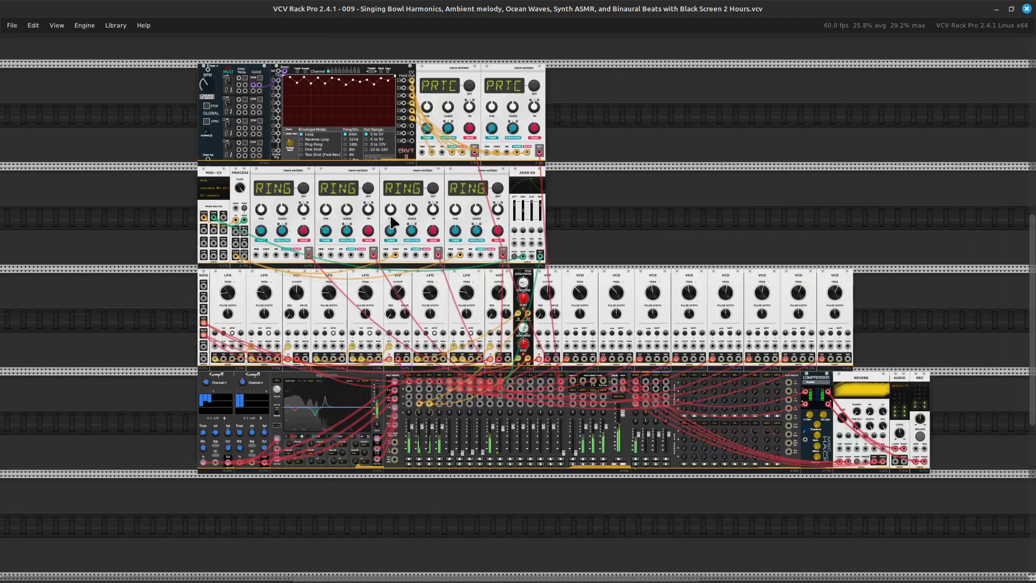
{"action": "key", "text": "Up"}
{"action": "key", "text": "Down"}
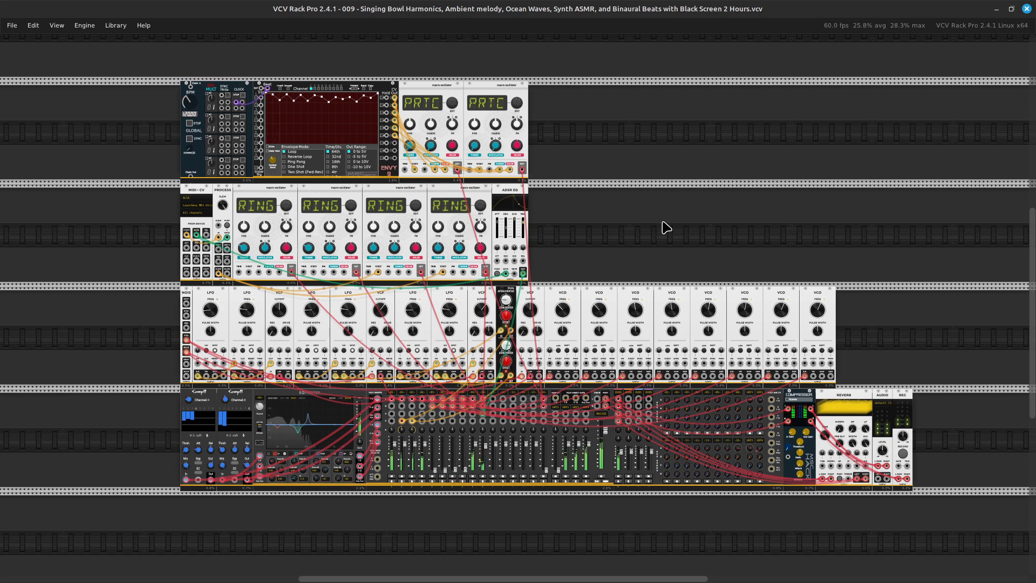
Move the ADSR EG along its row to leave room for two modules after the last RING oscillator.
{"action": "scroll", "coordinate": [667, 228], "scroll_direction": "up", "scroll_amount": 5}
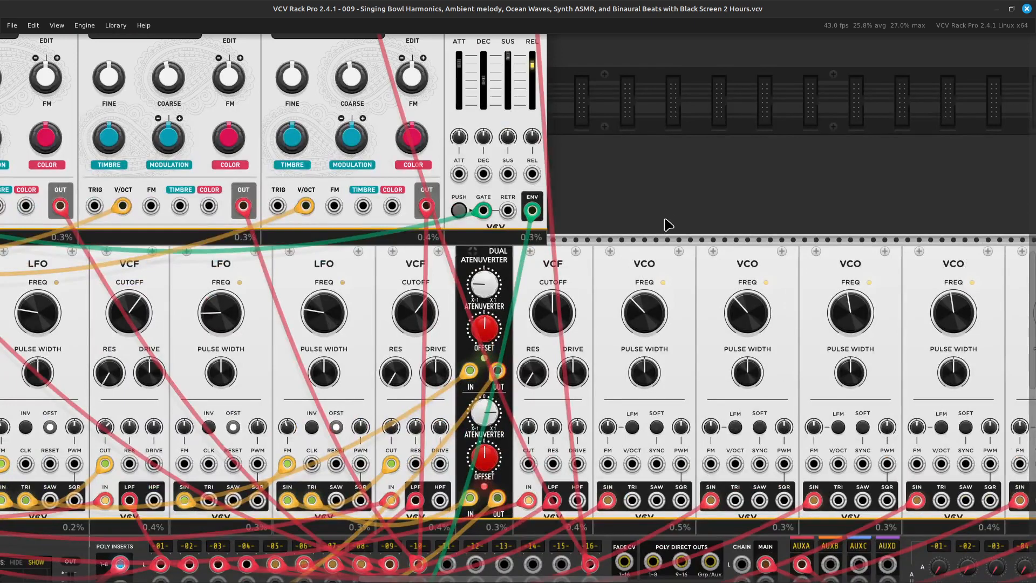
{"action": "scroll", "coordinate": [633, 172], "scroll_direction": "up", "scroll_amount": 5}
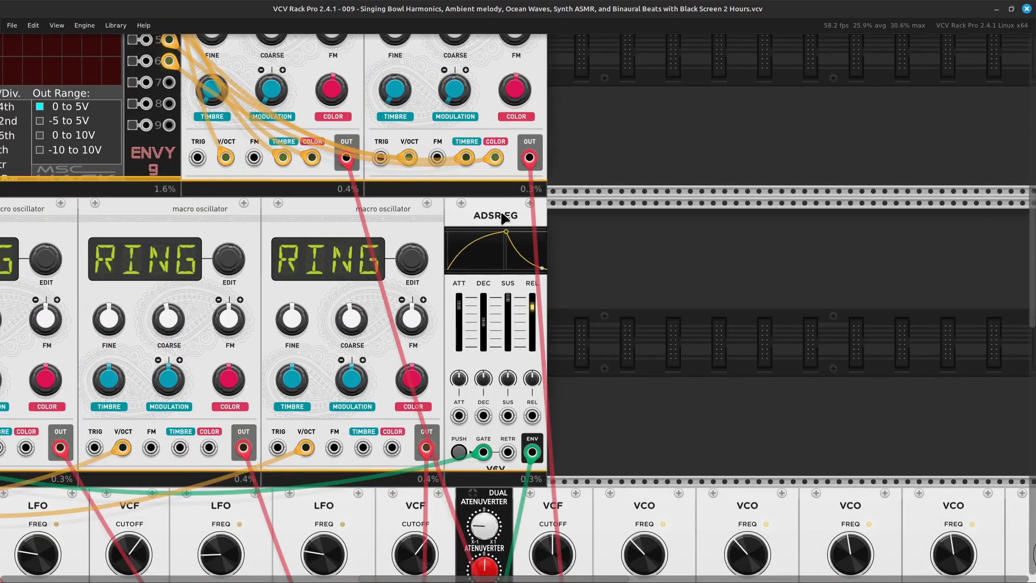
{"action": "left_click_drag", "start_coordinate": [516, 216], "coordinate": [882, 201]}
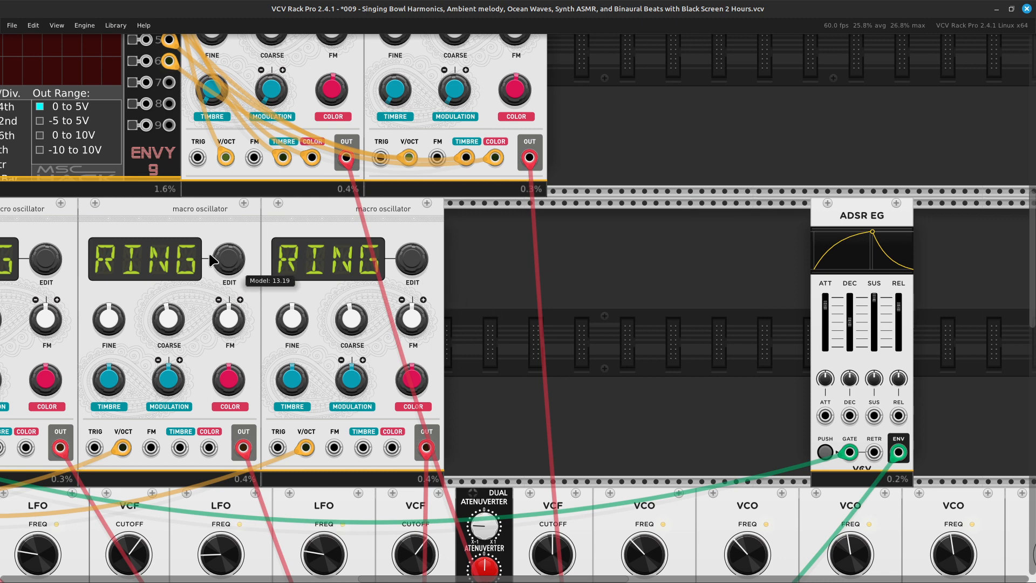
Duplicate the last two RING macro oscillators into the gap before the ADSR EG.
{"action": "left_click", "coordinate": [176, 250]}
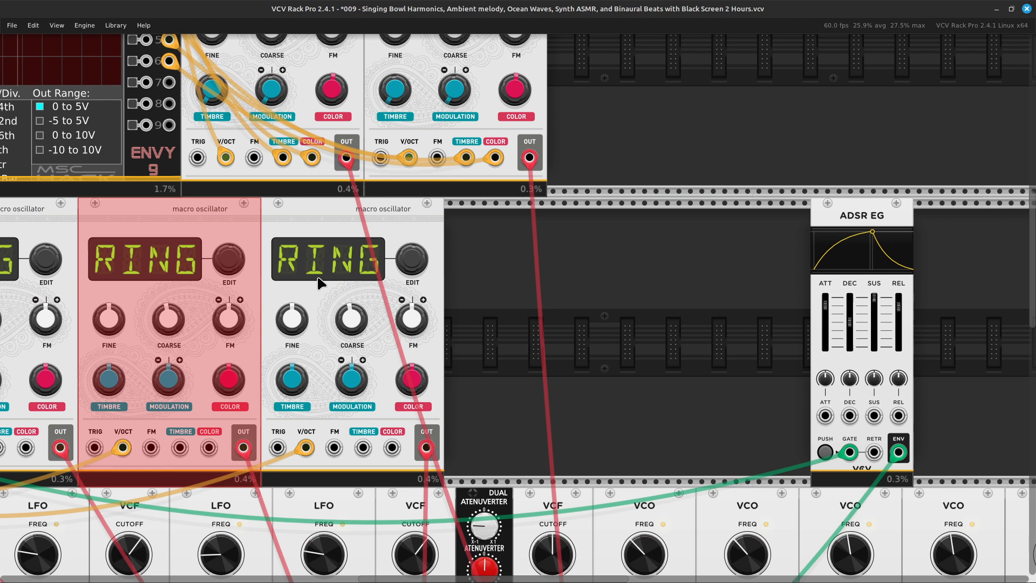
{"action": "left_click", "coordinate": [312, 251], "text": "ctrl"}
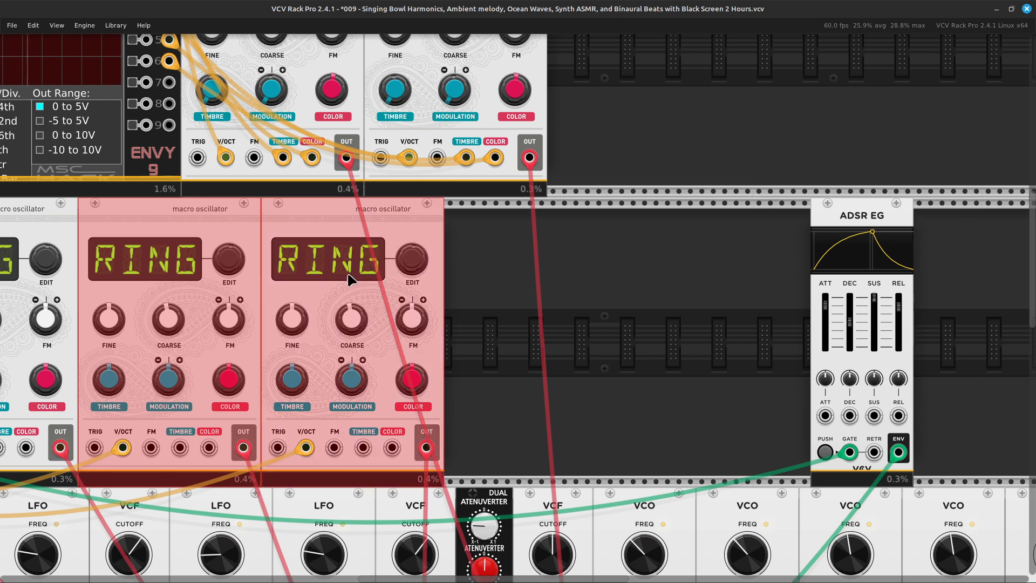
{"action": "left_click", "coordinate": [480, 342]}
{"action": "key", "text": "ctrl+v"}
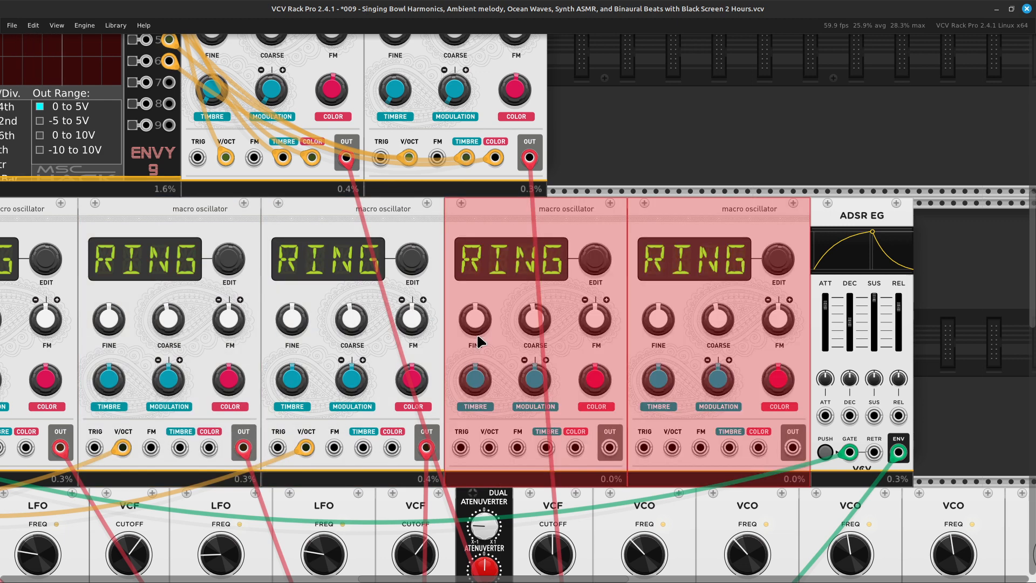
{"action": "scroll", "coordinate": [513, 324], "scroll_direction": "right", "scroll_amount": 8}
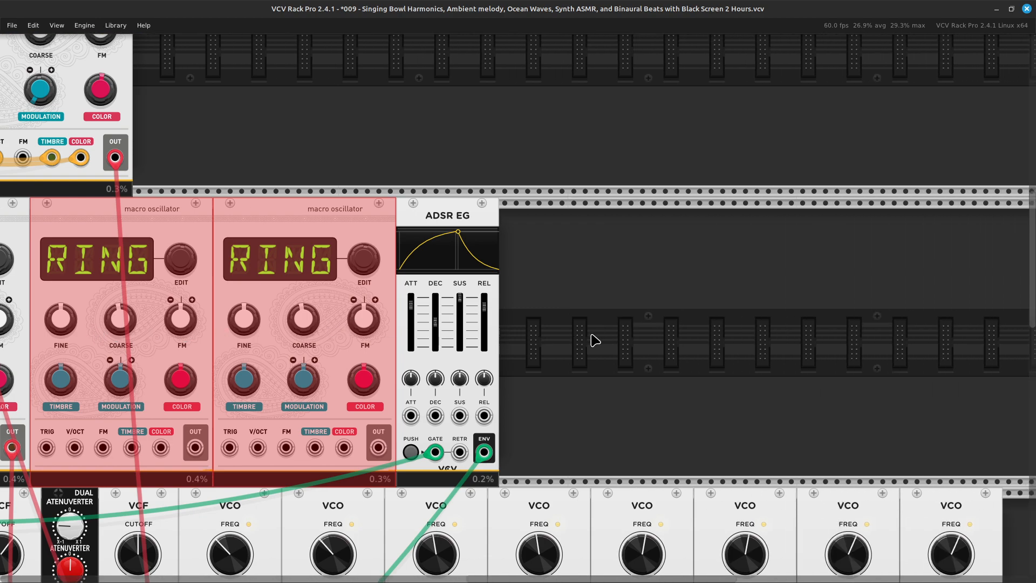
{"action": "left_click", "coordinate": [561, 335]}
Patch the first new RING oscillator's output to mixer track 11's left input and the second one's output to its right input.
{"action": "scroll", "coordinate": [561, 335], "scroll_direction": "left", "scroll_amount": 5}
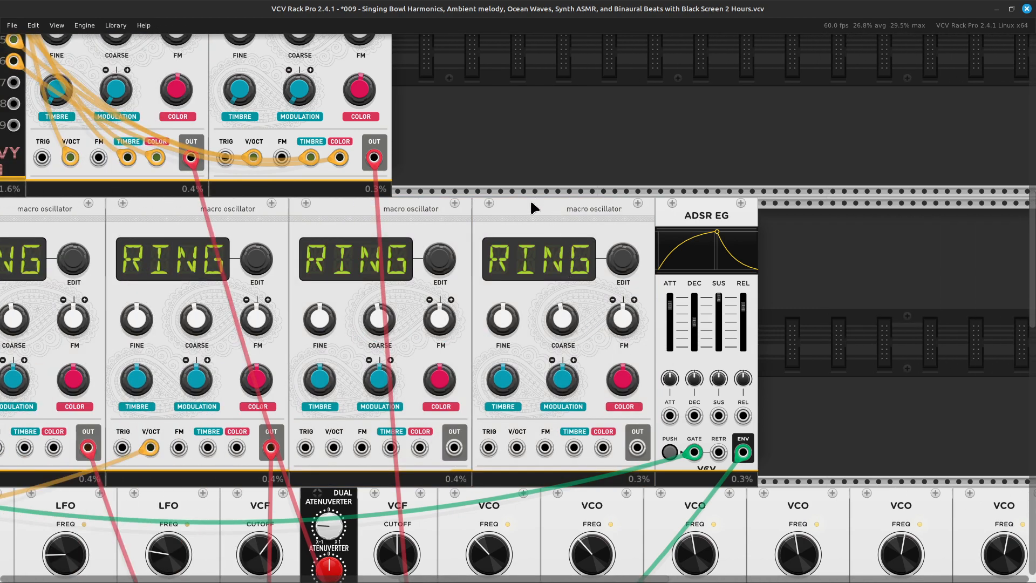
{"action": "scroll", "coordinate": [465, 372], "scroll_direction": "down", "scroll_amount": 8}
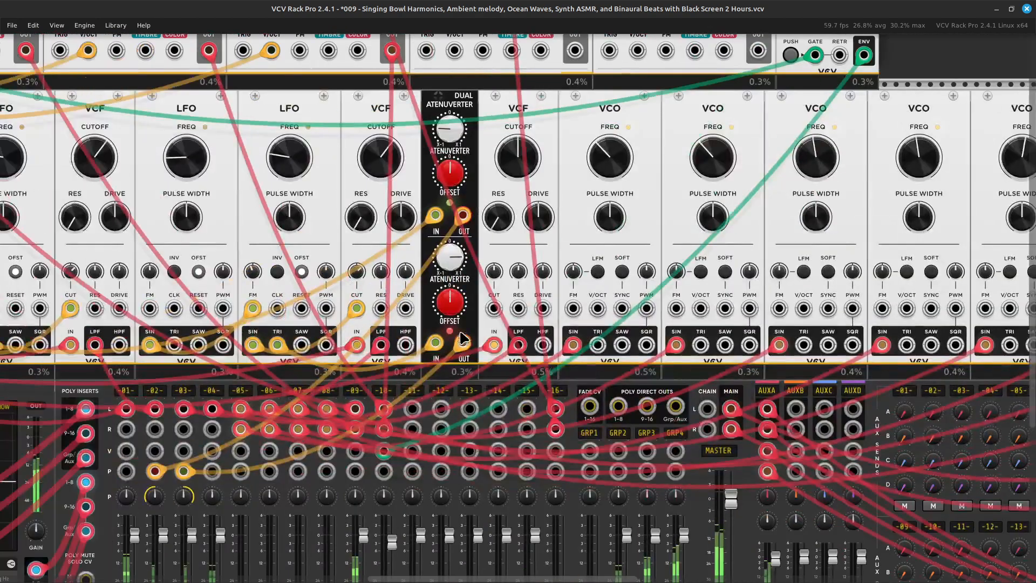
{"action": "scroll", "coordinate": [463, 339], "scroll_direction": "down", "scroll_amount": 3}
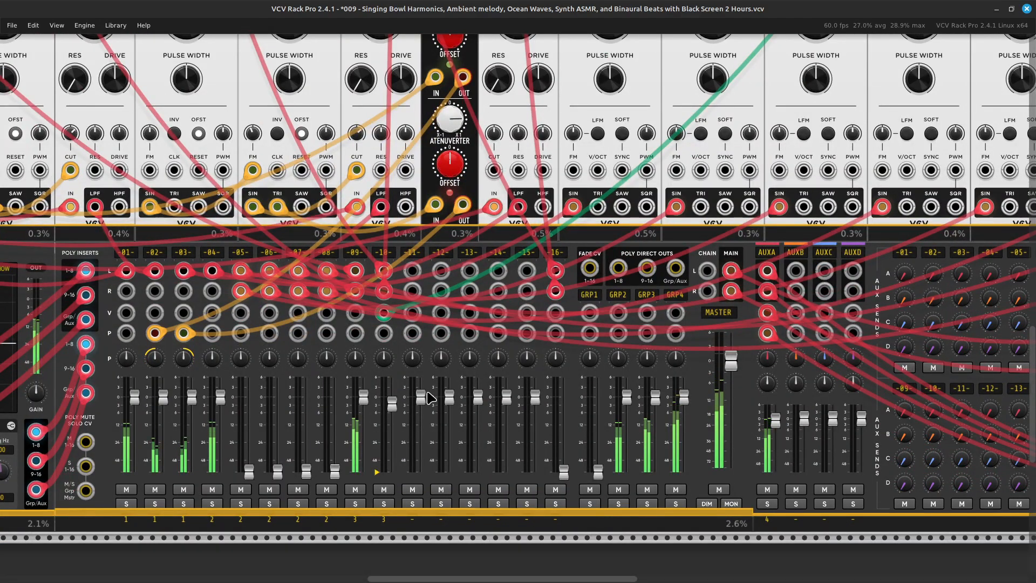
{"action": "right_click", "coordinate": [413, 274]}
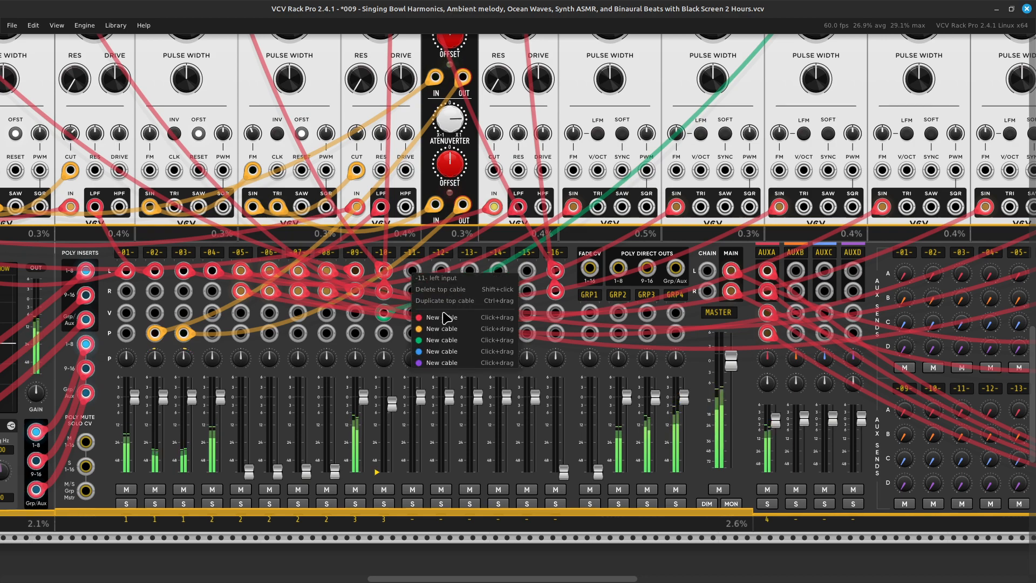
{"action": "key", "text": "Right"}
{"action": "left_click_drag", "start_coordinate": [440, 318], "coordinate": [316, 344]}
{"action": "key", "text": "Up"}
{"action": "key", "text": "Left"}
{"action": "right_click", "coordinate": [498, 344]}
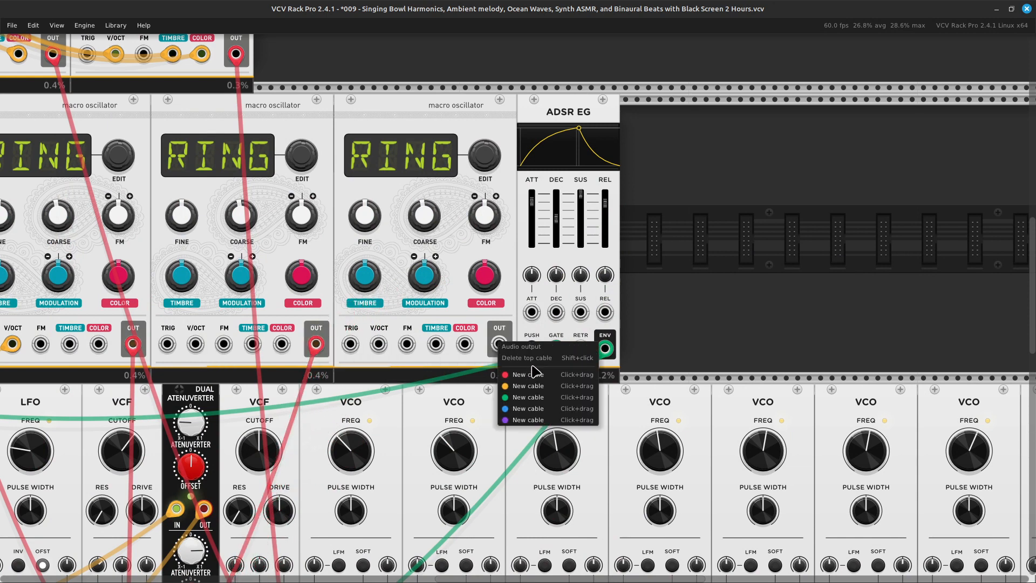
{"action": "left_click_drag", "start_coordinate": [538, 378], "coordinate": [451, 363]}
{"action": "scroll", "coordinate": [476, 492], "scroll_direction": "up", "scroll_amount": 3}
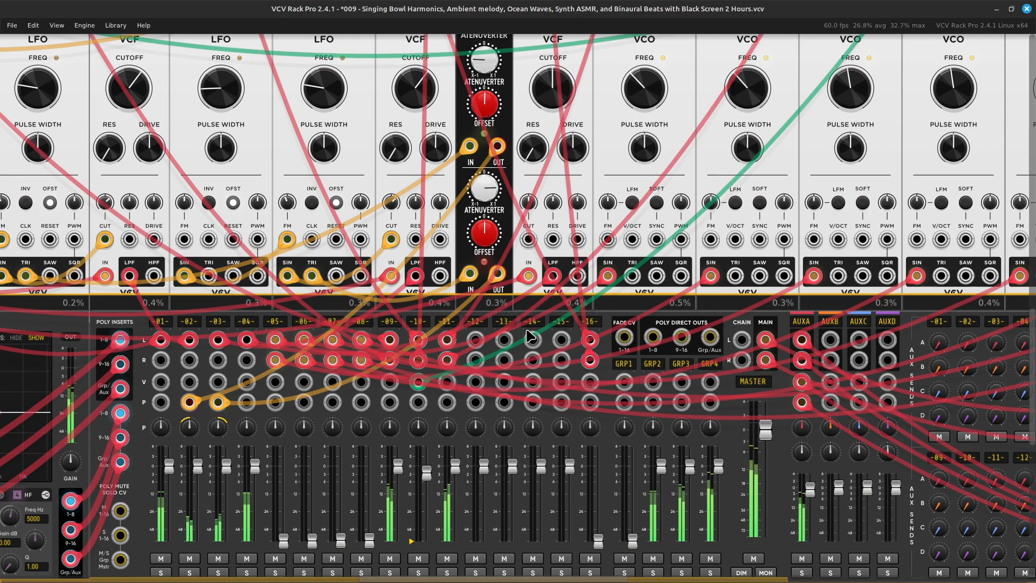
Add a VCV SPLIT module and place it directly beside the ADSR EG.
{"action": "key", "text": "Up"}
{"action": "key", "text": "Right"}
{"action": "key", "text": "Right"}
{"action": "key", "text": "Up"}
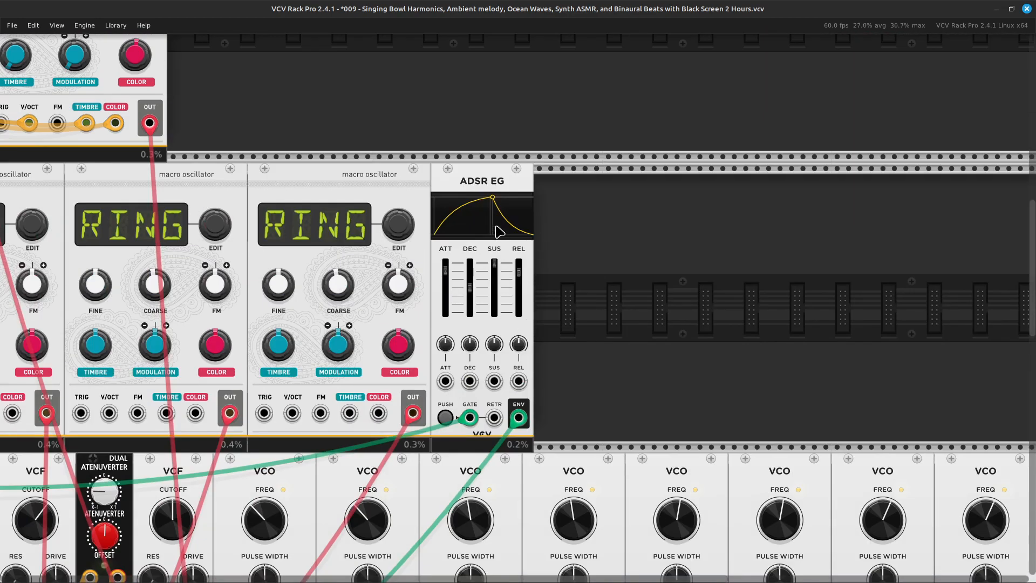
{"action": "right_click", "coordinate": [590, 278]}
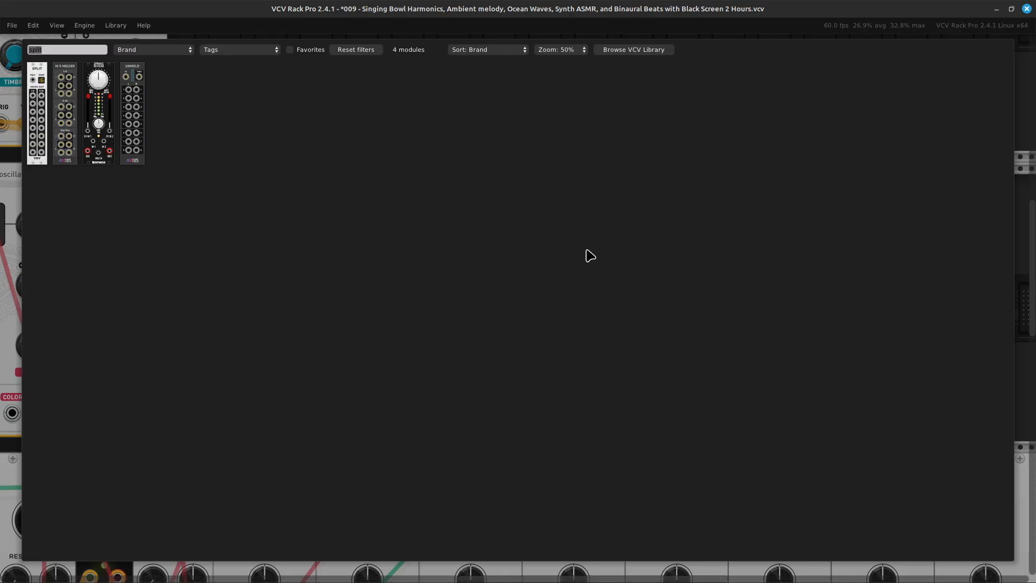
{"action": "left_click", "coordinate": [38, 145]}
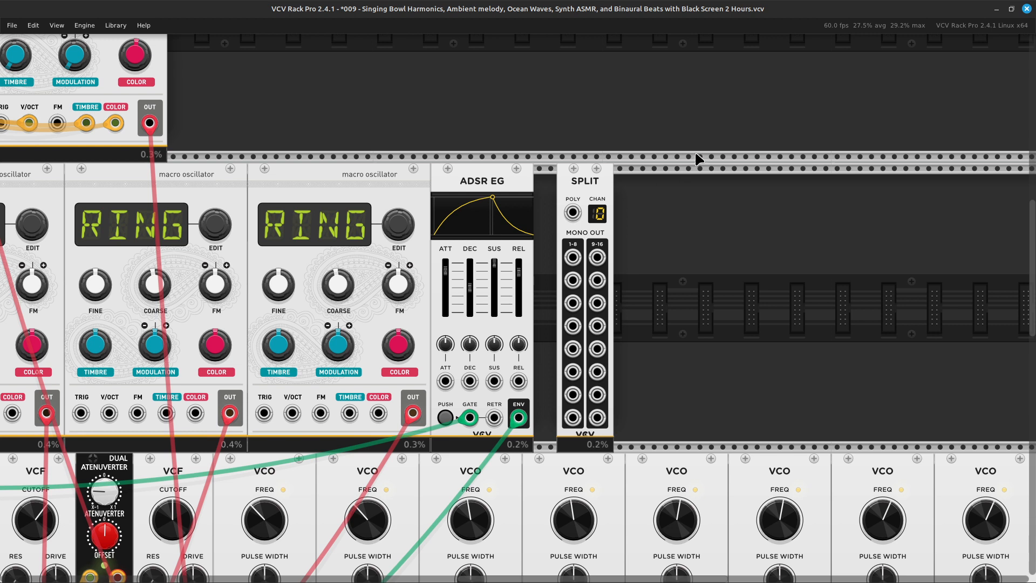
{"action": "left_click_drag", "start_coordinate": [592, 193], "coordinate": [562, 203]}
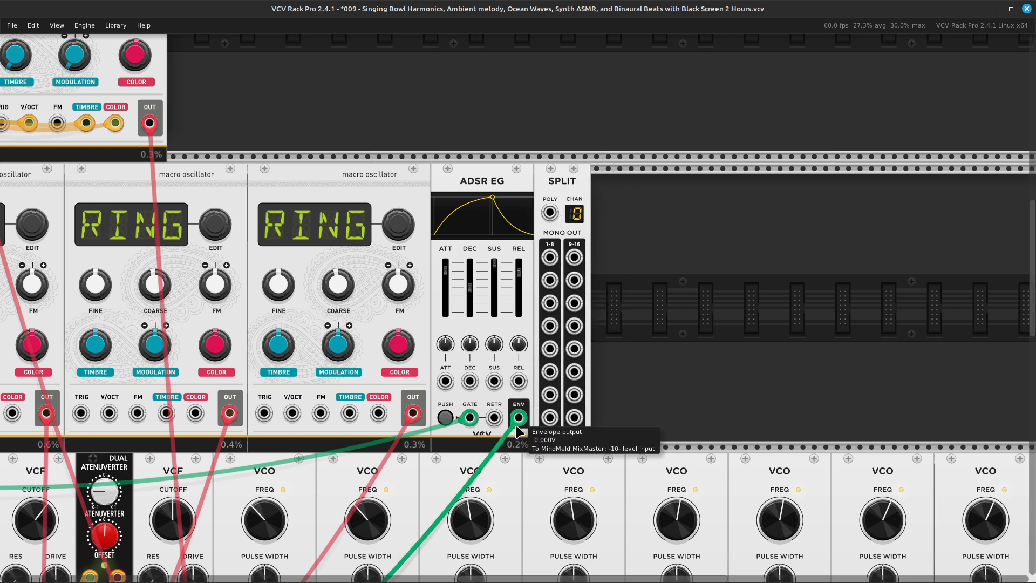
Move mixer track 10's level cable from the ADSR envelope output to SPLIT channel 1, and patch the envelope output into SPLIT's polyphonic input.
{"action": "left_click_drag", "start_coordinate": [519, 420], "coordinate": [551, 259]}
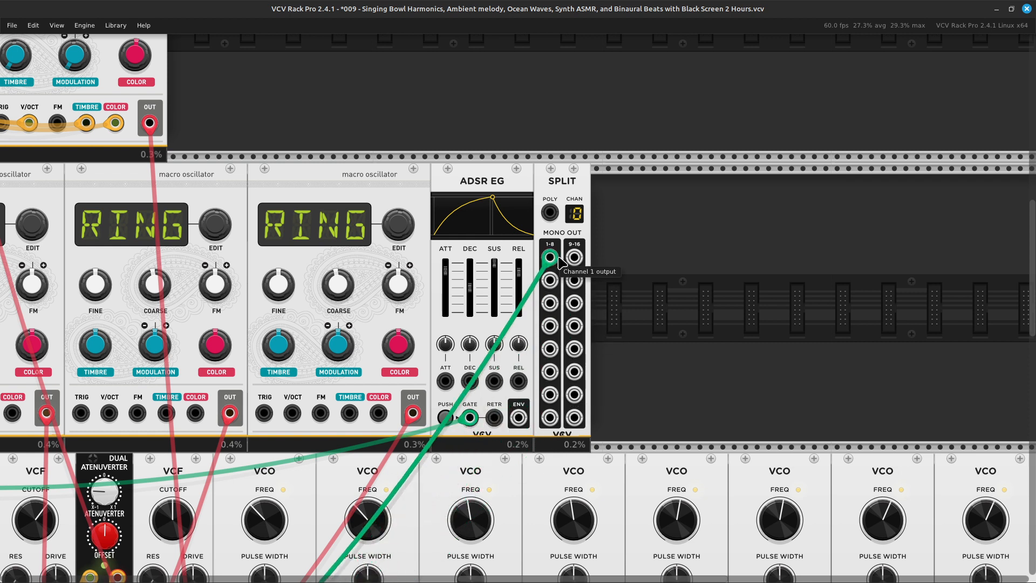
{"action": "right_click", "coordinate": [521, 419]}
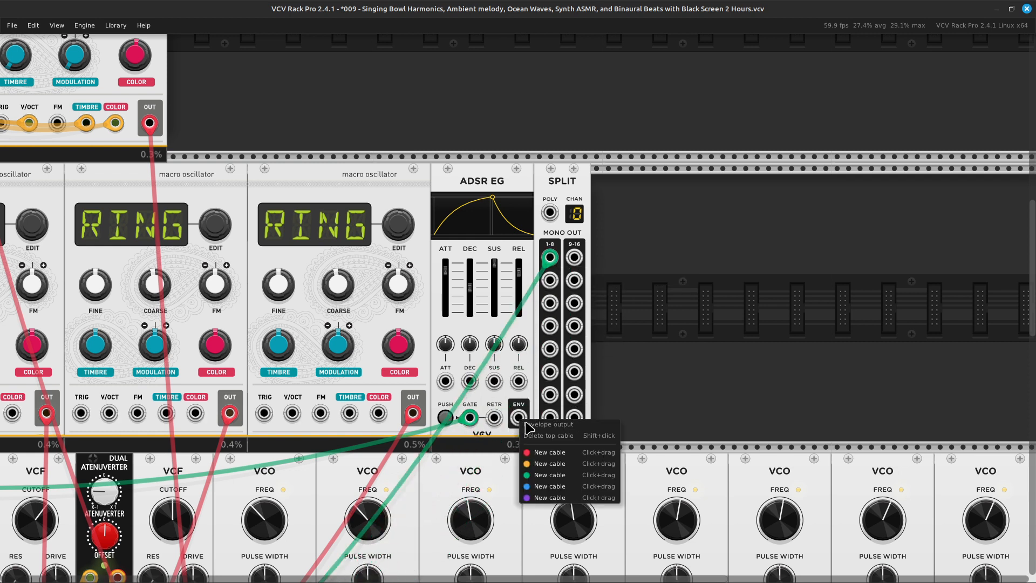
{"action": "left_click_drag", "start_coordinate": [549, 476], "coordinate": [550, 213]}
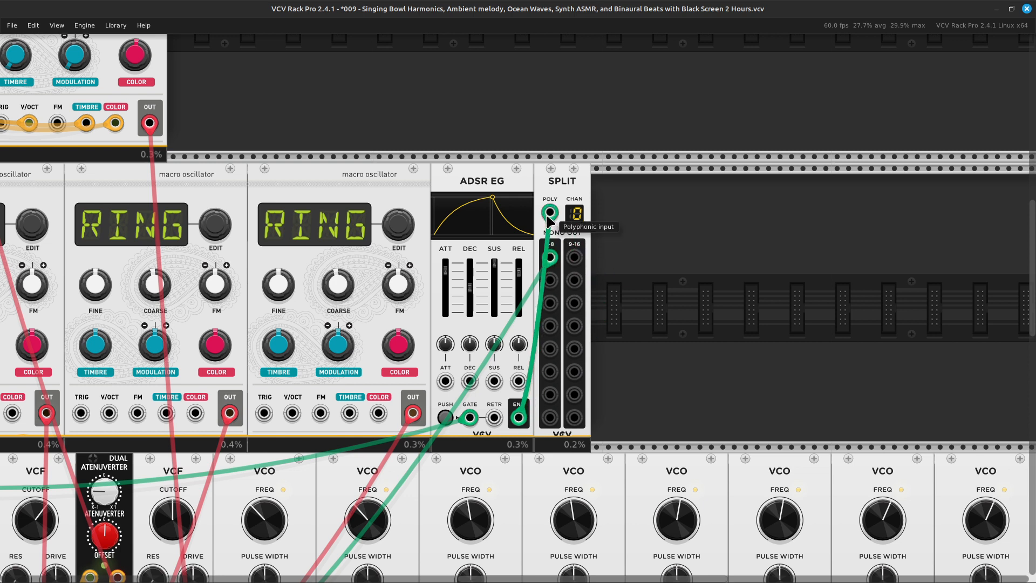
Patch the SPLIT module's channel 2 output to mixer track 11's level input with a green cable.
{"action": "right_click", "coordinate": [550, 282]}
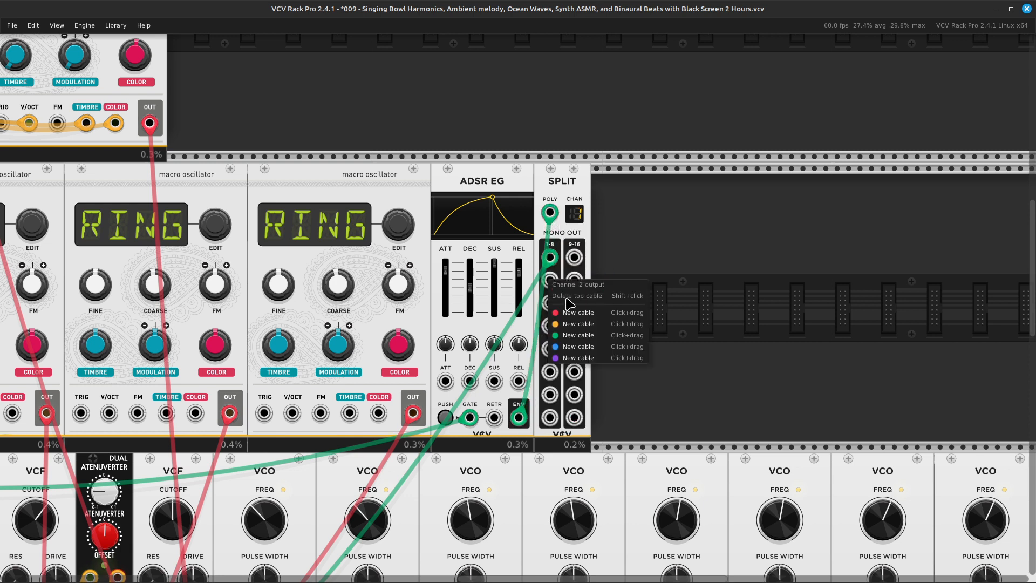
{"action": "left_click_drag", "start_coordinate": [569, 335], "coordinate": [550, 387]}
{"action": "scroll", "coordinate": [477, 540], "scroll_direction": "left", "scroll_amount": 8}
{"action": "scroll", "coordinate": [459, 534], "scroll_direction": "down", "scroll_amount": 16}
{"action": "scroll", "coordinate": [440, 518], "scroll_direction": "left", "scroll_amount": 10}
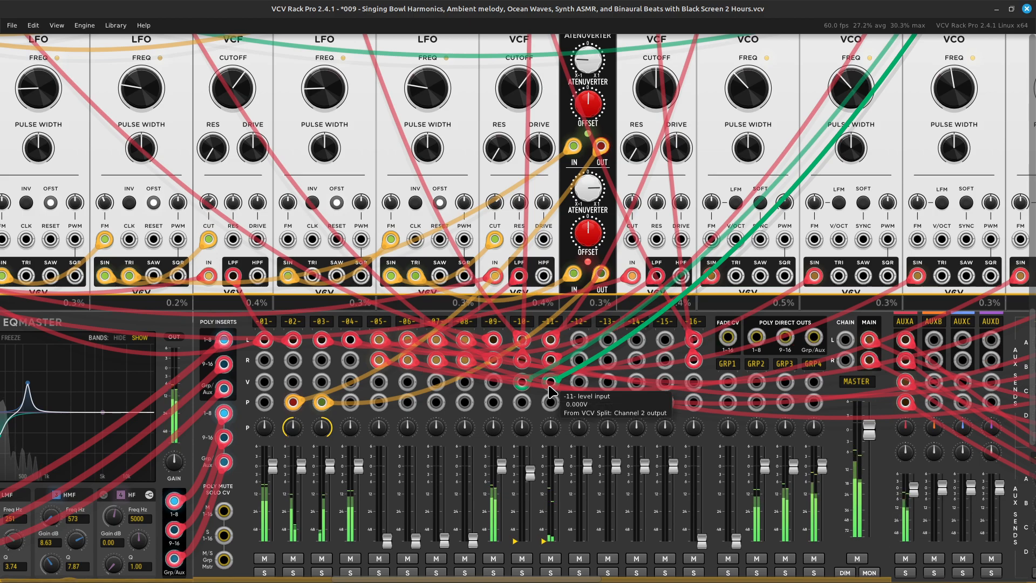
Move the MIDI-CV and PROCESS modules together along their row to leave a gap before the first RING oscillator.
{"action": "scroll", "coordinate": [552, 367], "scroll_direction": "up", "scroll_amount": 10}
{"action": "scroll", "coordinate": [551, 340], "scroll_direction": "up", "scroll_amount": 2, "text": "ctrl"}
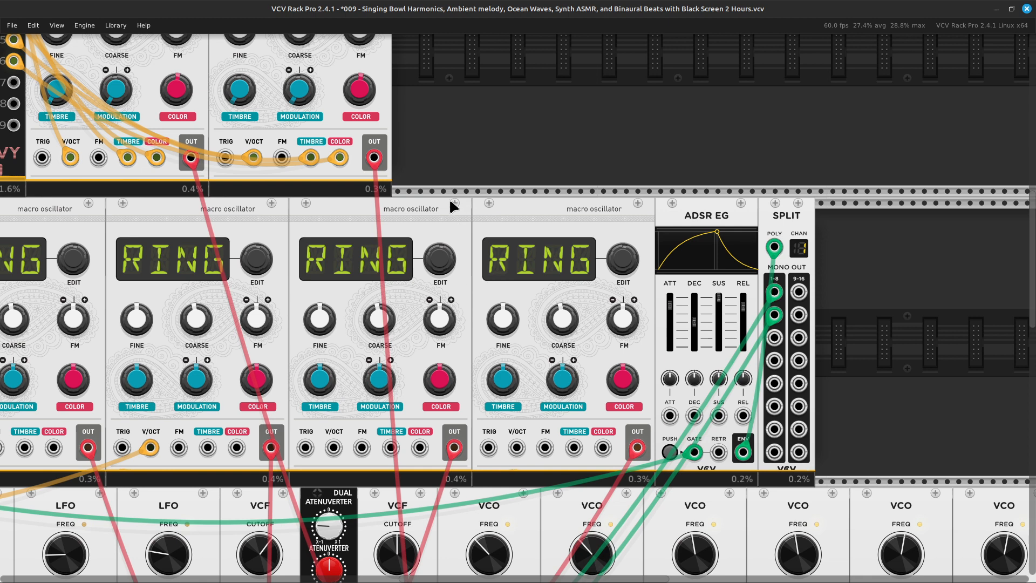
{"action": "scroll", "coordinate": [429, 219], "scroll_direction": "left", "scroll_amount": 10}
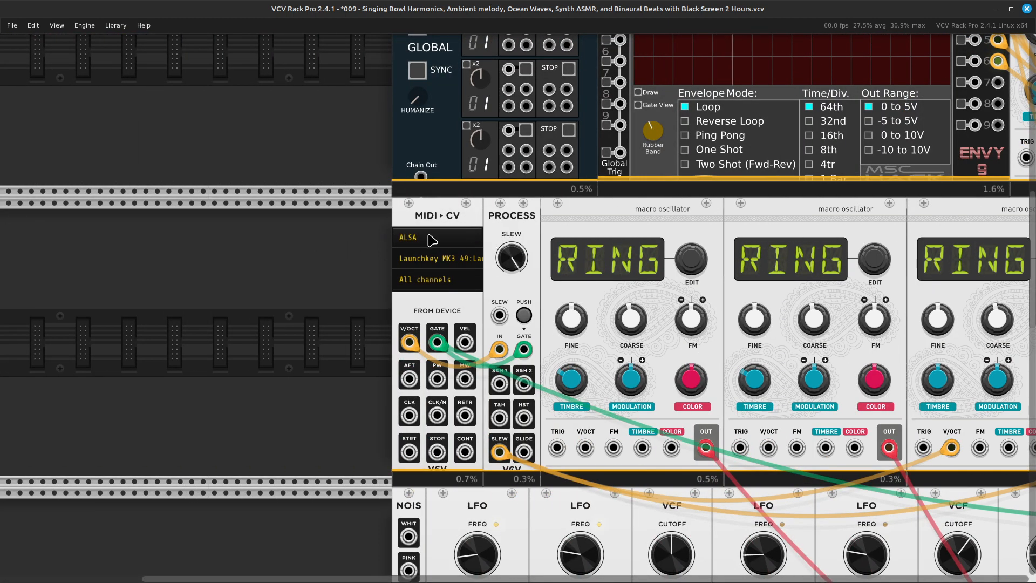
{"action": "left_click", "coordinate": [431, 219], "text": "shift"}
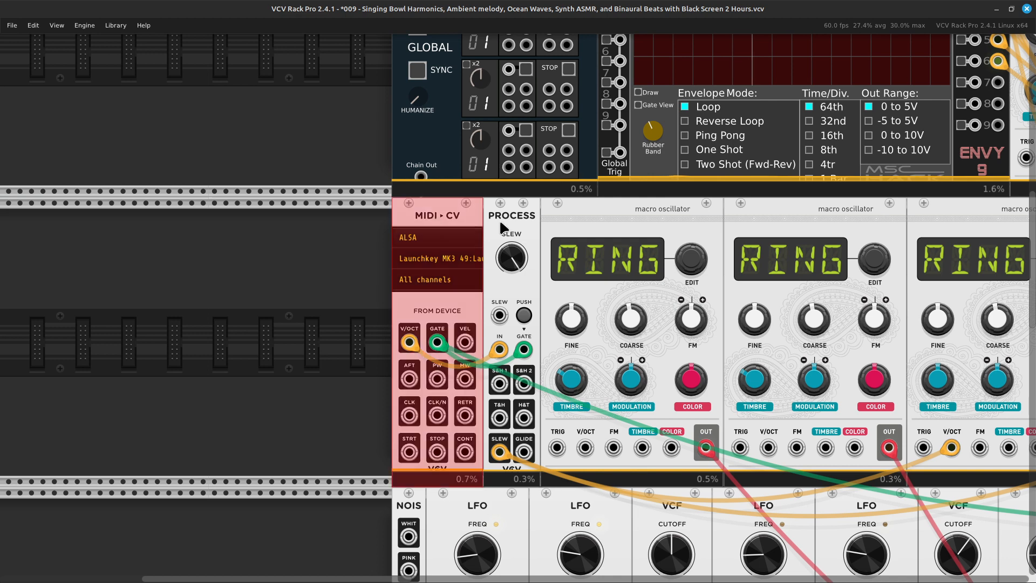
{"action": "left_click", "coordinate": [523, 218], "text": "shift"}
{"action": "left_click_drag", "start_coordinate": [524, 218], "coordinate": [403, 229]}
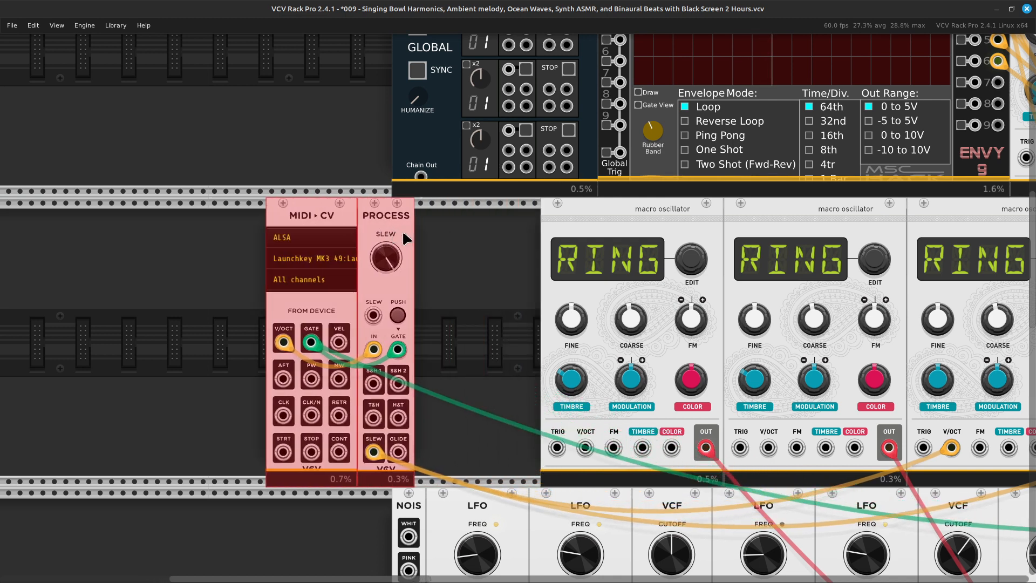
{"action": "left_click", "coordinate": [480, 240]}
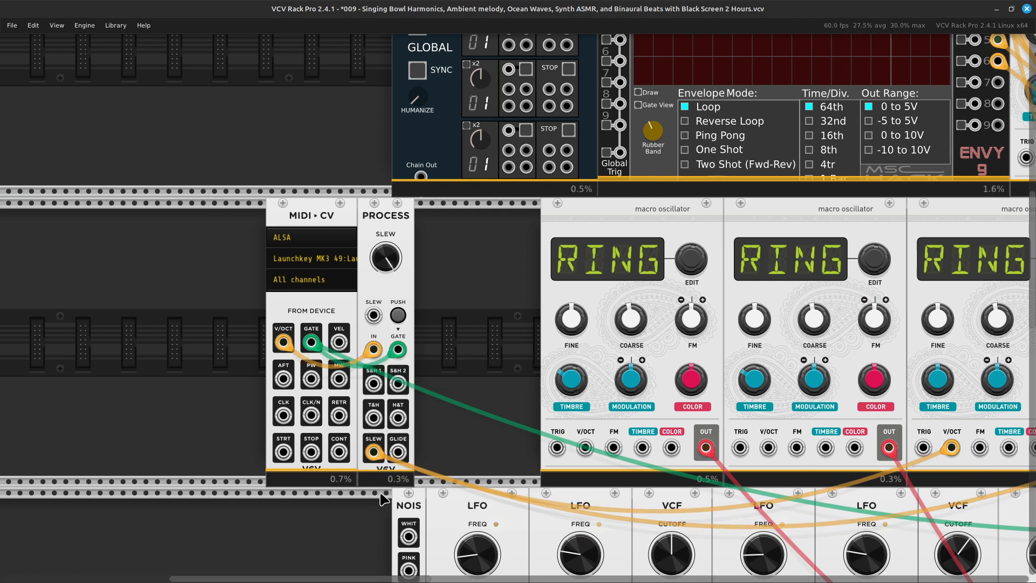
Add a second VCV SPLIT module and place it directly beside PROCESS.
{"action": "right_click", "coordinate": [457, 301]}
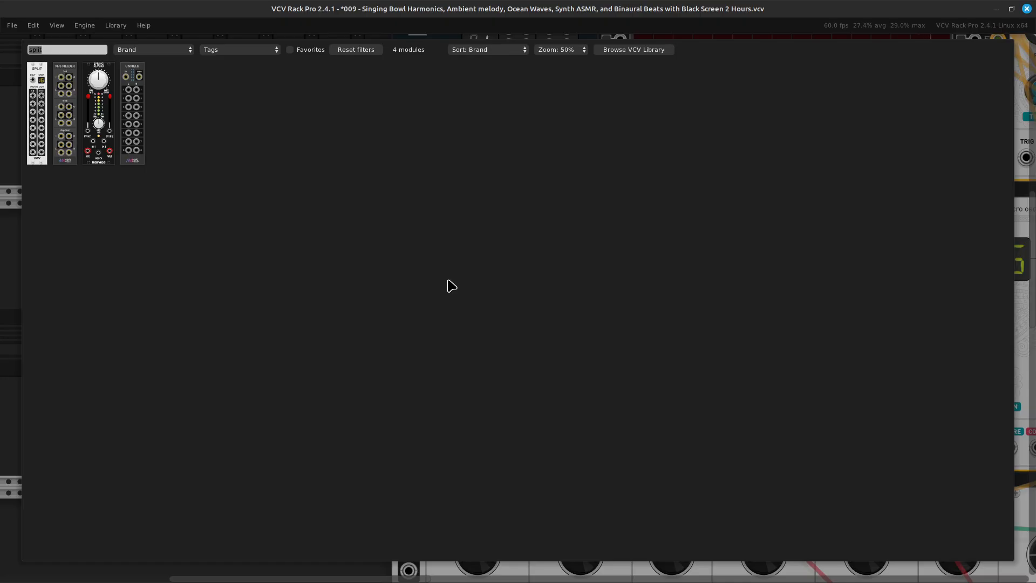
{"action": "left_click", "coordinate": [32, 138]}
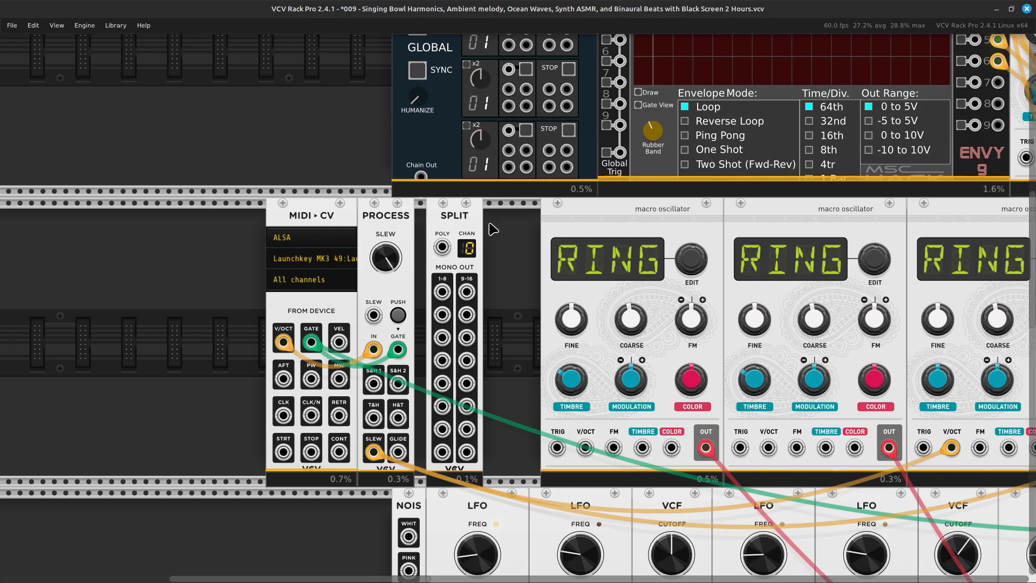
{"action": "left_click_drag", "start_coordinate": [462, 217], "coordinate": [435, 221]}
Move both oscillator pitch cables from PROCESS's slew output to the new SPLIT module's channel 1 output.
{"action": "key", "text": "Down"}
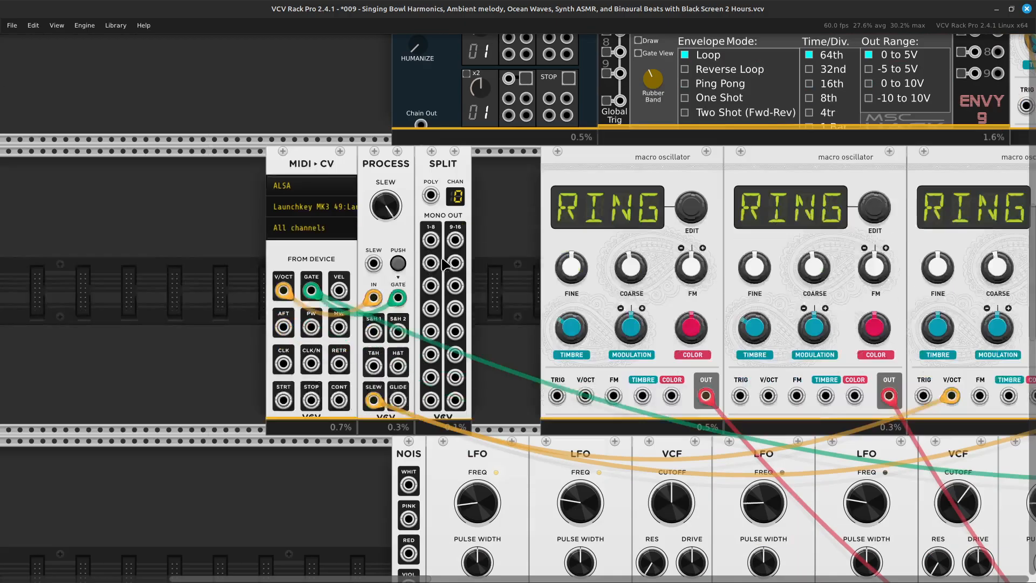
{"action": "key", "text": "Right"}
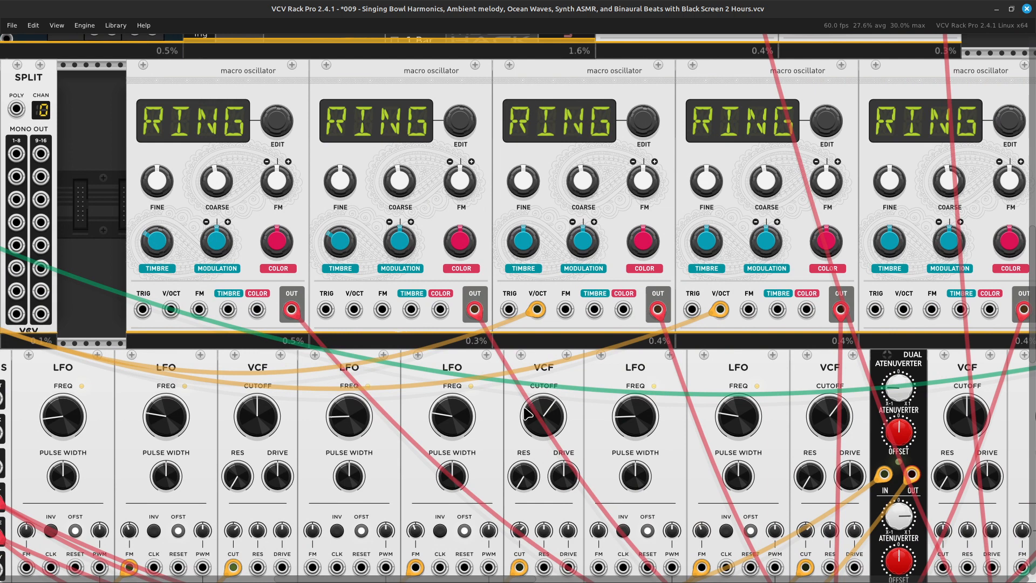
{"action": "scroll", "coordinate": [526, 410], "scroll_direction": "right", "scroll_amount": 10}
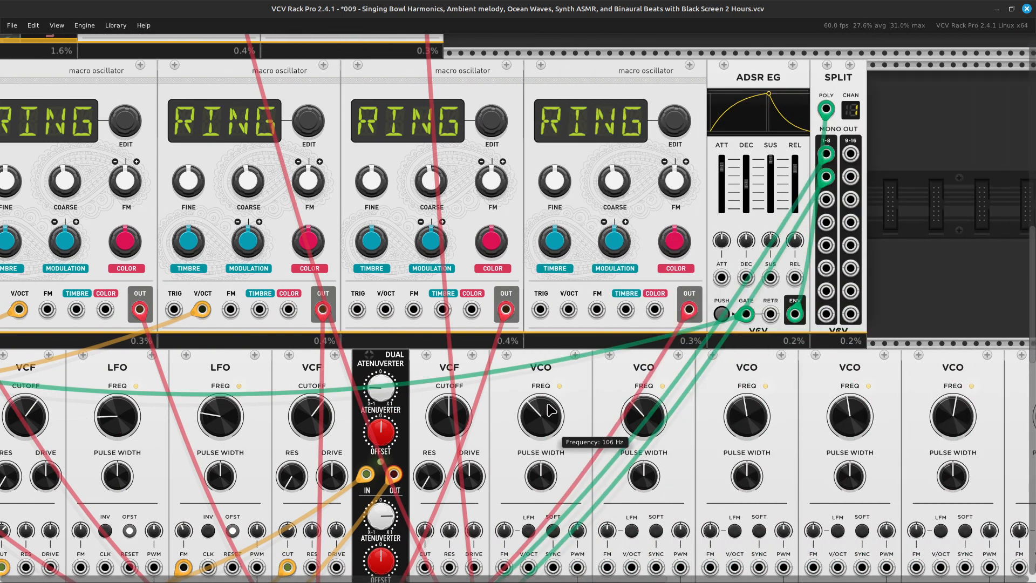
{"action": "scroll", "coordinate": [517, 351], "scroll_direction": "left", "scroll_amount": 4}
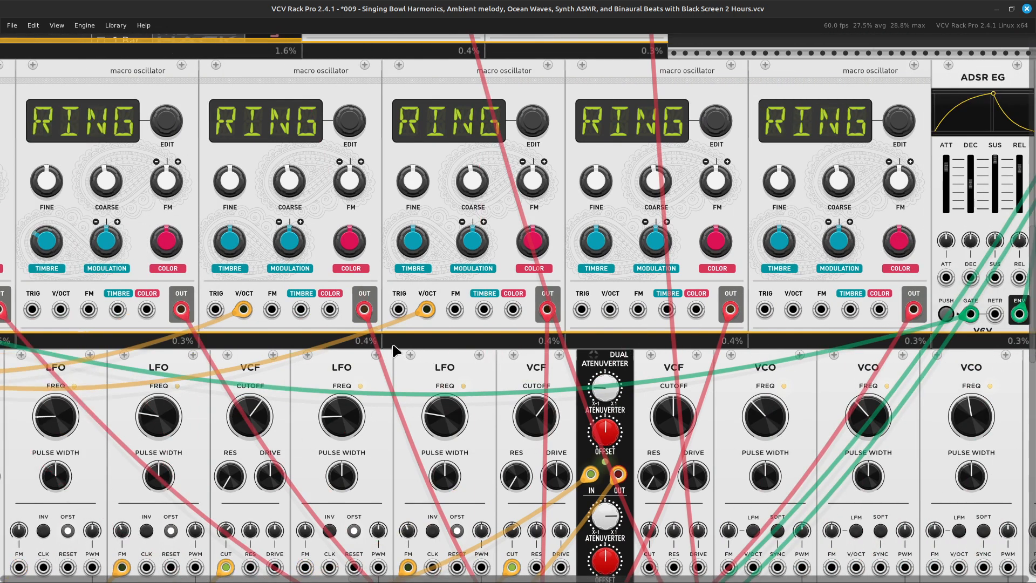
{"action": "scroll", "coordinate": [424, 326], "scroll_direction": "left", "scroll_amount": 8}
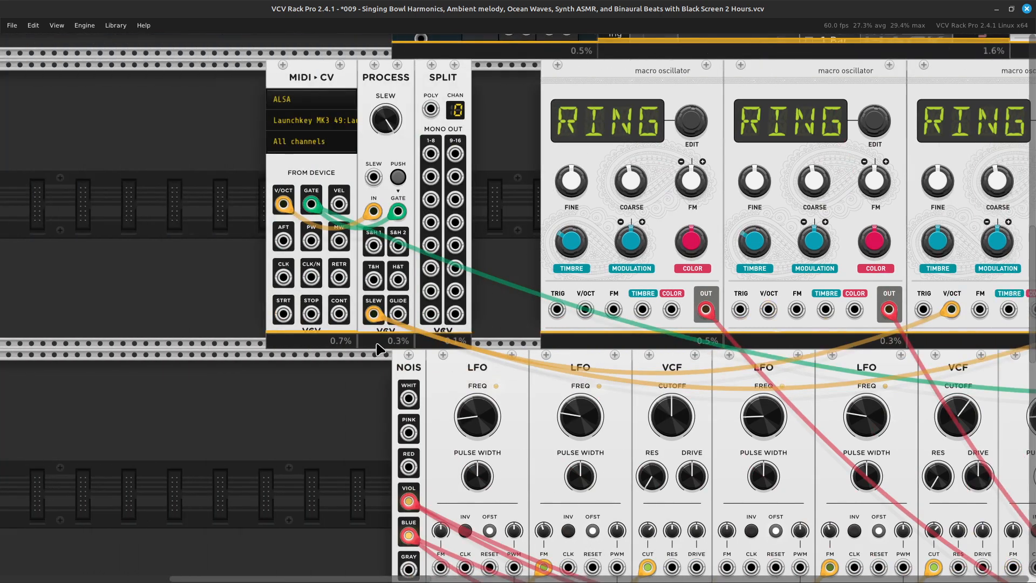
{"action": "scroll", "coordinate": [390, 342], "scroll_direction": "up", "scroll_amount": 3}
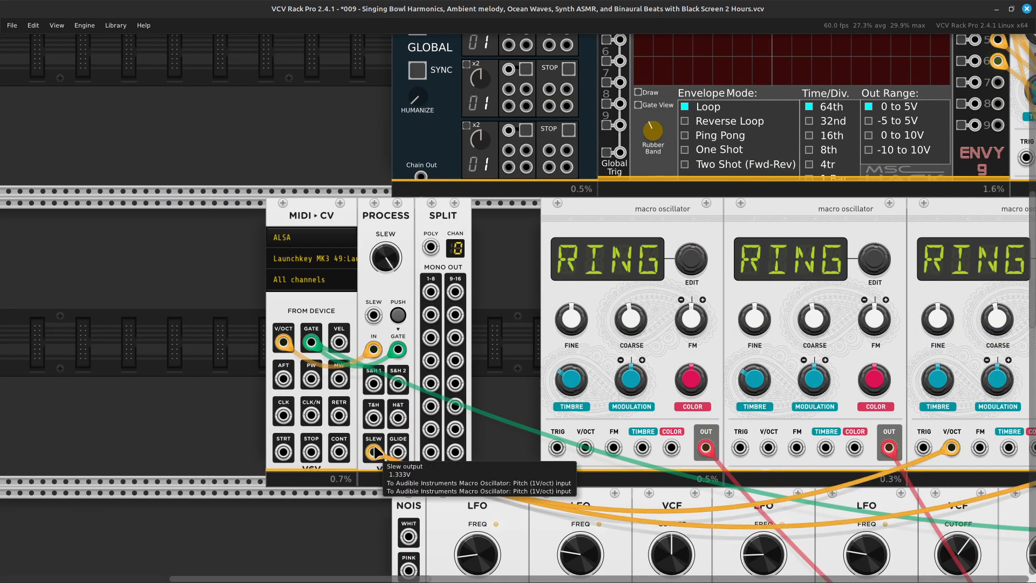
{"action": "left_click_drag", "start_coordinate": [374, 453], "coordinate": [431, 292]}
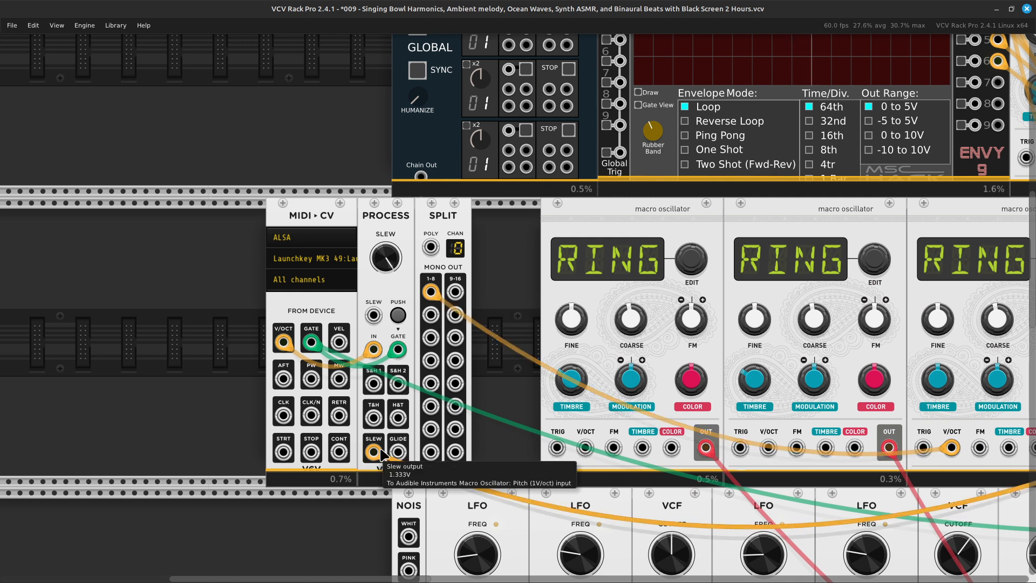
{"action": "left_click_drag", "start_coordinate": [377, 451], "coordinate": [432, 294]}
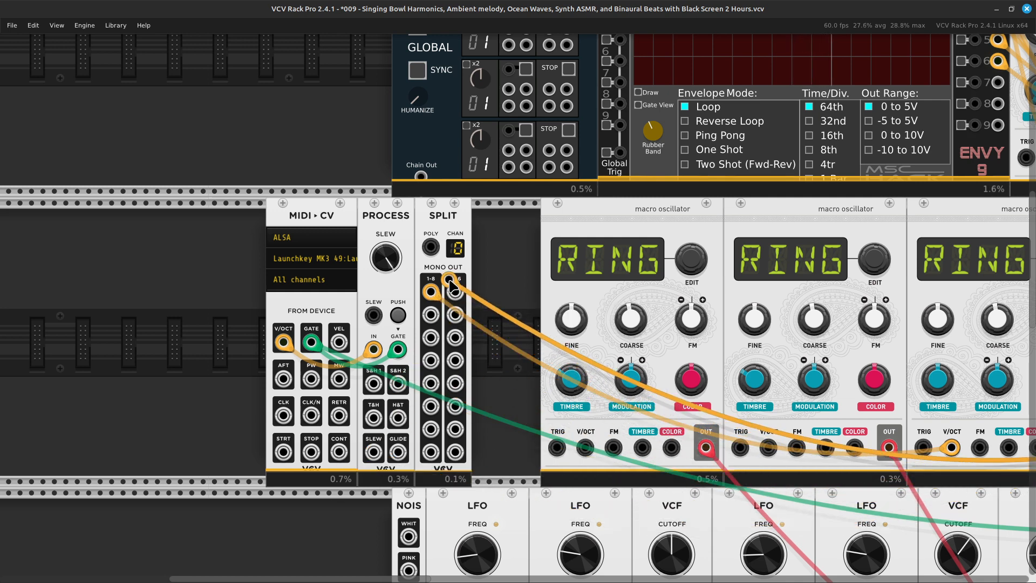
Patch the new SPLIT's channel 2 output to the V/OCT input of the second-to-last RING oscillator with a yellow cable.
{"action": "right_click", "coordinate": [432, 317]}
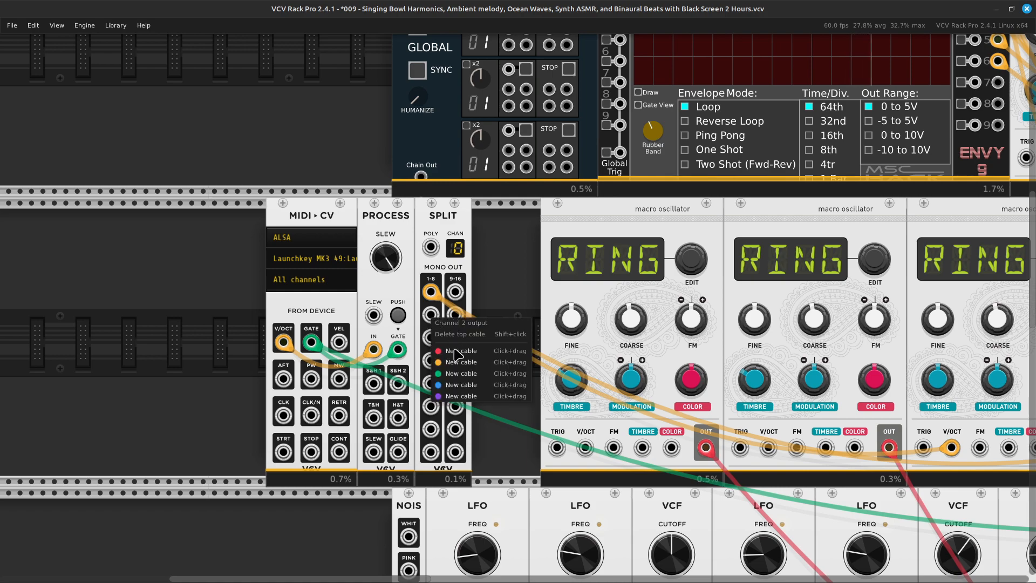
{"action": "scroll", "coordinate": [491, 417], "scroll_direction": "right", "scroll_amount": 20}
{"action": "left_click_drag", "start_coordinate": [455, 362], "coordinate": [313, 320]}
{"action": "scroll", "coordinate": [479, 493], "scroll_direction": "down", "scroll_amount": 4}
{"action": "scroll", "coordinate": [483, 500], "scroll_direction": "down", "scroll_amount": 1}
{"action": "left_click_drag", "start_coordinate": [312, 319], "coordinate": [334, 310]}
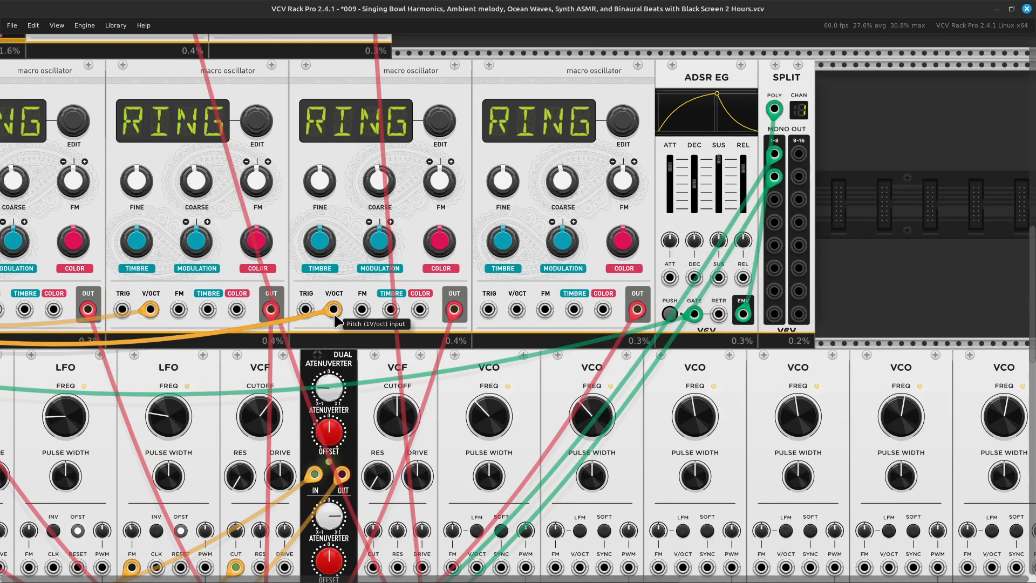
Patch the last RING oscillator's V/OCT input to the new SPLIT's channel 2 output with a yellow cable.
{"action": "right_click", "coordinate": [518, 307]}
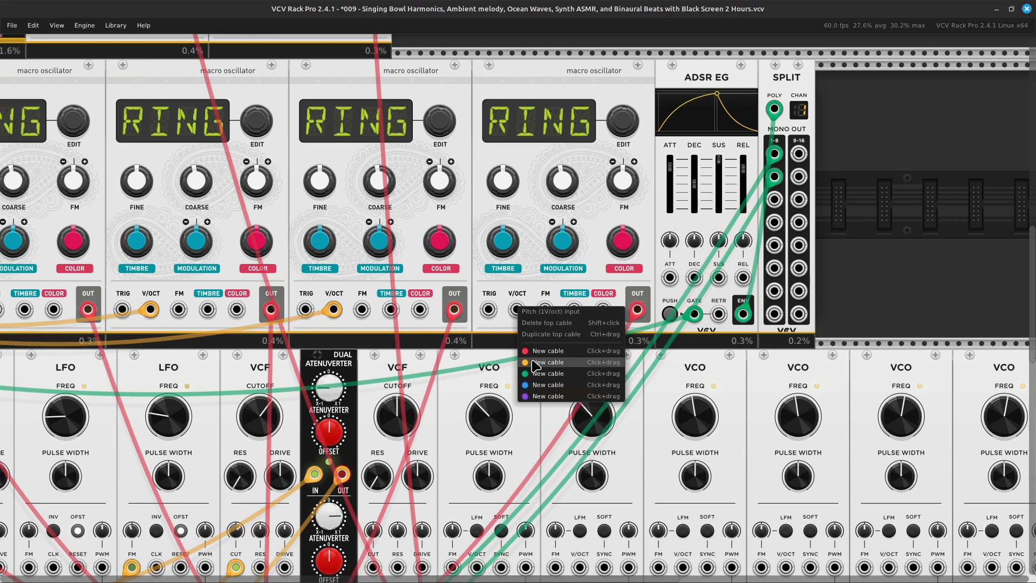
{"action": "left_click_drag", "start_coordinate": [532, 361], "coordinate": [345, 383]}
{"action": "scroll", "coordinate": [303, 430], "scroll_direction": "left", "scroll_amount": 20}
{"action": "scroll", "coordinate": [233, 436], "scroll_direction": "up", "scroll_amount": 1}
{"action": "scroll", "coordinate": [232, 436], "scroll_direction": "up", "scroll_amount": 6}
{"action": "scroll", "coordinate": [249, 430], "scroll_direction": "left", "scroll_amount": 5}
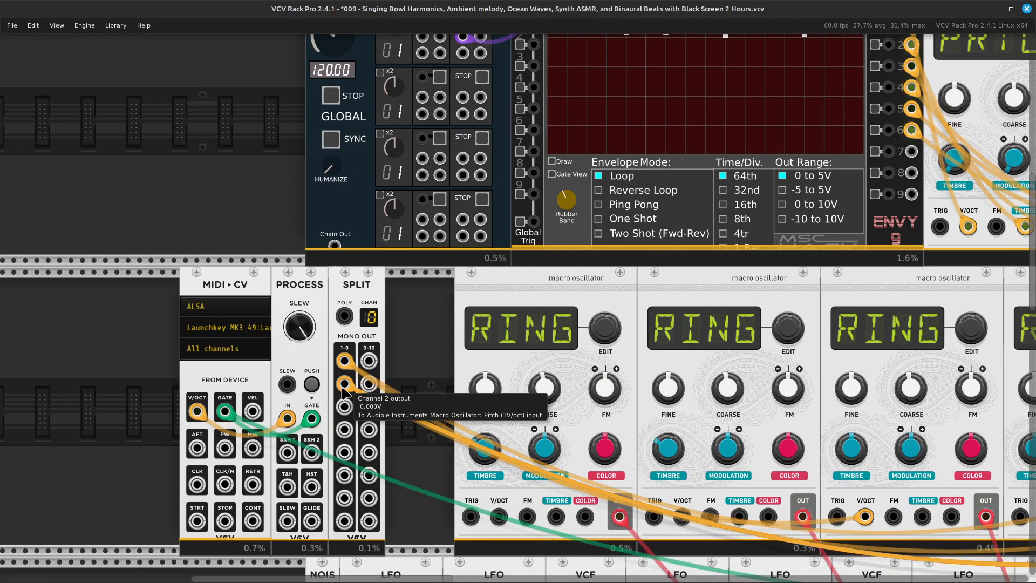
Move the MIDI-CV, PROCESS and SPLIT modules together along the row until they sit against the first RING oscillator.
{"action": "left_click", "coordinate": [354, 286], "text": "shift"}
{"action": "left_click", "coordinate": [302, 291], "text": "shift"}
{"action": "left_click", "coordinate": [254, 295], "text": "shift"}
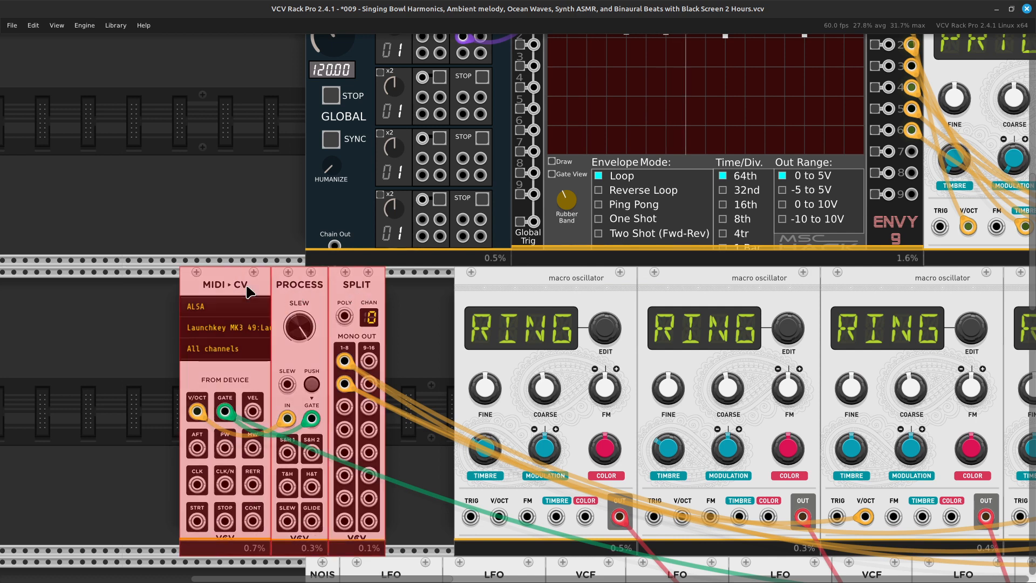
{"action": "left_click", "coordinate": [249, 291], "text": "shift"}
{"action": "left_click", "coordinate": [244, 285], "text": "shift"}
{"action": "left_click_drag", "start_coordinate": [245, 286], "coordinate": [346, 290]}
{"action": "left_click", "coordinate": [250, 360]}
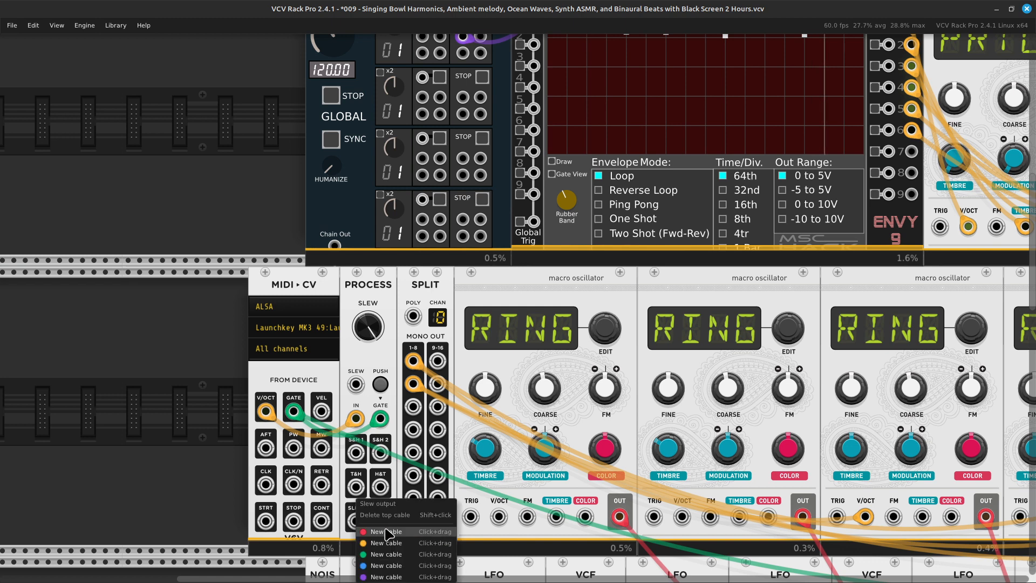
Patch PROCESS's slew output into the neighbouring SPLIT's polyphonic input and set the MIDI-CV module to 2 polyphony channels.
{"action": "left_click_drag", "start_coordinate": [355, 522], "coordinate": [413, 317]}
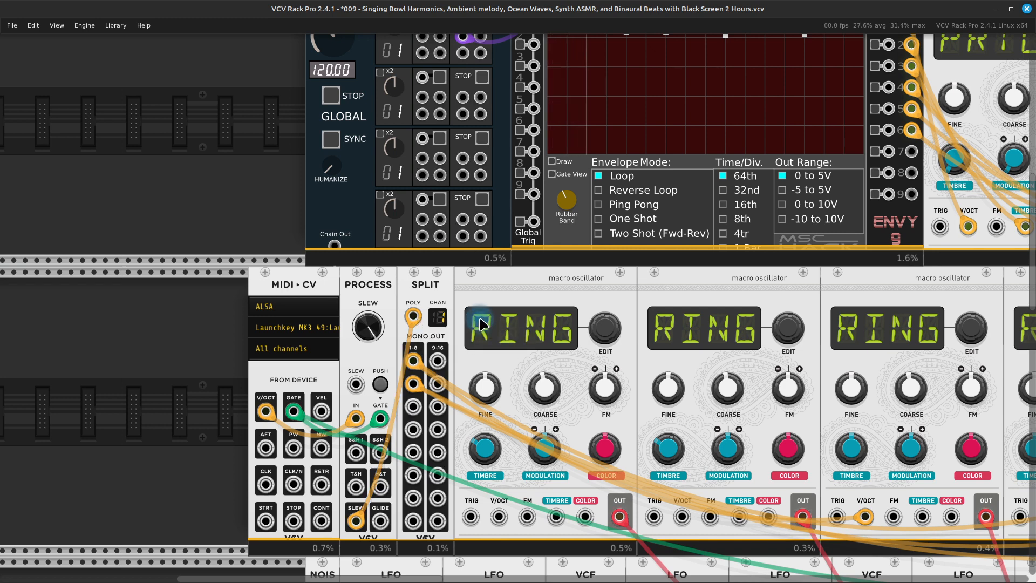
{"action": "right_click", "coordinate": [295, 386]}
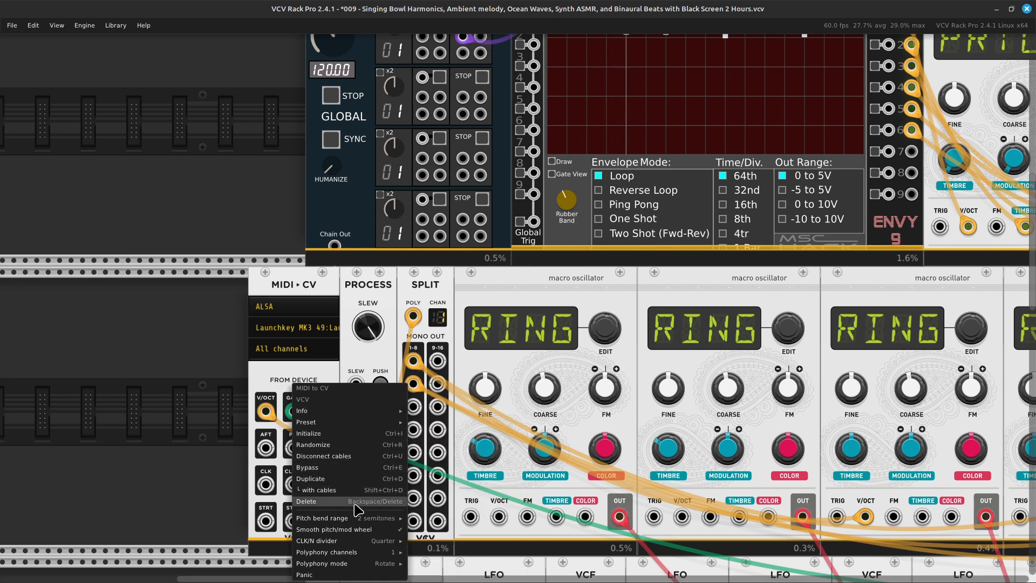
{"action": "mouse_move", "coordinate": [360, 518]}
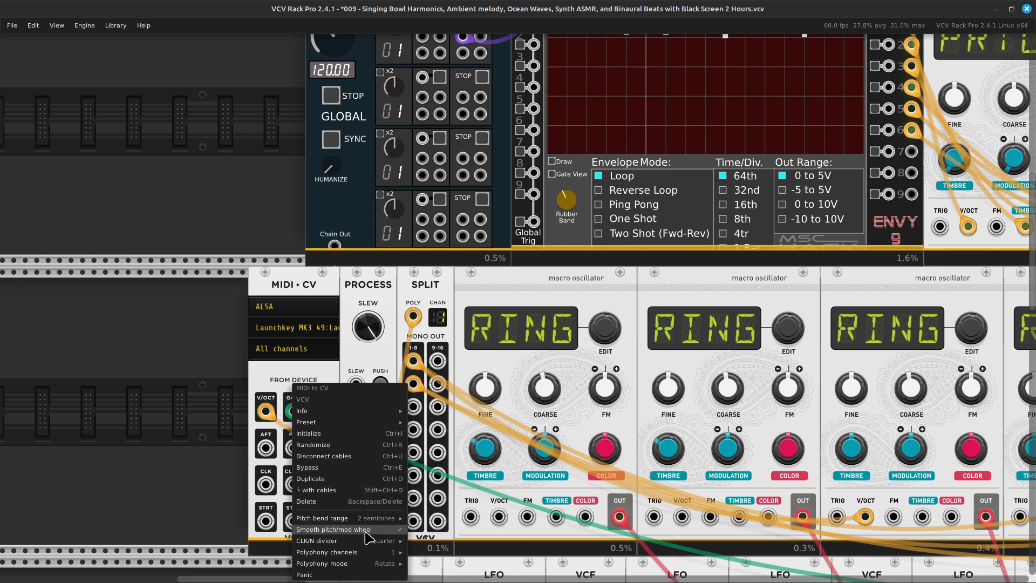
{"action": "mouse_move", "coordinate": [370, 552]}
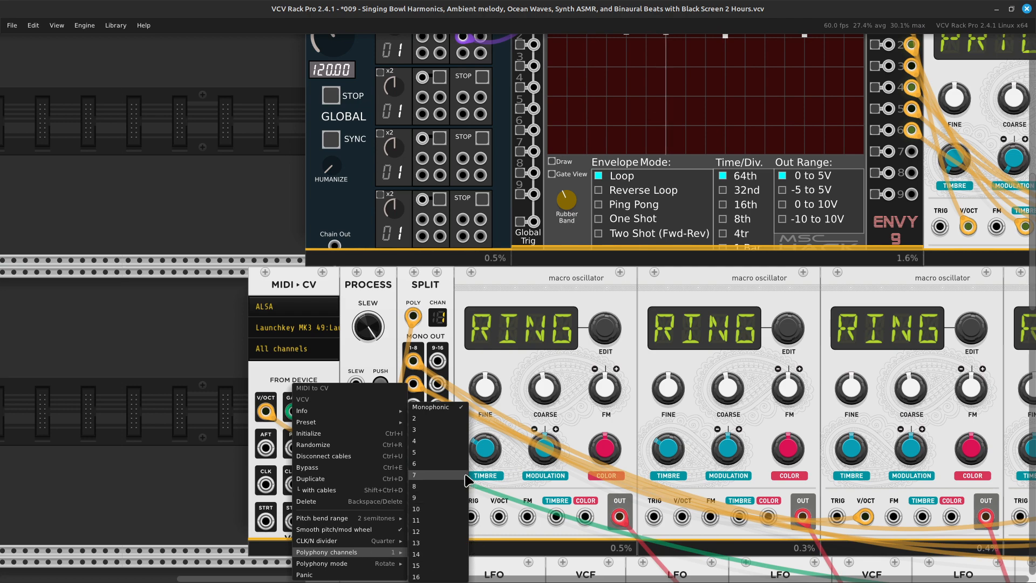
{"action": "left_click", "coordinate": [454, 428]}
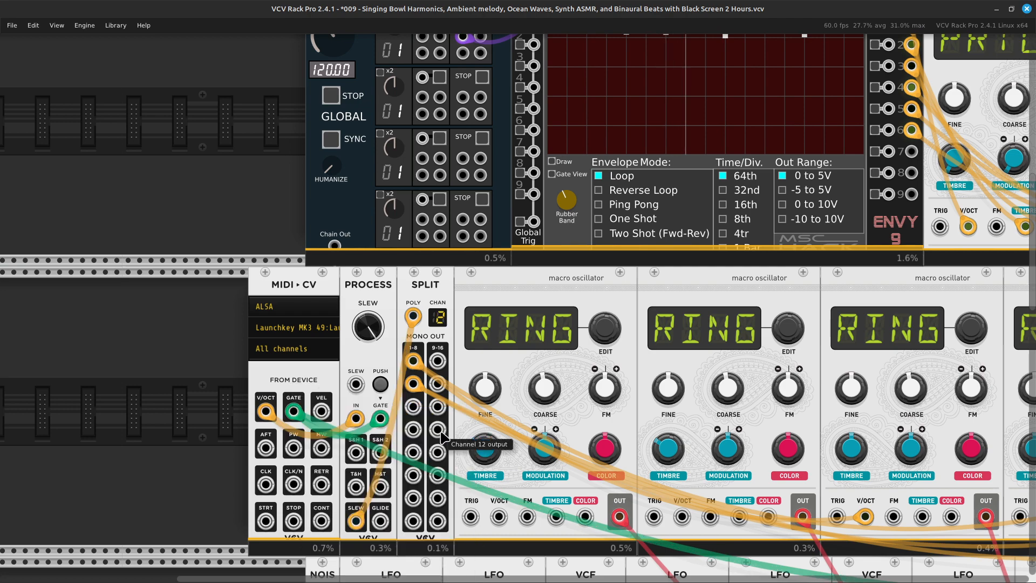
Check the MIDI-CV module's polyphony mode options.
{"action": "scroll", "coordinate": [395, 483], "scroll_direction": "down", "scroll_amount": 3}
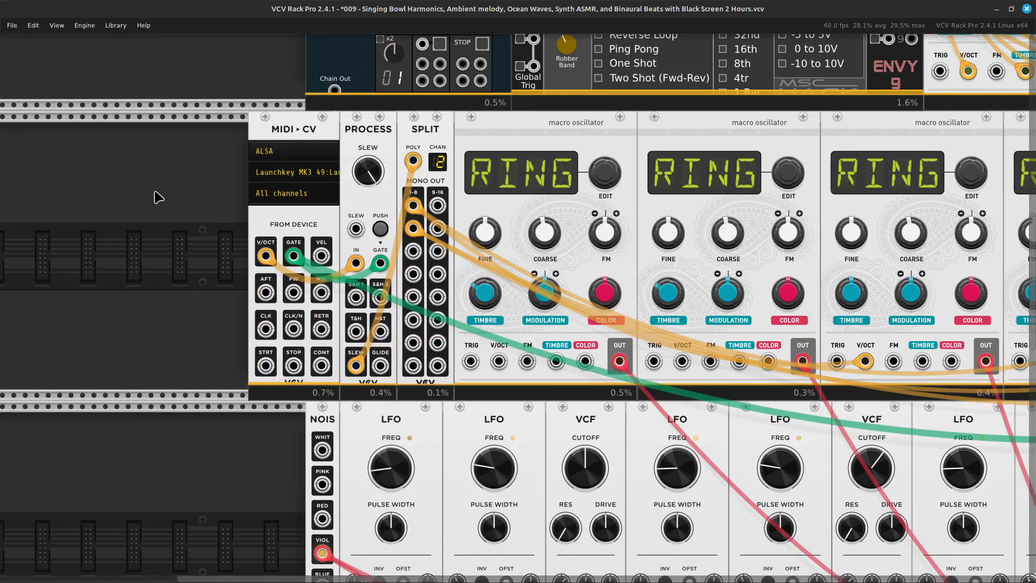
{"action": "right_click", "coordinate": [270, 228]}
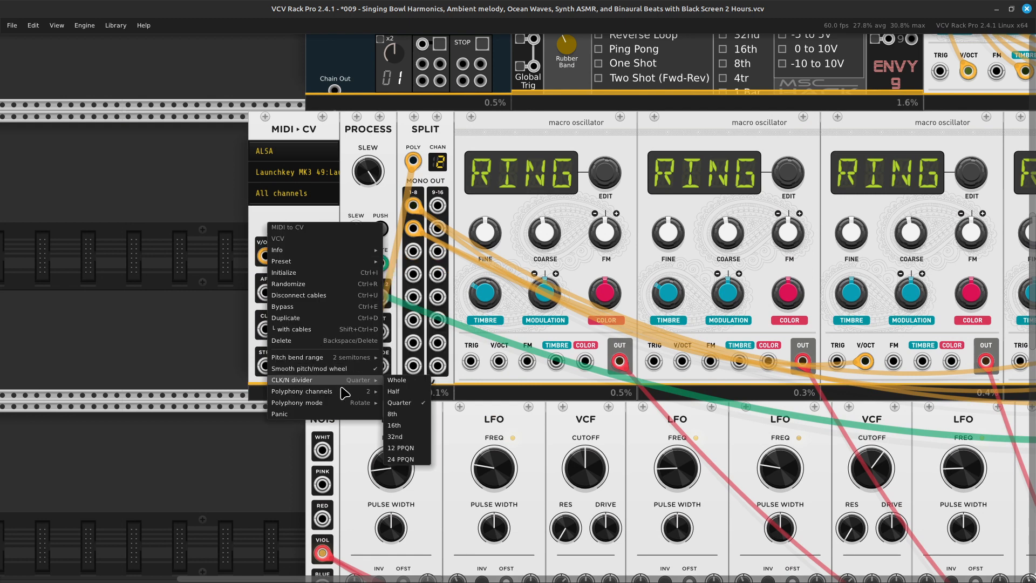
{"action": "mouse_move", "coordinate": [355, 405]}
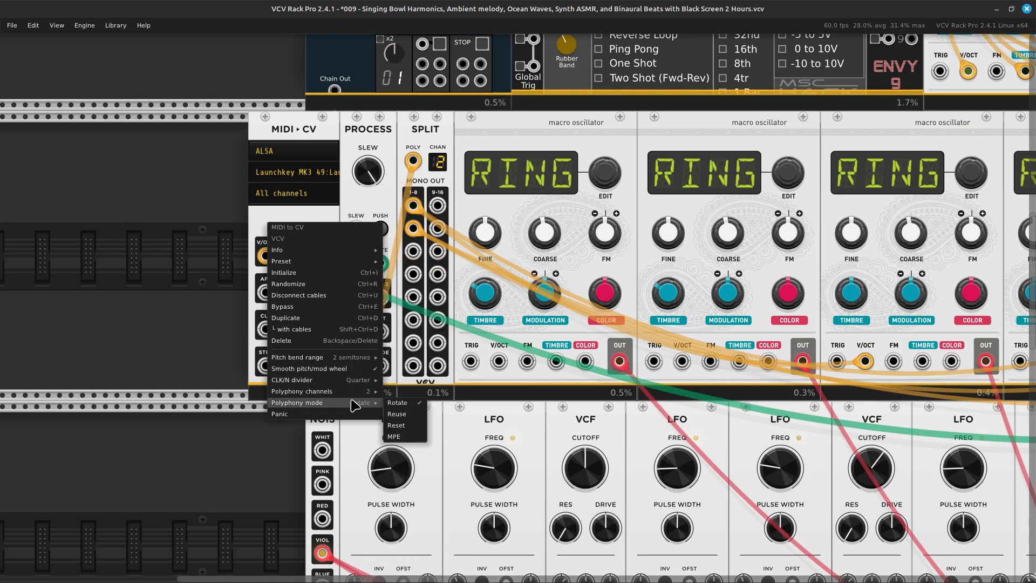
{"action": "left_click", "coordinate": [229, 470]}
{"action": "scroll", "coordinate": [232, 447], "scroll_direction": "up", "scroll_amount": 5}
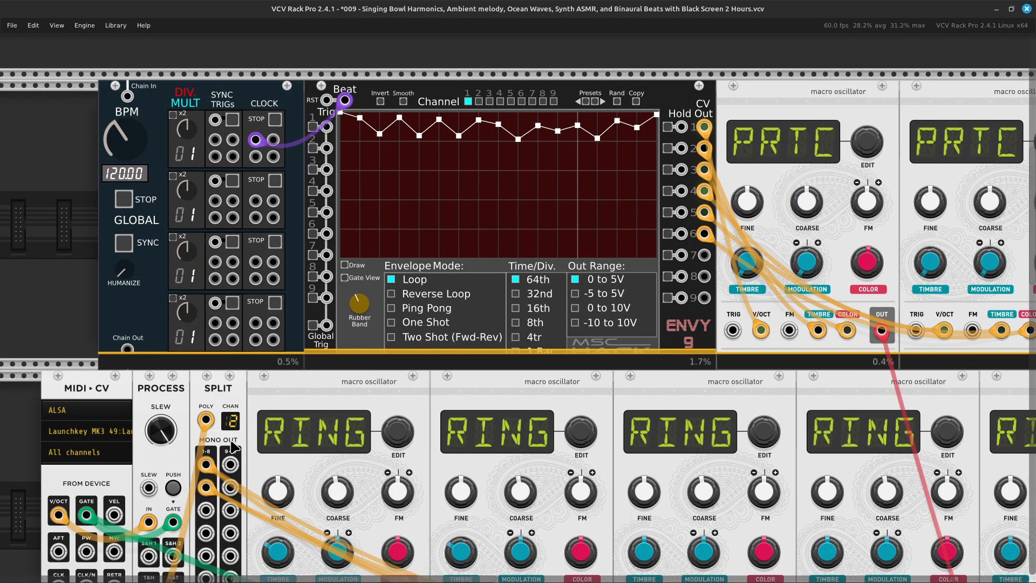
Select all modules in the RING oscillator row, from MIDI-CV through the final SPLIT, and shift them together to align with the neighbouring rows' starting edge.
{"action": "scroll", "coordinate": [234, 444], "scroll_direction": "down", "scroll_amount": 2}
{"action": "key", "text": "ctrl+minus"}
{"action": "key", "text": "ctrl+minus"}
{"action": "key", "text": "Right"}
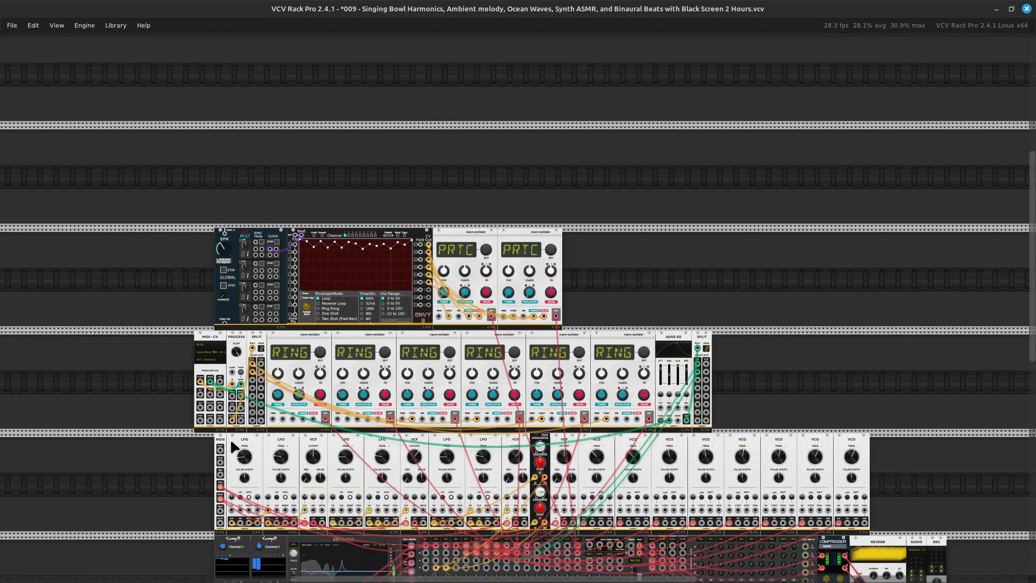
{"action": "left_click", "coordinate": [208, 345]}
{"action": "left_click", "coordinate": [233, 349], "text": "shift"}
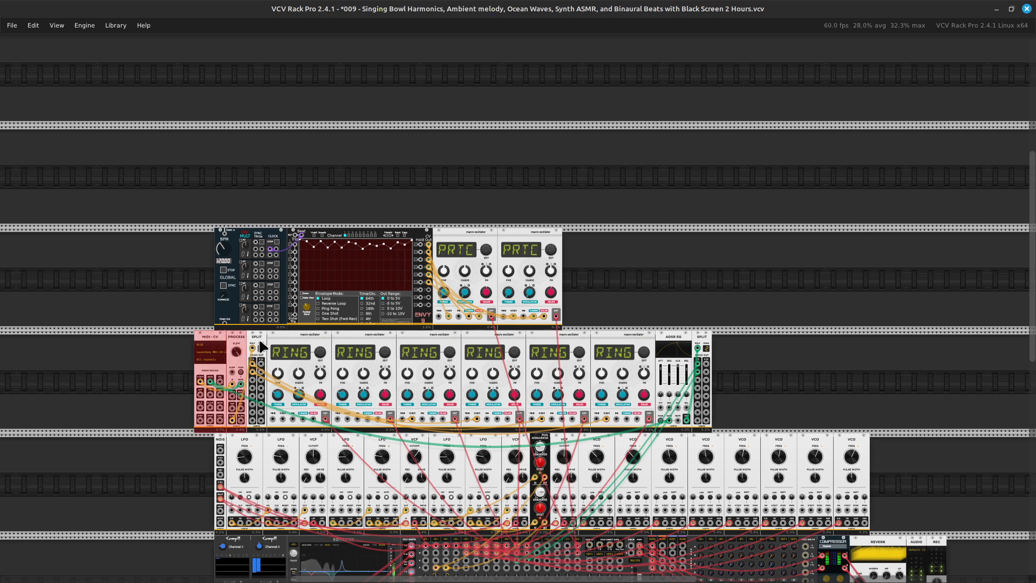
{"action": "left_click", "coordinate": [264, 349], "text": "shift"}
{"action": "left_click", "coordinate": [285, 348], "text": "shift"}
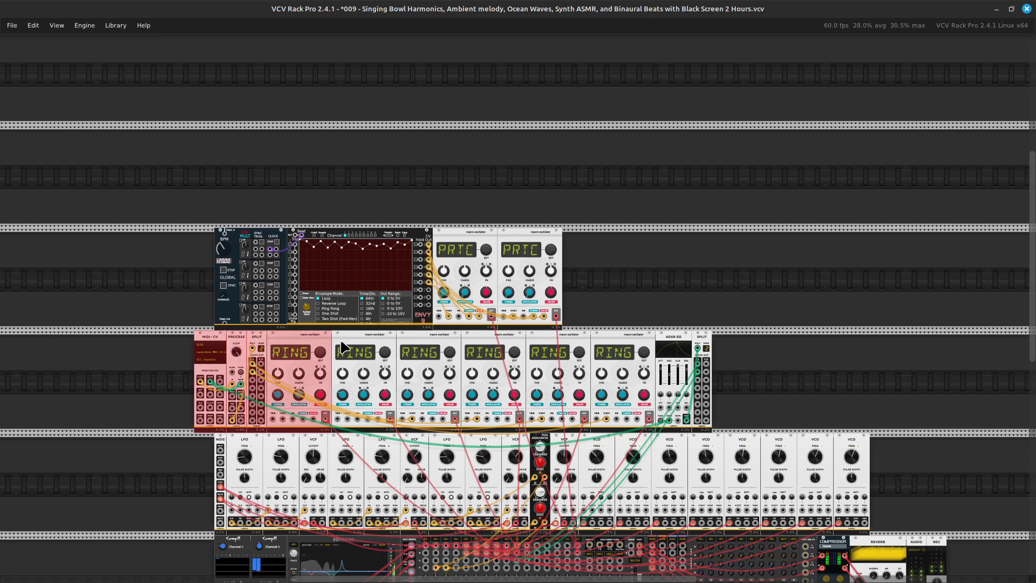
{"action": "left_click", "coordinate": [346, 348], "text": "shift"}
{"action": "left_click", "coordinate": [421, 354], "text": "shift"}
{"action": "left_click", "coordinate": [484, 359], "text": "shift"}
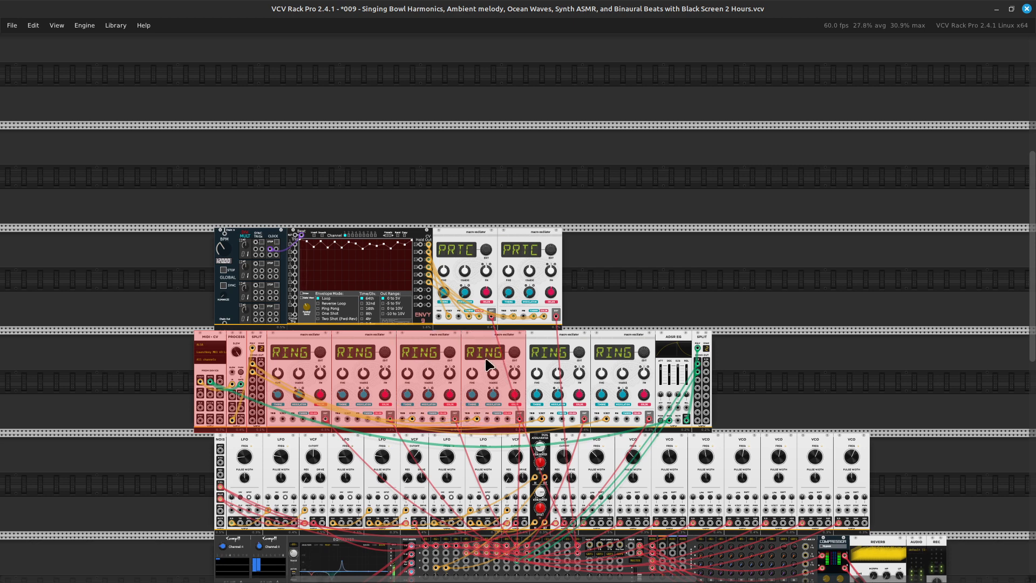
{"action": "left_click", "coordinate": [525, 357], "text": "shift"}
{"action": "left_click", "coordinate": [470, 358], "text": "shift"}
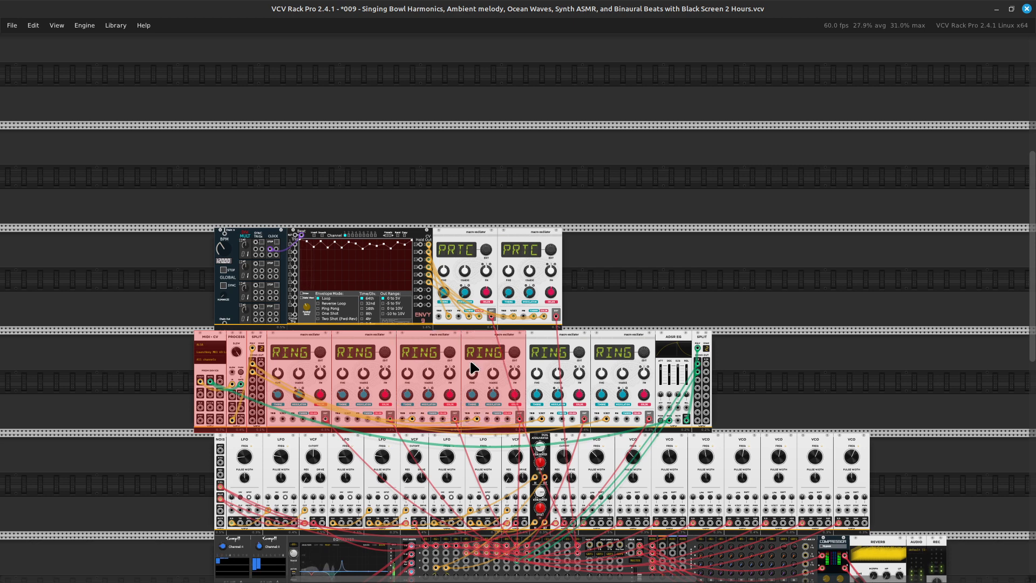
{"action": "left_click", "coordinate": [567, 342], "text": "shift"}
{"action": "left_click", "coordinate": [626, 339], "text": "shift"}
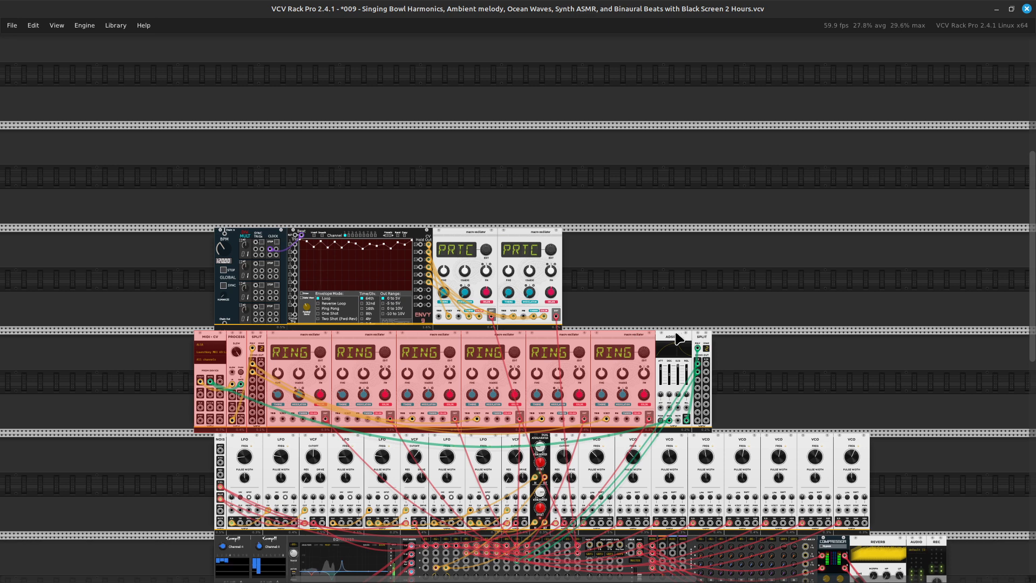
{"action": "left_click", "coordinate": [674, 344], "text": "shift"}
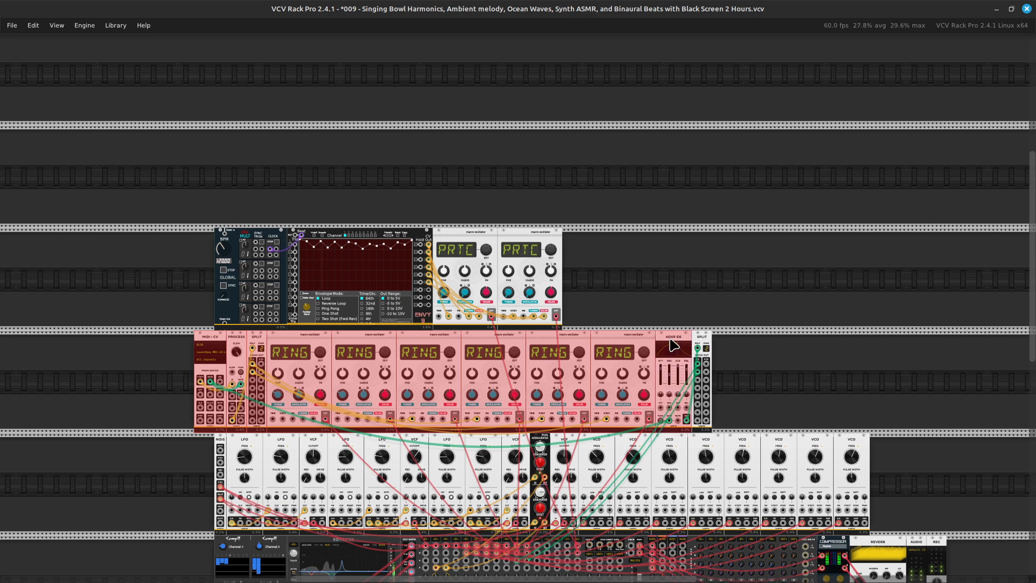
{"action": "left_click", "coordinate": [703, 342], "text": "shift"}
{"action": "left_click_drag", "start_coordinate": [703, 343], "coordinate": [714, 344]}
{"action": "left_click", "coordinate": [655, 218]}
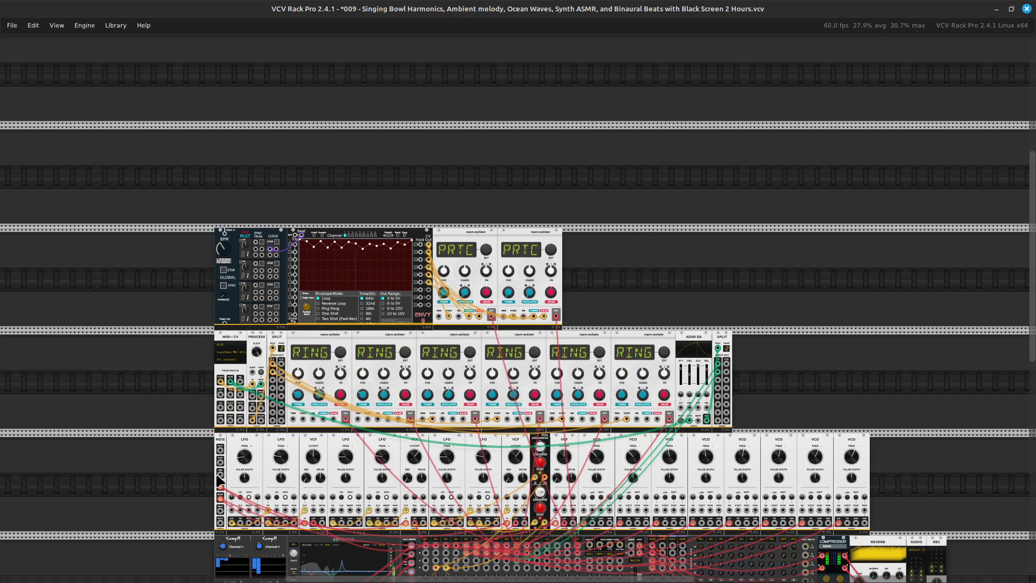
Frame all four module rows of the patch and save a screenshot of them in the Pictures folder.
{"action": "scroll", "coordinate": [276, 459], "scroll_direction": "right", "scroll_amount": 3}
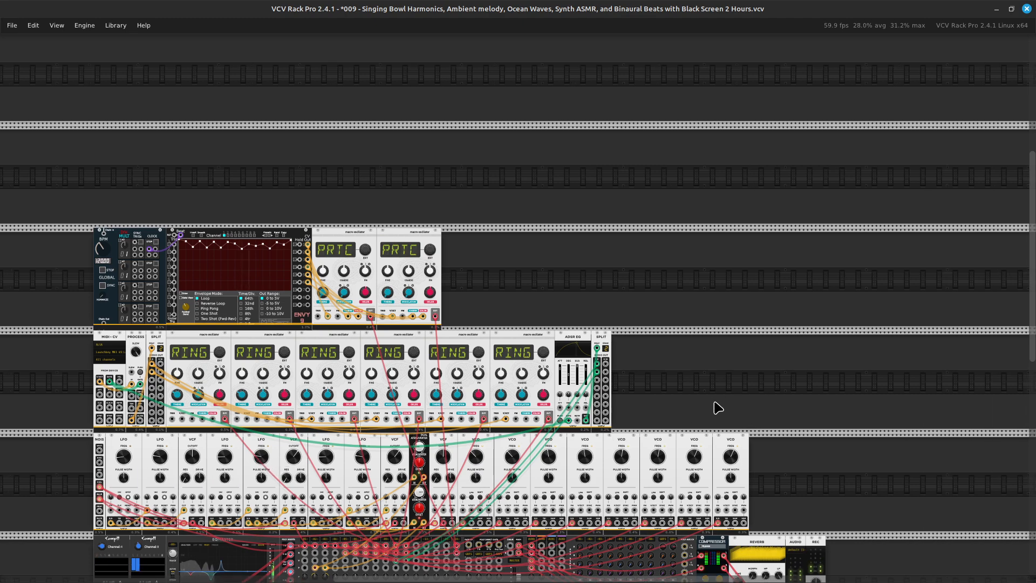
{"action": "scroll", "coordinate": [718, 409], "scroll_direction": "down", "scroll_amount": 3}
{"action": "scroll", "coordinate": [718, 409], "scroll_direction": "up", "scroll_amount": 2}
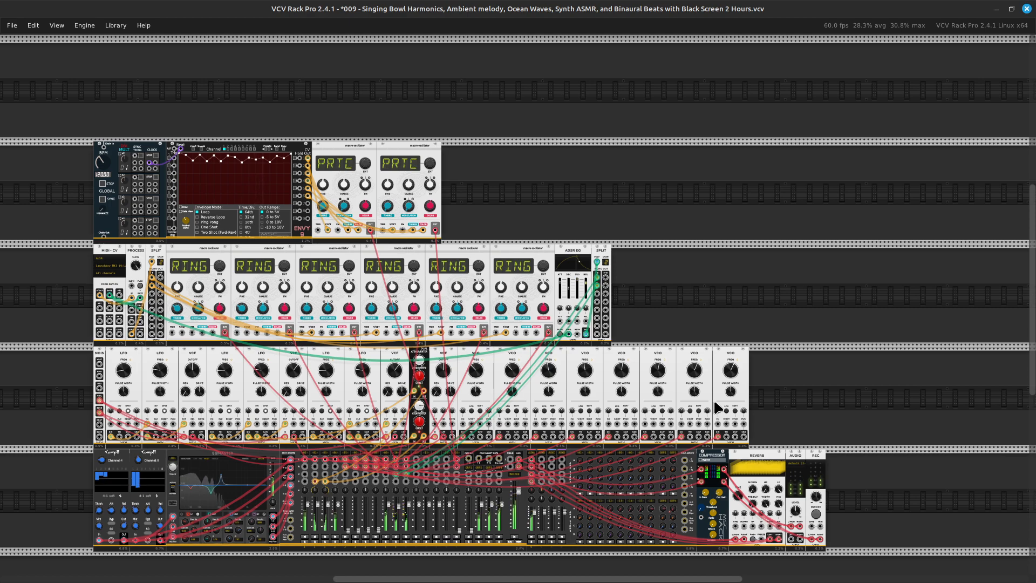
{"action": "scroll", "coordinate": [714, 403], "scroll_direction": "down", "scroll_amount": 3}
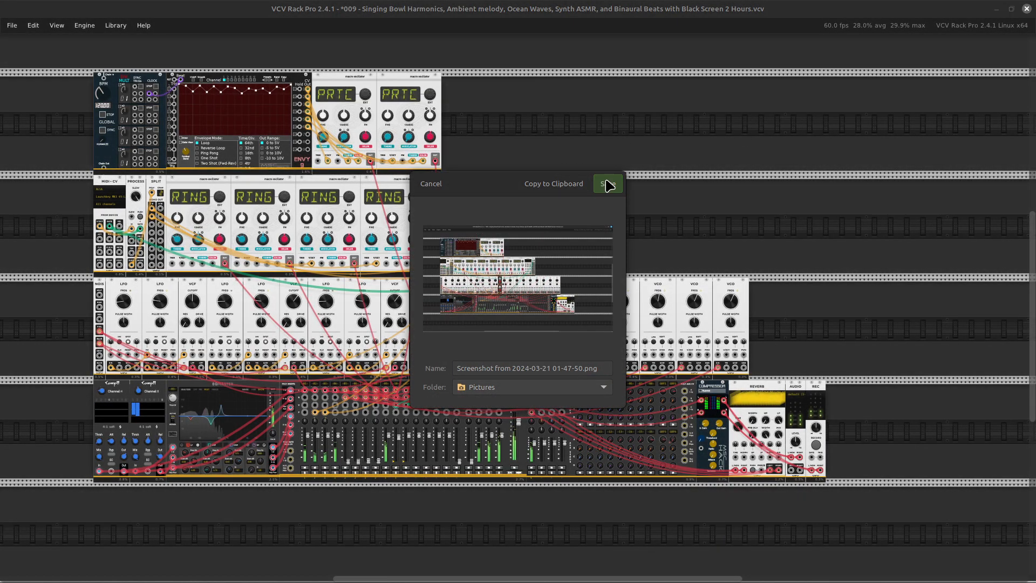
{"action": "left_click", "coordinate": [608, 184]}
{"action": "scroll", "coordinate": [621, 178], "scroll_direction": "up", "scroll_amount": 1}
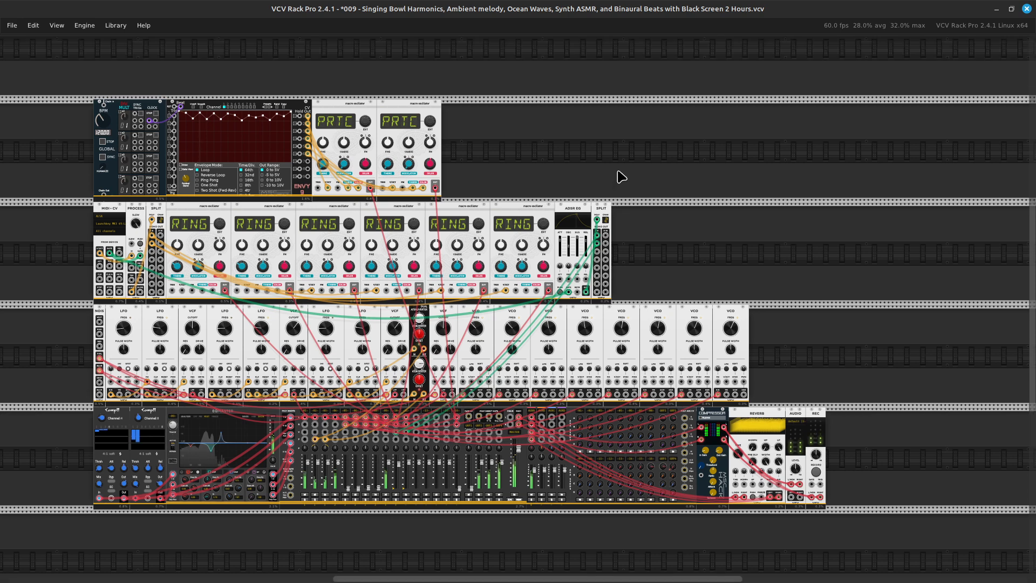